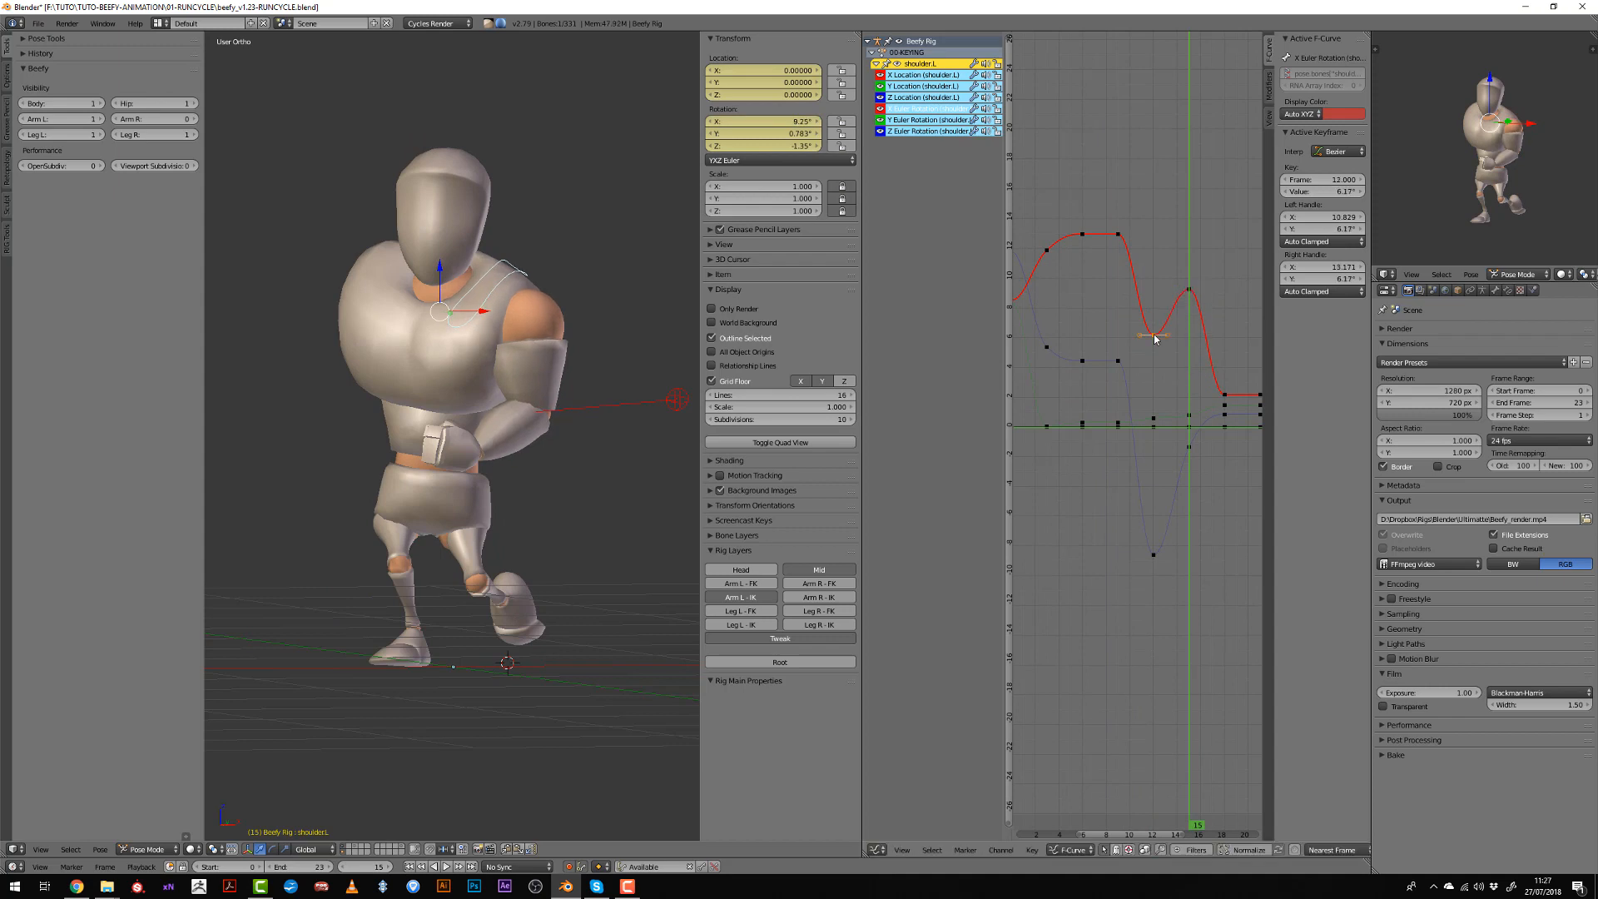
Delete the shoulder.L X Euler Rotation keyframe at frame 12.
key(Delete)
scroll(1108, 365, down, 7)
scroll(1109, 364, up, 3)
middle_drag(1108, 366, 1175, 368)
Raise the shoulder.L Z Euler Rotation keyframe at frame 3 to about 10.4° and play the animation.
drag(1165, 381, 1124, 391)
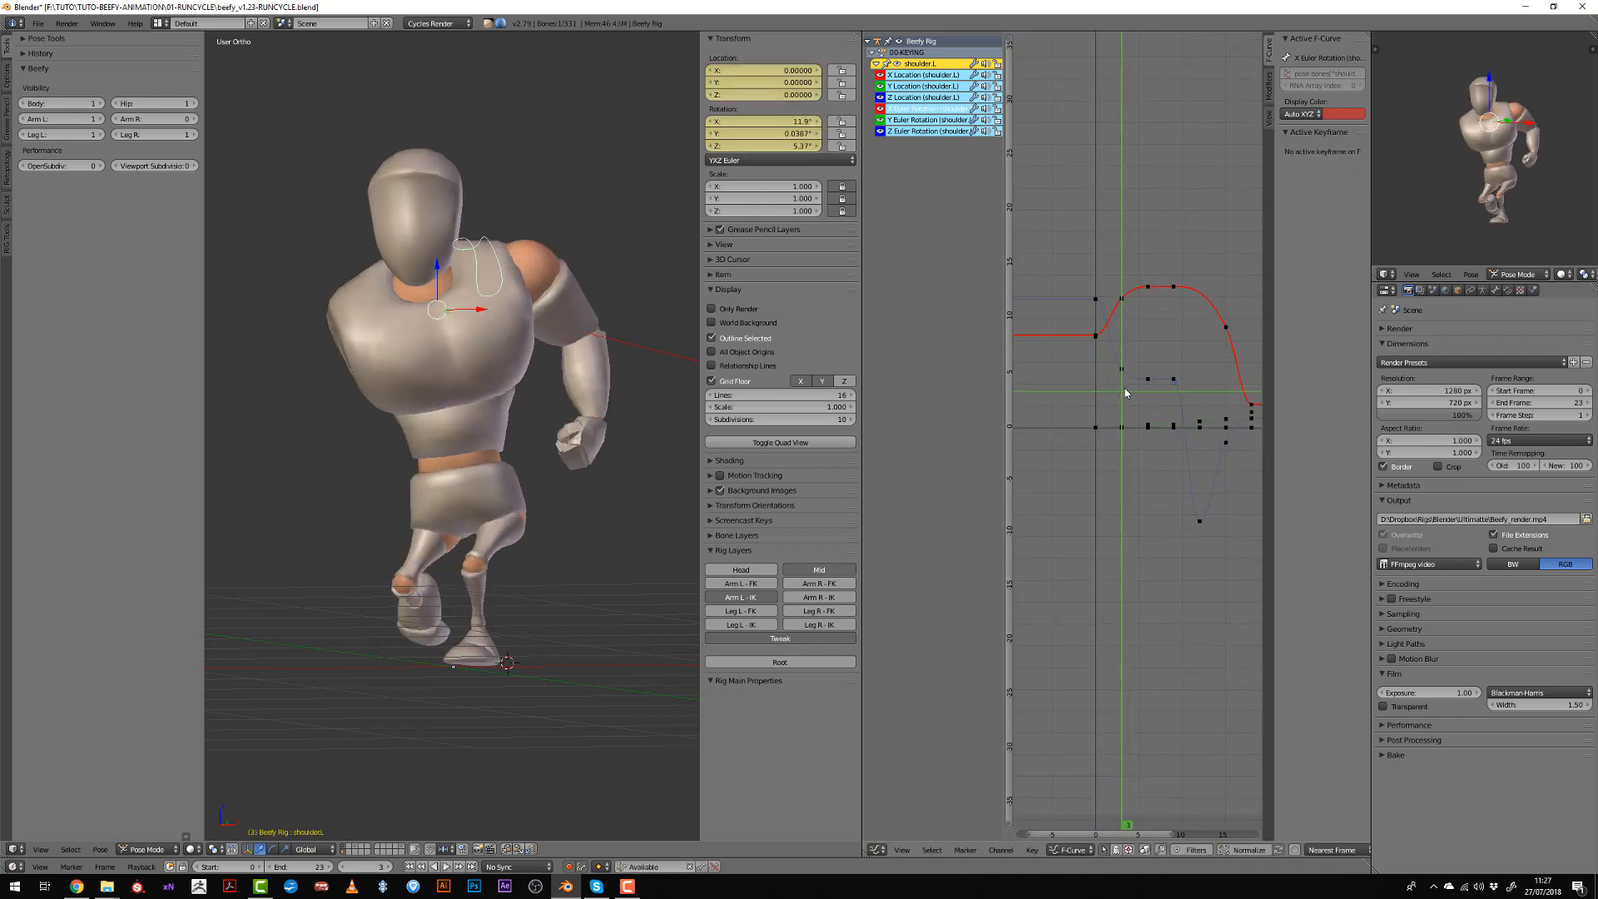
right_click(1119, 391)
key(g)
click(1122, 341)
middle_drag(533, 349, 466, 391)
scroll(466, 392, up, 1)
key(alt+a)
Isolate the Y Euler Rotation curve and set its keyframes at frames 0 and 24 to about 8.37°.
middle_drag(1122, 441, 1091, 485)
scroll(1106, 480, up, 2)
click(1091, 417)
click(1061, 420)
key(g)
right_click(1062, 477)
scroll(1133, 510, down, 2)
right_click(1085, 468)
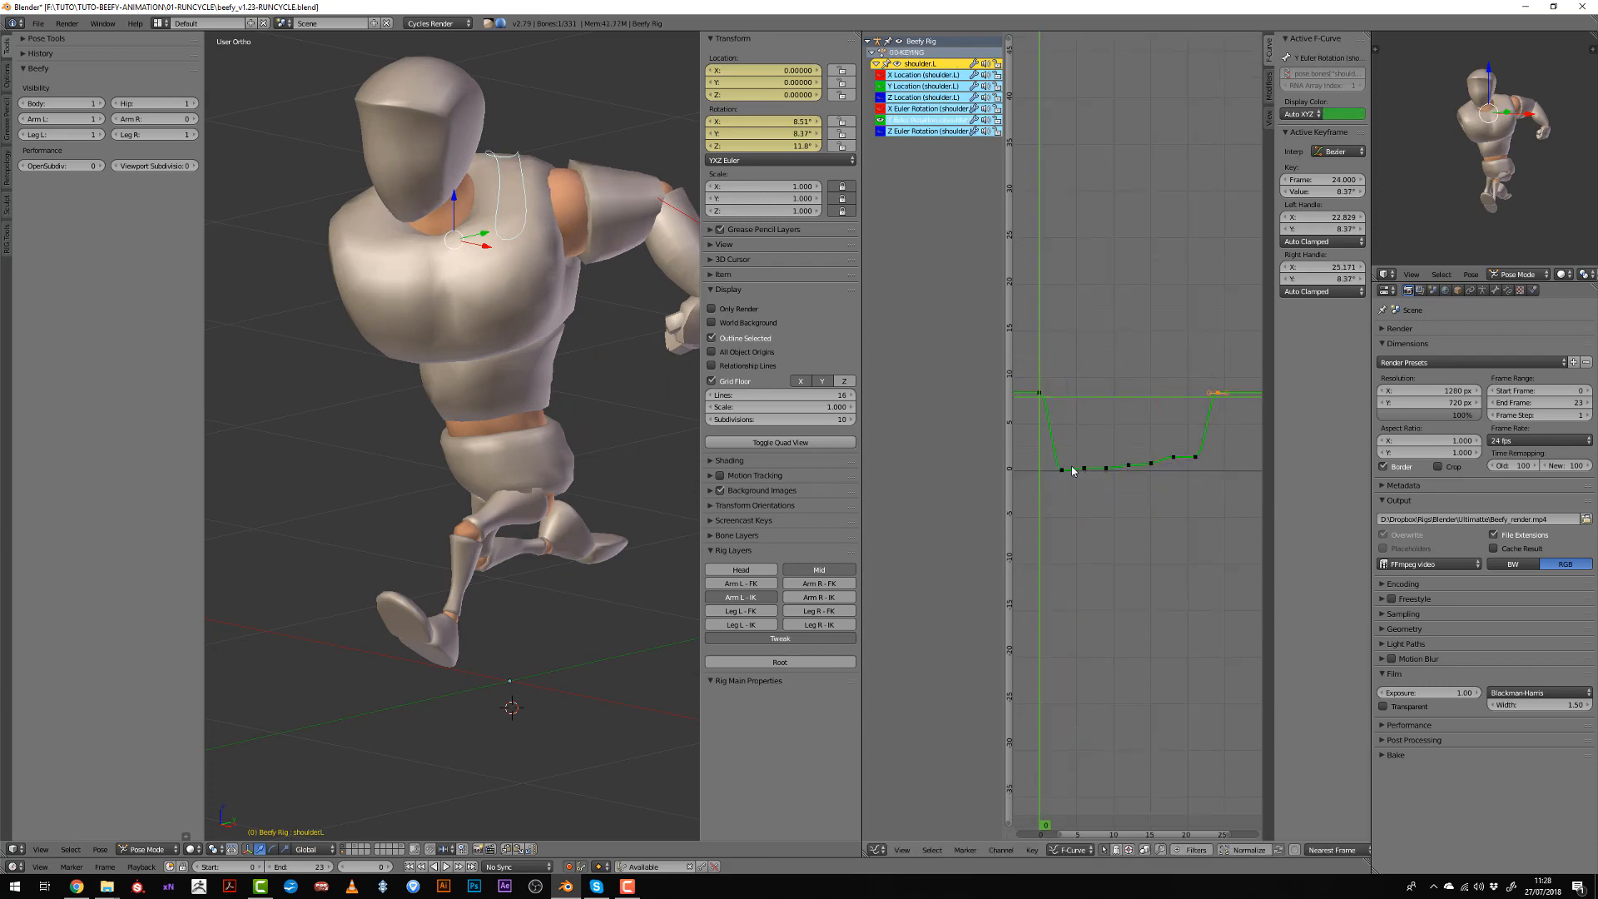
Delete all Y Euler Rotation keyframes between frames 0 and 24.
key(a)
key(b)
drag(1050, 439, 1232, 531)
key(x)
click(1232, 535)
Reveal all the hidden F-curves of the shoulder.L bone.
drag(1198, 468, 1039, 448)
key(alt+h)
right_click(525, 219)
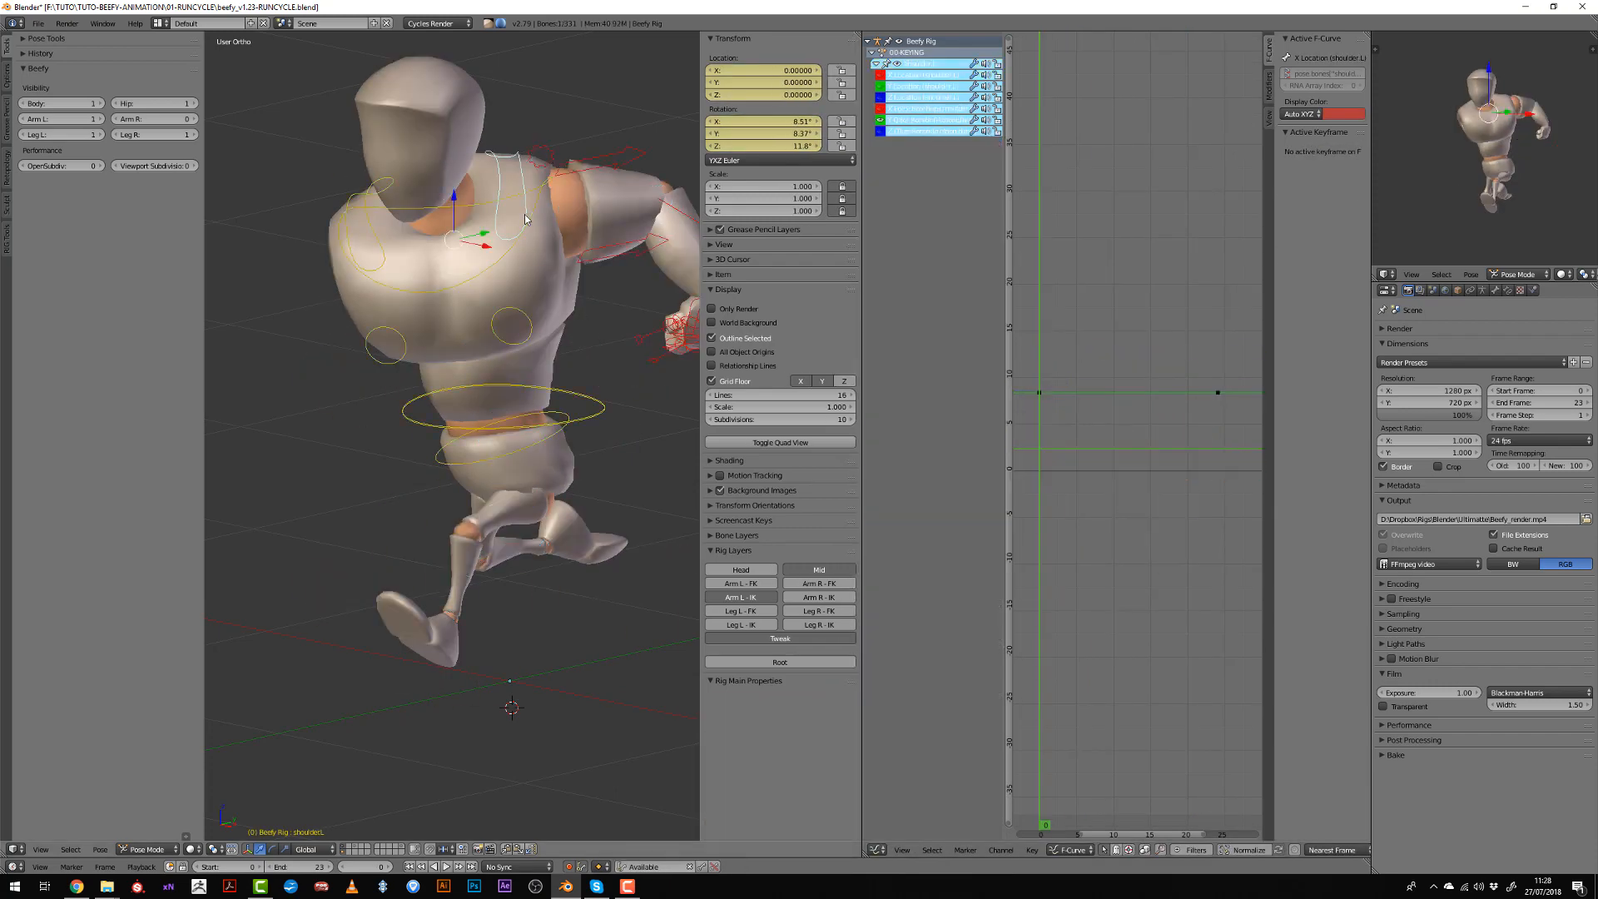
middle_drag(1137, 456, 1220, 432)
key(alt+h)
key(a)
scroll(1148, 418, up, 5)
key(a)
Raise the Z Euler Rotation keyframe at frame 3 to about 12.5°.
drag(1124, 412, 1138, 412)
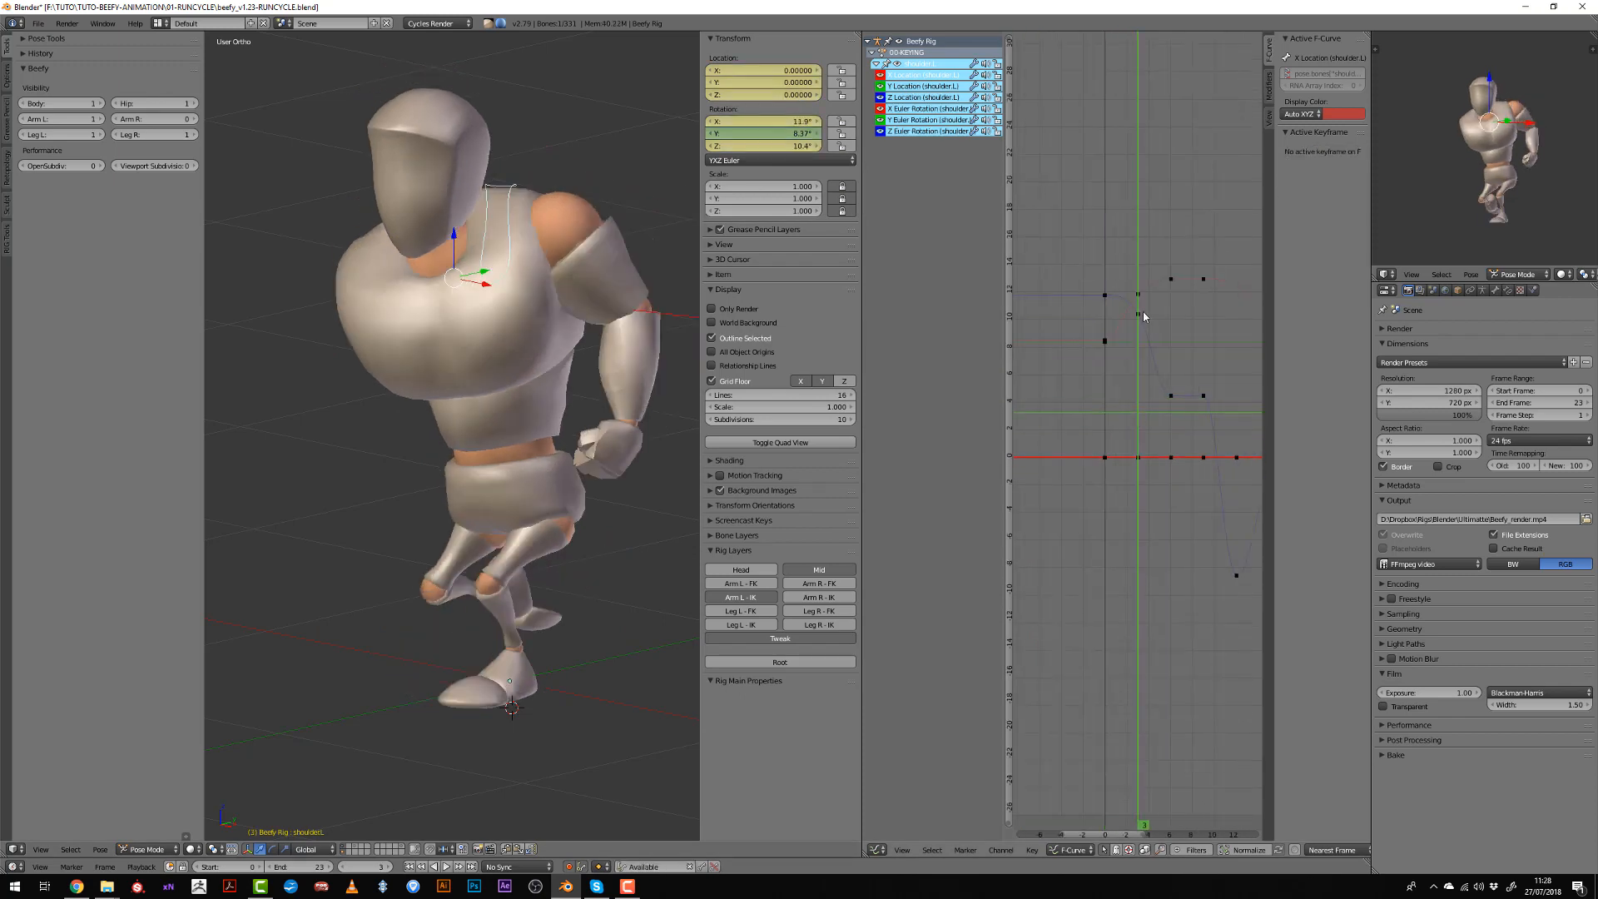
right_click(1139, 313)
key(g)
click(1137, 302)
Lower the Z Euler Rotation keyframe at frame 9 to about -7° and play the animation.
drag(1125, 323, 1200, 360)
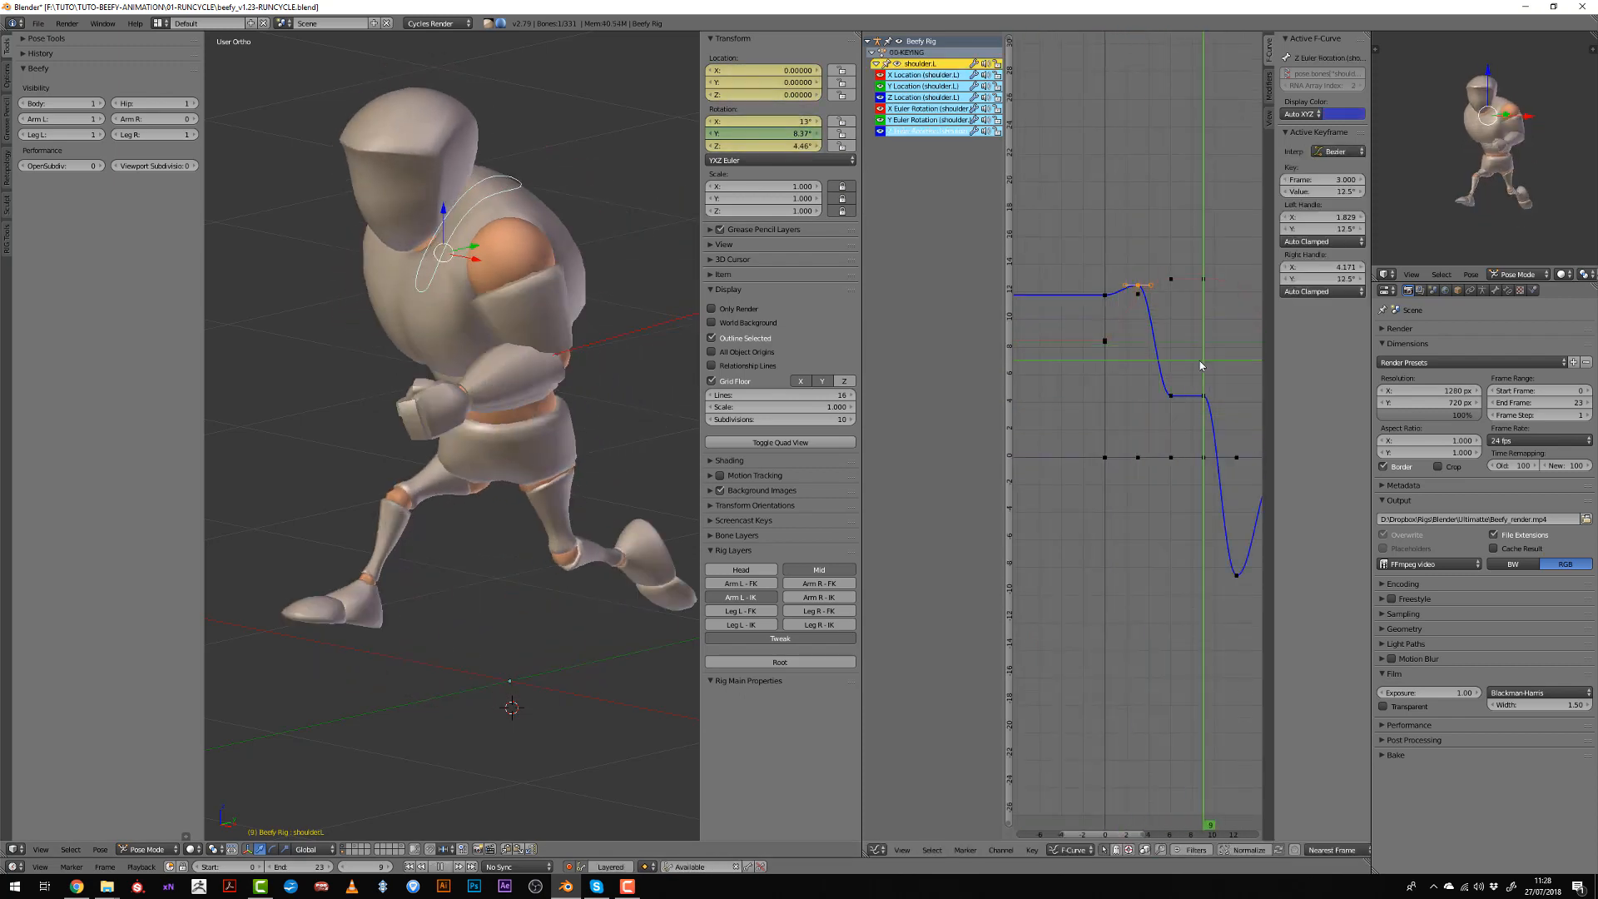
middle_drag(1200, 406, 1143, 322)
right_click(1143, 316)
key(g)
click(1146, 475)
key(alt+a)
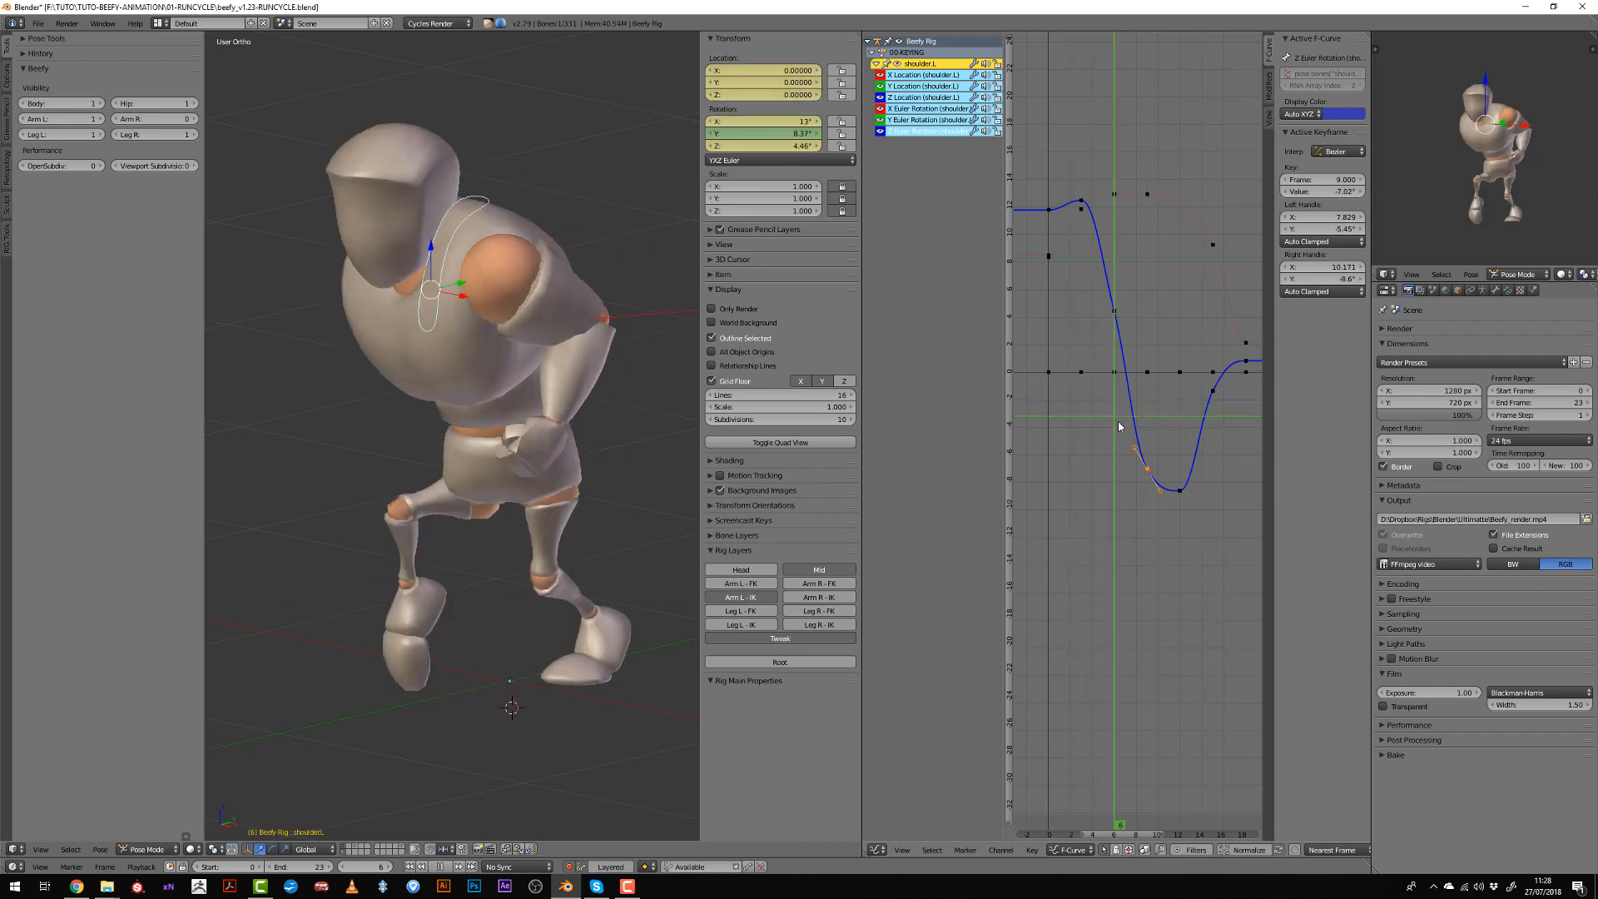
Replace the Z Euler Rotation keyframe at frame 6 with one at frame 5 valued about 11.2°.
drag(1121, 426, 1203, 438)
key(alt+a)
click(1116, 447)
middle_drag(1203, 437, 1165, 440)
scroll(1115, 441, down, 3)
click(1104, 352)
ctrl+click(1103, 284)
key(g)
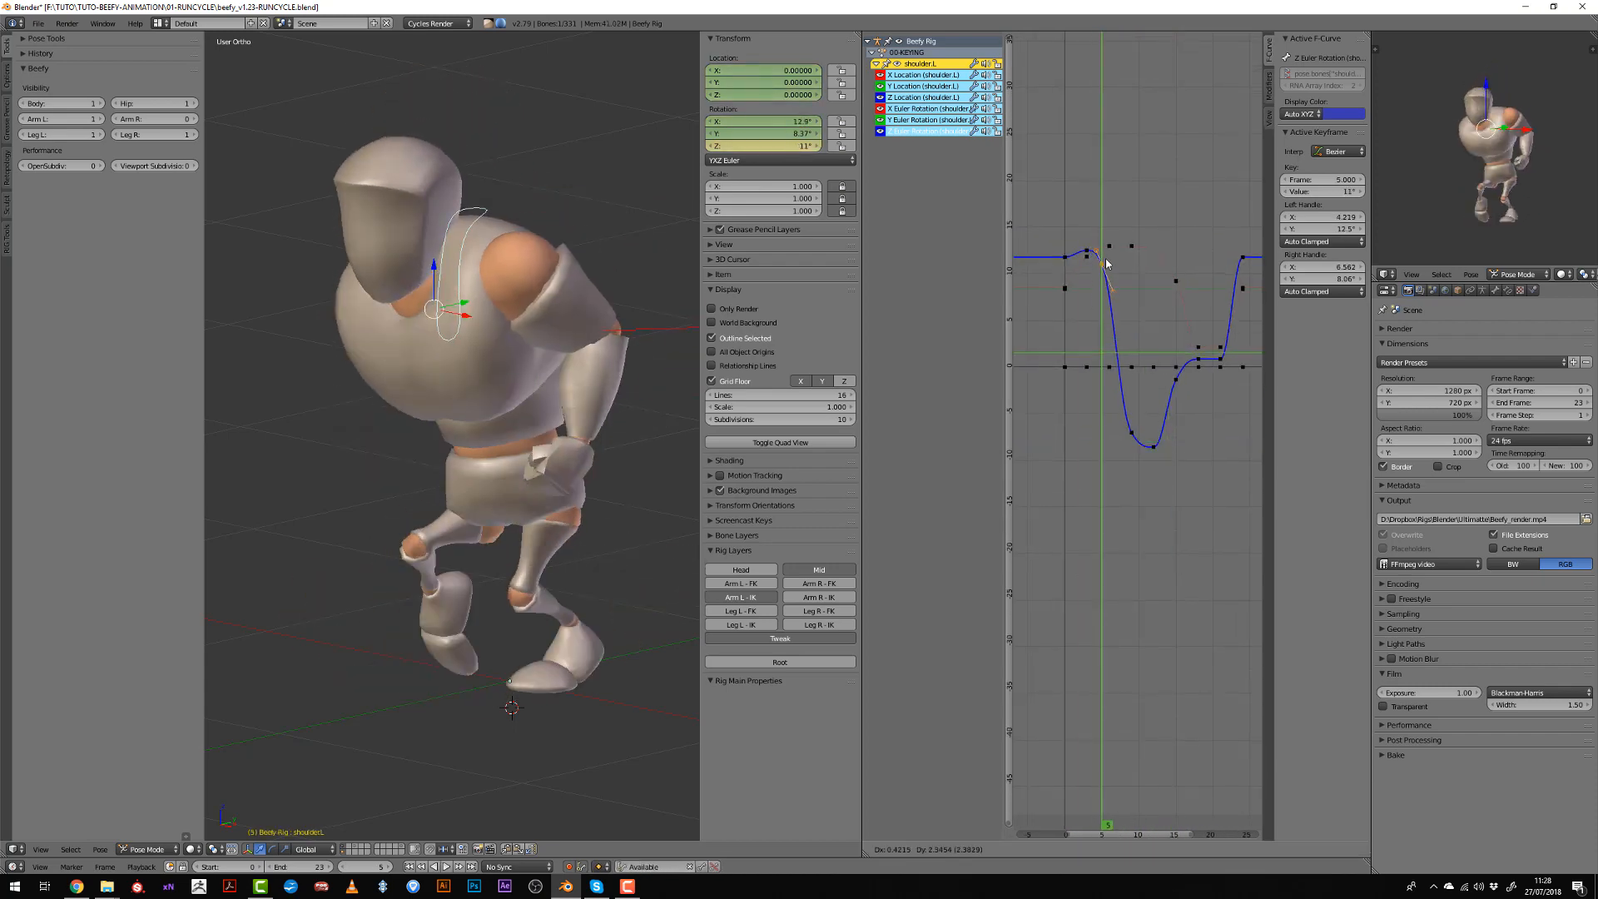
click(1103, 339)
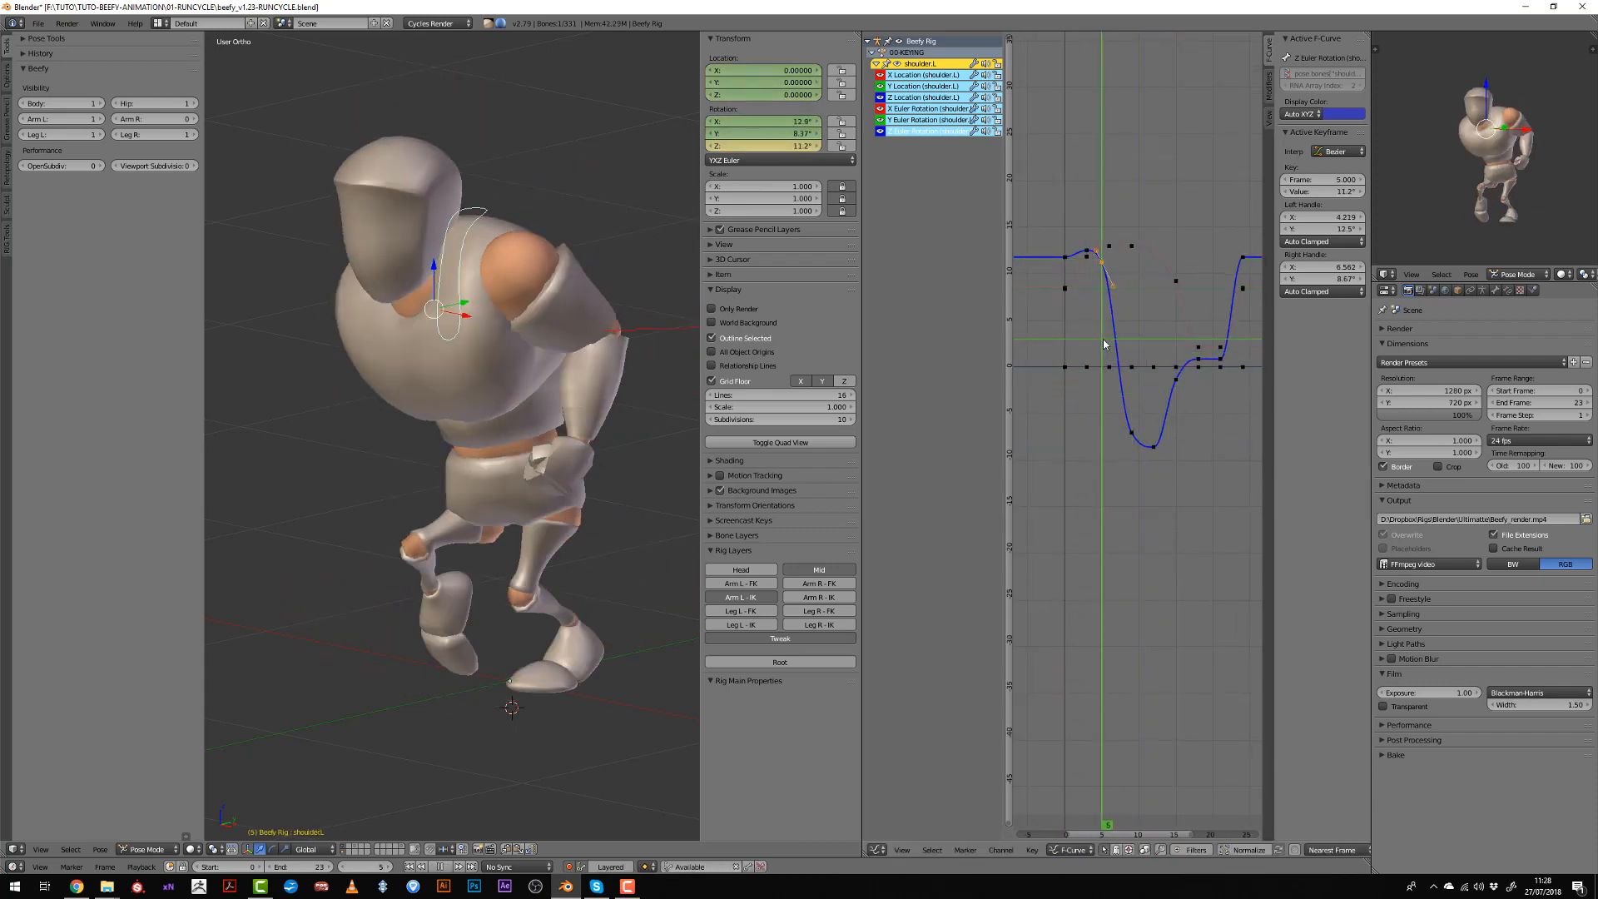
Duplicate the Z Euler Rotation keyframes at frames 3 and 5 to frames 17 and 19.
key(alt+a)
scroll(1095, 287, up, 2)
shift+right_click(1079, 223)
middle_drag(1141, 330, 1104, 332)
click(1164, 410)
key(shift+d)
key(x)
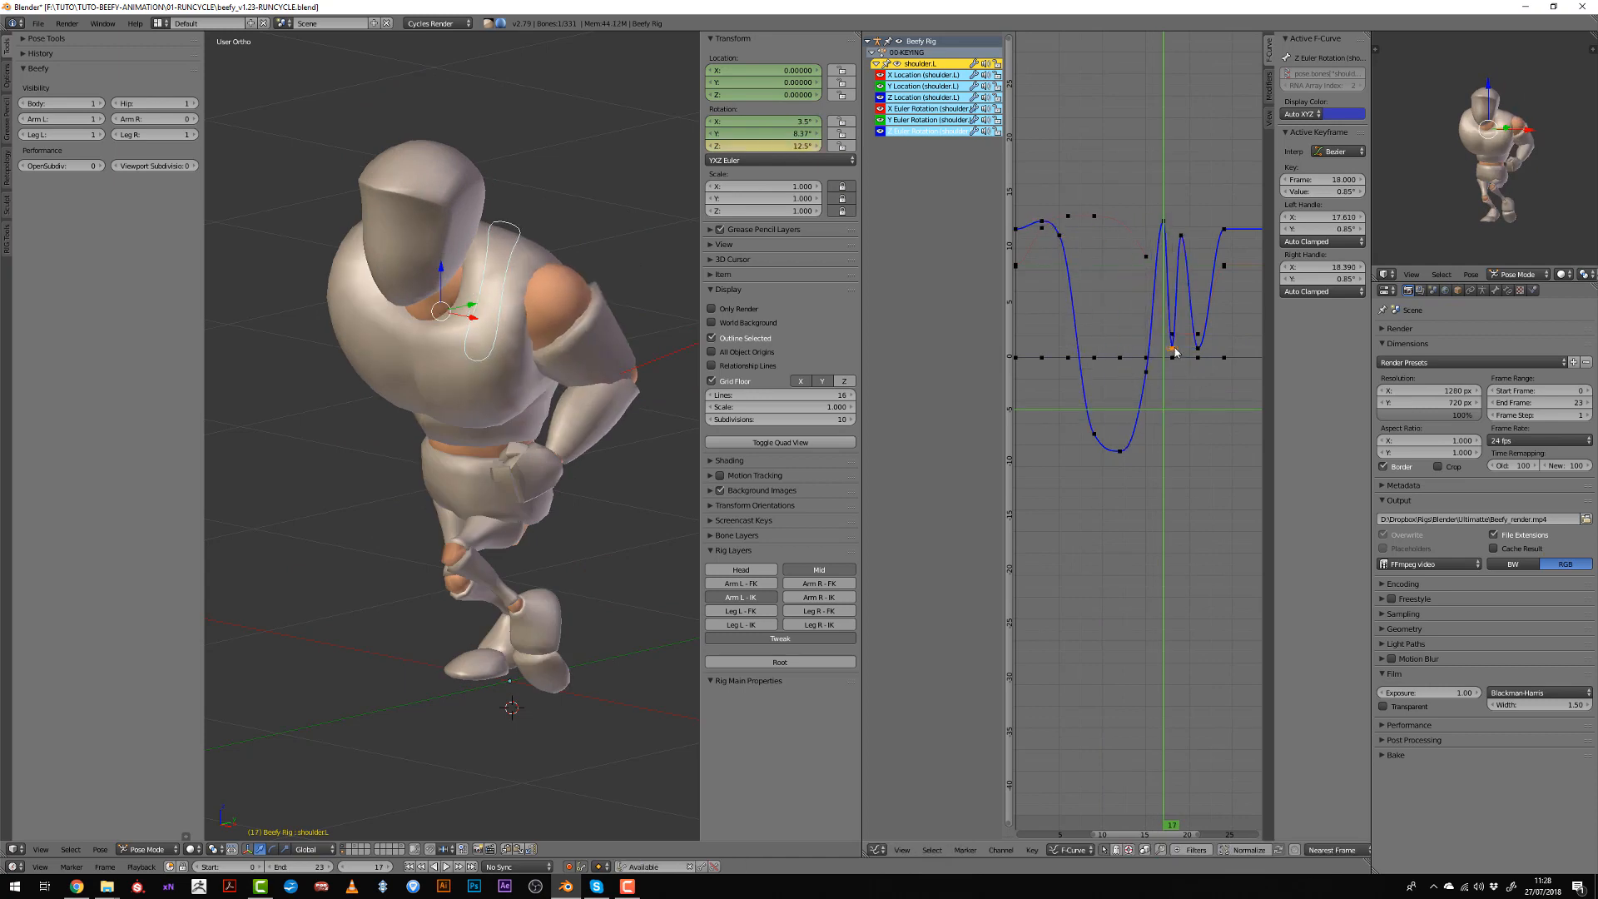
Delete the Z Euler Rotation keyframes at frames 18 and 21.
key(Delete)
scroll(1197, 353, down, 5)
middle_drag(1157, 402, 1185, 407)
scroll(1185, 407, up, 3)
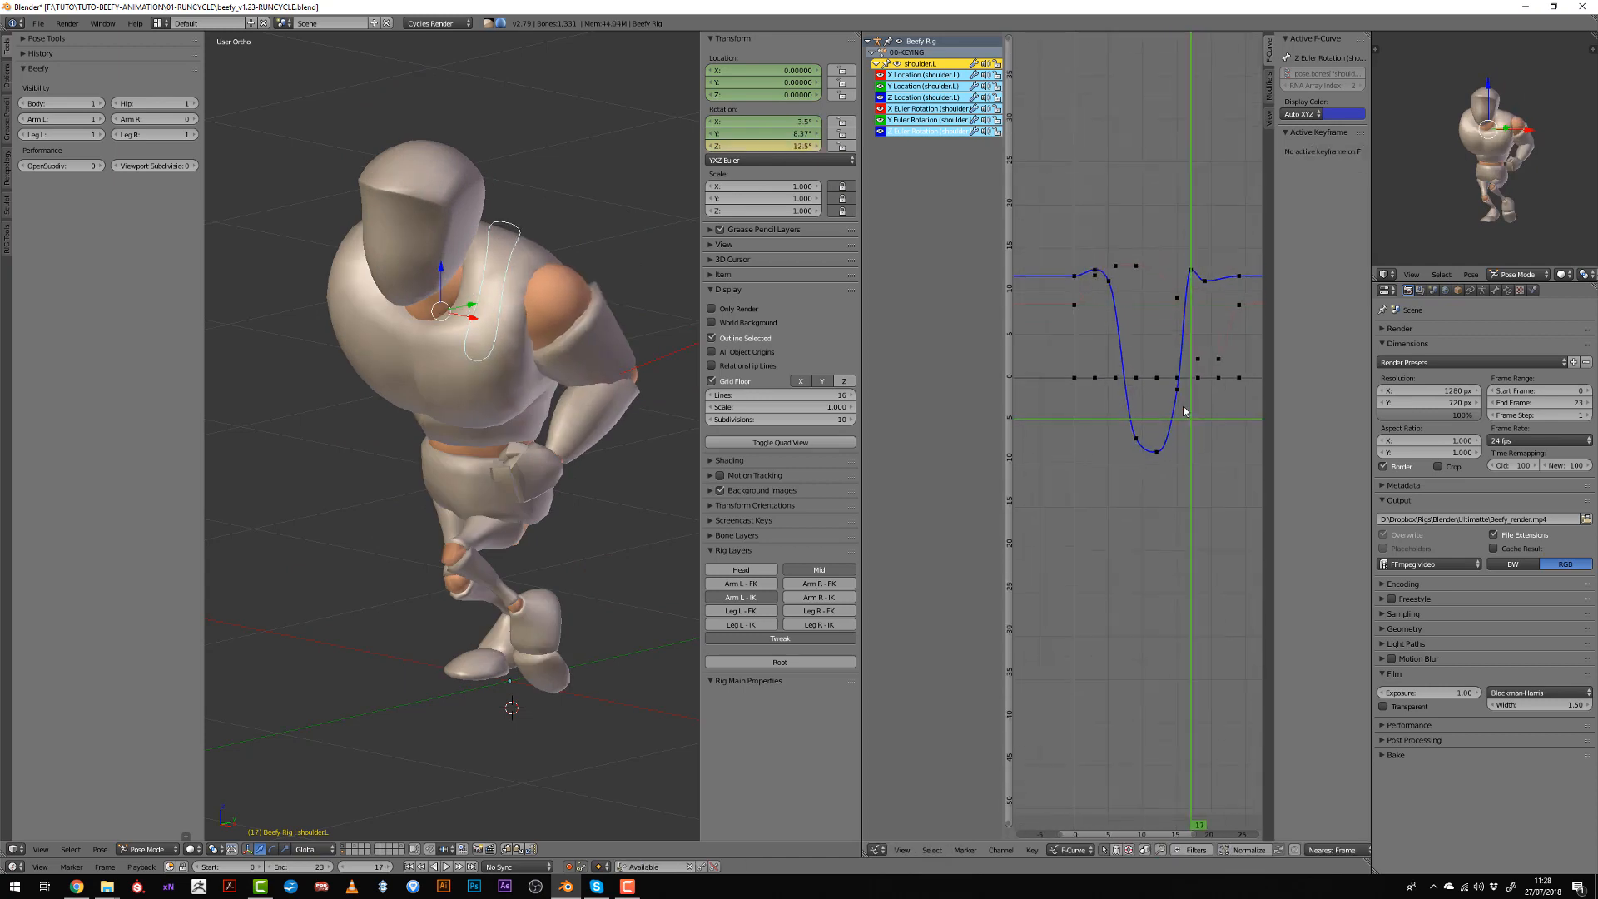
Shift the duplicated Z Euler Rotation keyframes one frame earlier, to frames 16 and 18, and play the animation.
scroll(1167, 387, up, 2)
drag(1085, 246, 1223, 271)
right_click(1222, 242)
shift+right_click(1206, 229)
key(g)
key(x)
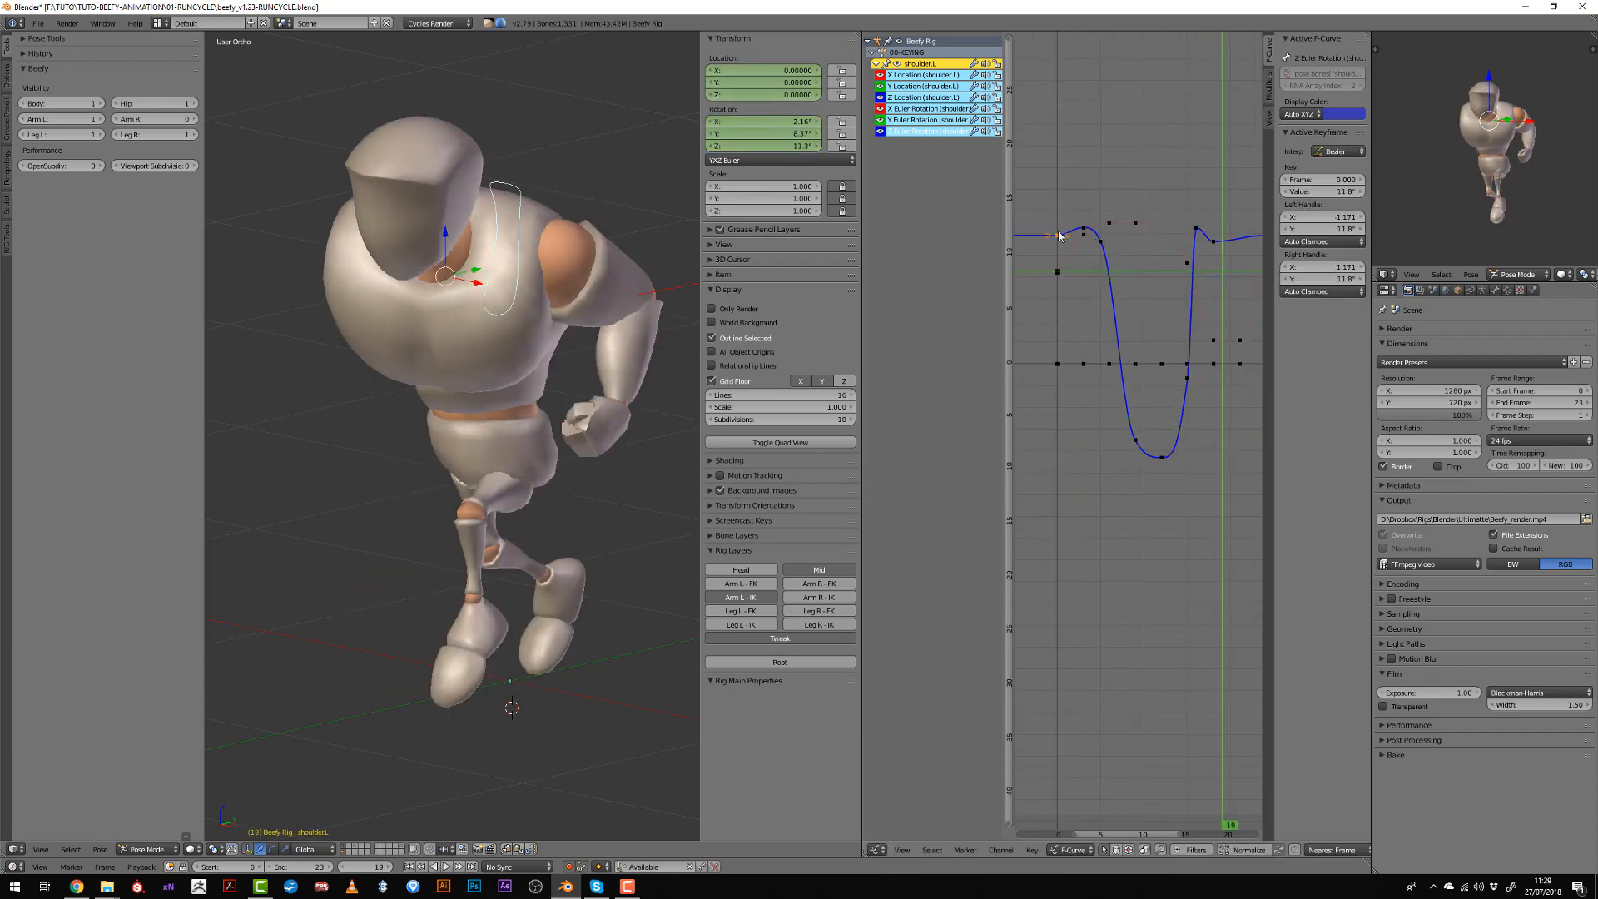
key(alt+a)
key(alt+a)
scroll(1121, 369, down, 2)
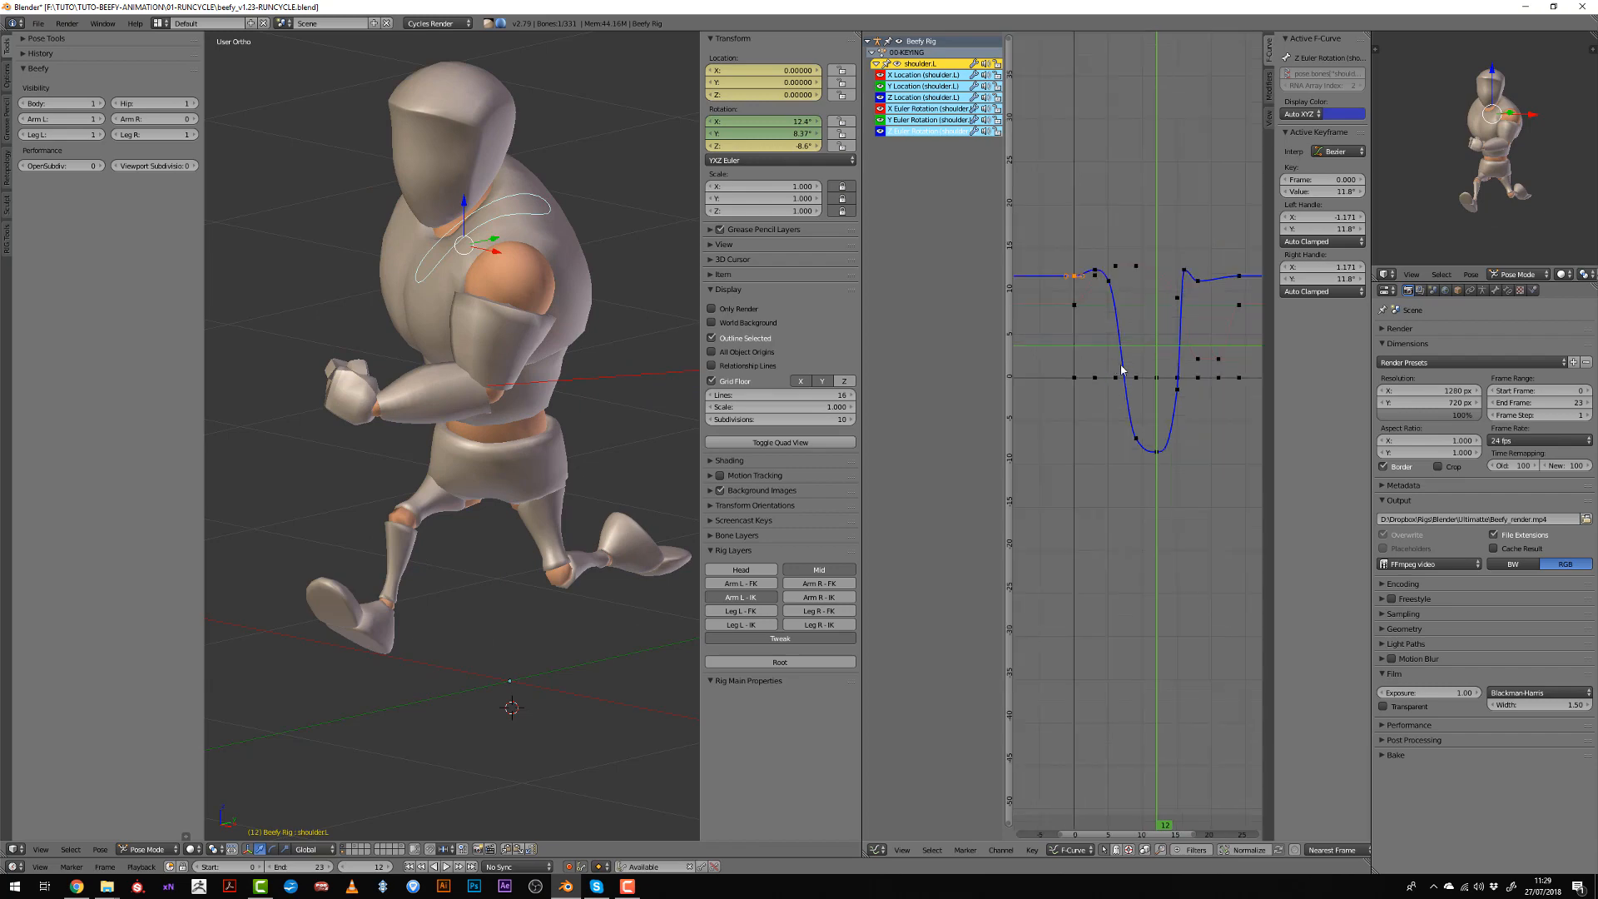
Hide the Graph Editor's properties region to widen the curve view, and scrub through the cycle.
key(n)
ctrl+middle_drag(1122, 370, 1129, 412)
drag(1128, 414, 1310, 363)
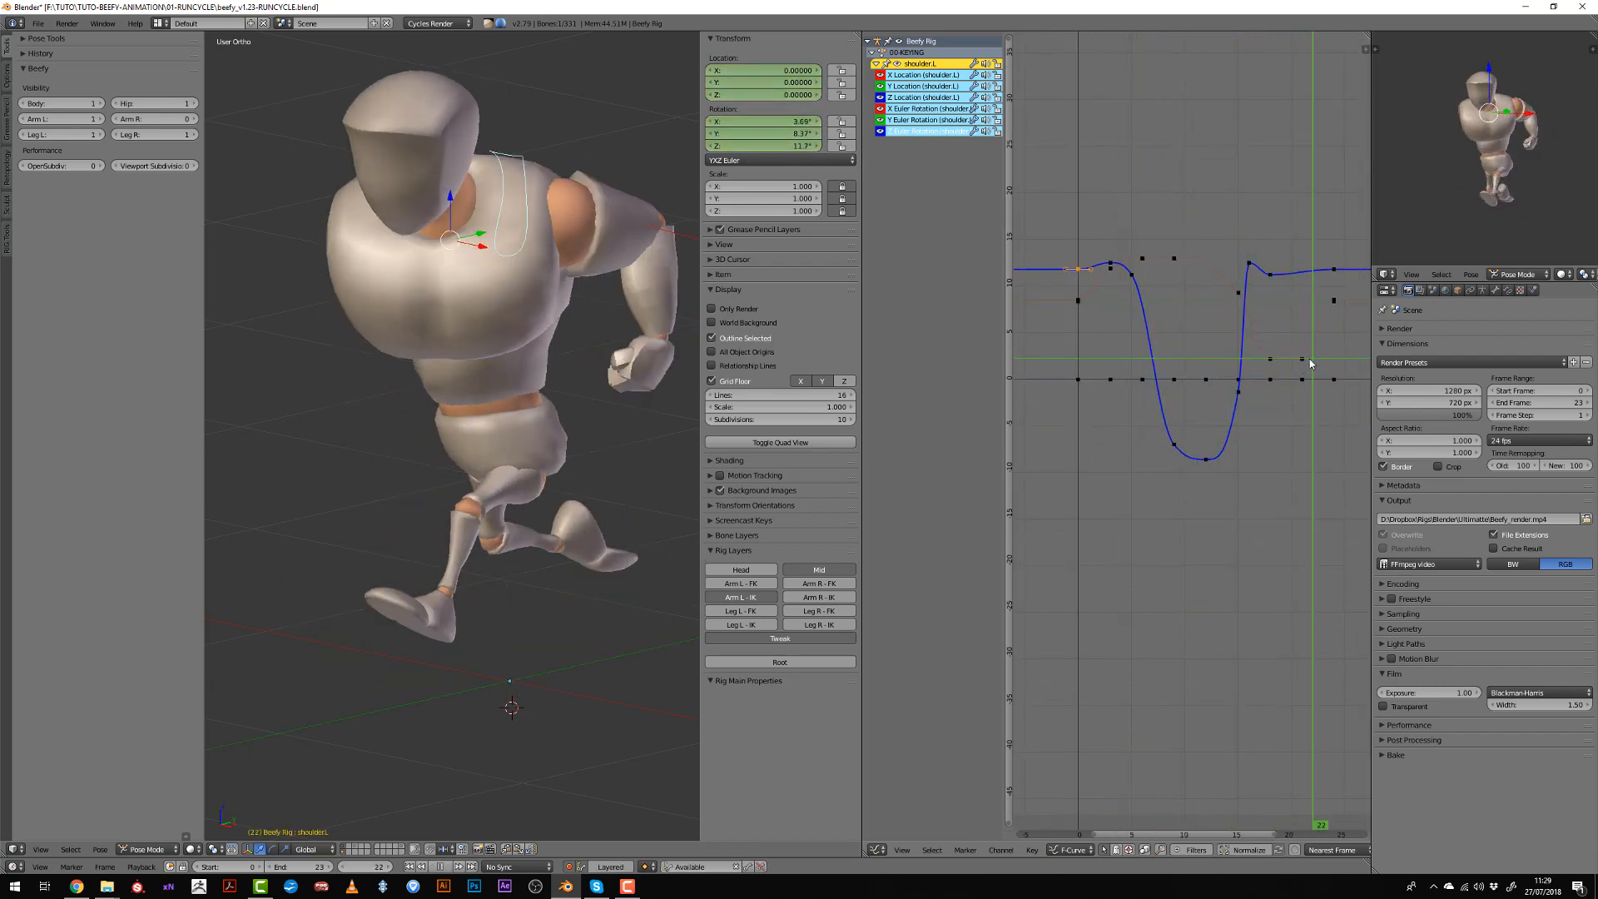
Delete the duplicated Z Euler Rotation keyframes at frames 16 and 18.
scroll(1199, 366, up, 1)
mouse_move(1199, 366)
middle_down()
mouse_move(1165, 369)
mouse_move(1188, 348)
middle_up()
drag(1189, 348, 1234, 342)
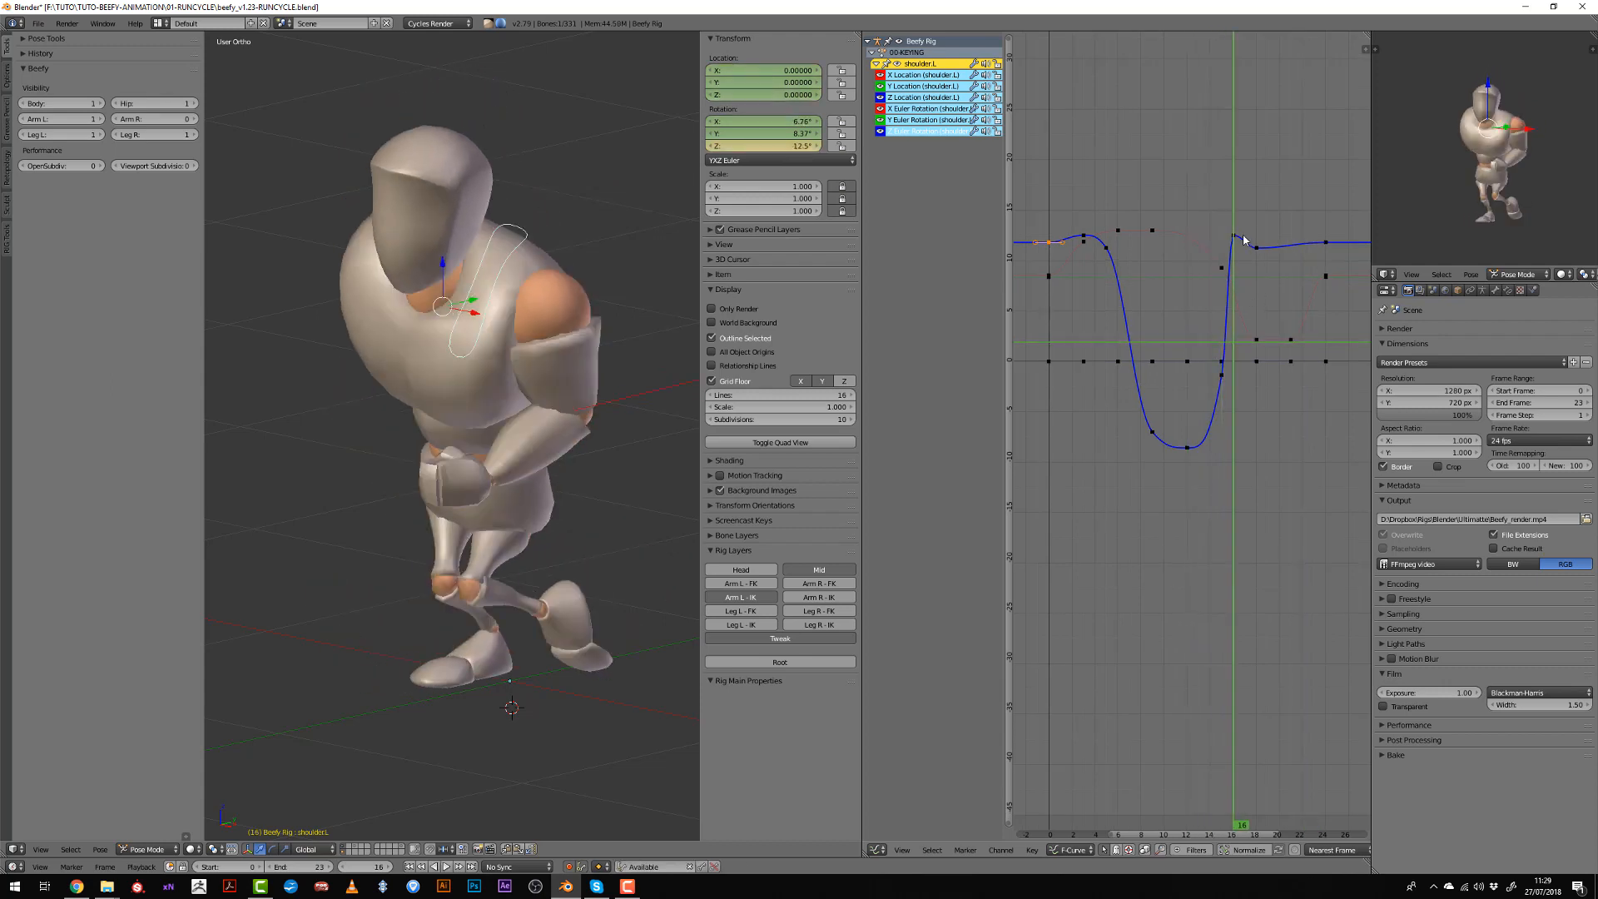
key(Delete)
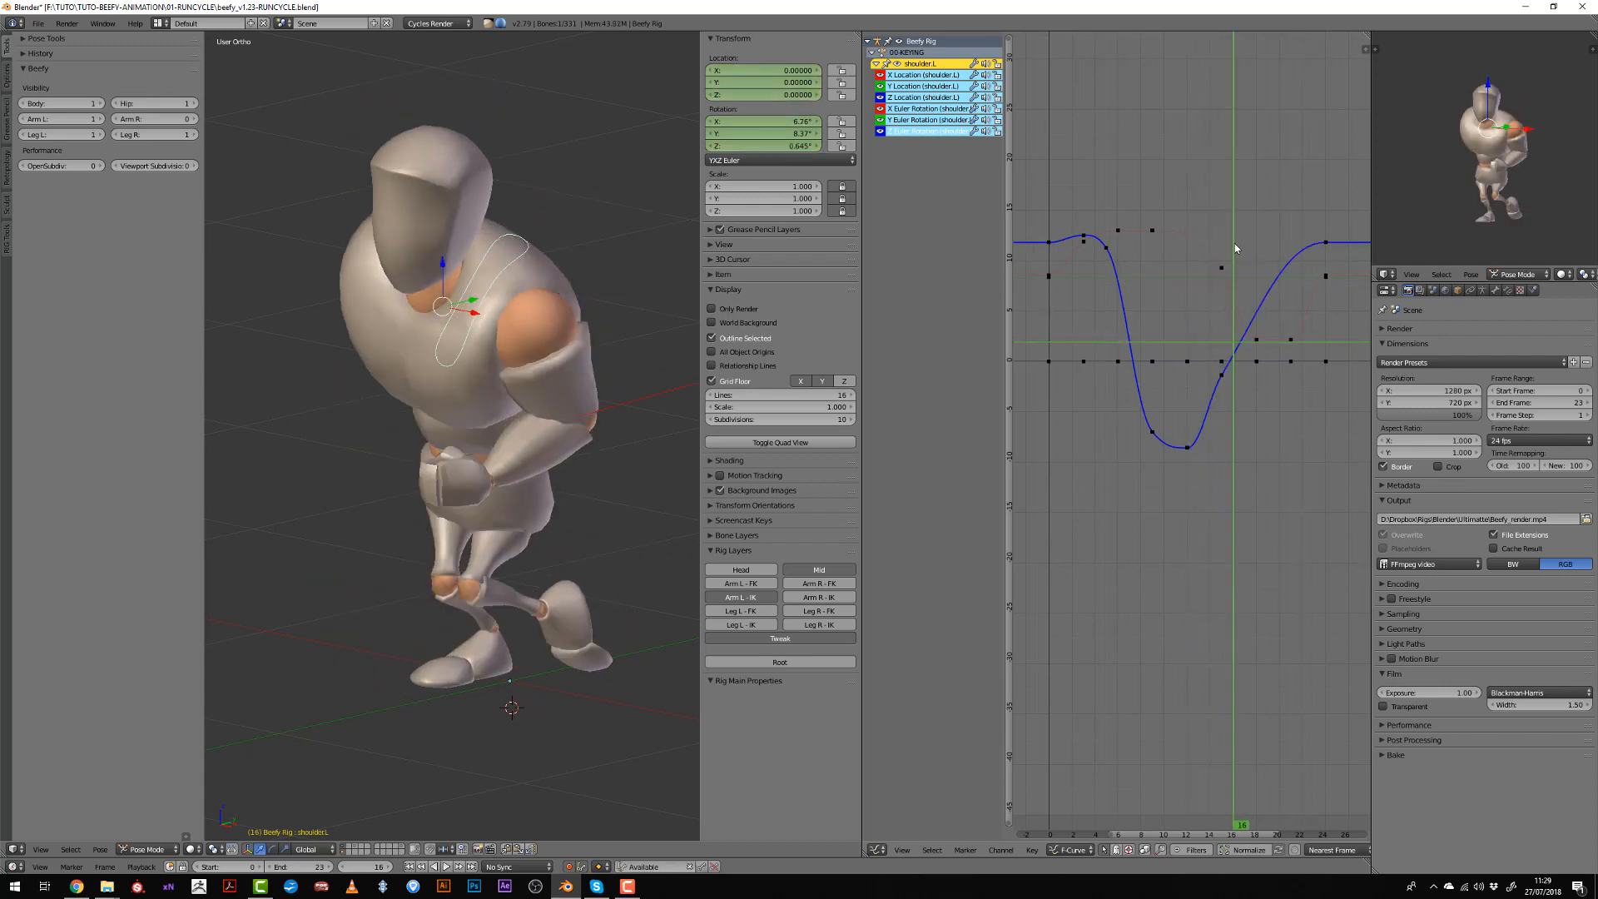
Remove the Z Euler Rotation keyframe at frame 15 and lower the one at frame 12 to about -10°.
drag(1097, 357, 1199, 462)
click(1222, 381)
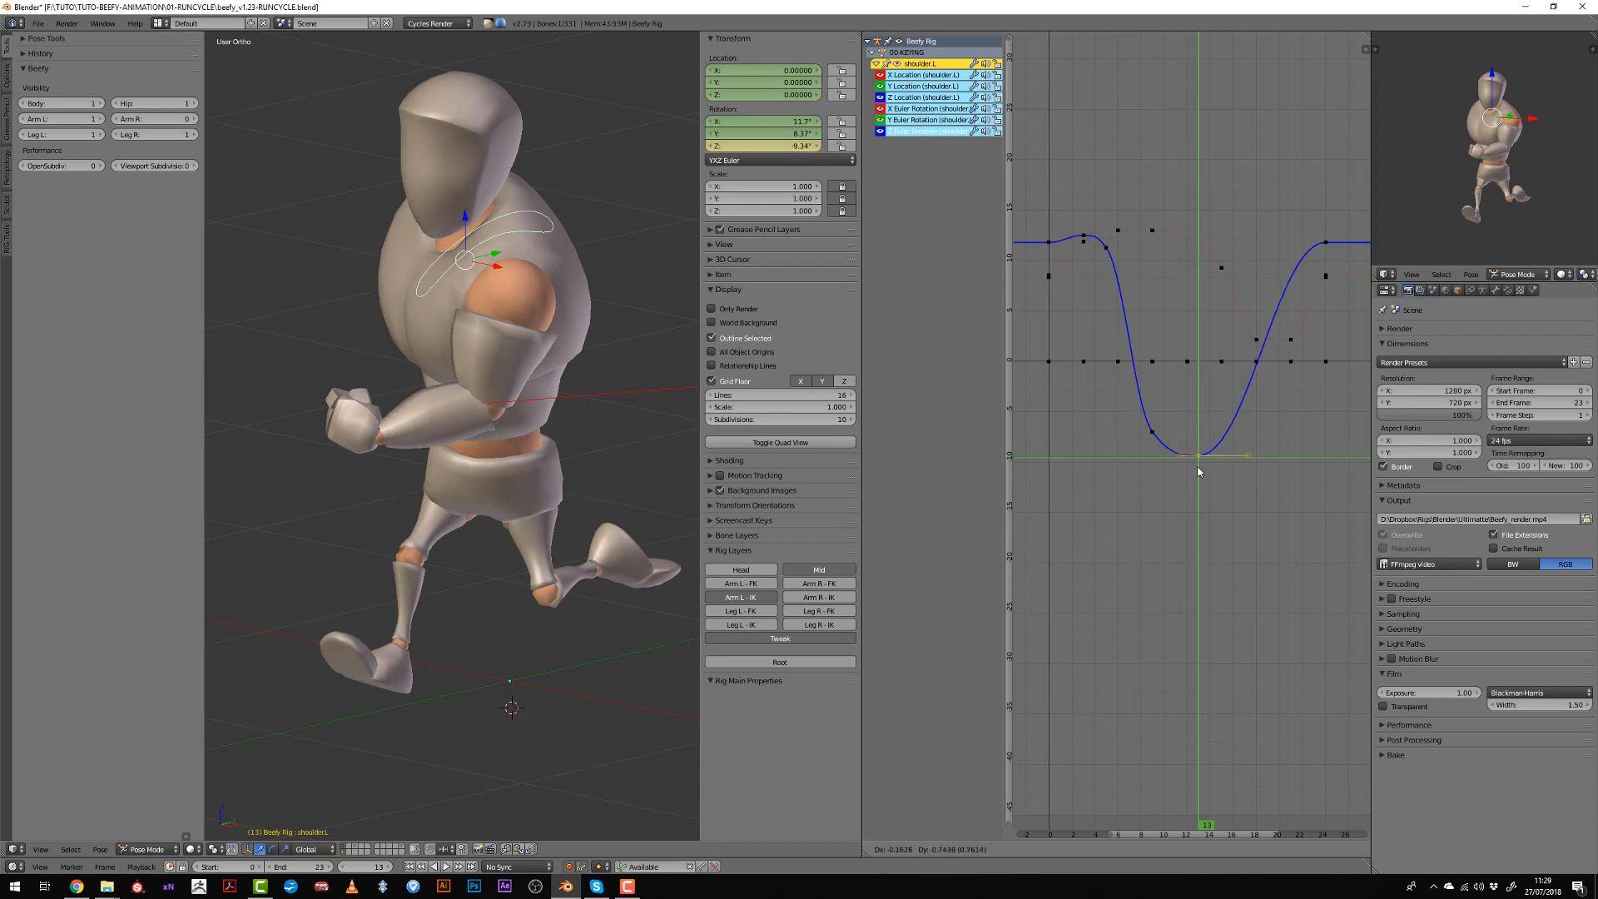
click(1188, 467)
click(1188, 468)
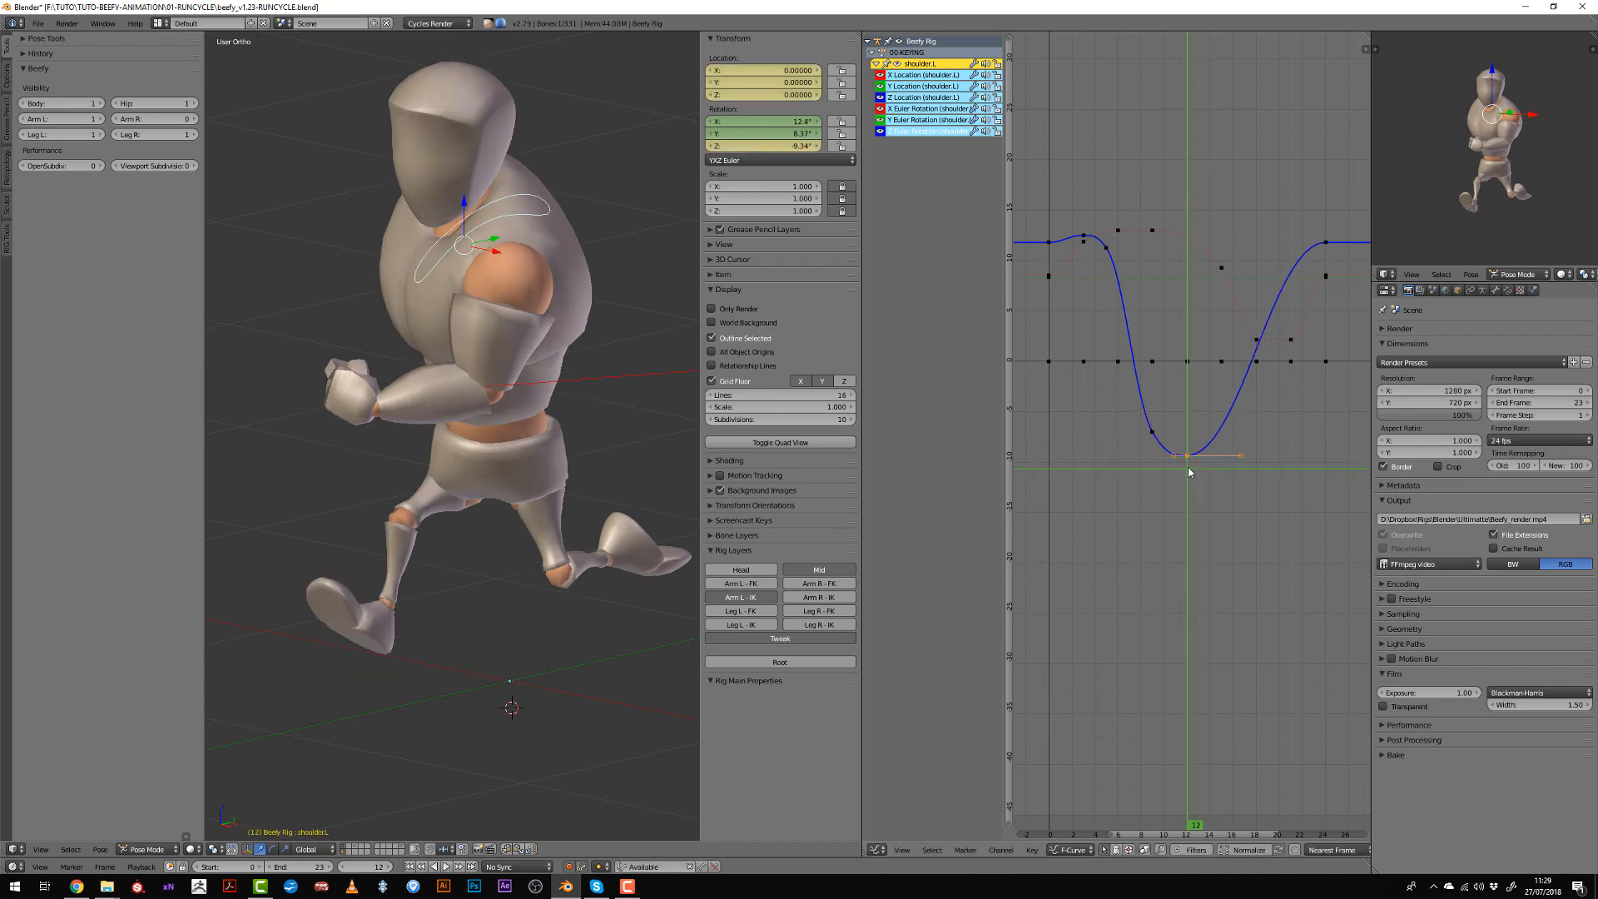
click(1187, 471)
mouse_move(1187, 471)
mouse_down()
mouse_move(1237, 467)
mouse_move(1299, 409)
mouse_up()
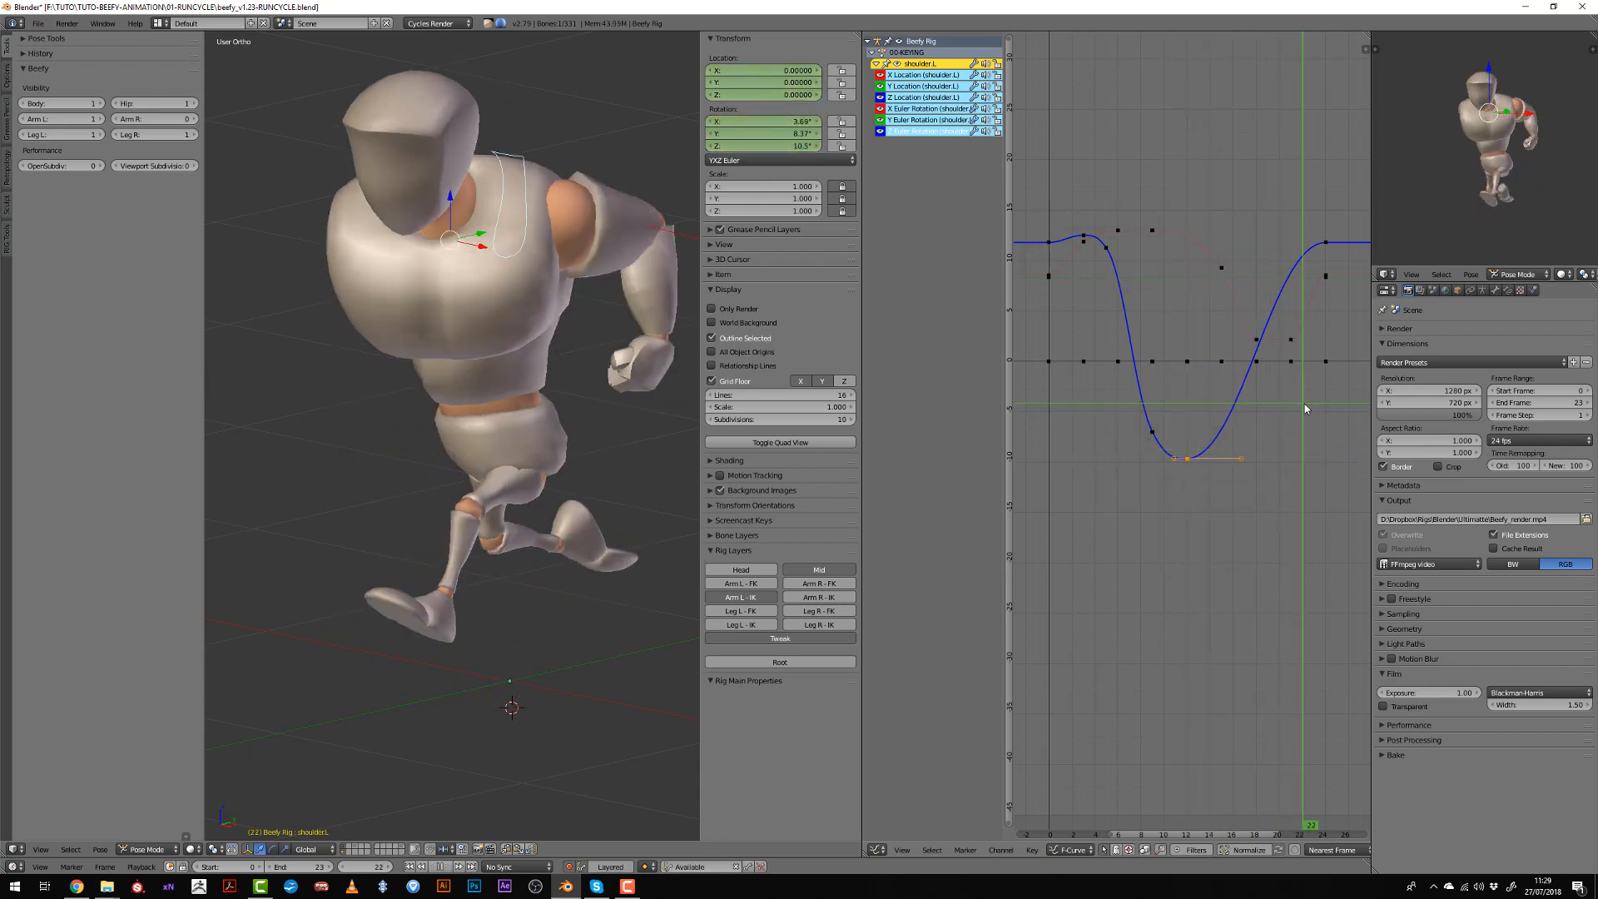
key(Escape)
Add a Z Euler Rotation keyframe at frame 22 with a value of about 13°.
middle_drag(1305, 404, 1147, 512)
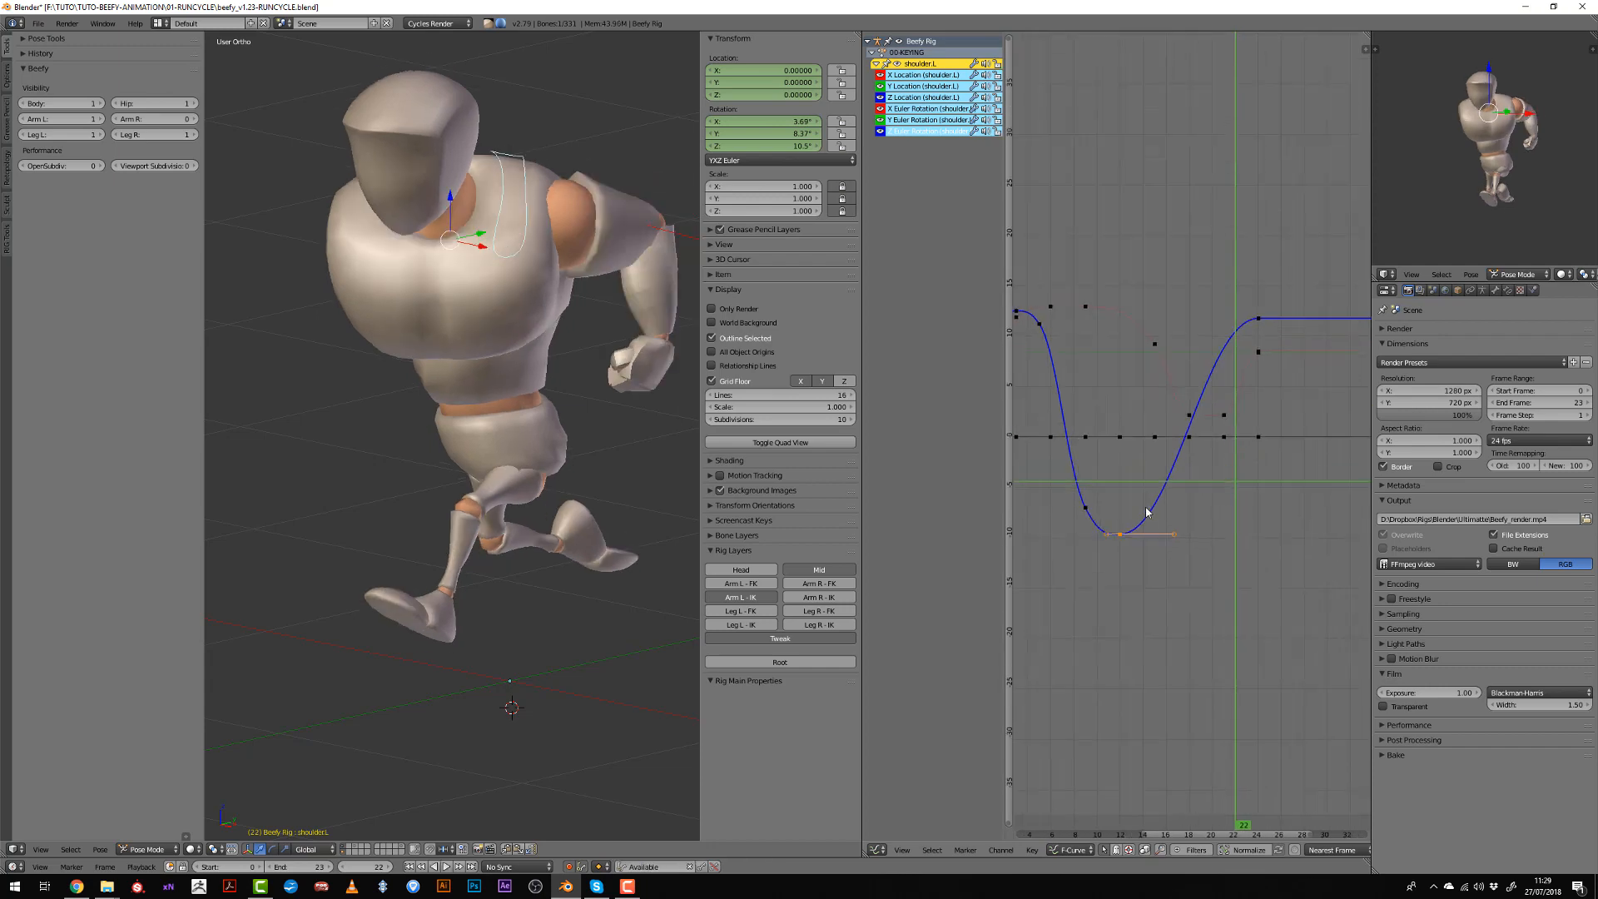
click(1261, 277)
key(g)
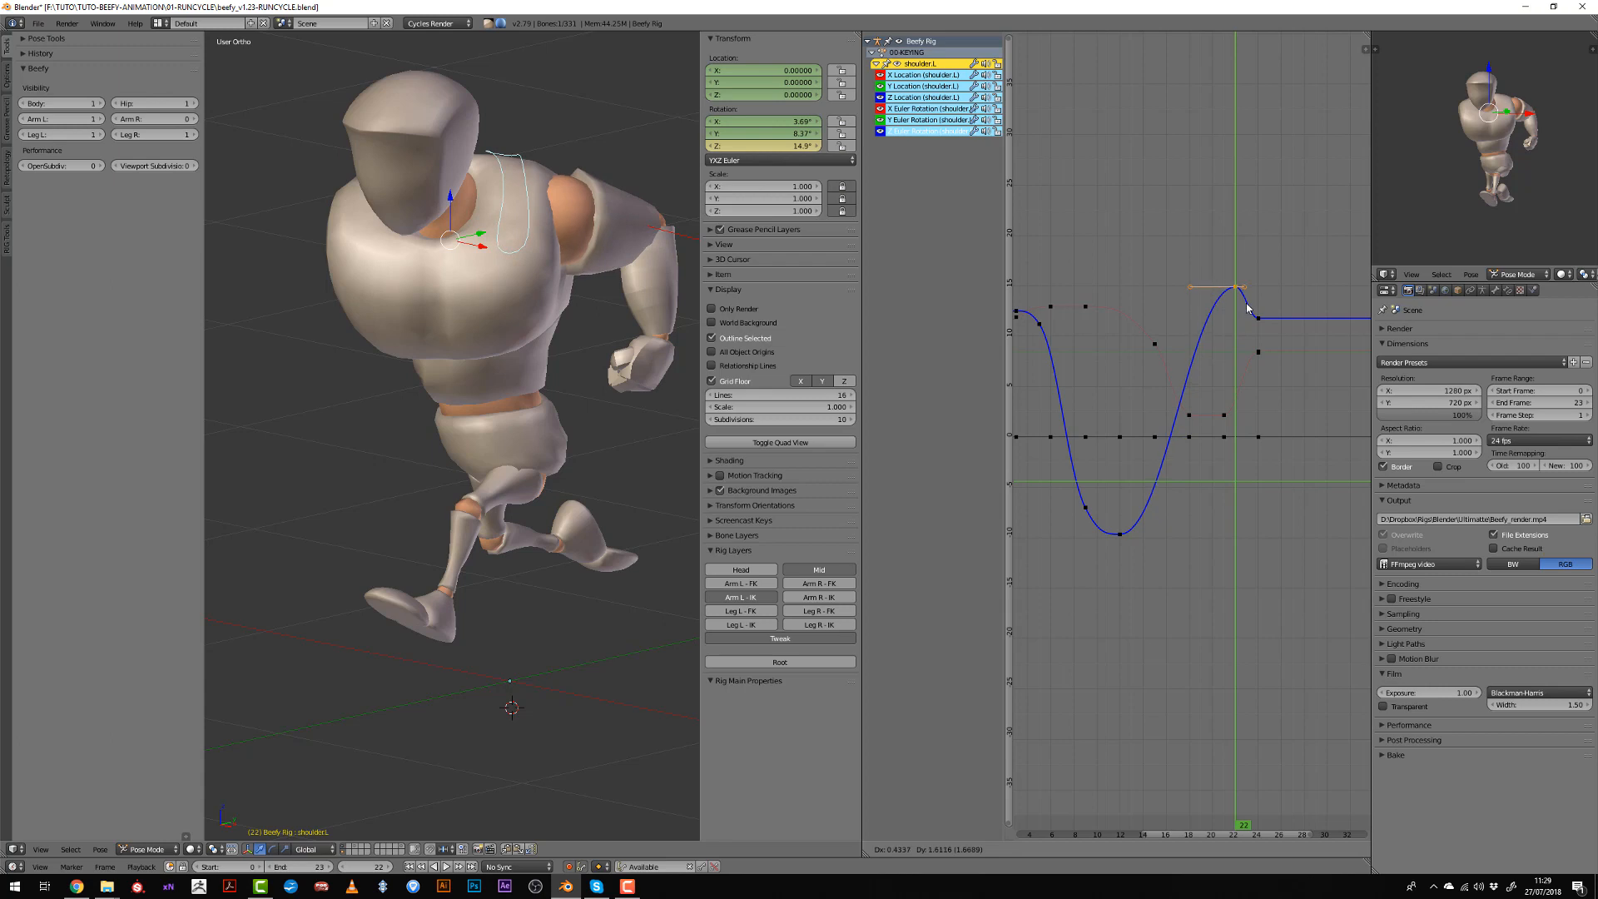
click(1258, 322)
Raise the Z Euler Rotation keyframe at frame 24 to about 13.8° and level the frame 0 keyframe with it.
right_click(1258, 320)
key(g)
click(1264, 308)
middle_drag(1269, 336, 1295, 339)
scroll(1295, 339, down, 3)
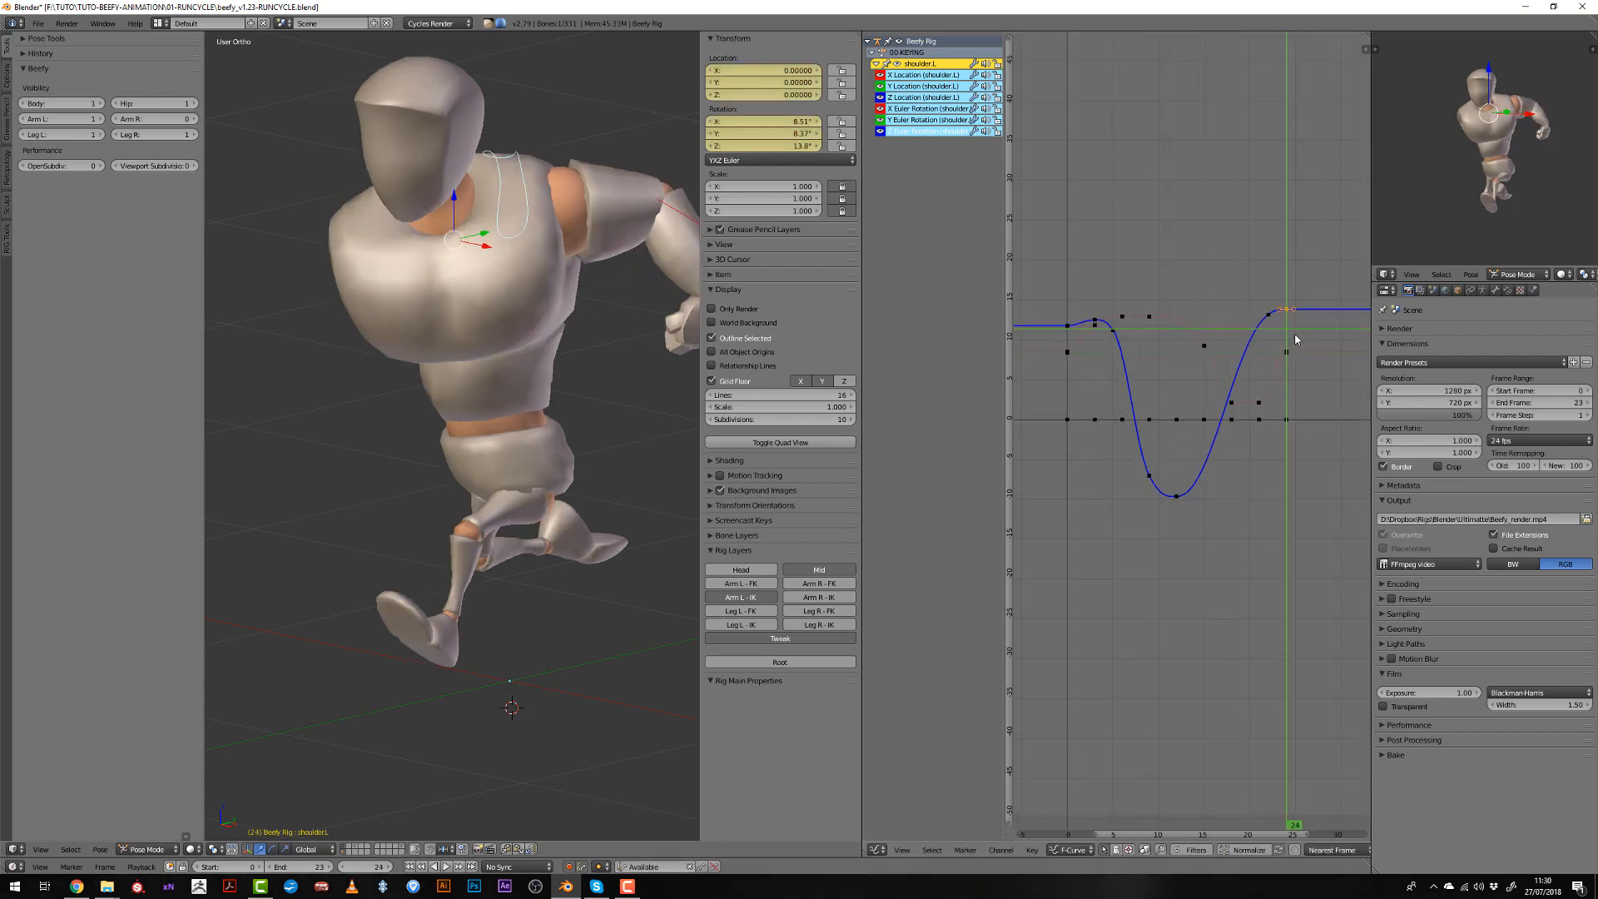
click(1072, 360)
scroll(1075, 359, up, 1)
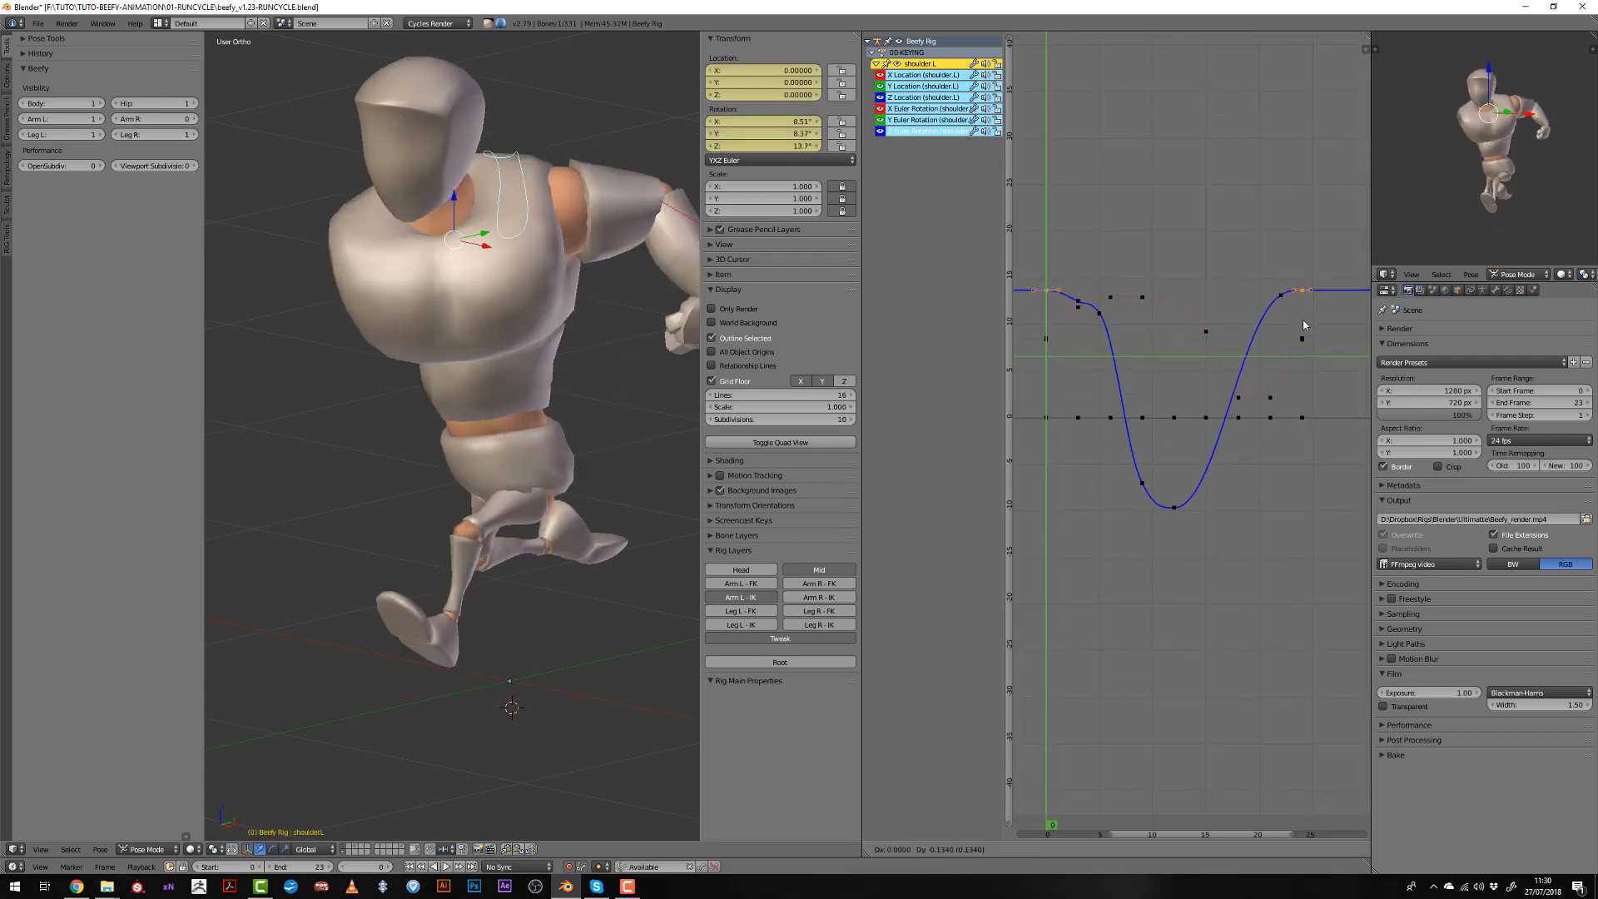
Raise the Z Euler Rotation keyframe at frame 3 to about 13.3° and those at frames 0 and 24 to 13.9°.
drag(1090, 388, 1072, 361)
right_click(1078, 308)
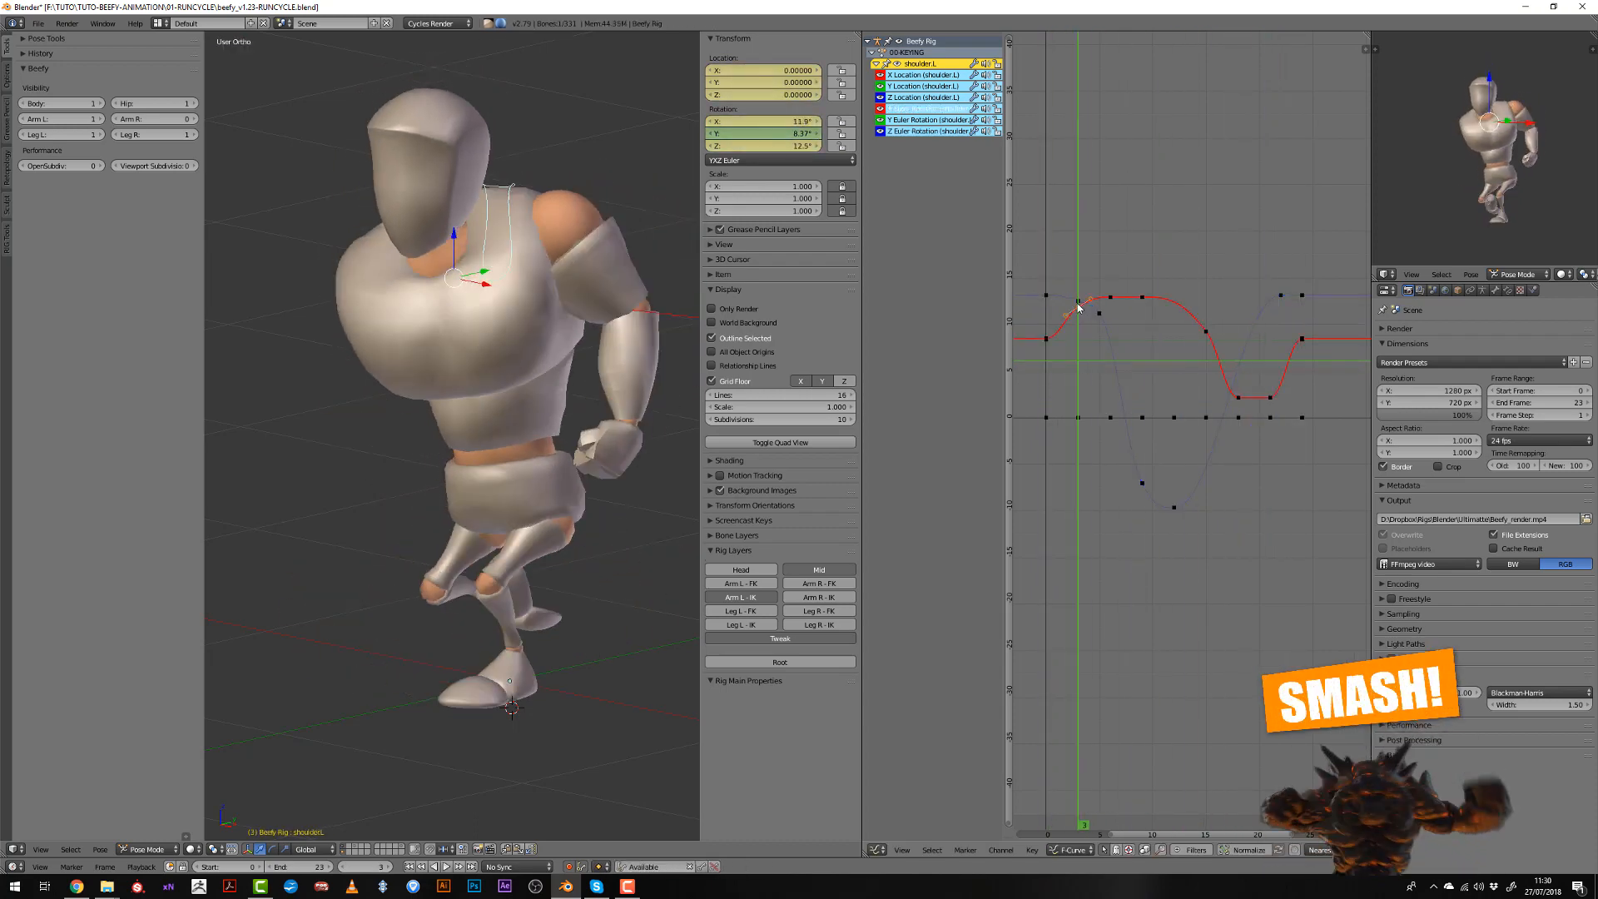
right_click(1078, 301)
key(g)
click(1079, 296)
right_click(1046, 296)
click(1046, 296)
key(g)
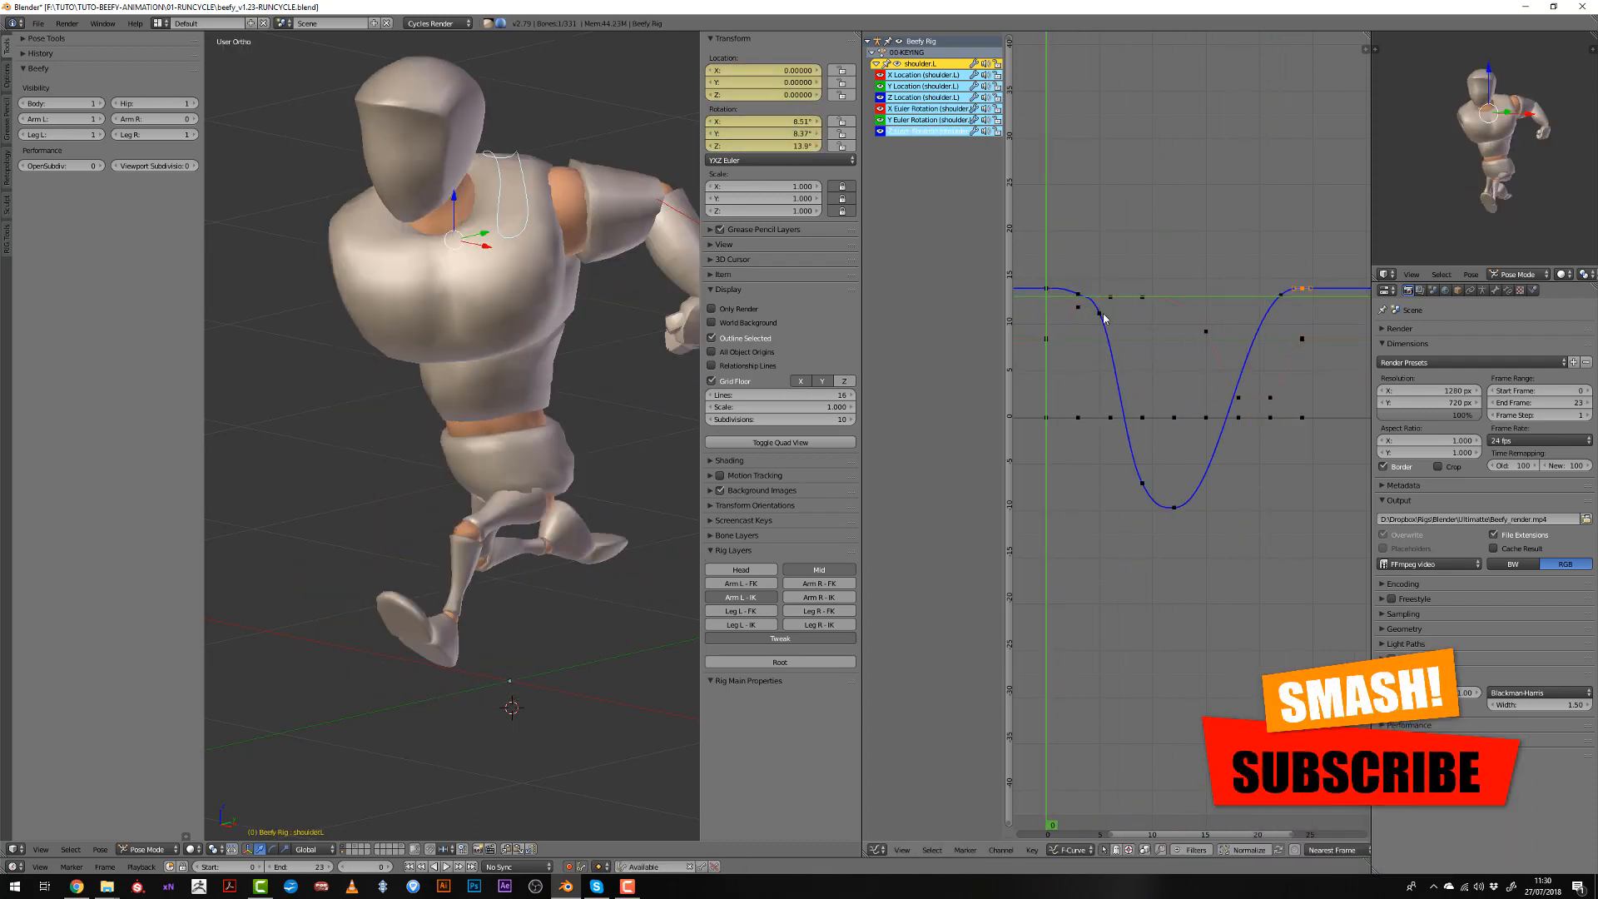
Delete the Z Euler Rotation keyframe at frame 5 and shift the curve's lowest keyframe to frame 13.
right_click(1102, 314)
key(Delete)
drag(1090, 325, 1096, 405)
right_click(1160, 511)
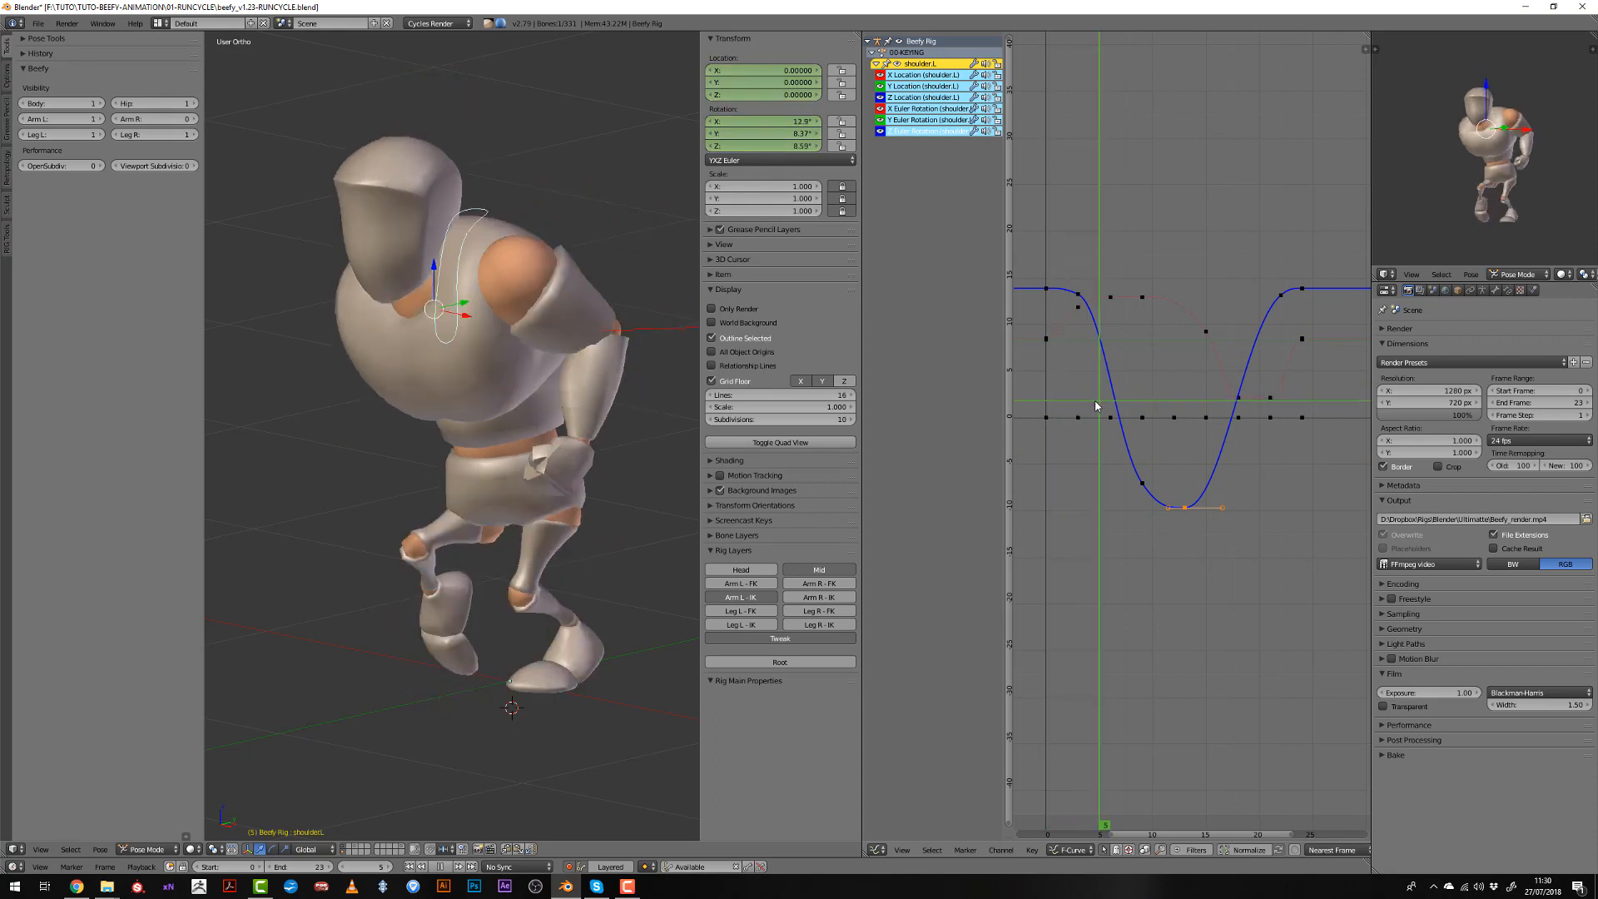
Lower the X Euler Rotation keyframe at frame 9 to about 1°.
scroll(1107, 379, up, 3)
middle_drag(1107, 379, 1158, 364)
drag(1125, 304, 1160, 260)
right_click(1160, 261)
key(g)
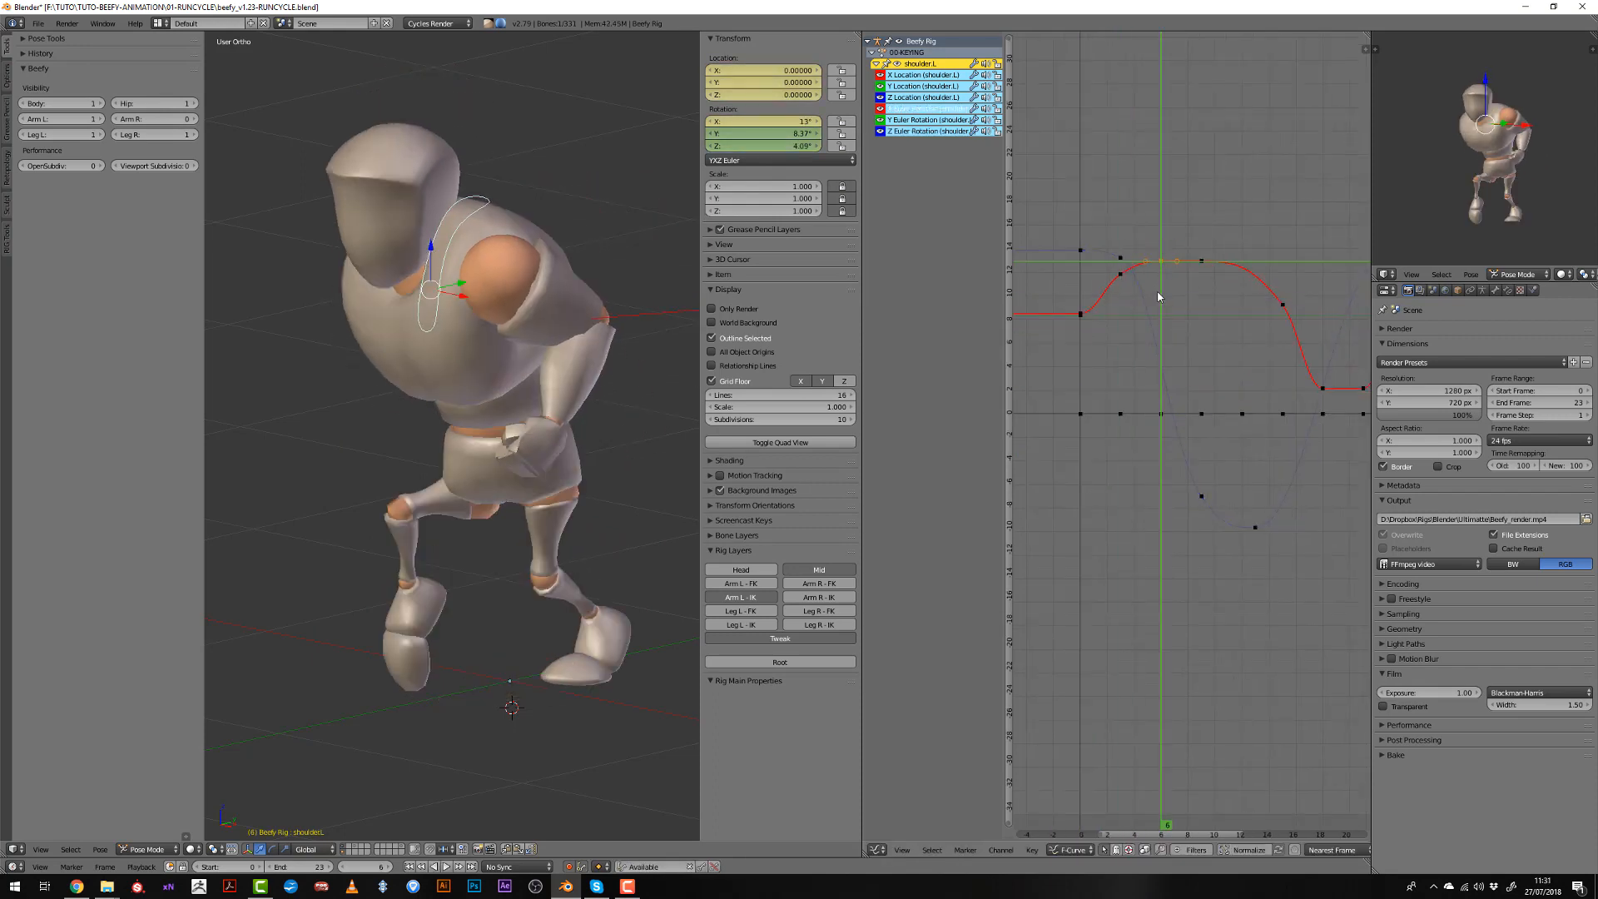
scroll(1148, 316, down, 3)
scroll(1126, 349, up, 2)
mouse_move(1080, 342)
mouse_down()
mouse_move(1159, 356)
mouse_move(1087, 307)
mouse_move(1185, 351)
mouse_move(1115, 338)
mouse_move(1188, 359)
mouse_up()
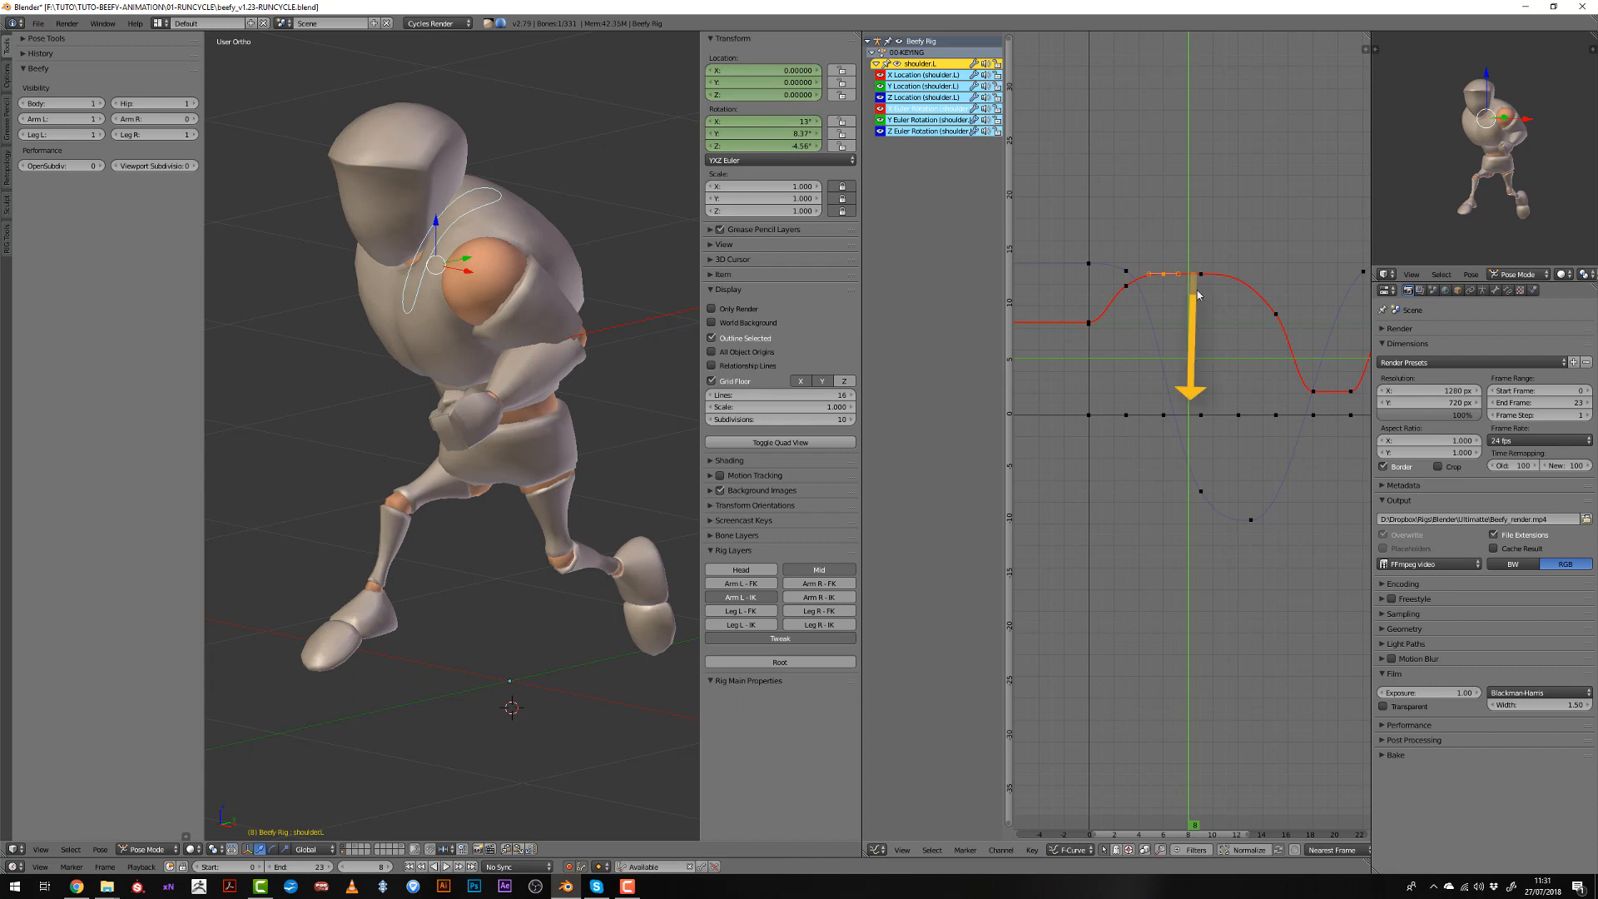
right_drag(1199, 301, 1193, 368)
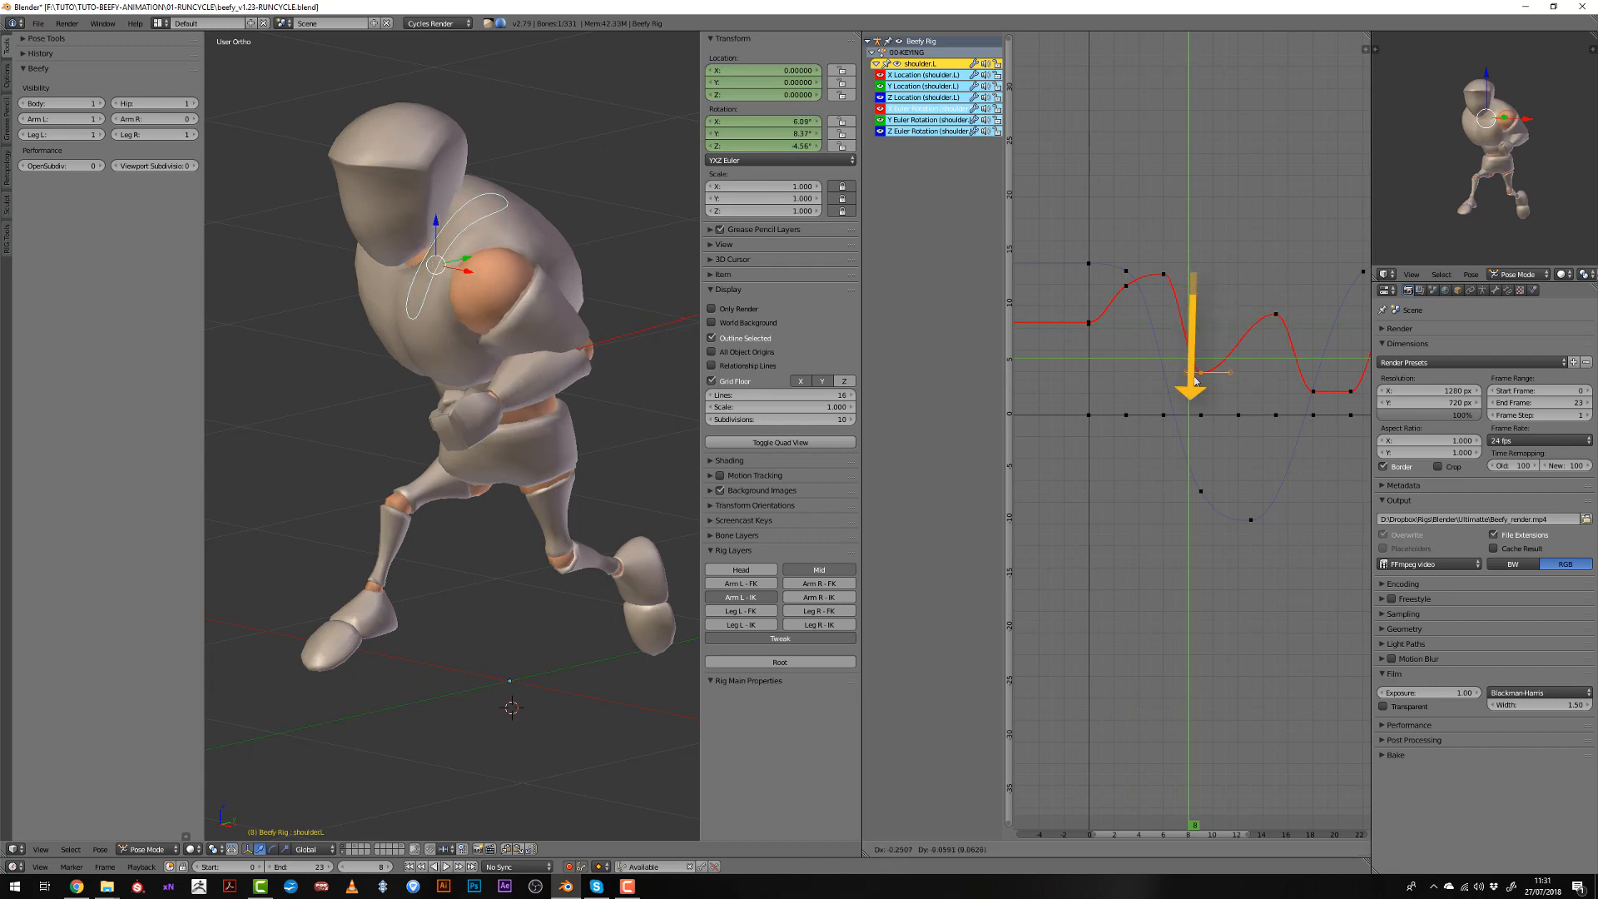
Remove the X Euler Rotation keyframe at frame 15 and shift the one at frame 6 to frame 5.
click(1255, 312)
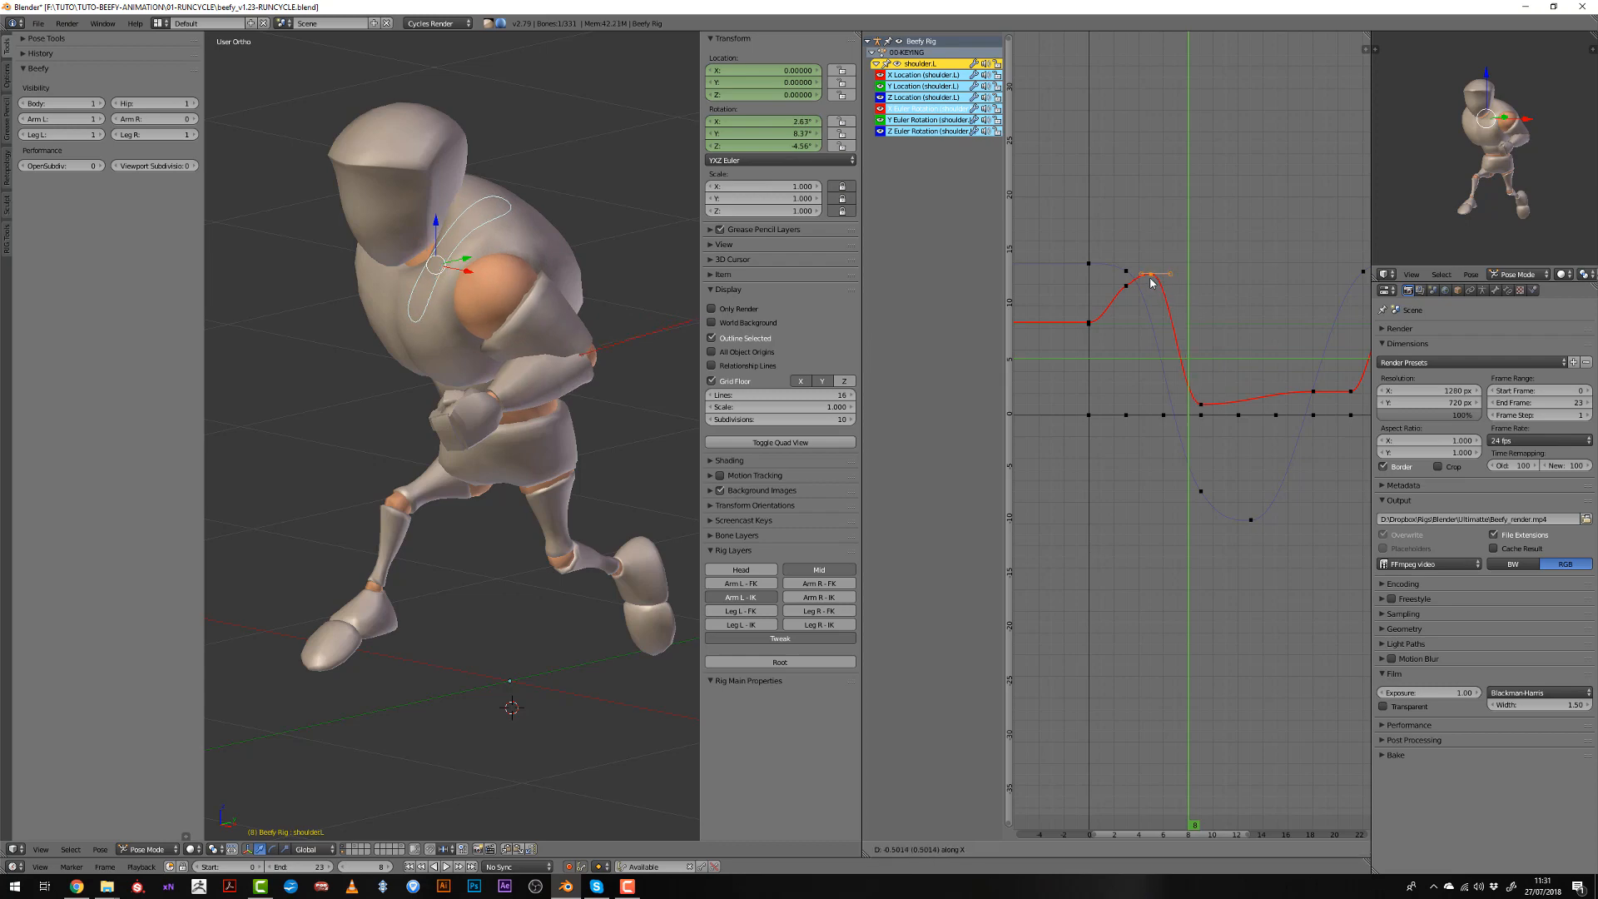
key(alt+a)
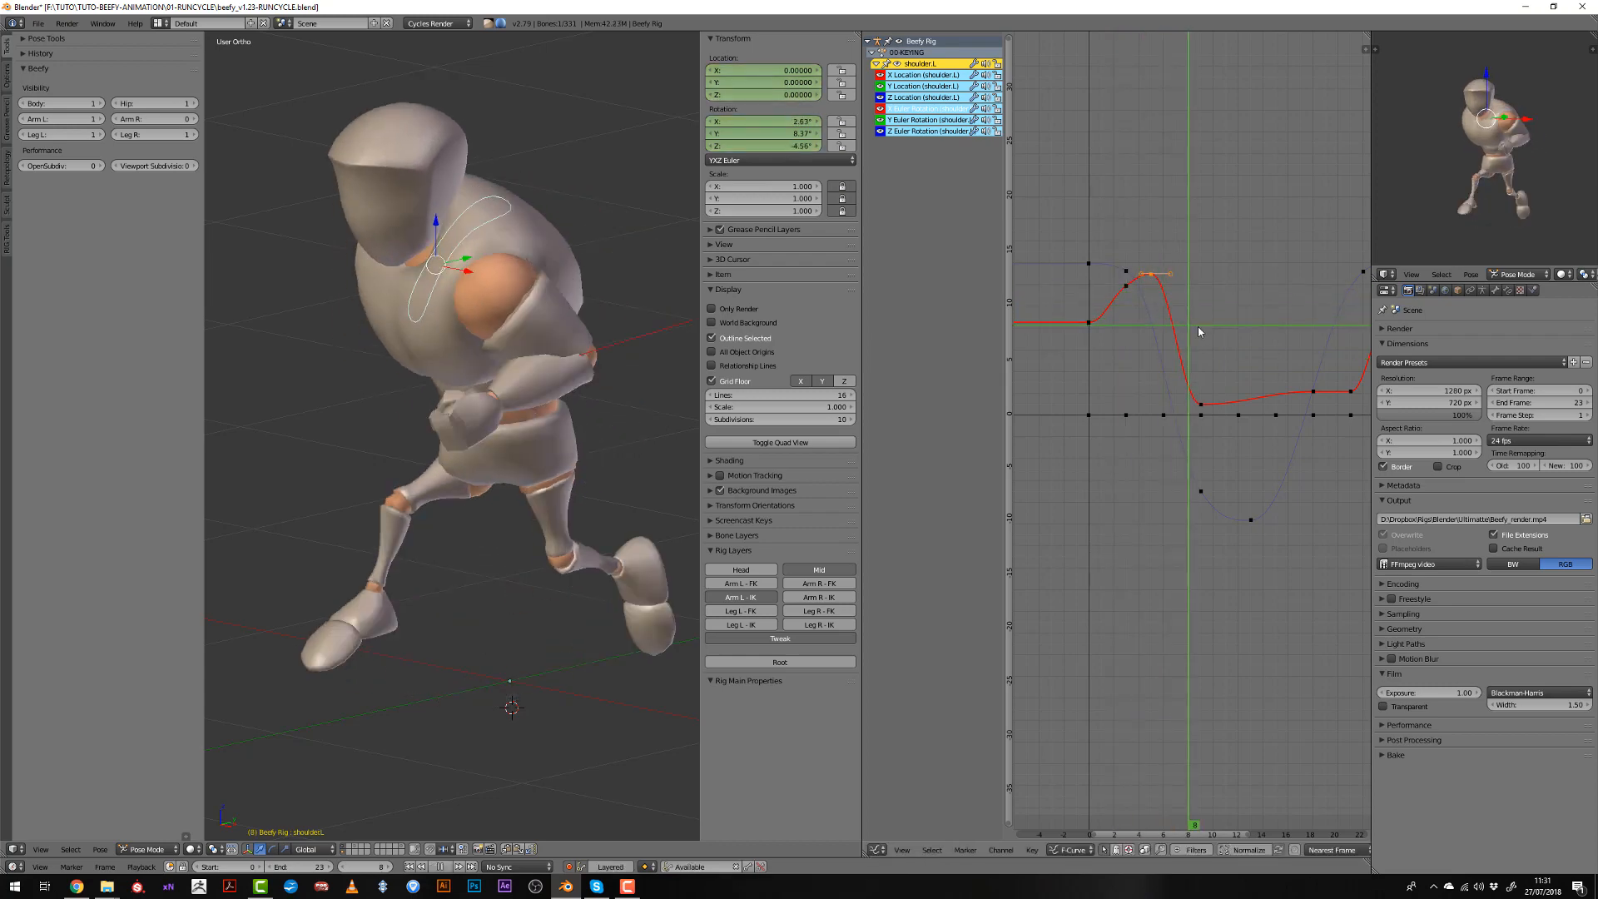
drag(1228, 335, 1249, 342)
middle_drag(1315, 396, 1282, 350)
Move the X Euler Rotation keyframe at frame 18 to frame 14 at about -4°, and raise the frame 21 keyframe to about 4°.
right_drag(1282, 349, 1217, 415)
drag(1215, 408, 1318, 392)
scroll(1220, 426, down, 1)
key(g)
key(alt+a)
middle_drag(1303, 358, 1275, 361)
click(1302, 335)
click(1311, 340)
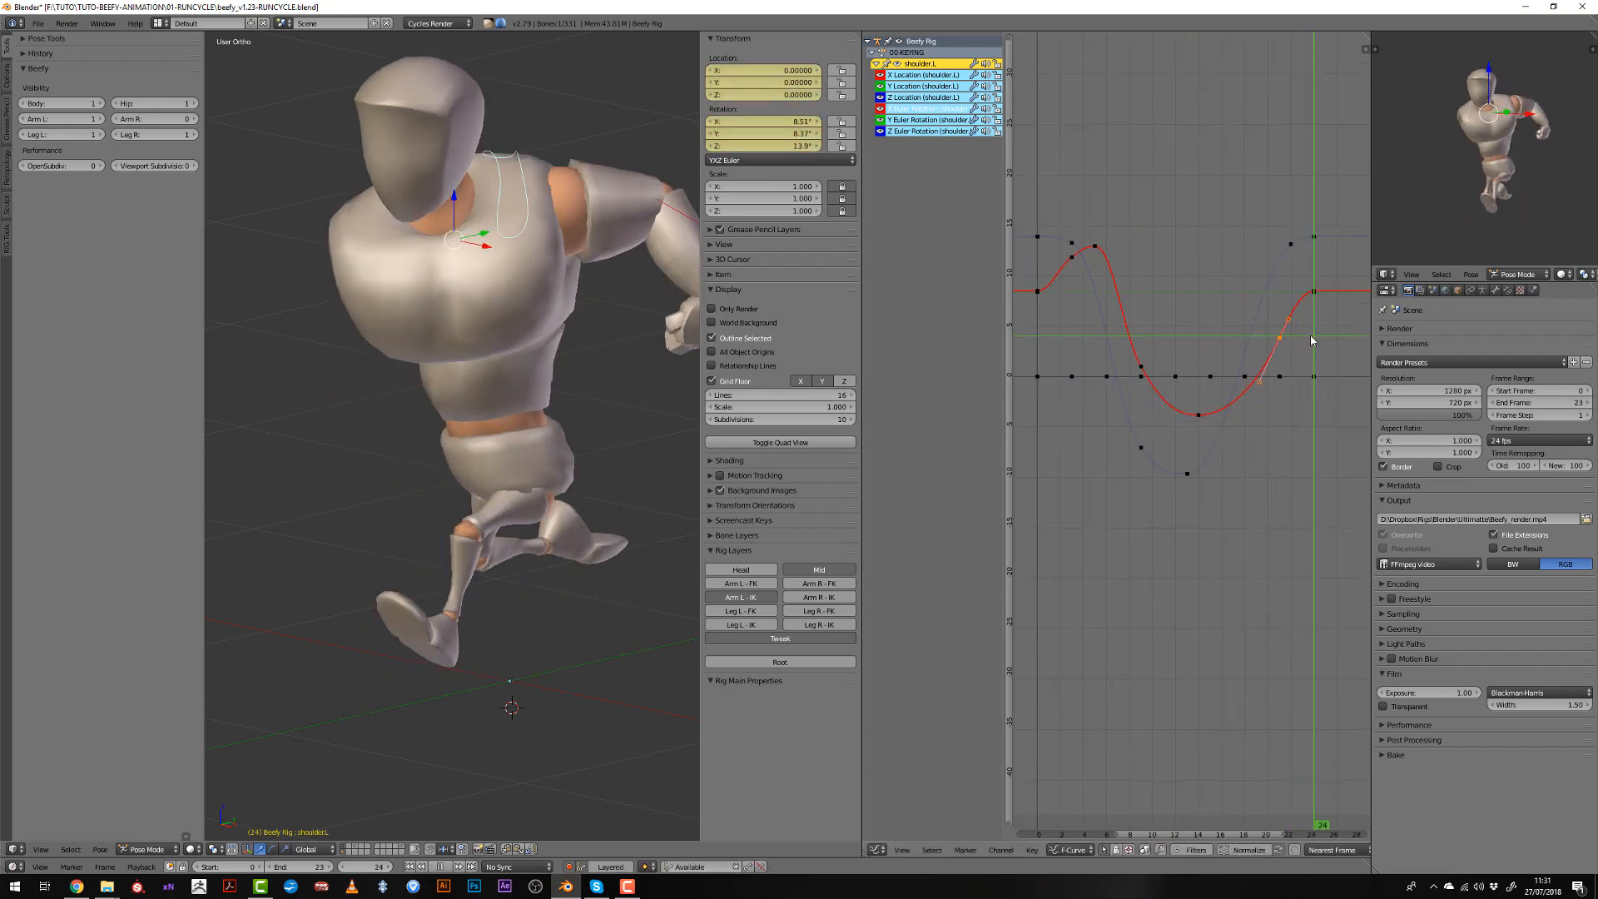
Raise the X Euler Rotation keyframes at frames 0 and 24 to about 9.5° and the frame 3 keyframe to about 12.5°.
click(1068, 266)
key(alt+a)
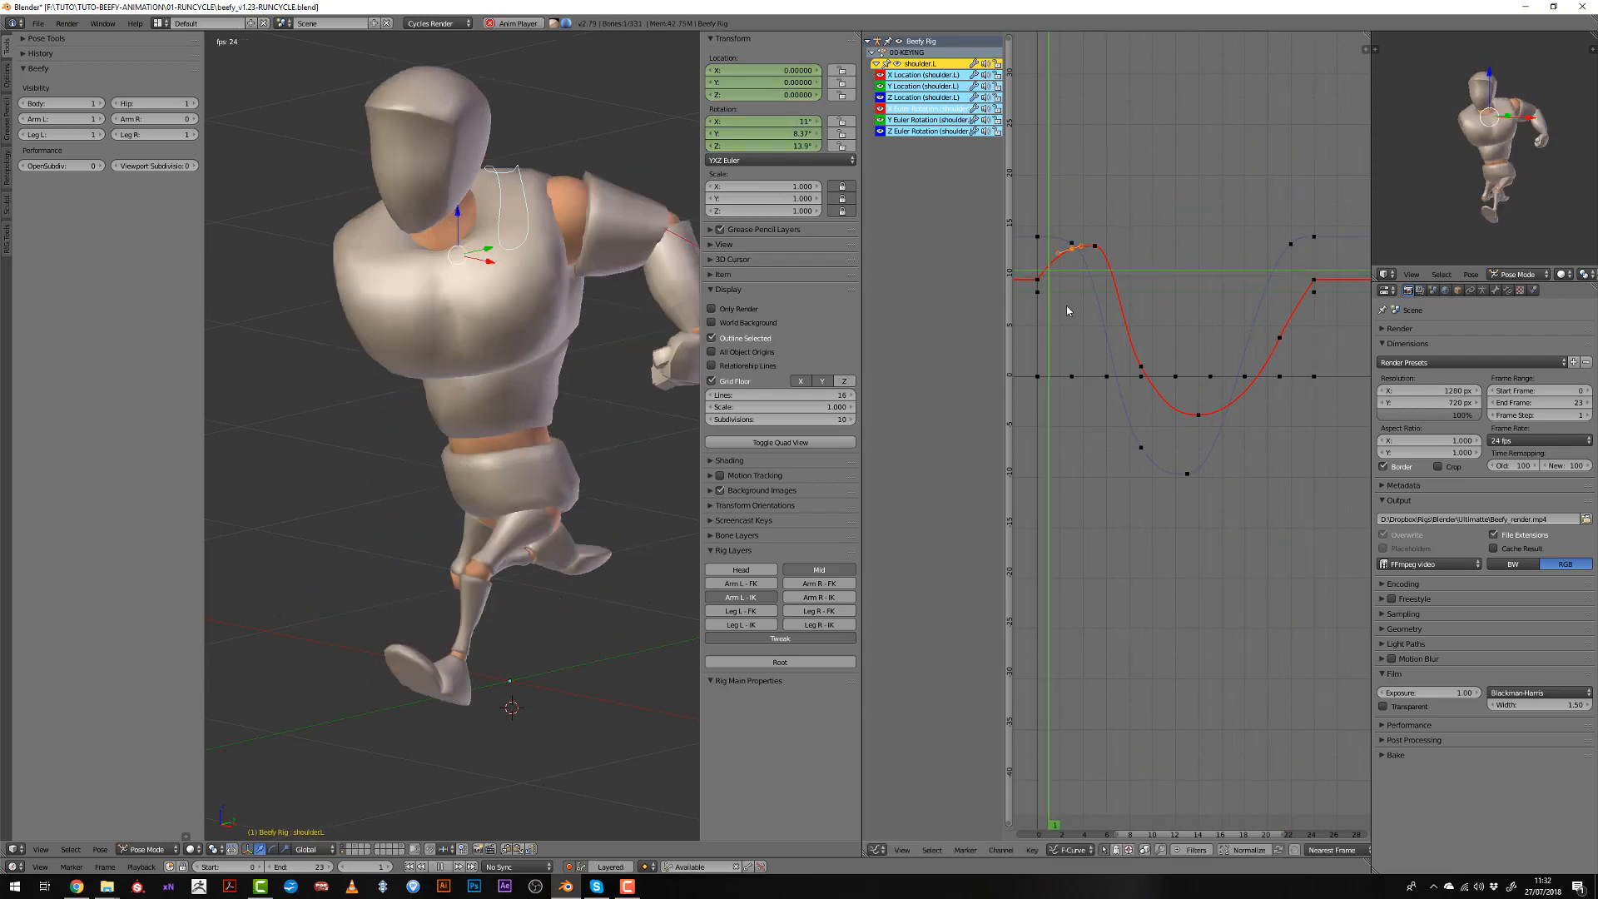
key(alt+a)
click(1029, 334)
drag(1028, 332, 1142, 383)
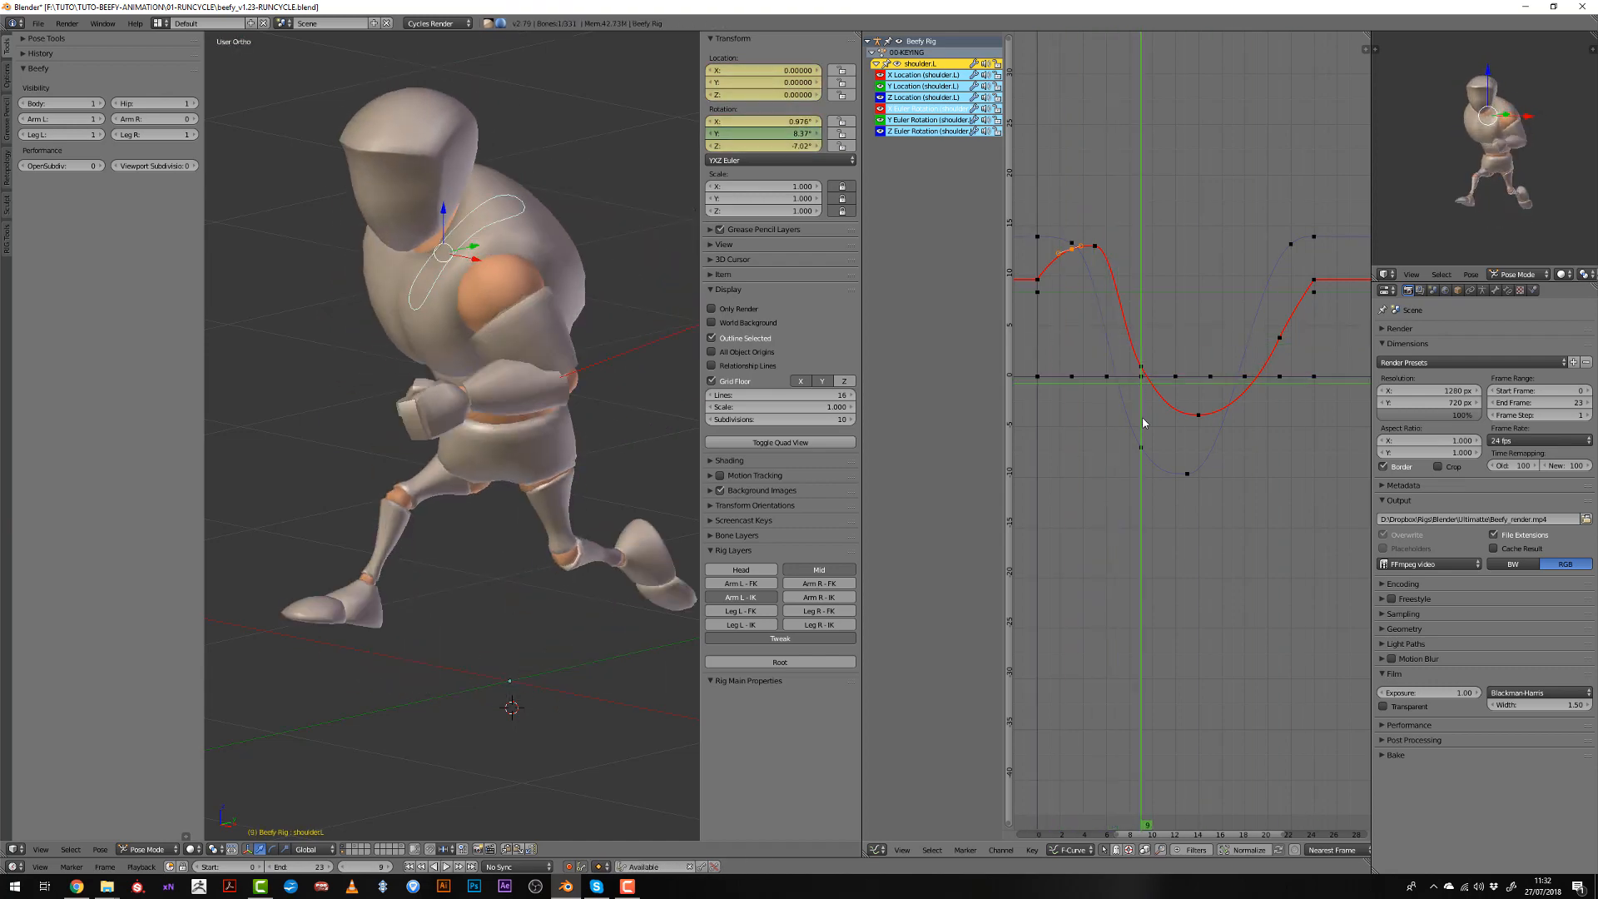
Shift the Z Euler Rotation keyframes at frames 3, 9 and 13 to frames 4, 11 and 15.
key(g)
key(x)
click(1083, 244)
Lower the X Euler Rotation keyframe at frame 9 to about -1.5°.
drag(1040, 270, 1141, 305)
right_click(1141, 368)
key(g)
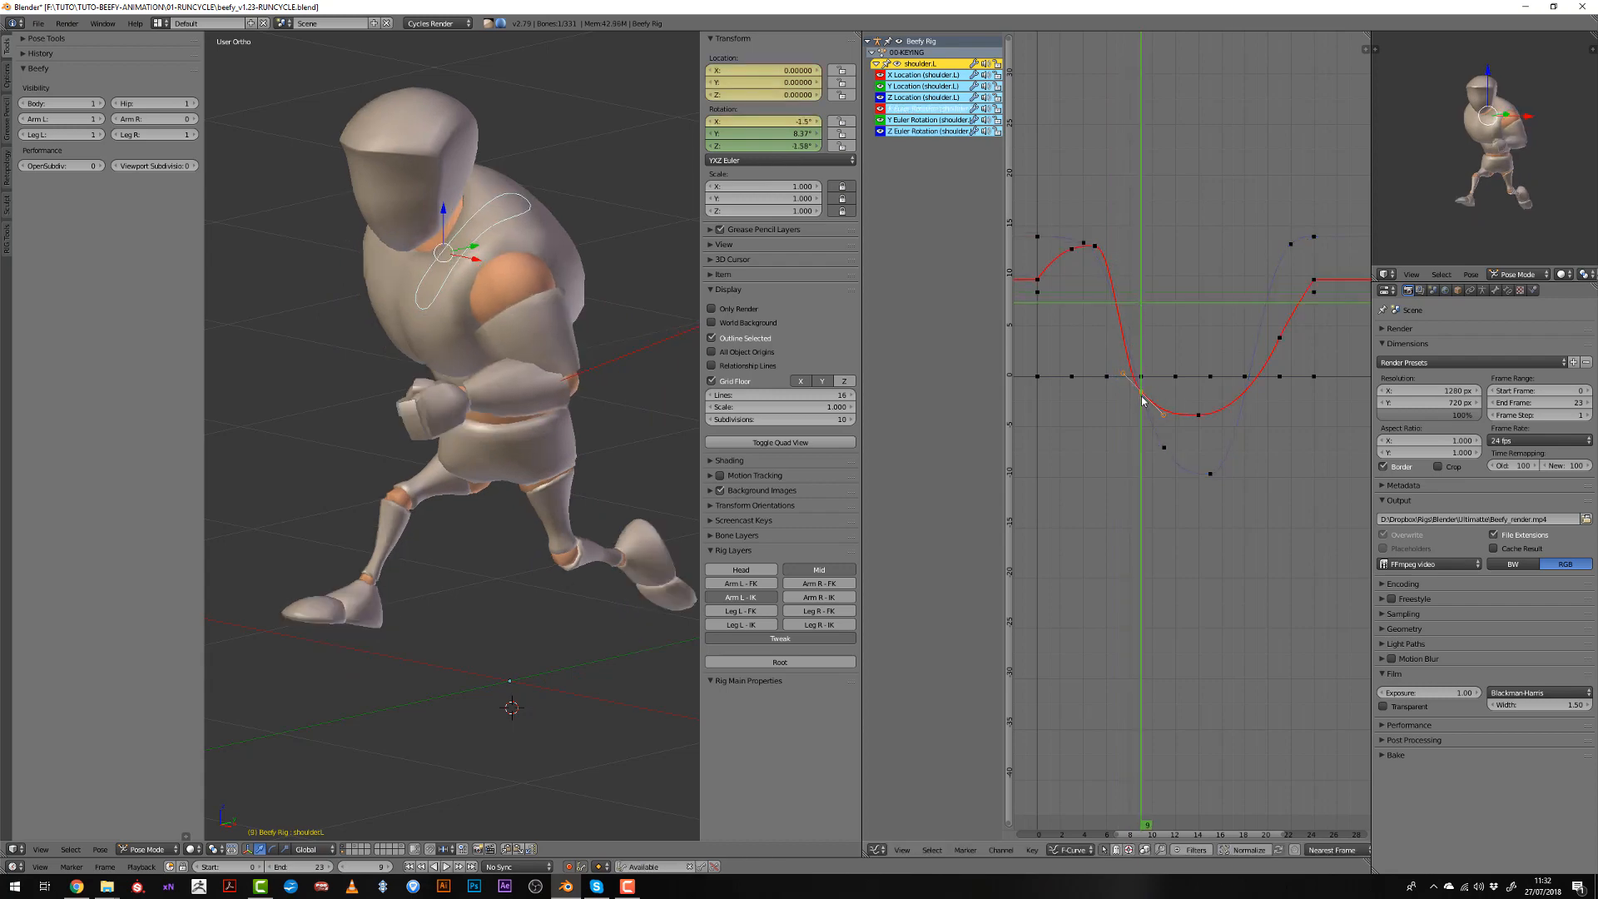
Move the X Euler Rotation keyframe at frame 14 to frame 13, and the one at frame 21 to frame 19 at about 7°.
drag(1142, 400, 1212, 415)
right_click(1202, 416)
drag(1090, 371, 1245, 421)
click(1186, 424)
right_click(1273, 343)
key(g)
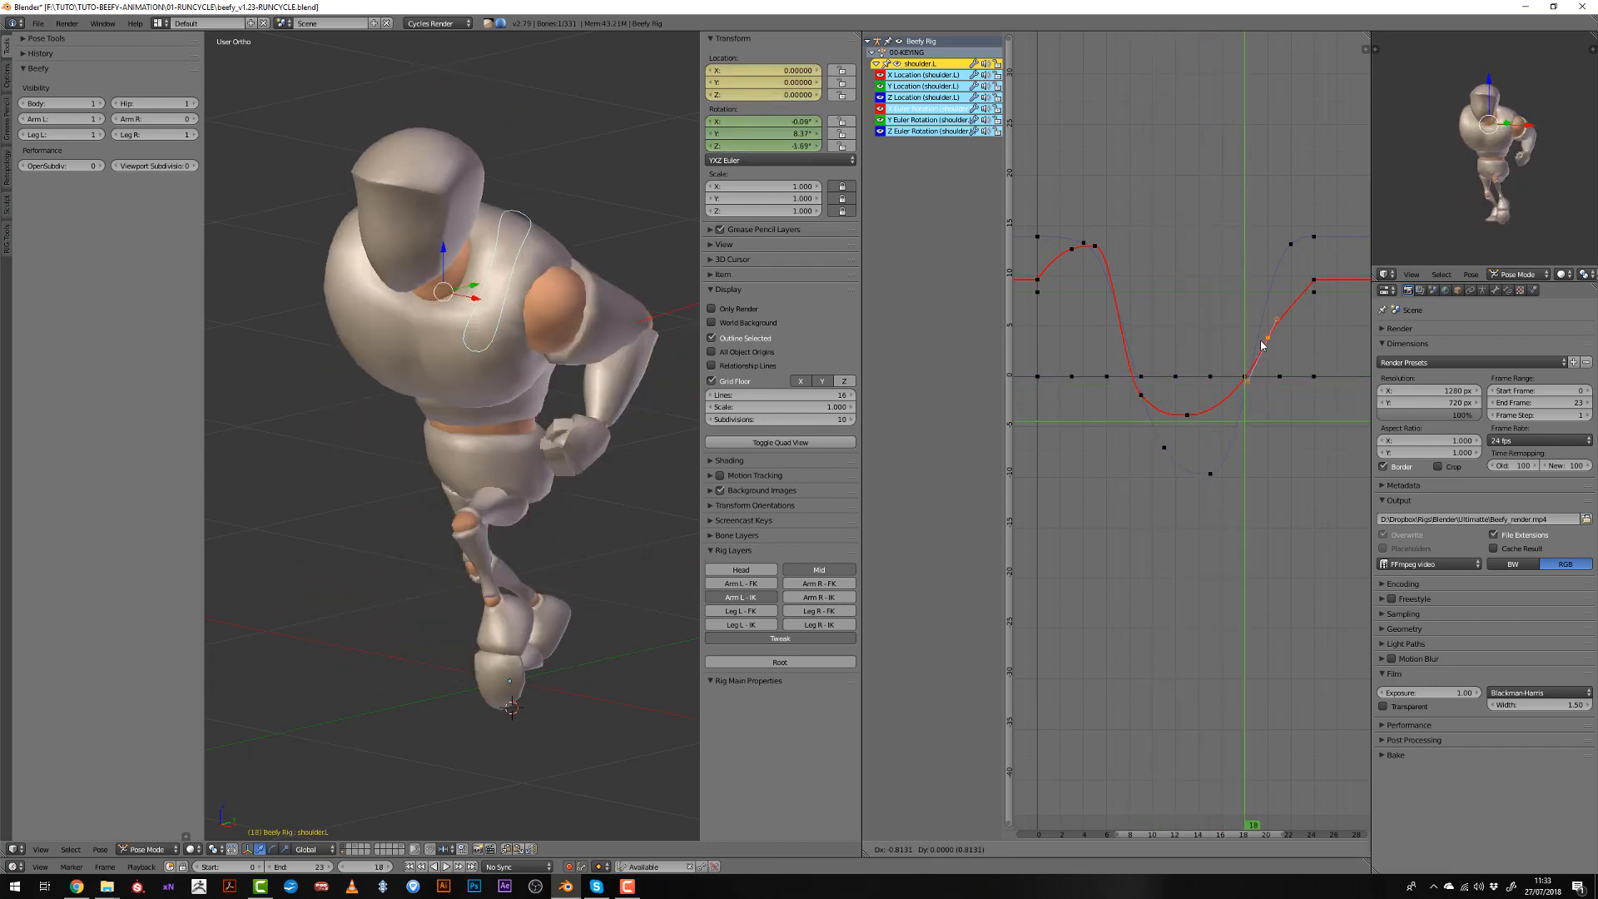
click(1254, 307)
Raise the X Euler Rotation keyframes at frames 0 and 24 to about 12°, and replace those at frames 3 and 5 with one at frame 4.
drag(1301, 297, 1313, 293)
right_click(1314, 281)
key(g)
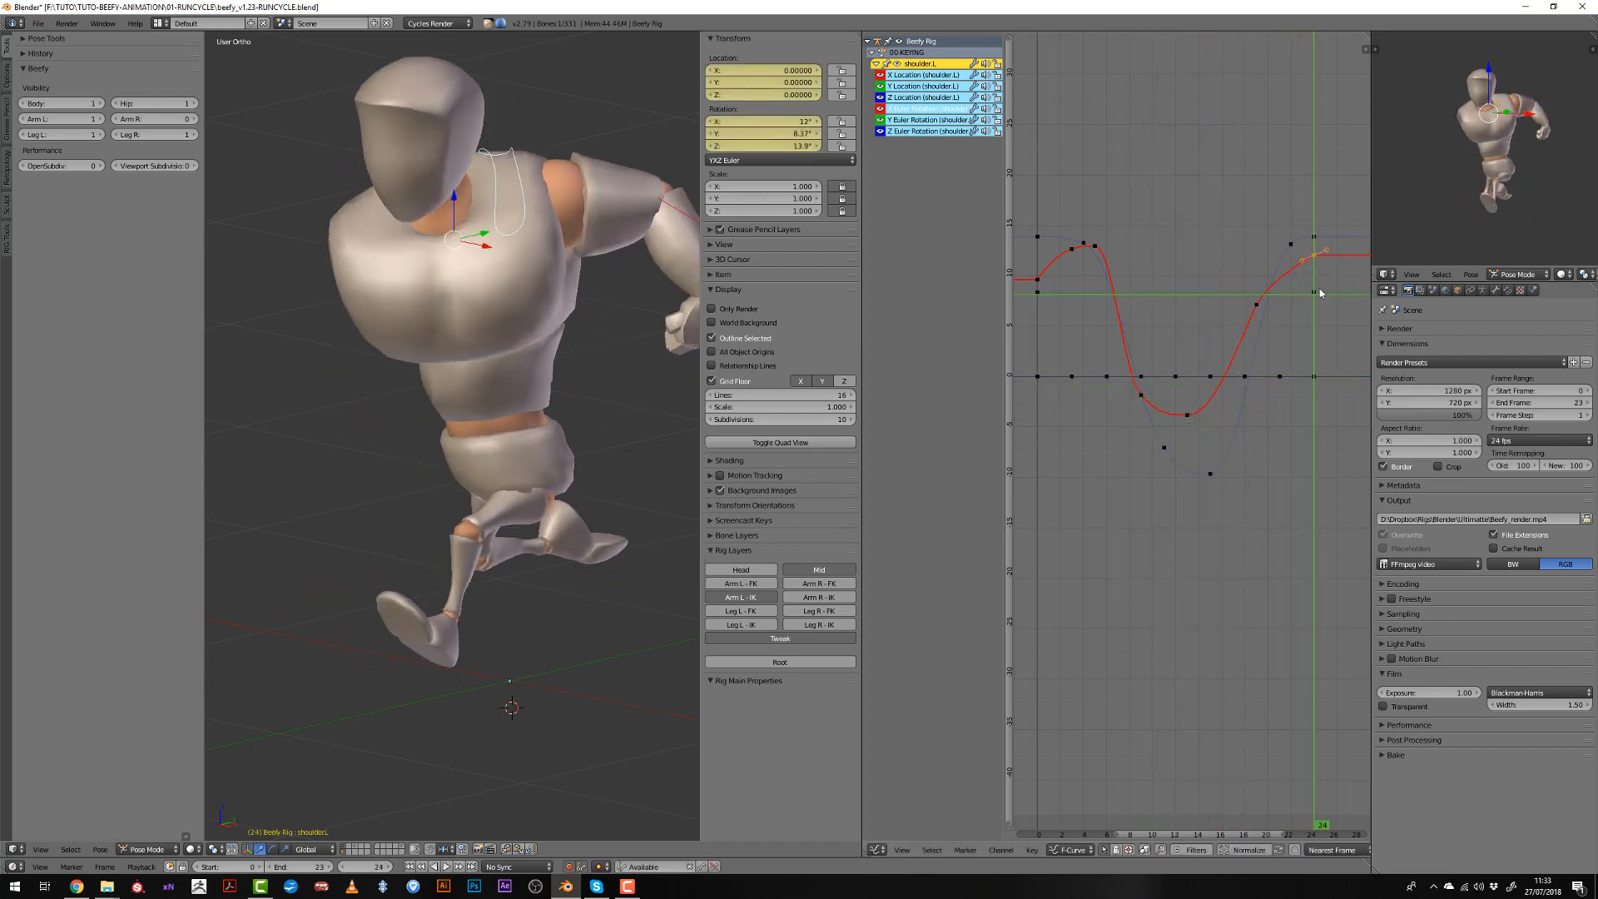
click(1083, 251)
key(alt+a)
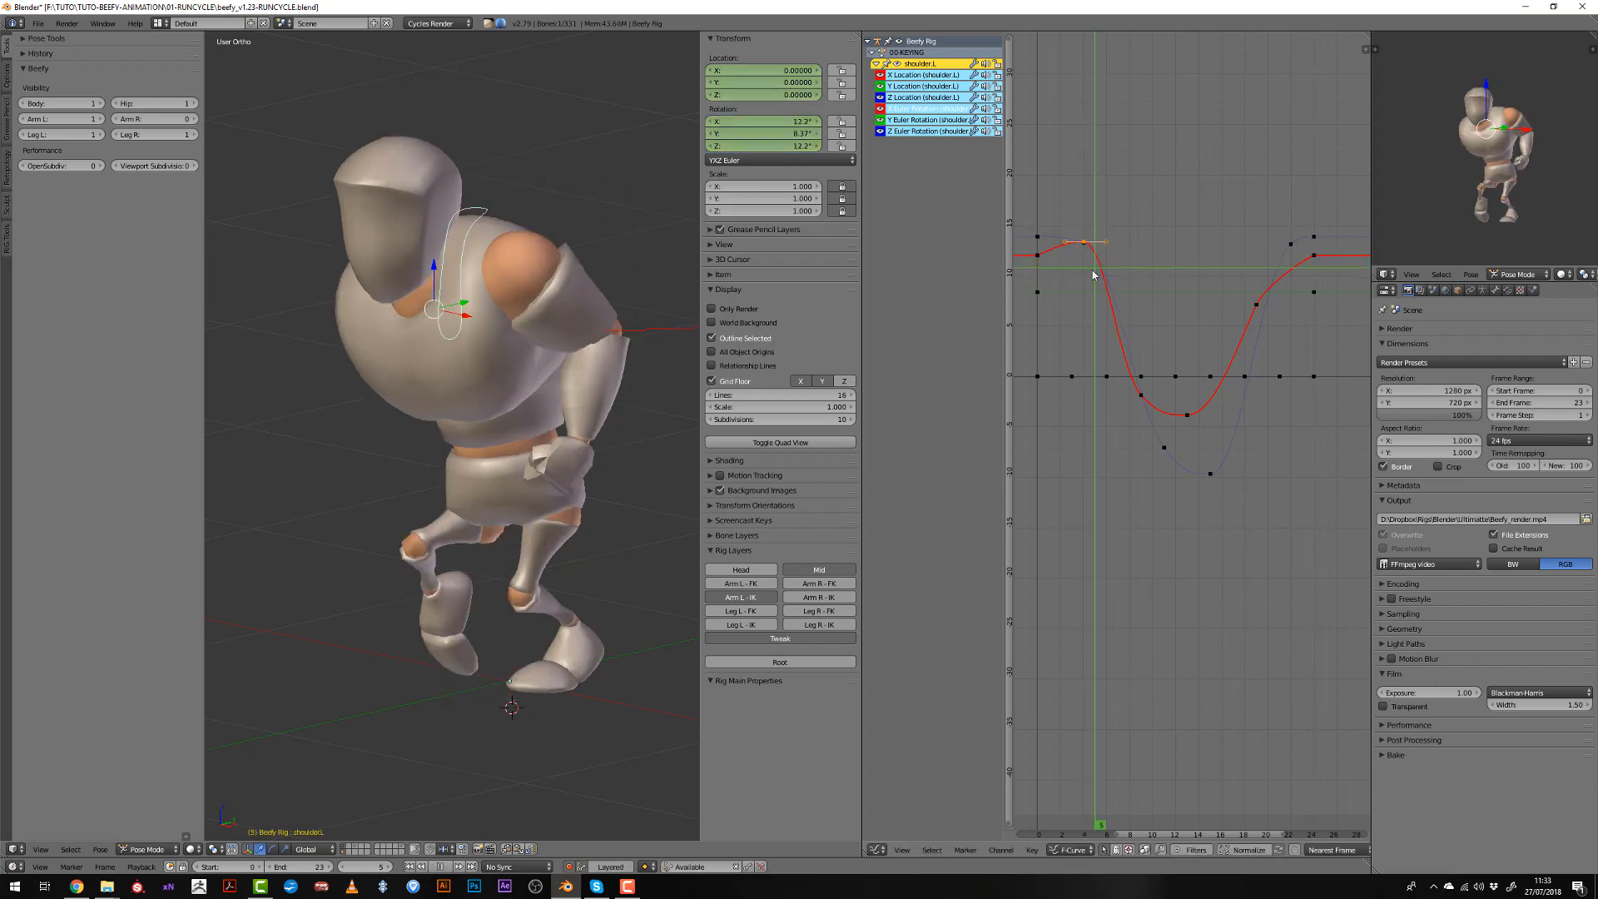
key(alt+a)
Move the X Euler Rotation keyframe at frame 19 to frame 20 at about 8°, and raise frames 0 and 24 to about 12.5°.
drag(1073, 320, 1268, 313)
right_click(1253, 305)
key(g)
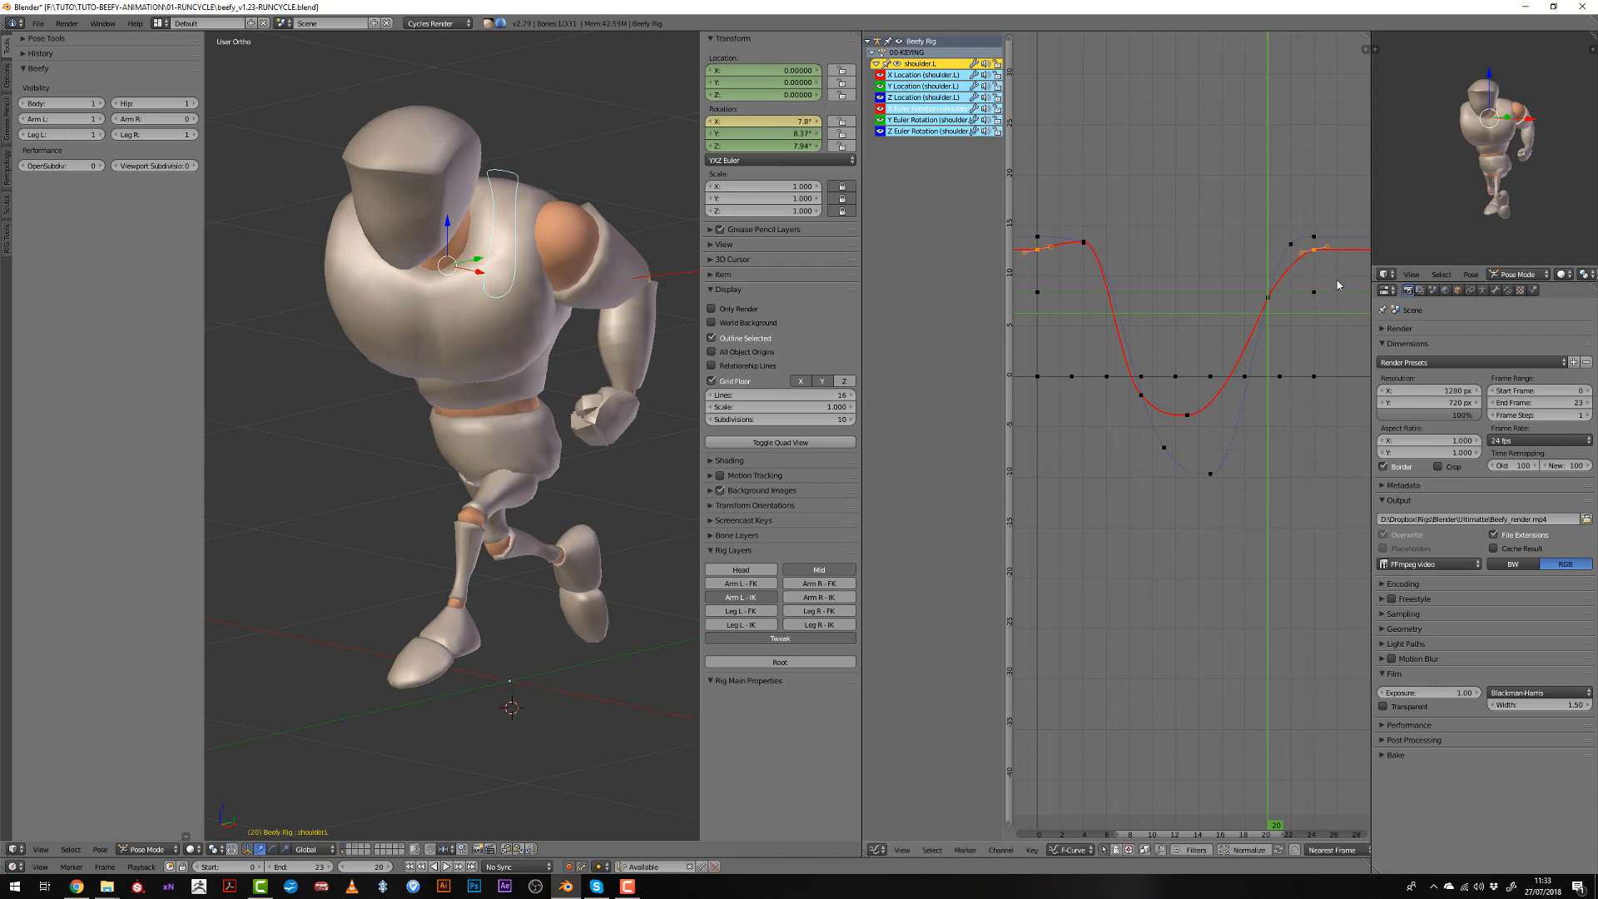
key(alt+a)
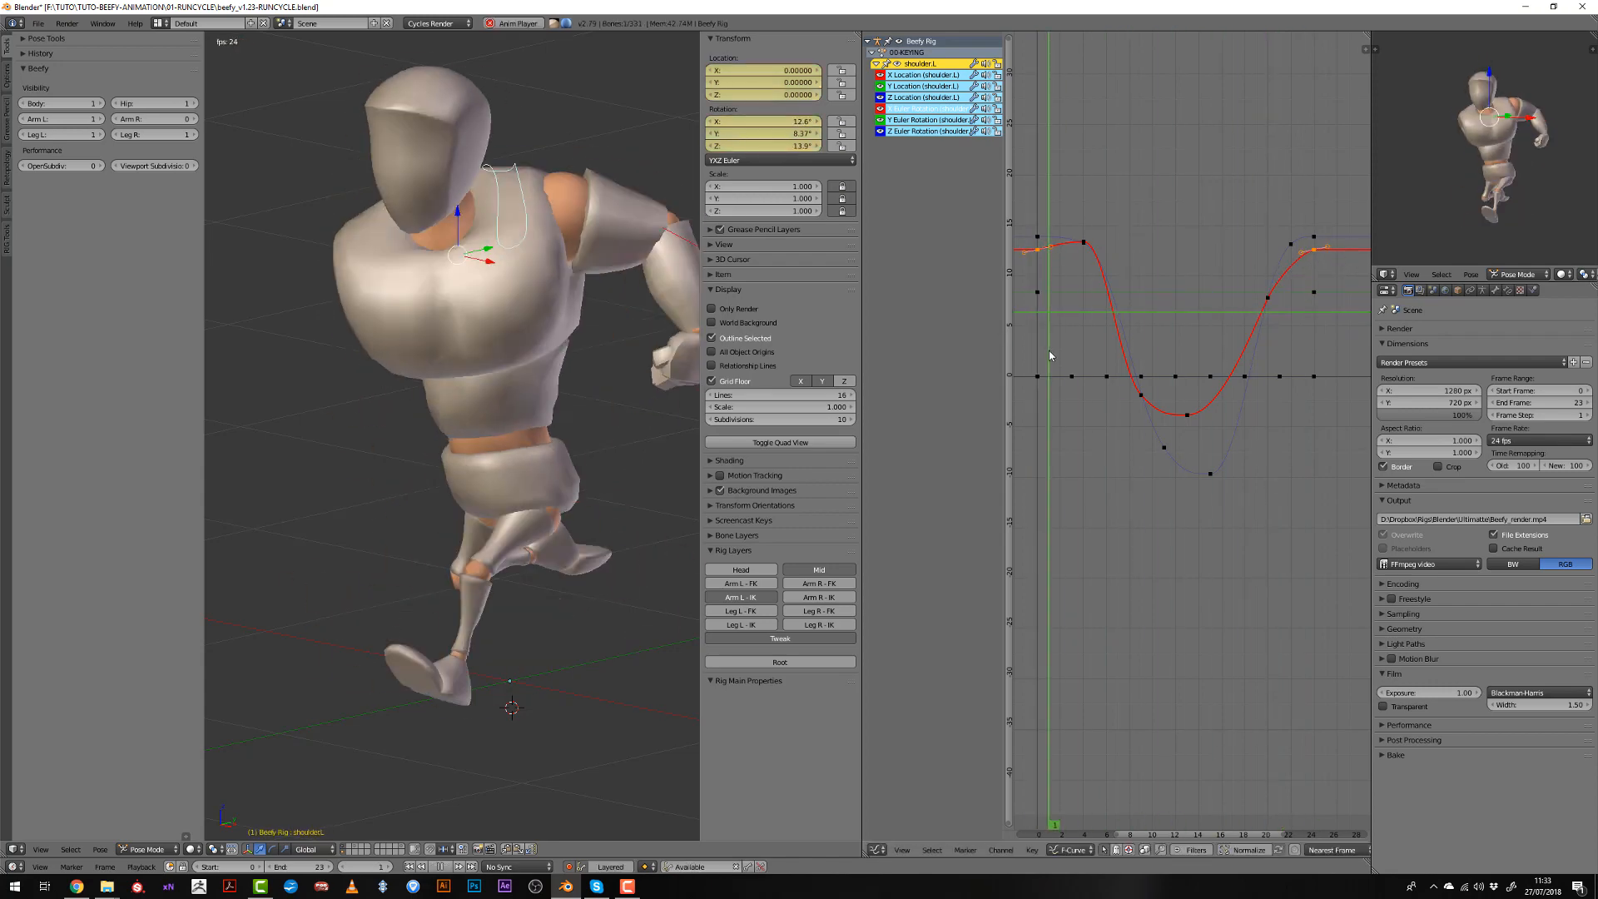
key(KP_1)
key(alt+a)
click(1061, 396)
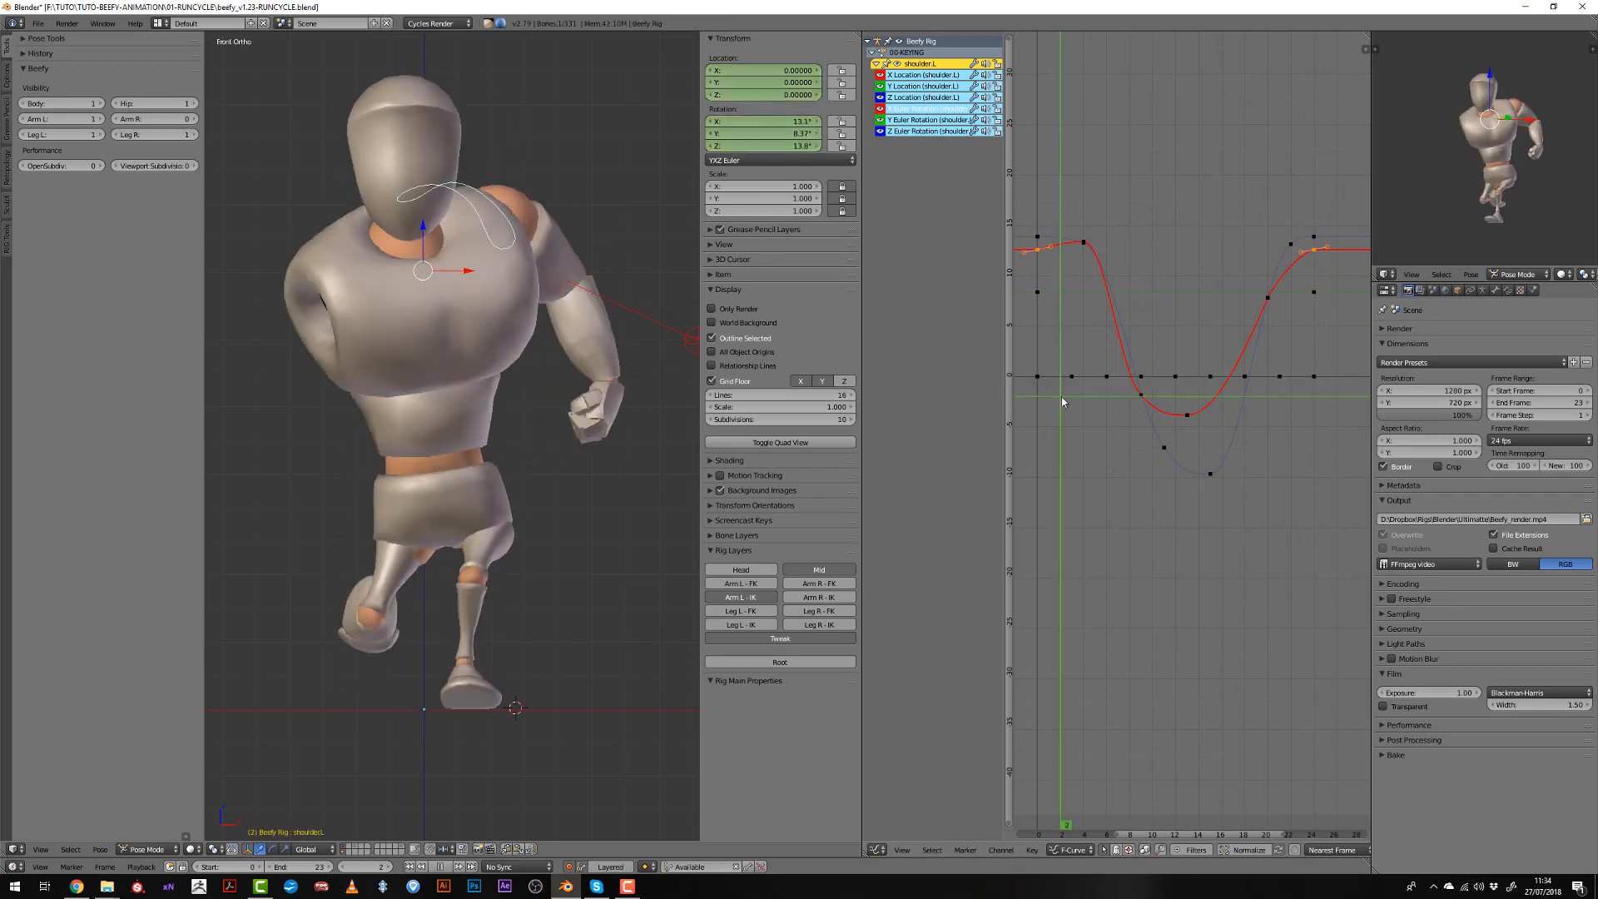
drag(1061, 397, 1112, 408)
right_click(1107, 378)
key(g)
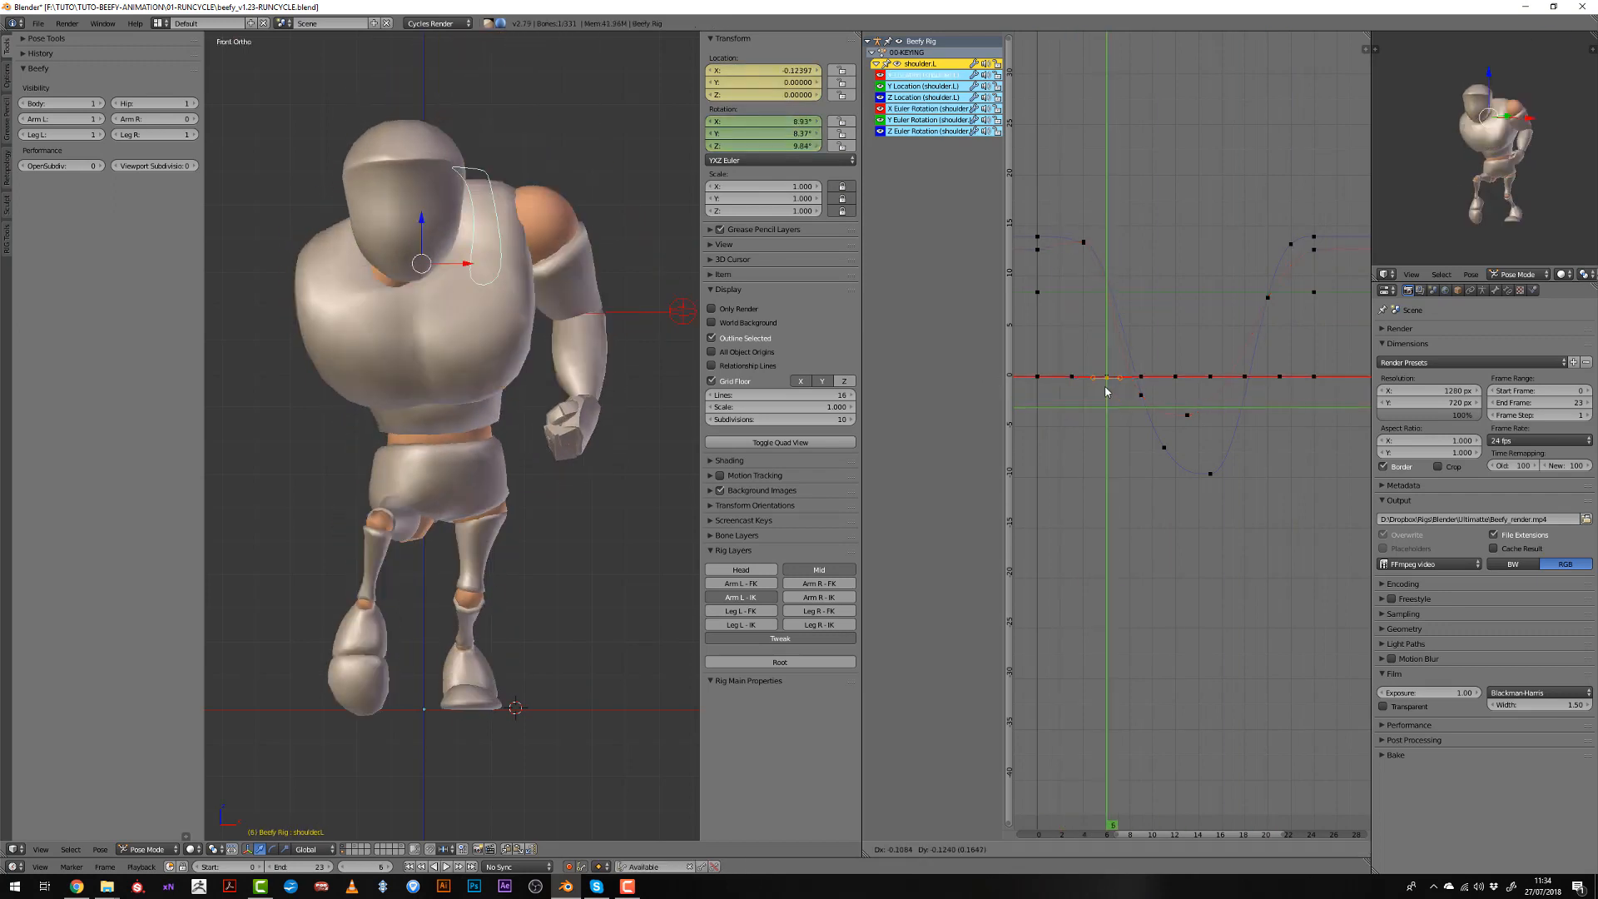
key(Escape)
key(g)
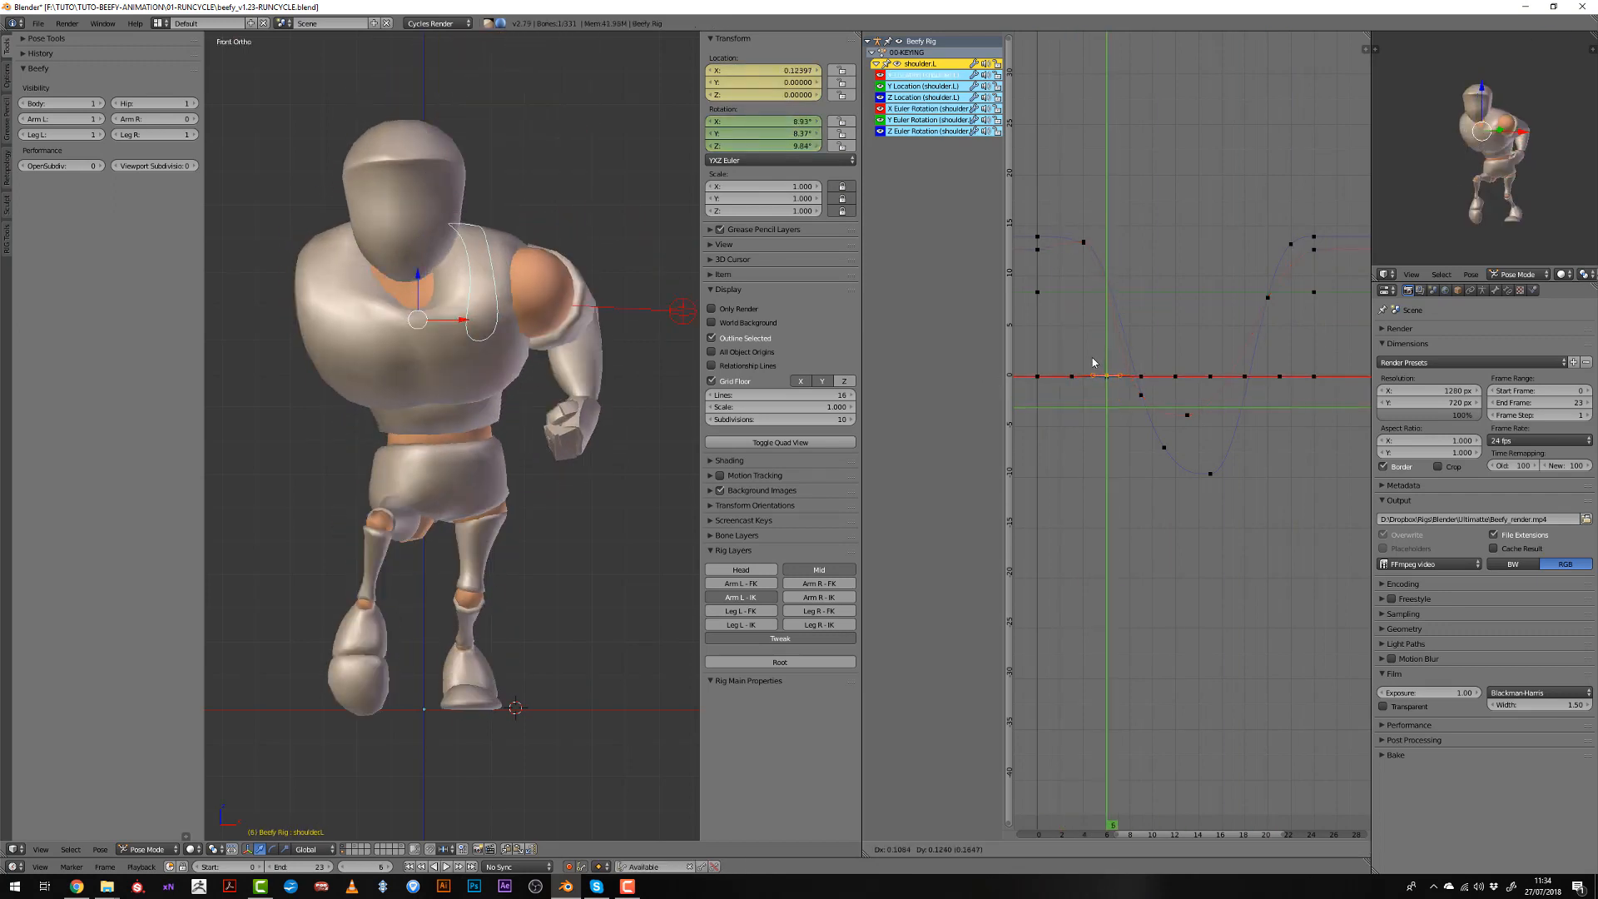
right_click(1096, 360)
scroll(621, 348, down, 2)
middle_drag(618, 346, 447, 386)
right_click(1072, 379)
click(1072, 379)
right_click(1072, 379)
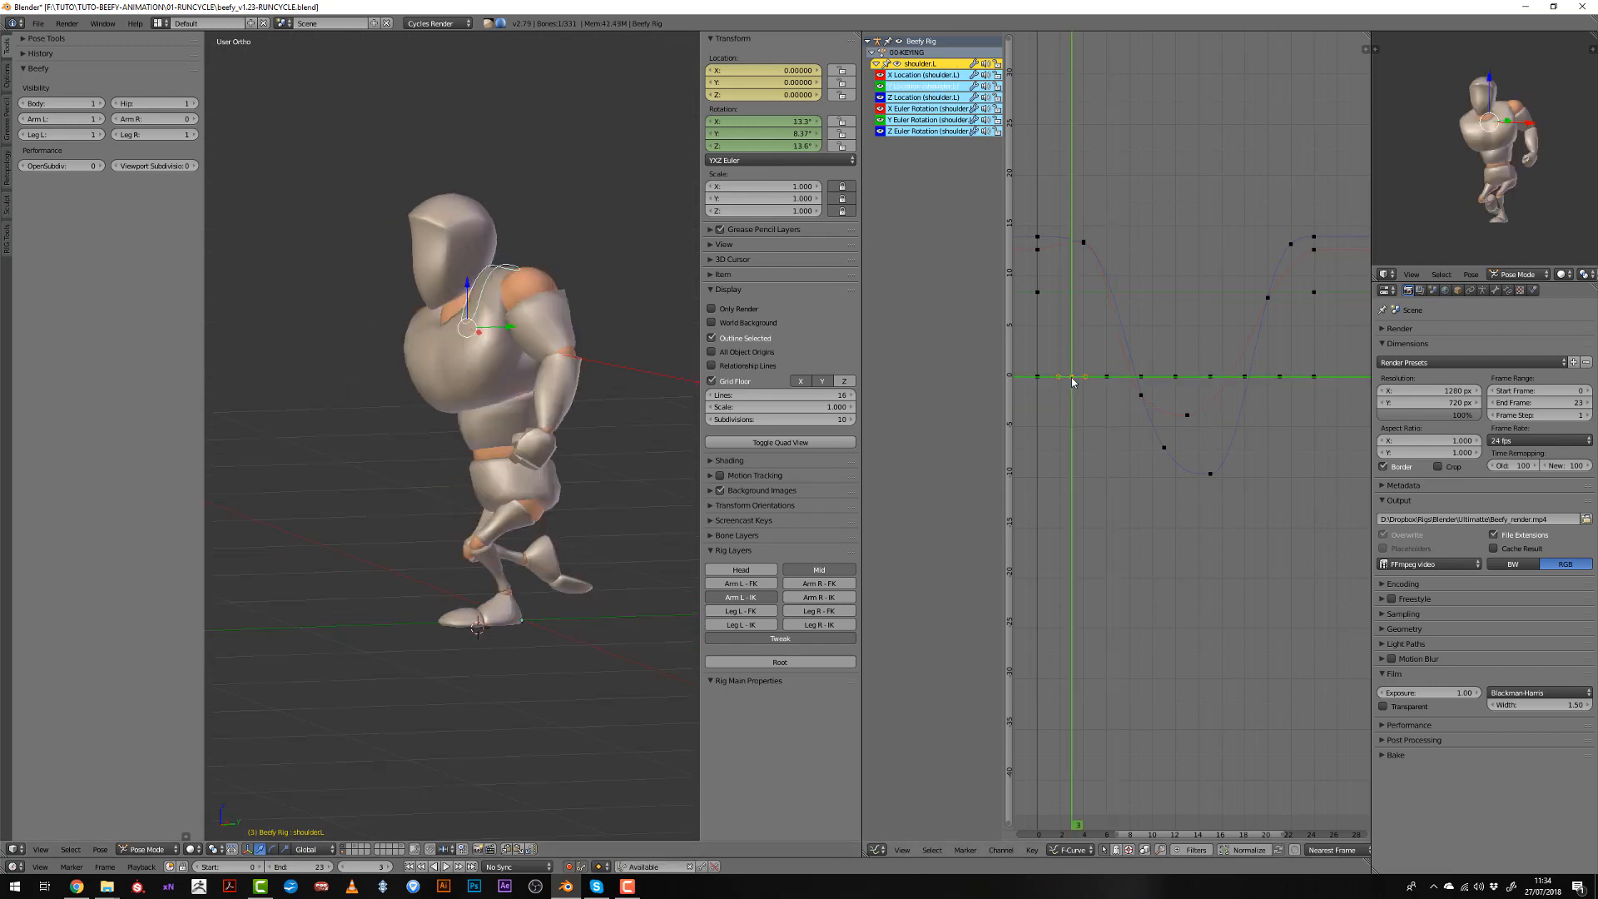
key(g)
right_click(1069, 383)
key(KP_1)
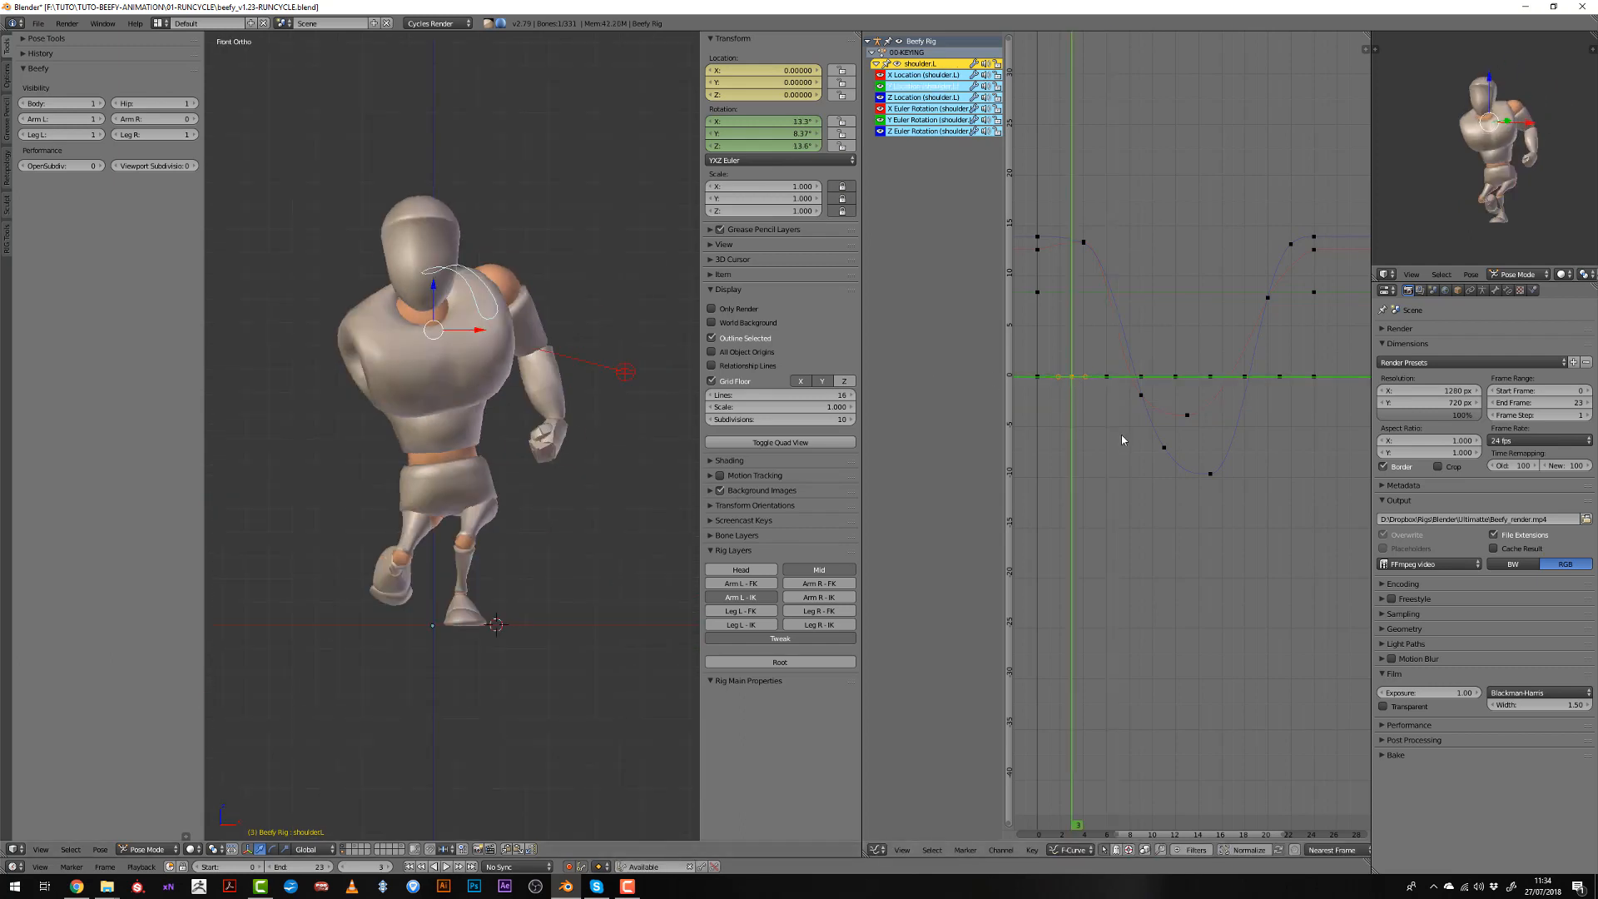
Isolate the Z Location curve of shoulder.L and delete all its keyframes between the first and last ones.
right_click(1071, 399)
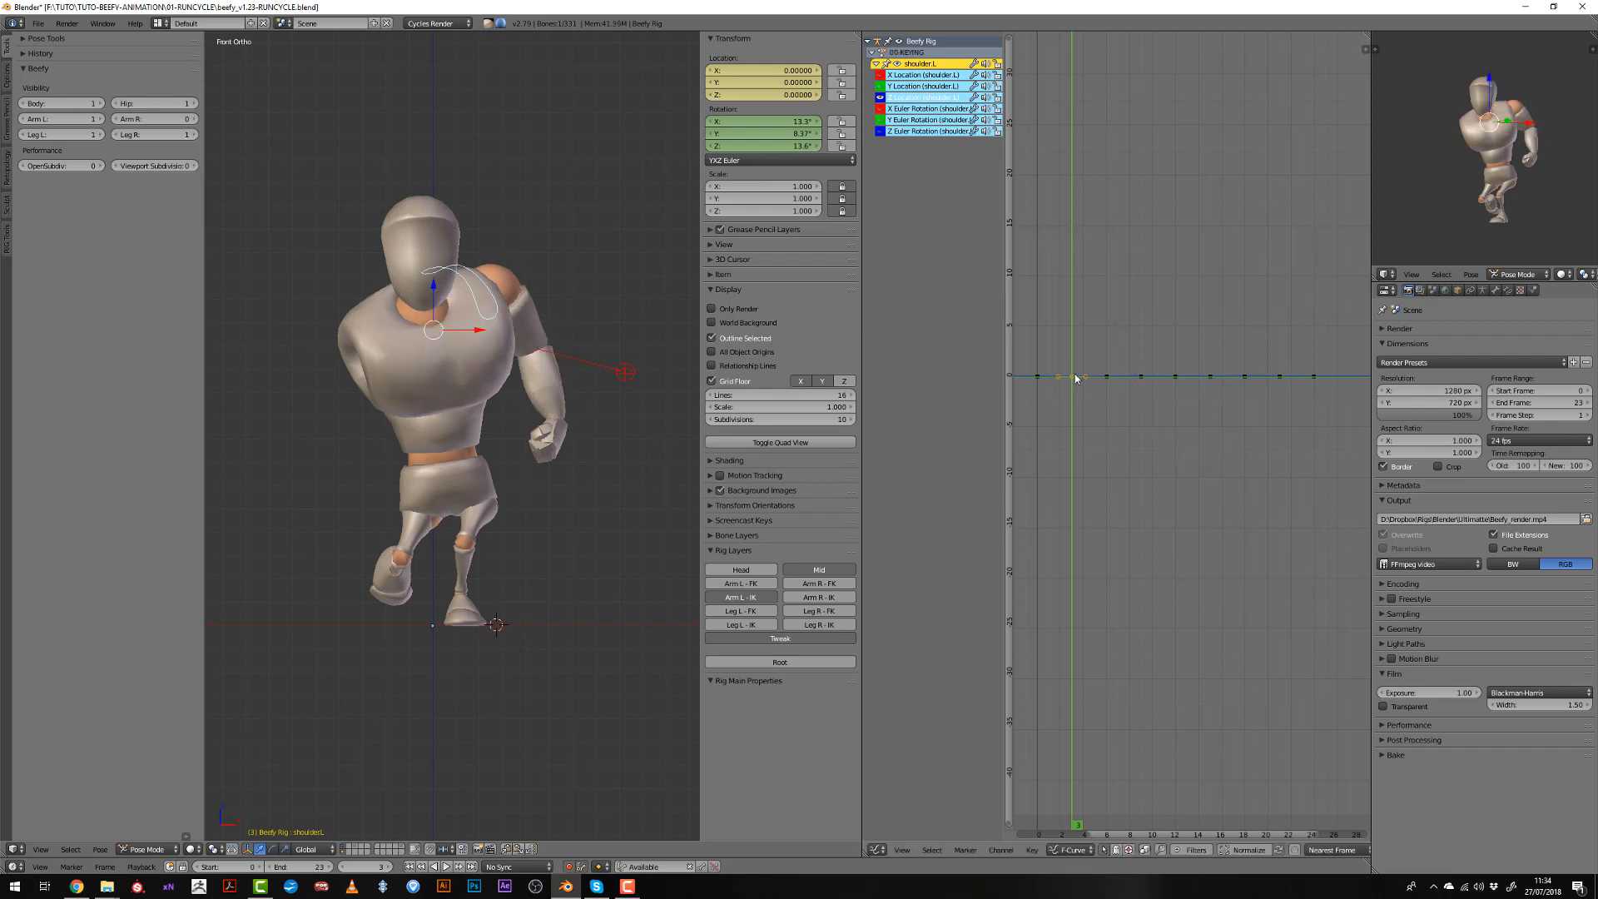
ctrl+middle_drag(1092, 502, 1103, 351)
key(a)
key(b)
drag(1283, 413, 1283, 413)
key(x)
scroll(1176, 424, up, 5)
middle_drag(1121, 423, 1230, 436)
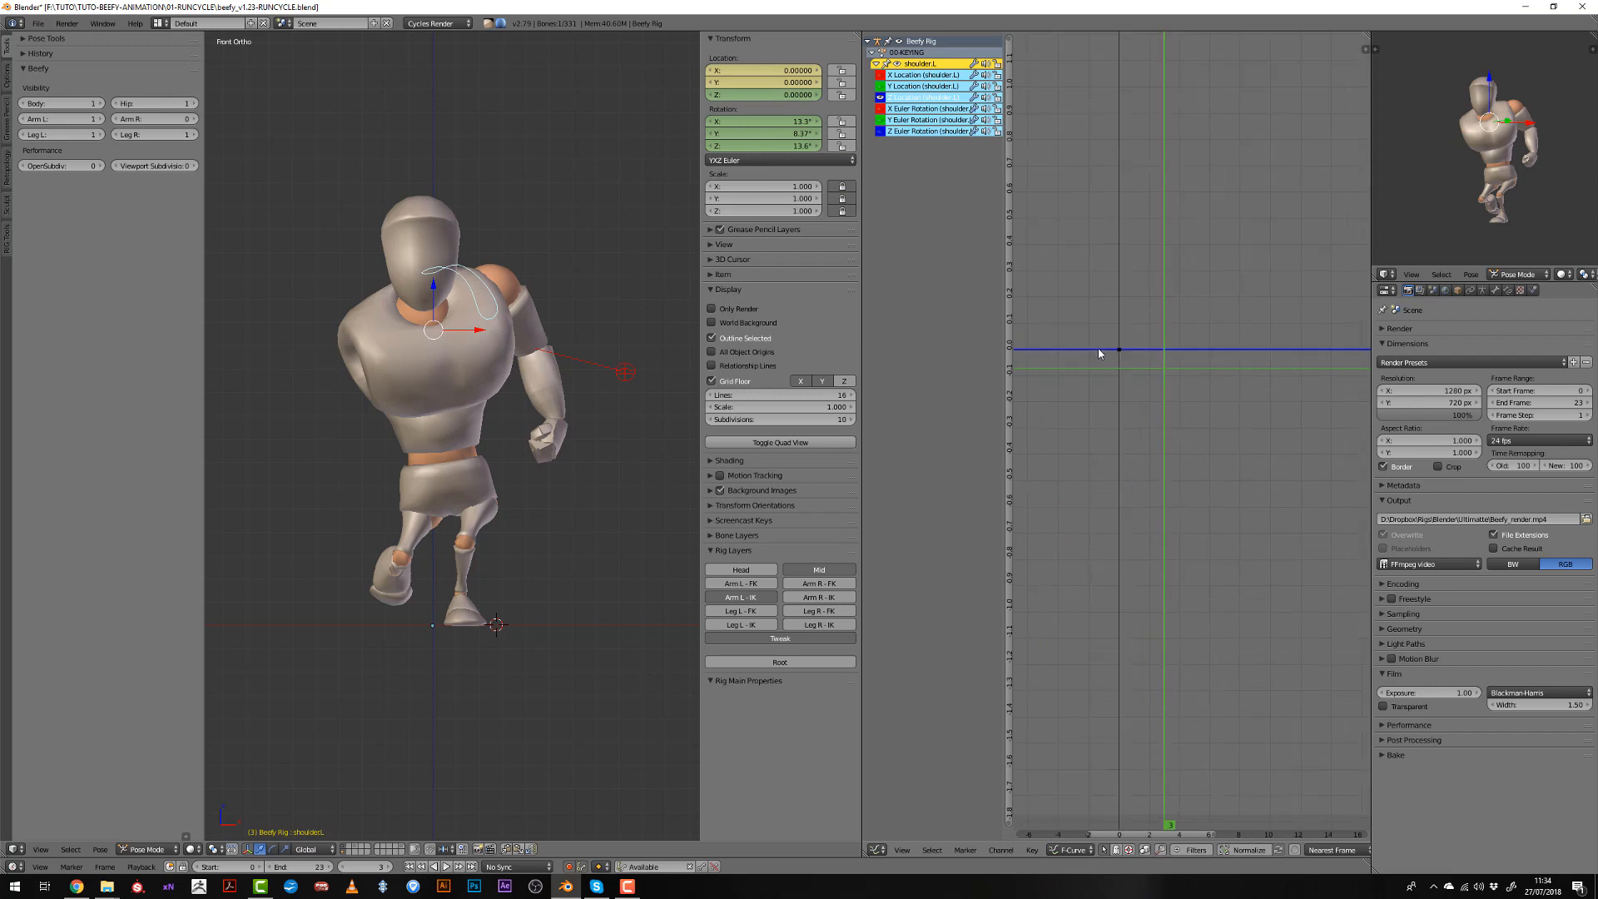
Duplicate the Z Location keyframe from frame 0 to frame 2 and raise it to about 0.0095.
drag(1119, 361, 1144, 371)
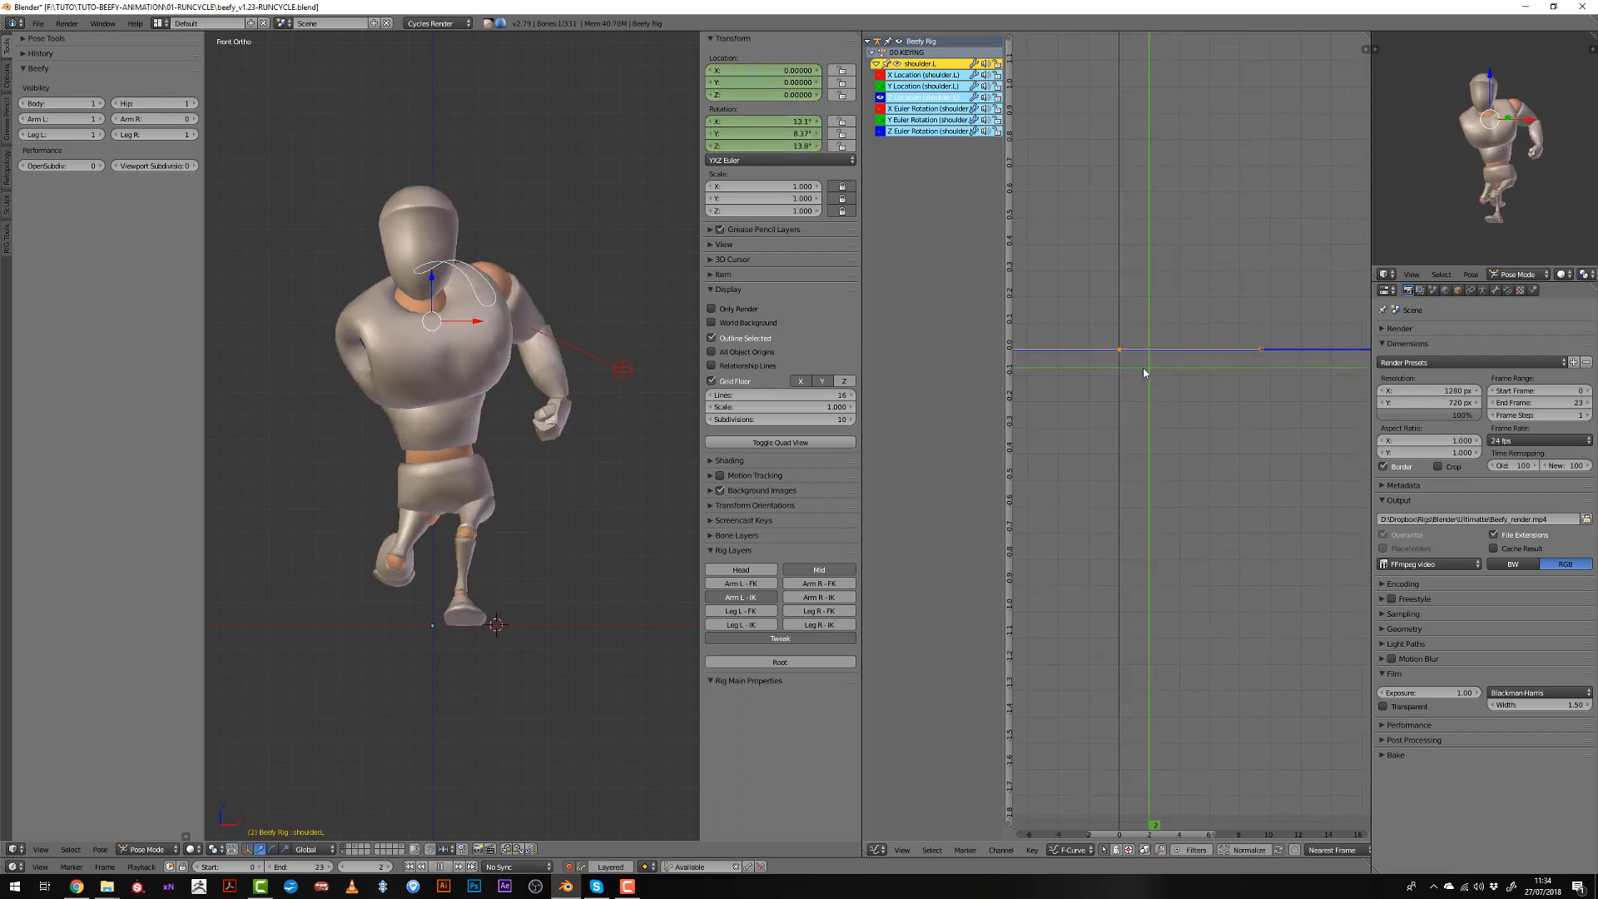
key(shift+d)
key(x)
click(1166, 370)
key(g)
key(y)
click(1161, 366)
key(g)
key(y)
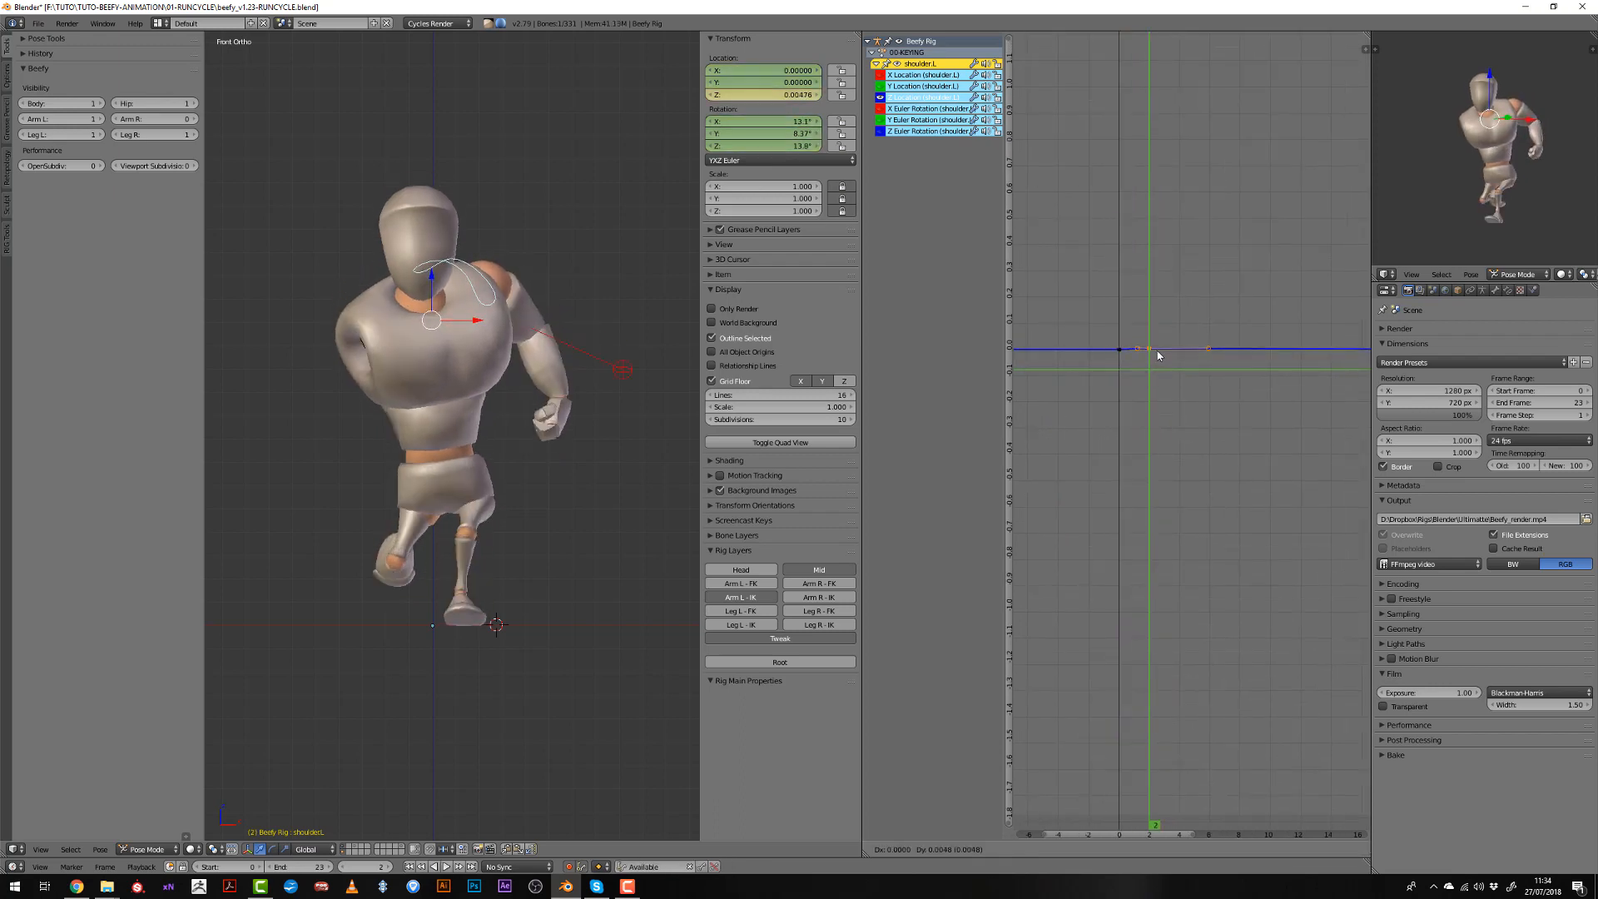
click(1154, 356)
Add a Z Location keyframe at frame 7 and lower it to about -0.013.
scroll(1154, 356, up, 4)
scroll(1148, 357, up, 2)
key(a)
key(a)
key(Home)
ctrl+middle_drag(1148, 357, 1092, 447)
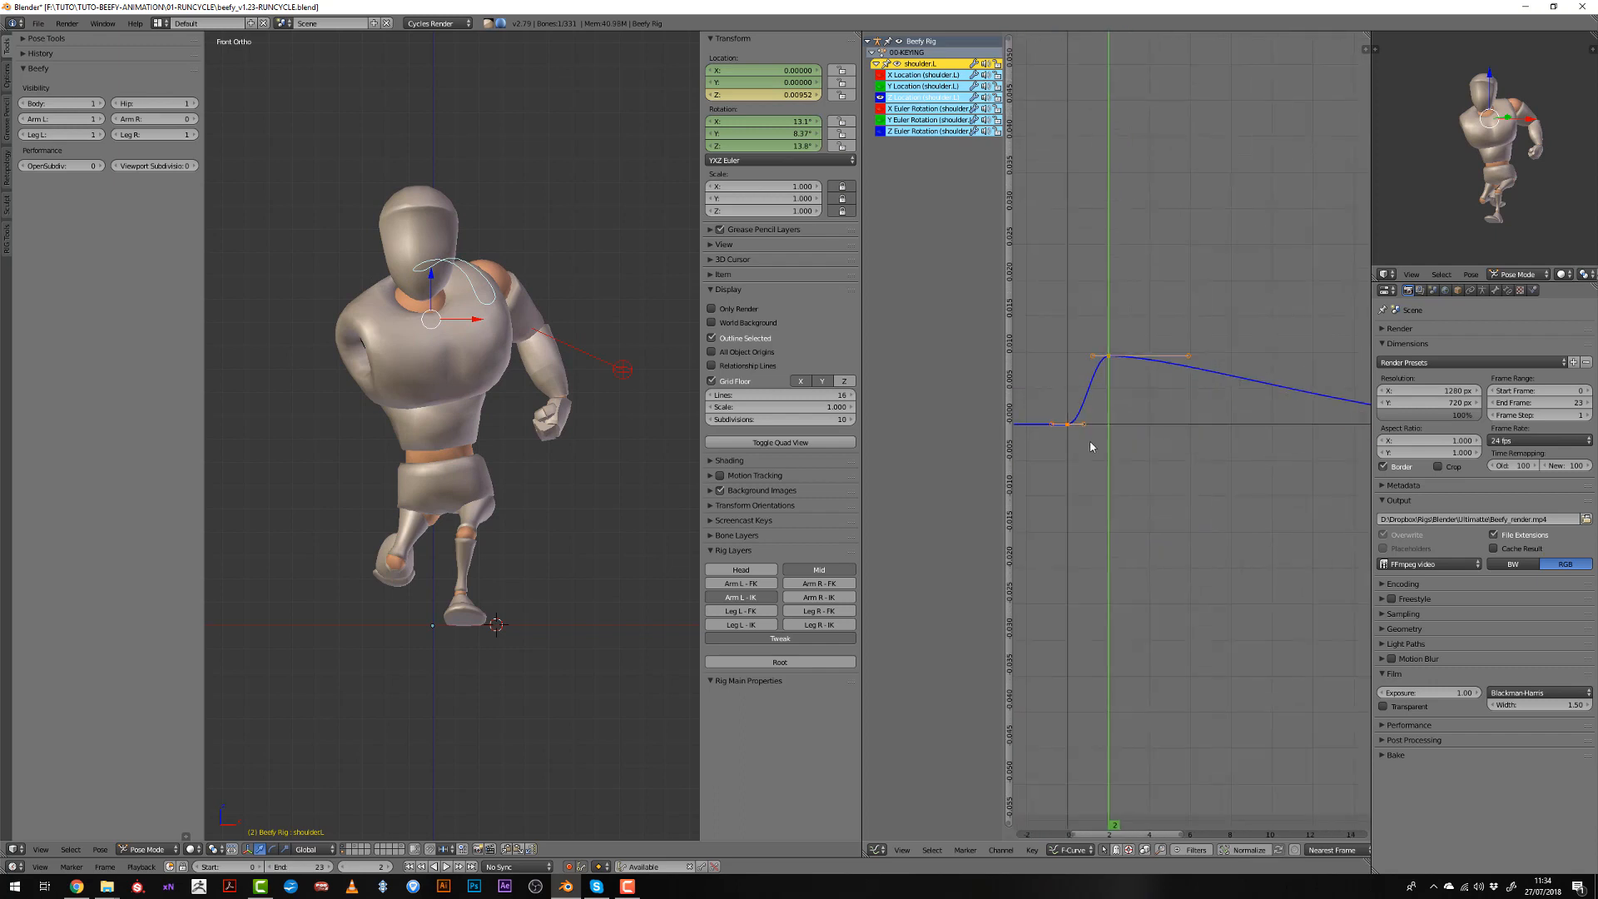
drag(1115, 444, 1211, 464)
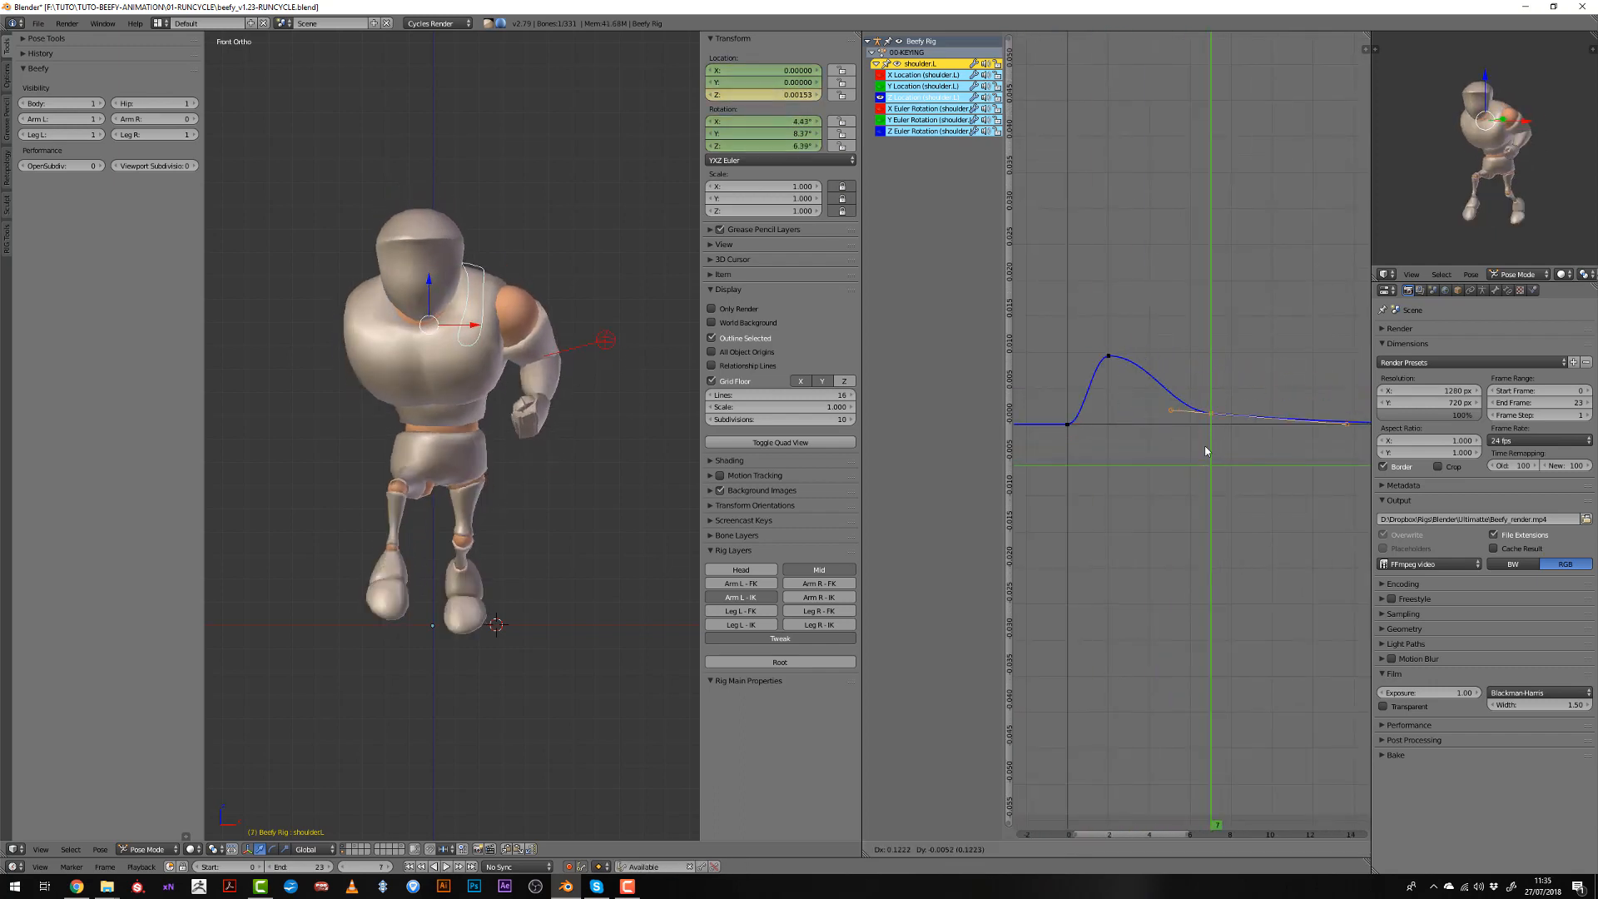
click(1204, 541)
Duplicate the Z Location keyframe from frame 0 to frame 12.
drag(1097, 463, 1299, 457)
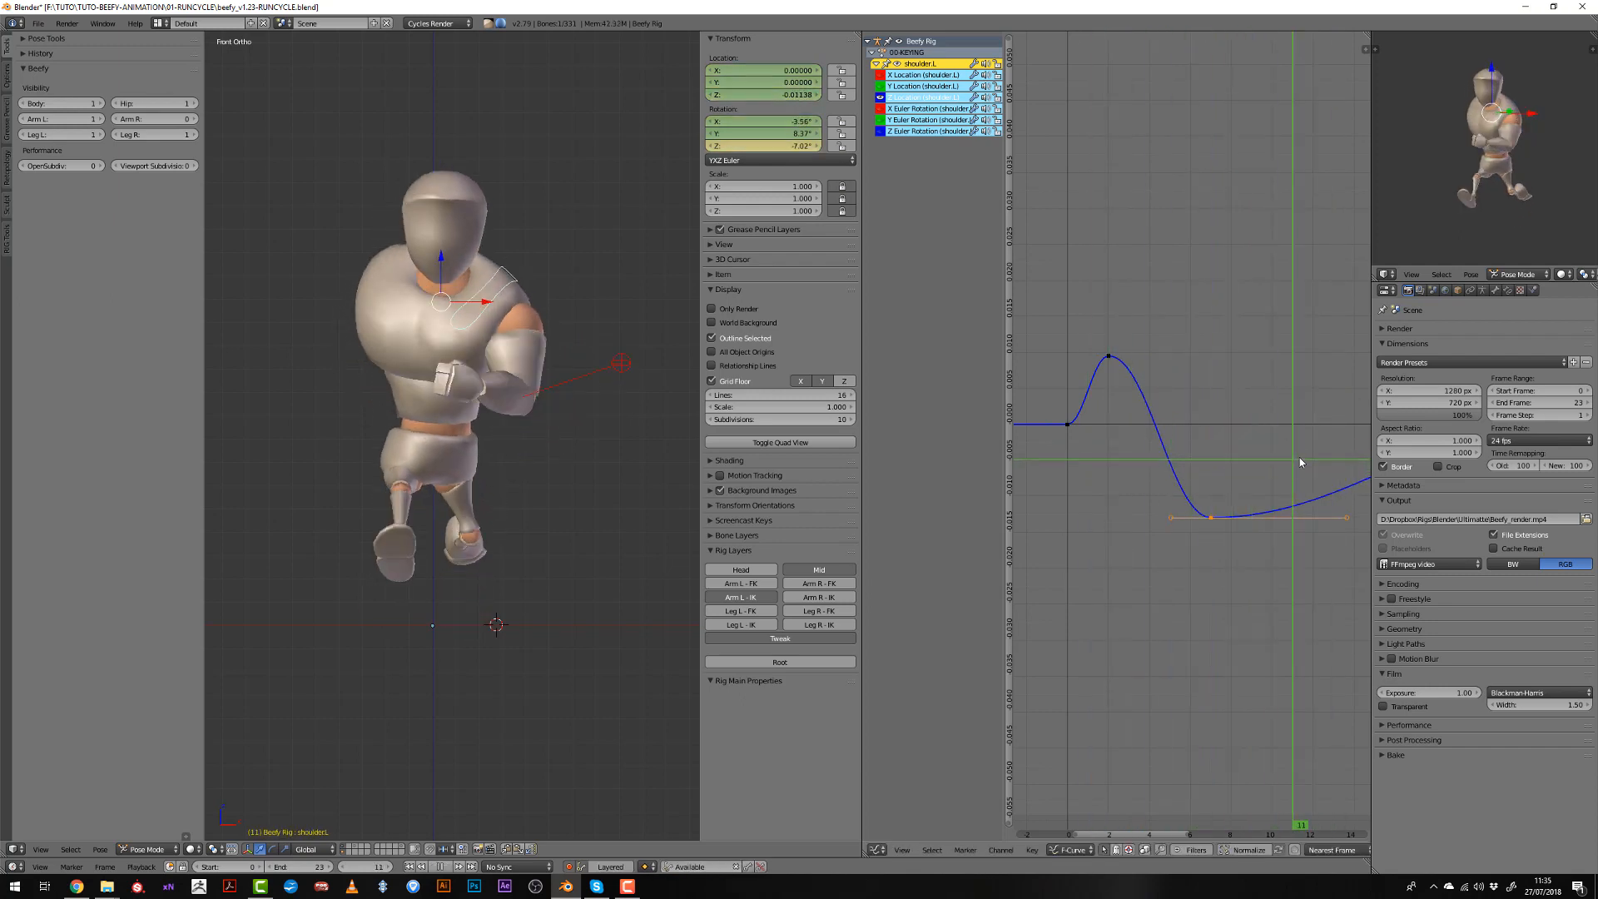
middle_drag(1176, 535, 1117, 502)
scroll(1118, 503, down, 2)
right_click(1037, 400)
key(shift+d)
click(1247, 393)
Play back the run cycle and lower the Z Location keyframe at frame 7 to about -0.024.
drag(1247, 394, 968, 417)
key(alt+a)
middle_drag(684, 420, 512, 427)
key(alt+a)
drag(1067, 391, 1249, 436)
click(1159, 553)
Duplicate the Z Location keyframe from frame 2 to frame 14.
scroll(1159, 550, down, 3)
right_click(1095, 361)
drag(1095, 362, 1260, 379)
key(g)
right_click(1232, 405)
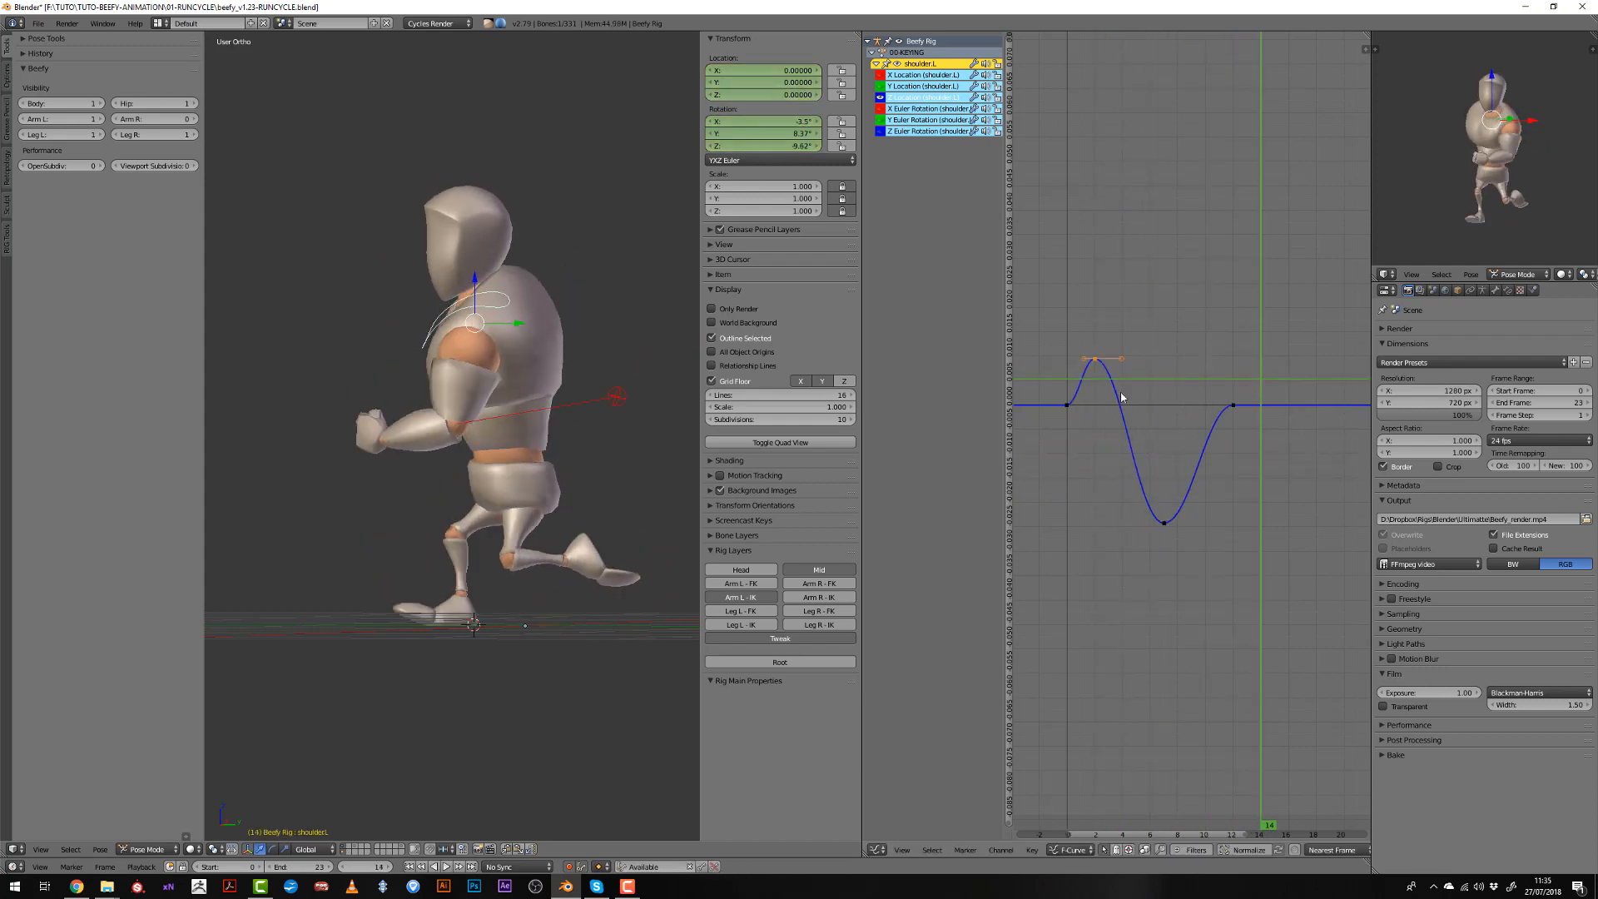
key(shift+d)
click(1281, 399)
Delete the Z Location keyframe at frame 12 and raise the one at frame 14 to about 0.021.
right_click(1234, 405)
key(x)
drag(1091, 441, 1258, 440)
key(alt+a)
click(1261, 302)
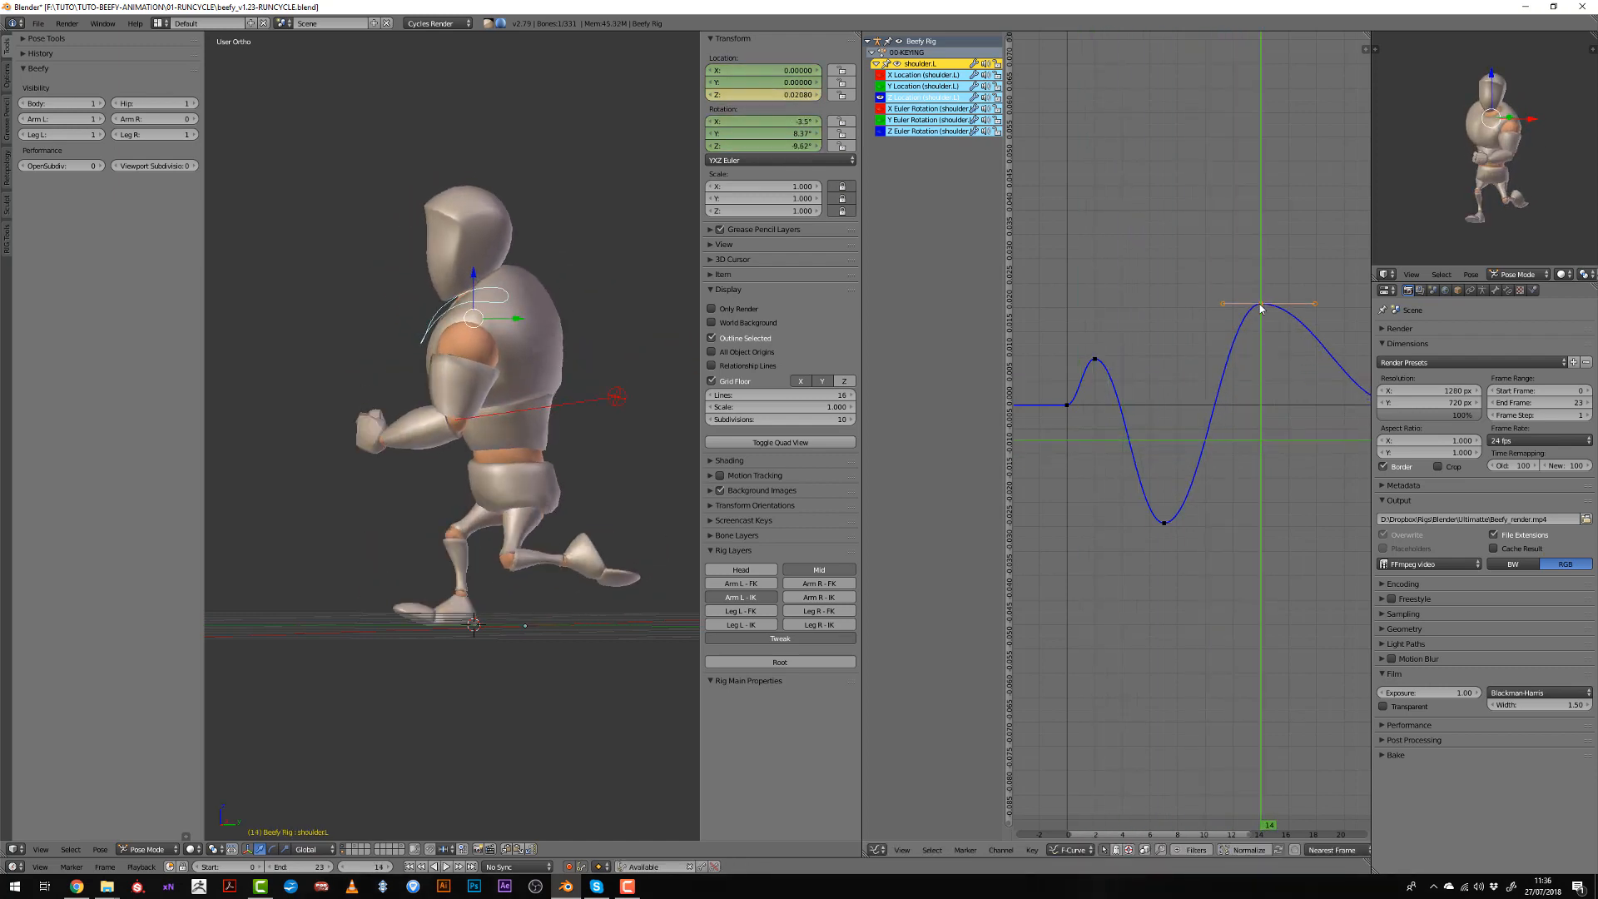
Duplicate the Z Location keyframe from frame 14 to frame 18, lower it to about -0.017, and play back the cycle.
scroll(1261, 304, down, 3)
middle_drag(1261, 305, 1205, 325)
drag(1190, 420, 1246, 426)
key(shift+d)
key(x)
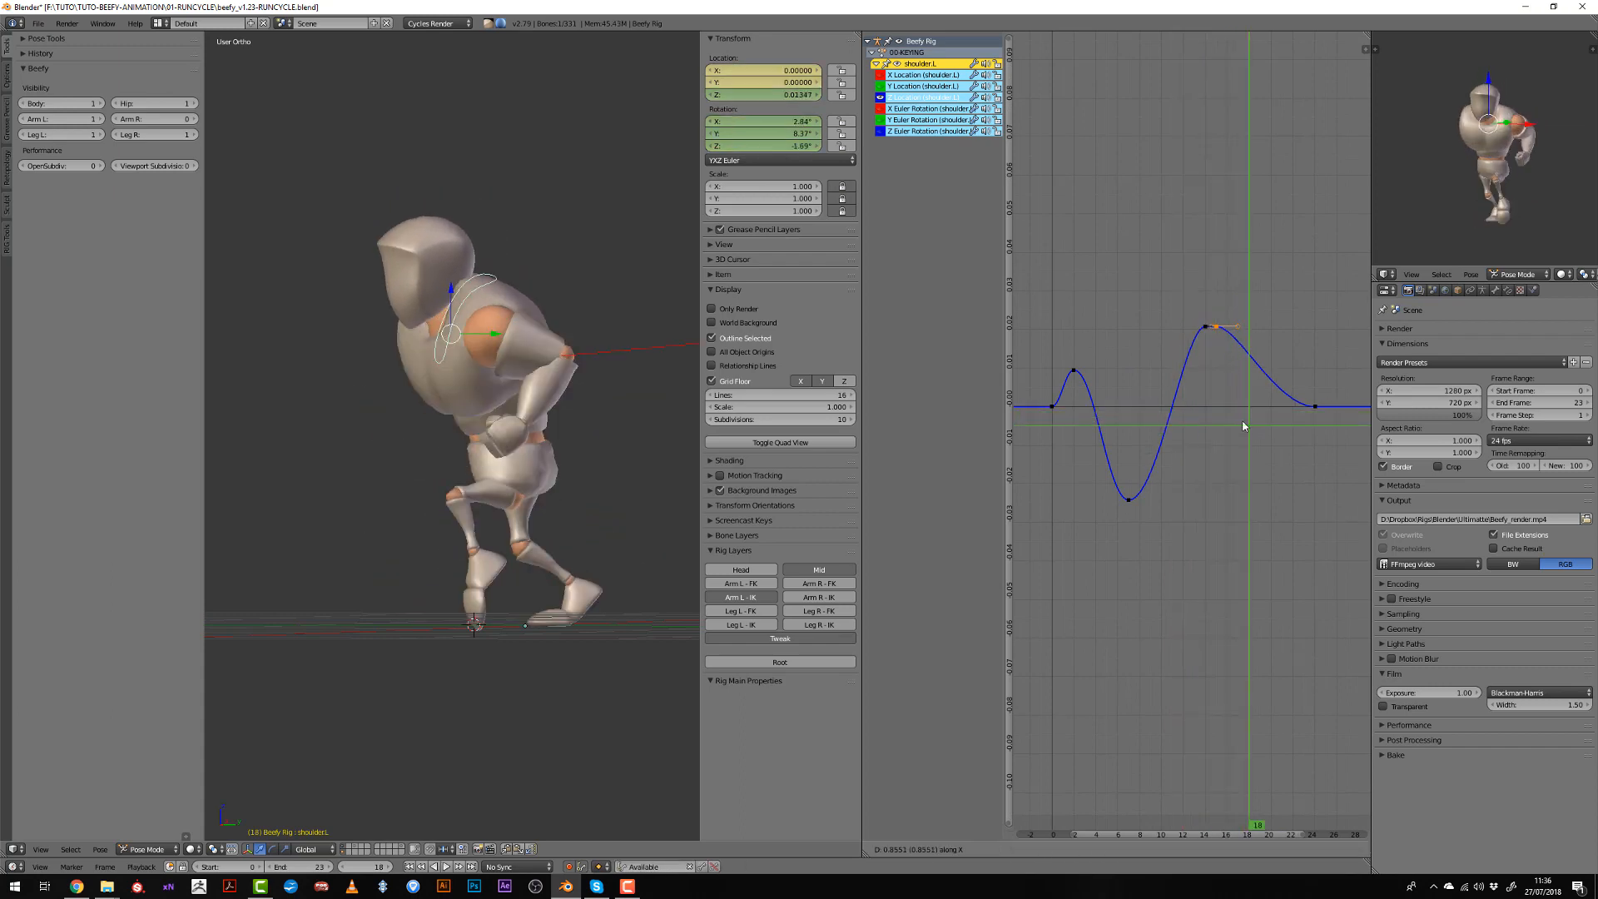
key(g)
key(y)
click(1259, 556)
drag(1240, 547, 1020, 526)
key(alt+a)
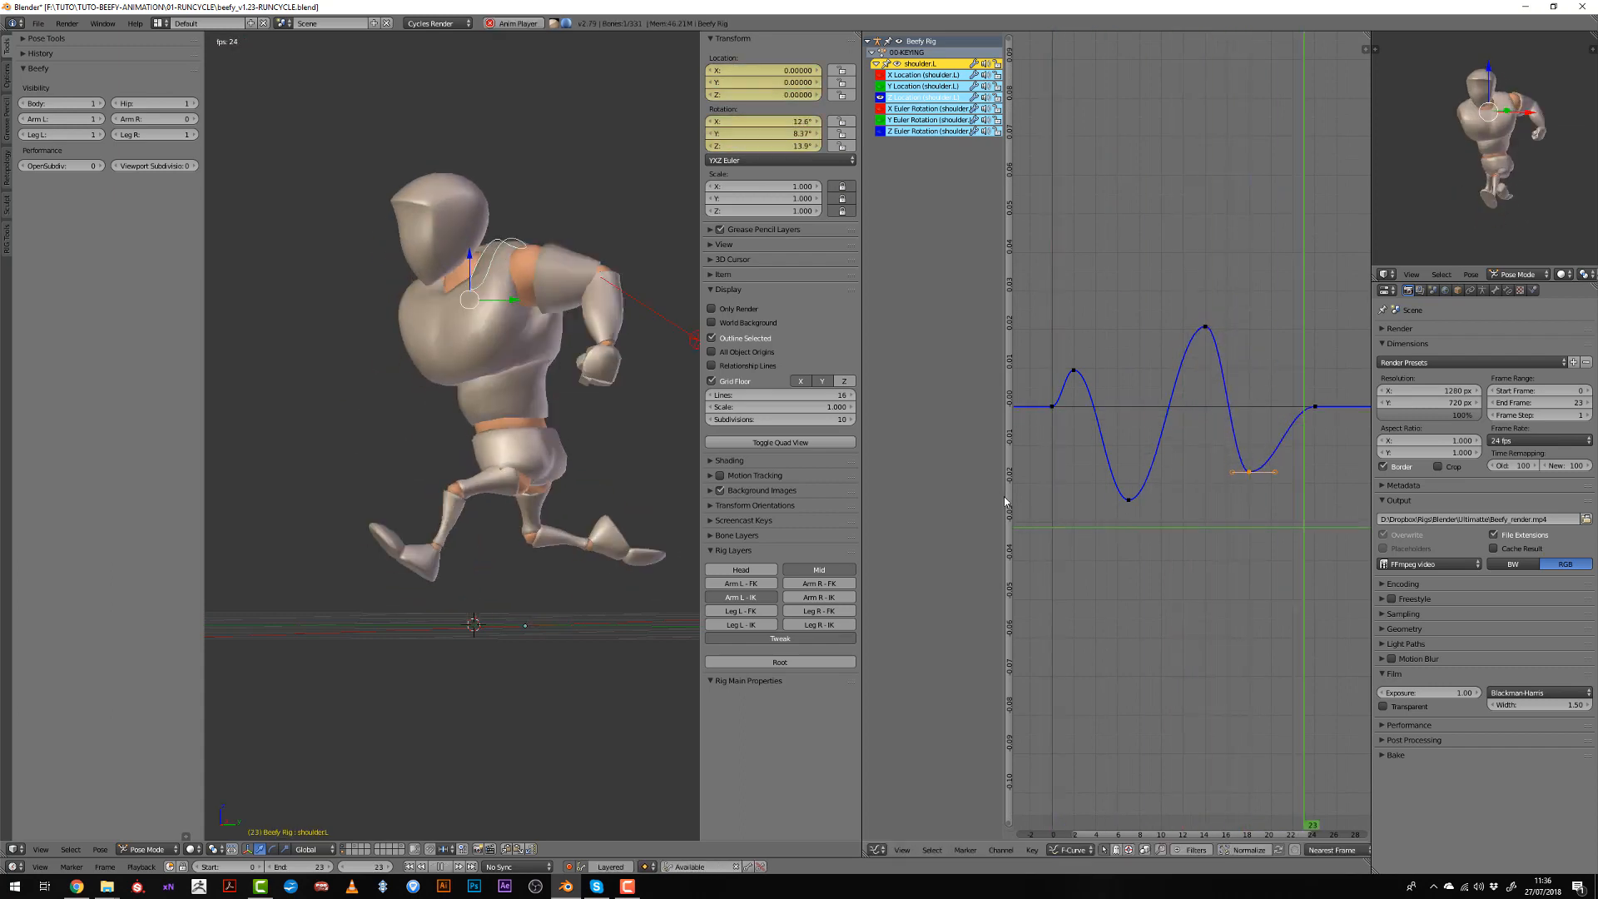
key(KP_1)
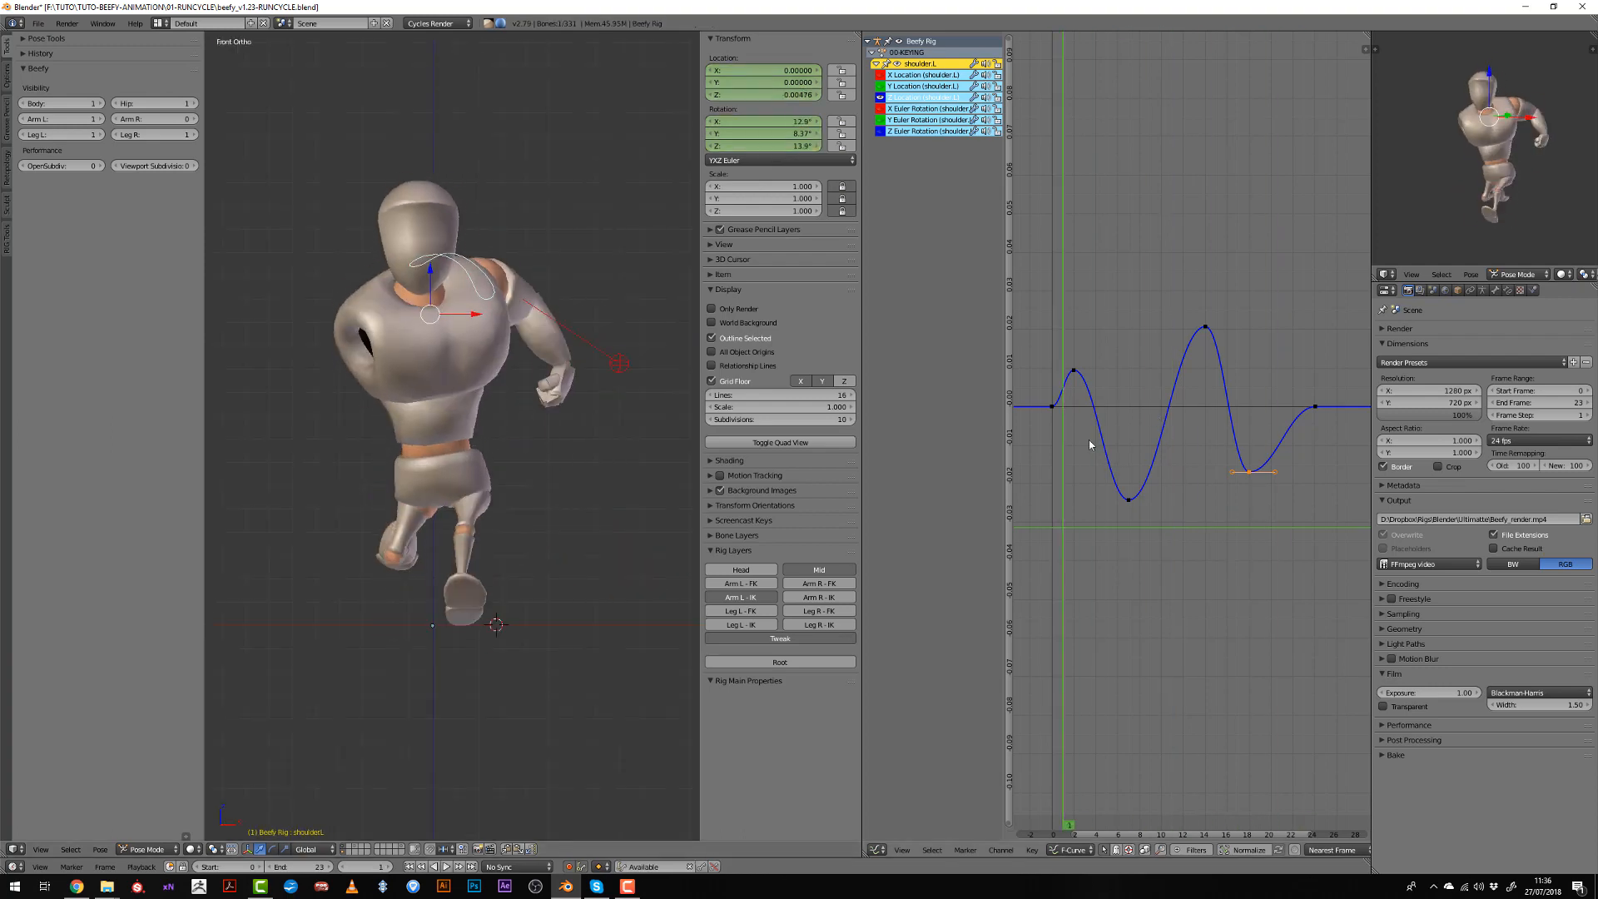
key(alt+a)
Add Z Location keyframes at frame 4 (about 0.012) and frame 12 (about 0.019), and angle the frame 0 and 24 handles to a matching slope.
drag(1079, 375, 1316, 414)
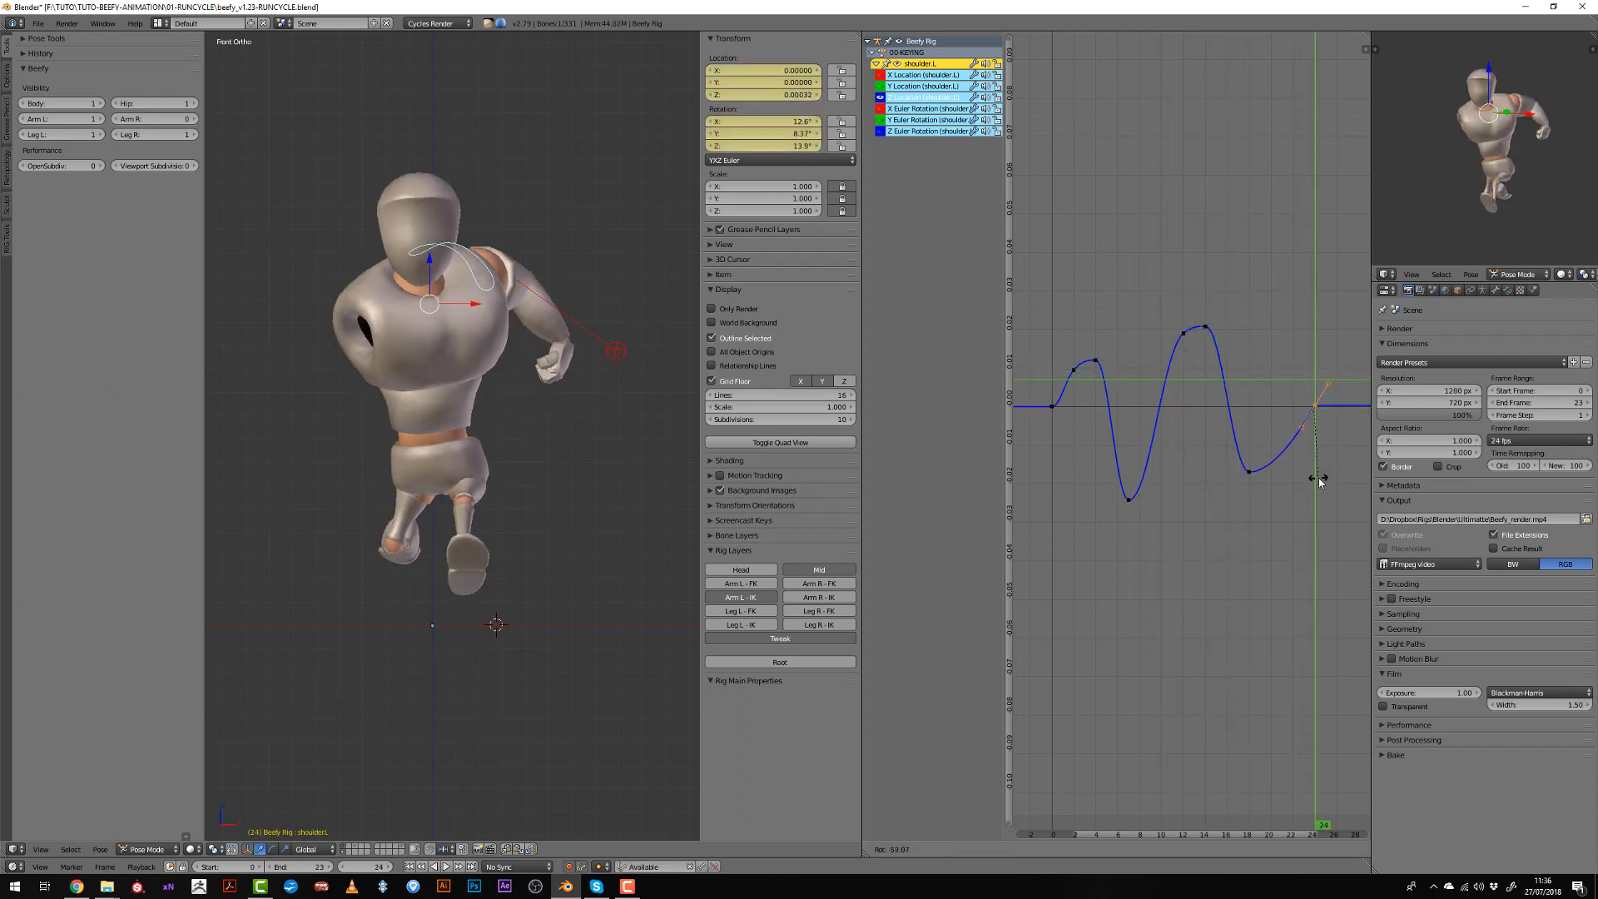
key(ctrl+v)
drag(1345, 502, 1020, 495)
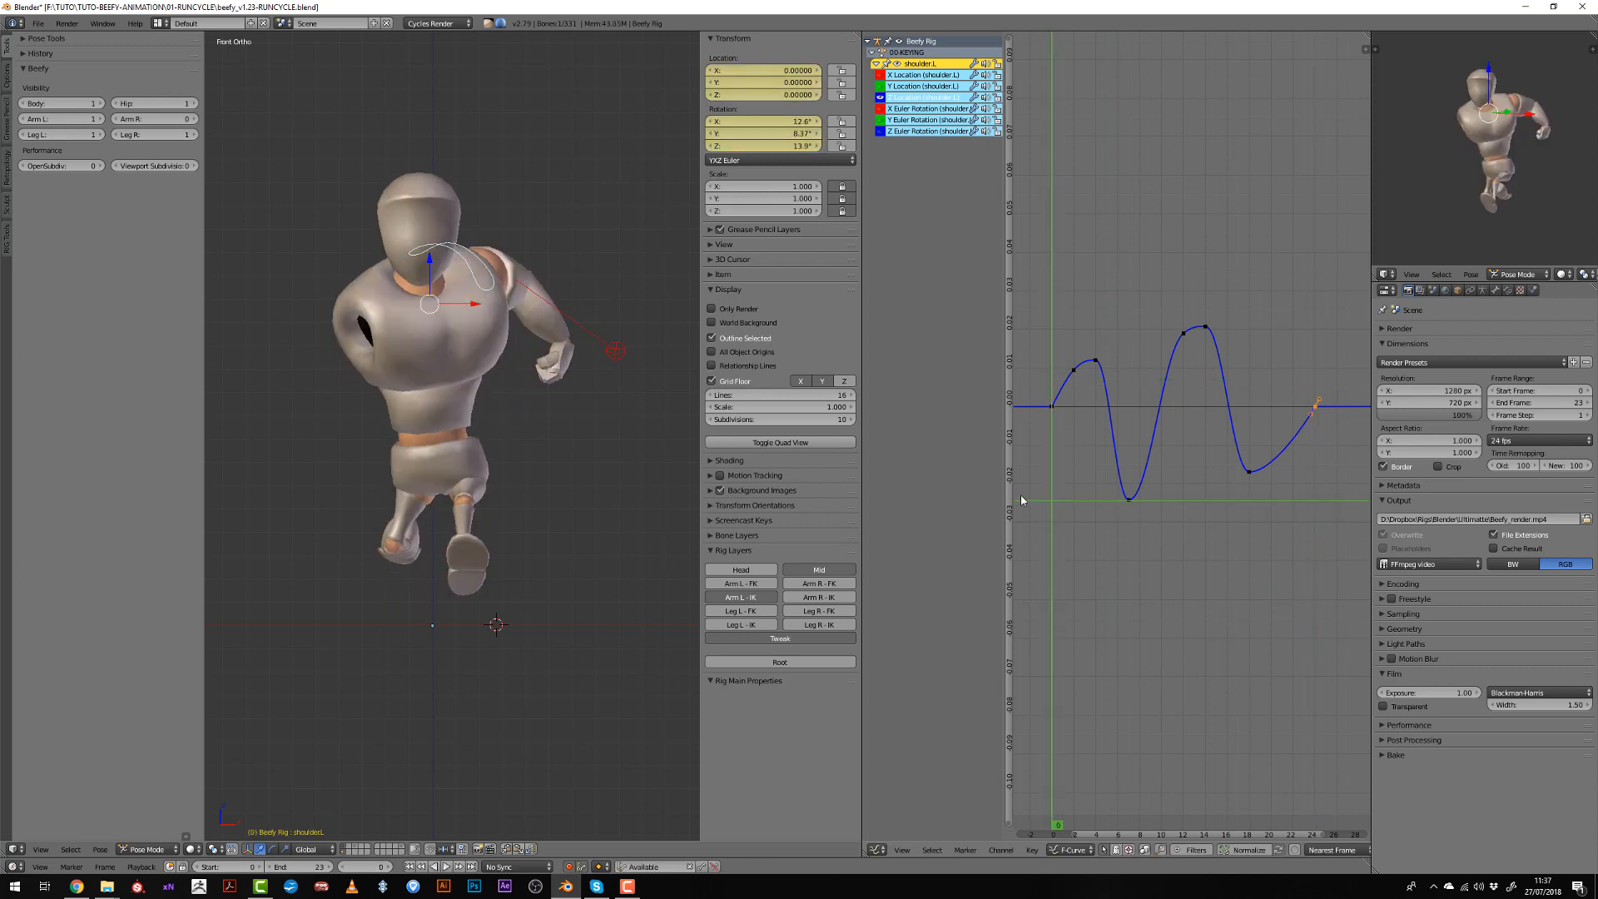
Play and scrub through the run cycle from the front to review the shoulder's vertical motion.
key(alt+a)
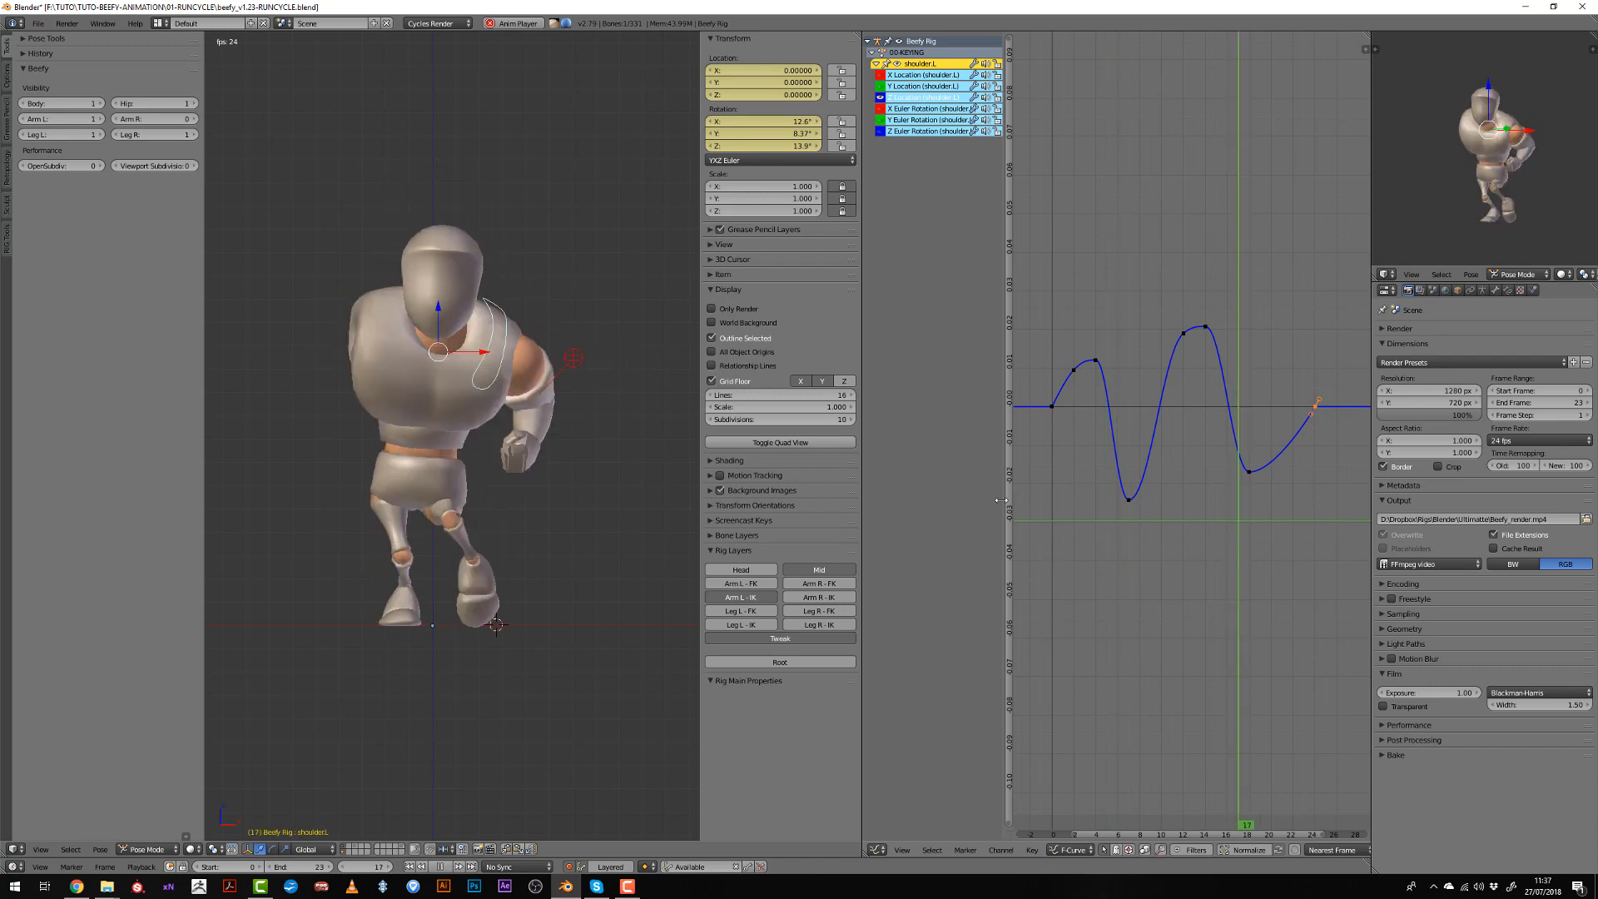
key(alt+a)
drag(1092, 464, 1171, 457)
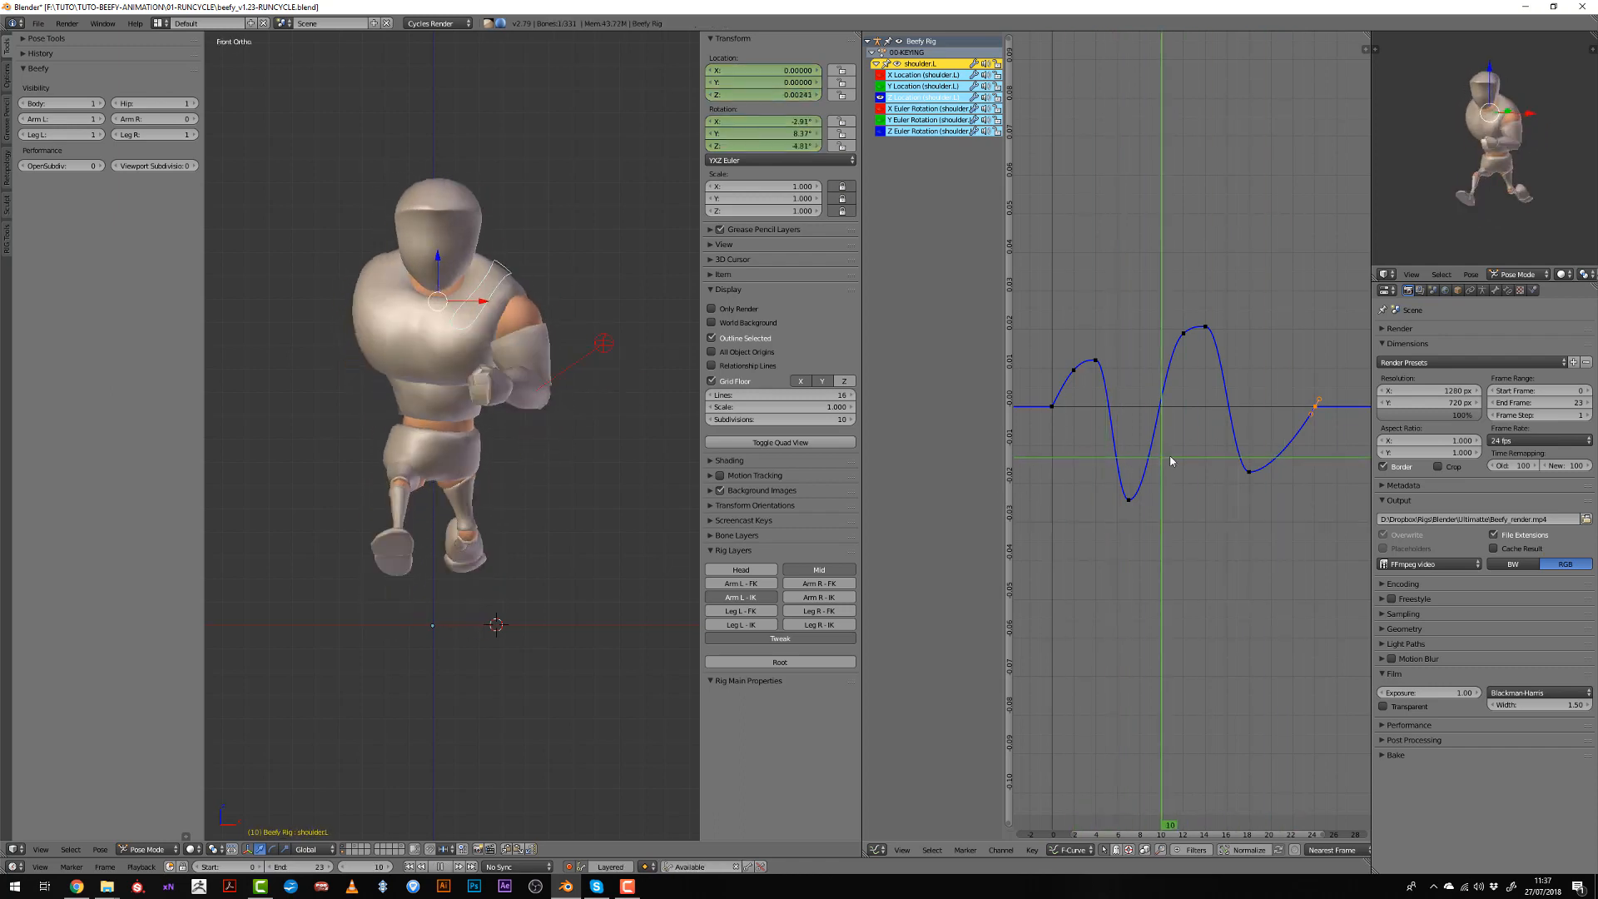
drag(1273, 444, 1067, 472)
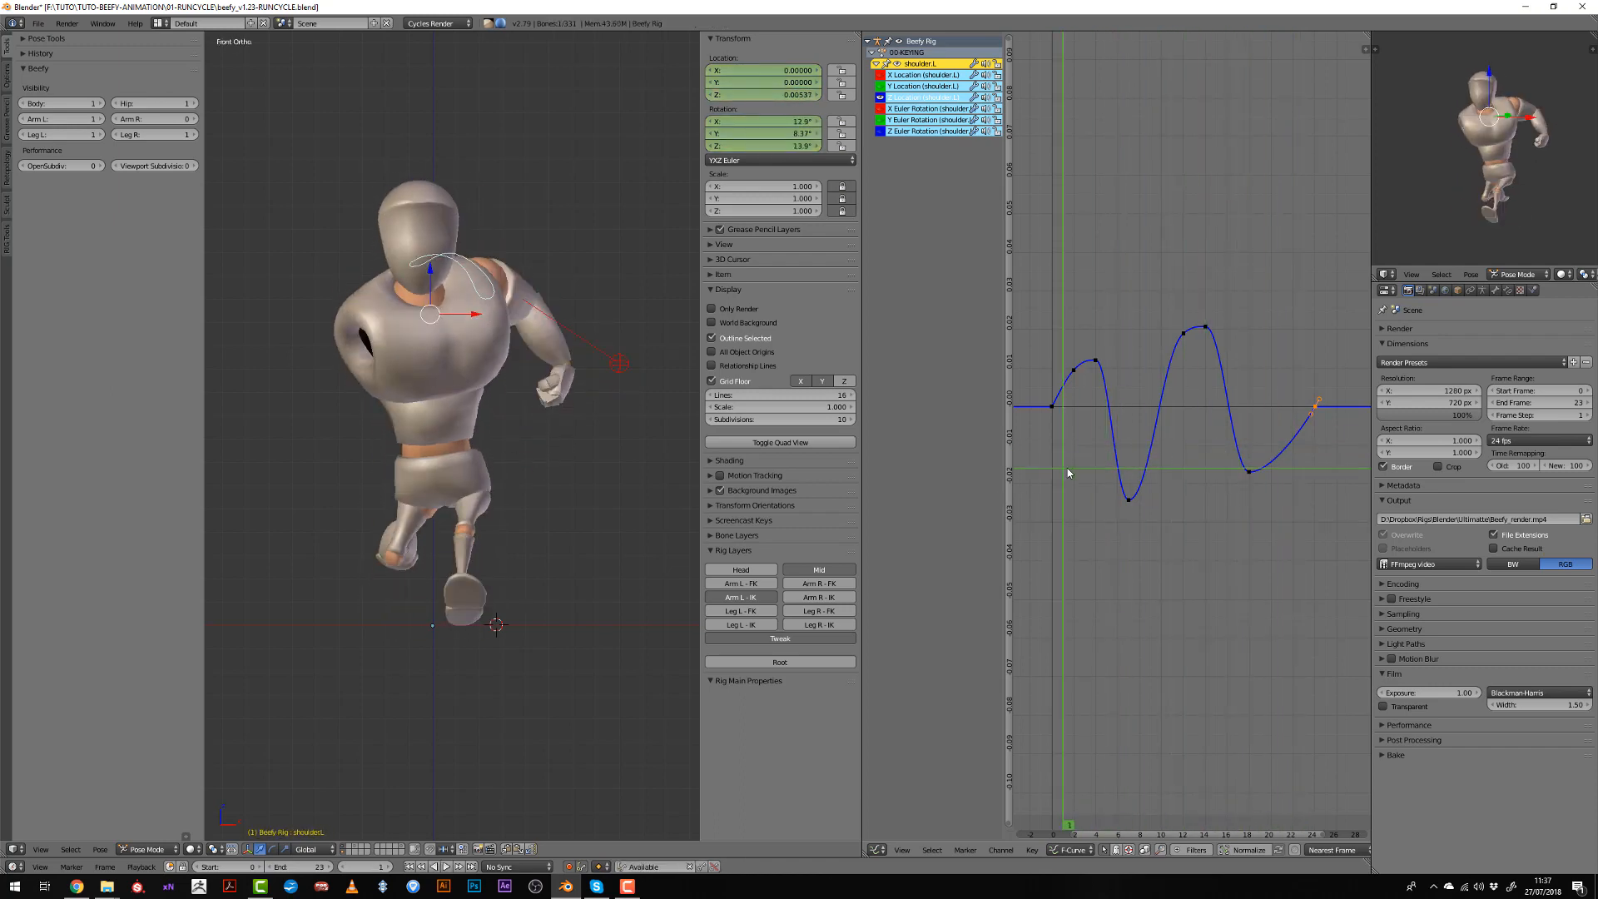
key(alt+a)
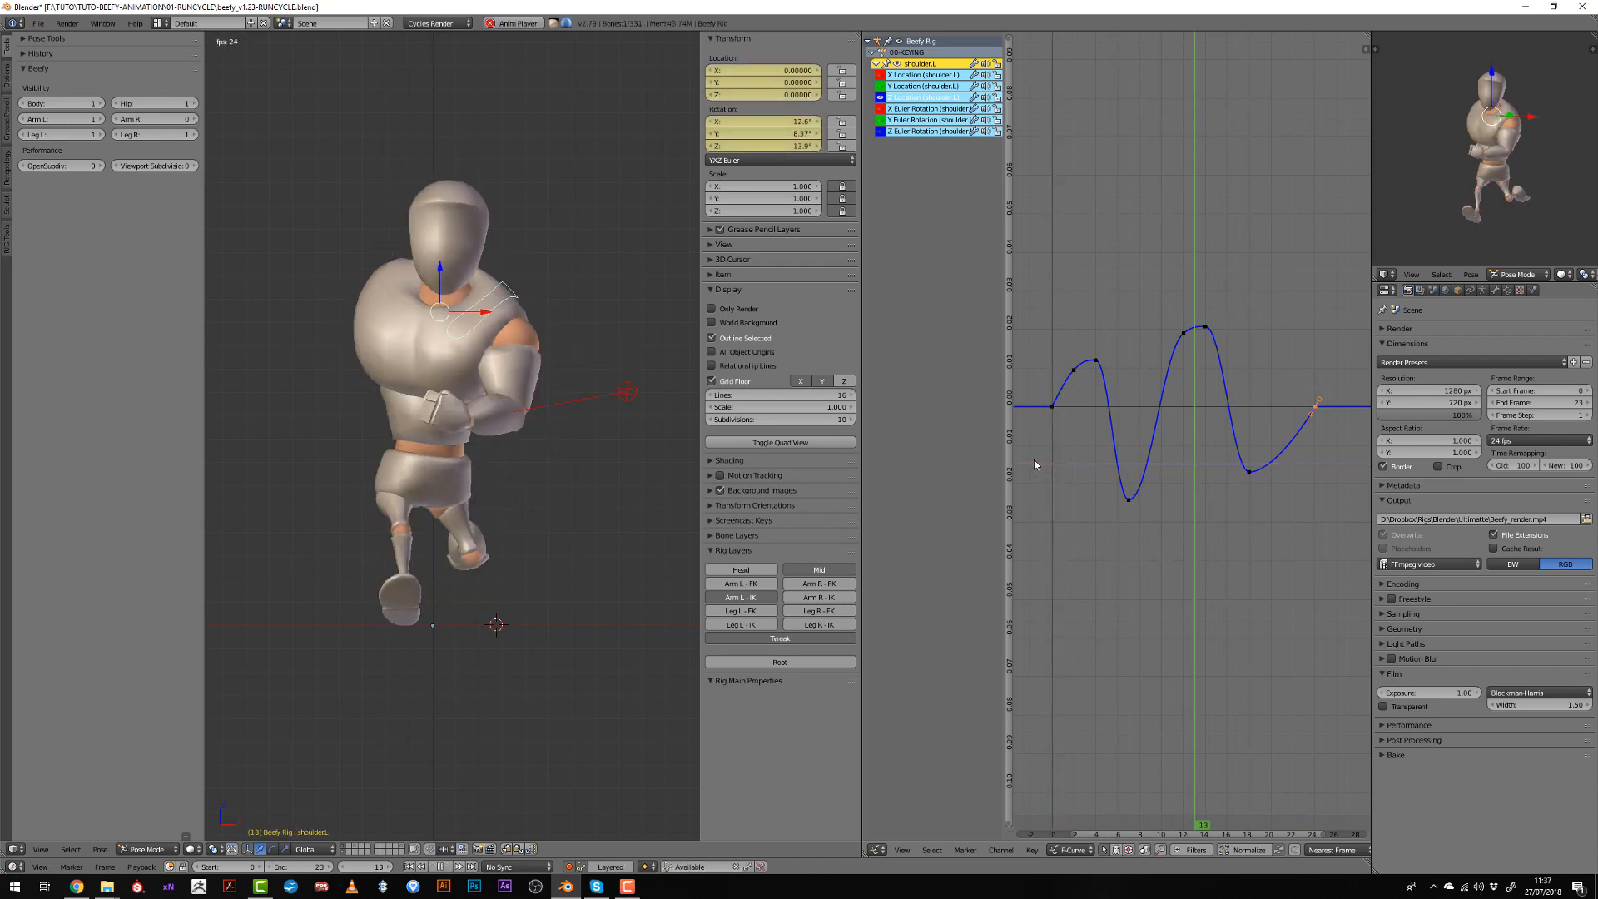
key(alt+a)
Reveal all shoulder.L curves and raise the X Euler Rotation keyframe at frame 13 to about 6°.
drag(1039, 458, 1193, 472)
key(alt+h)
ctrl+middle_drag(1190, 473, 1200, 724)
drag(1147, 479, 1202, 475)
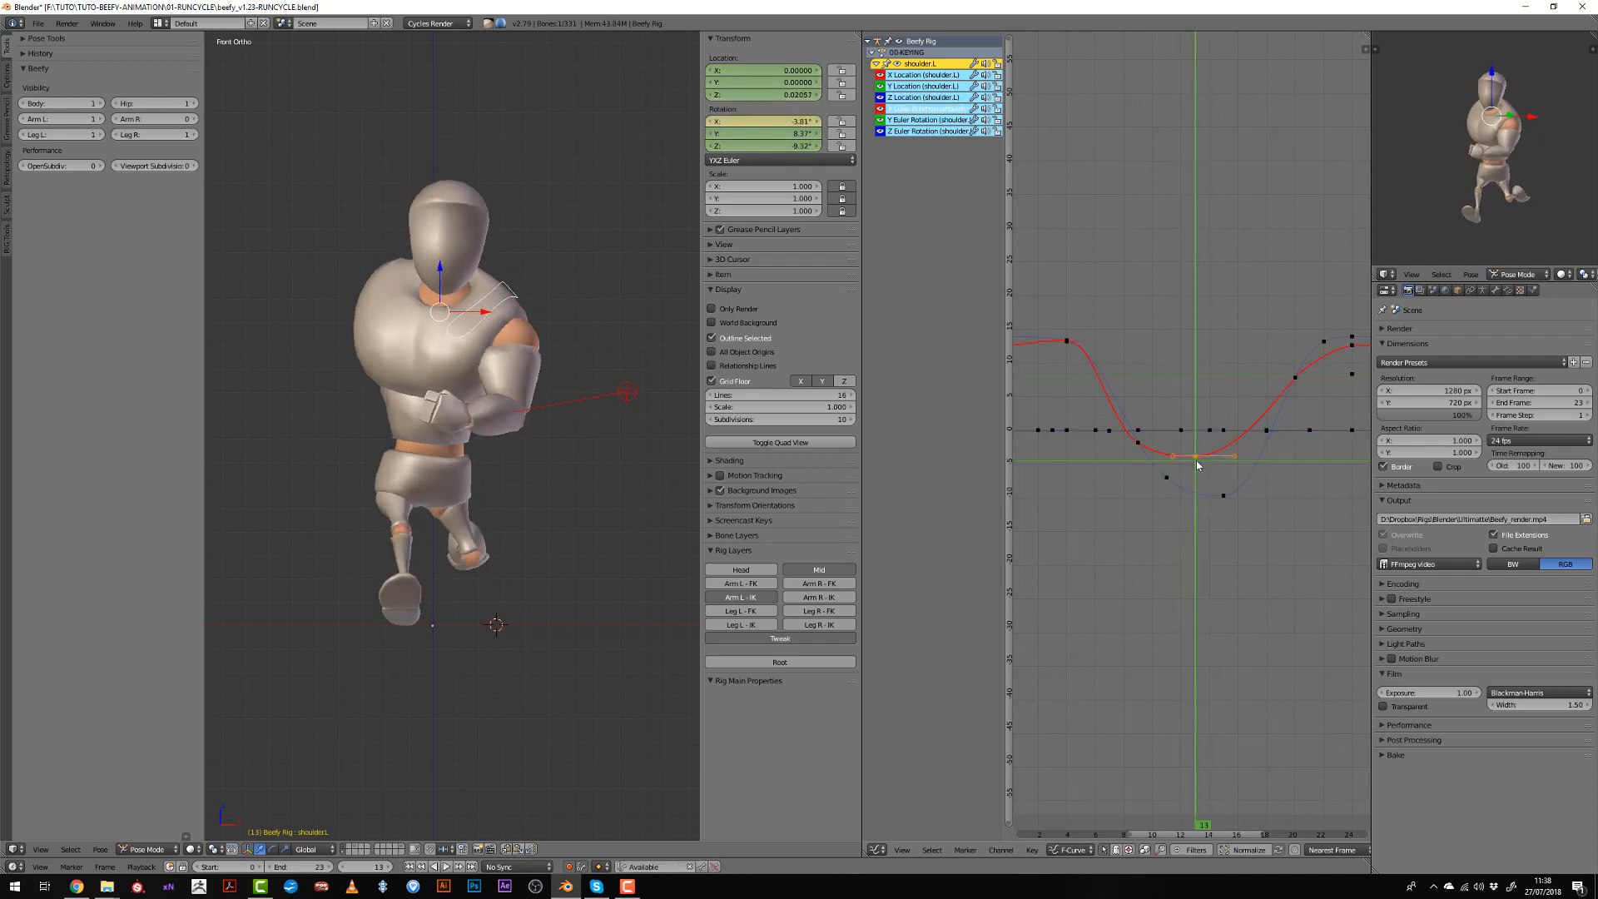
drag(1106, 432, 1254, 456)
click(1195, 420)
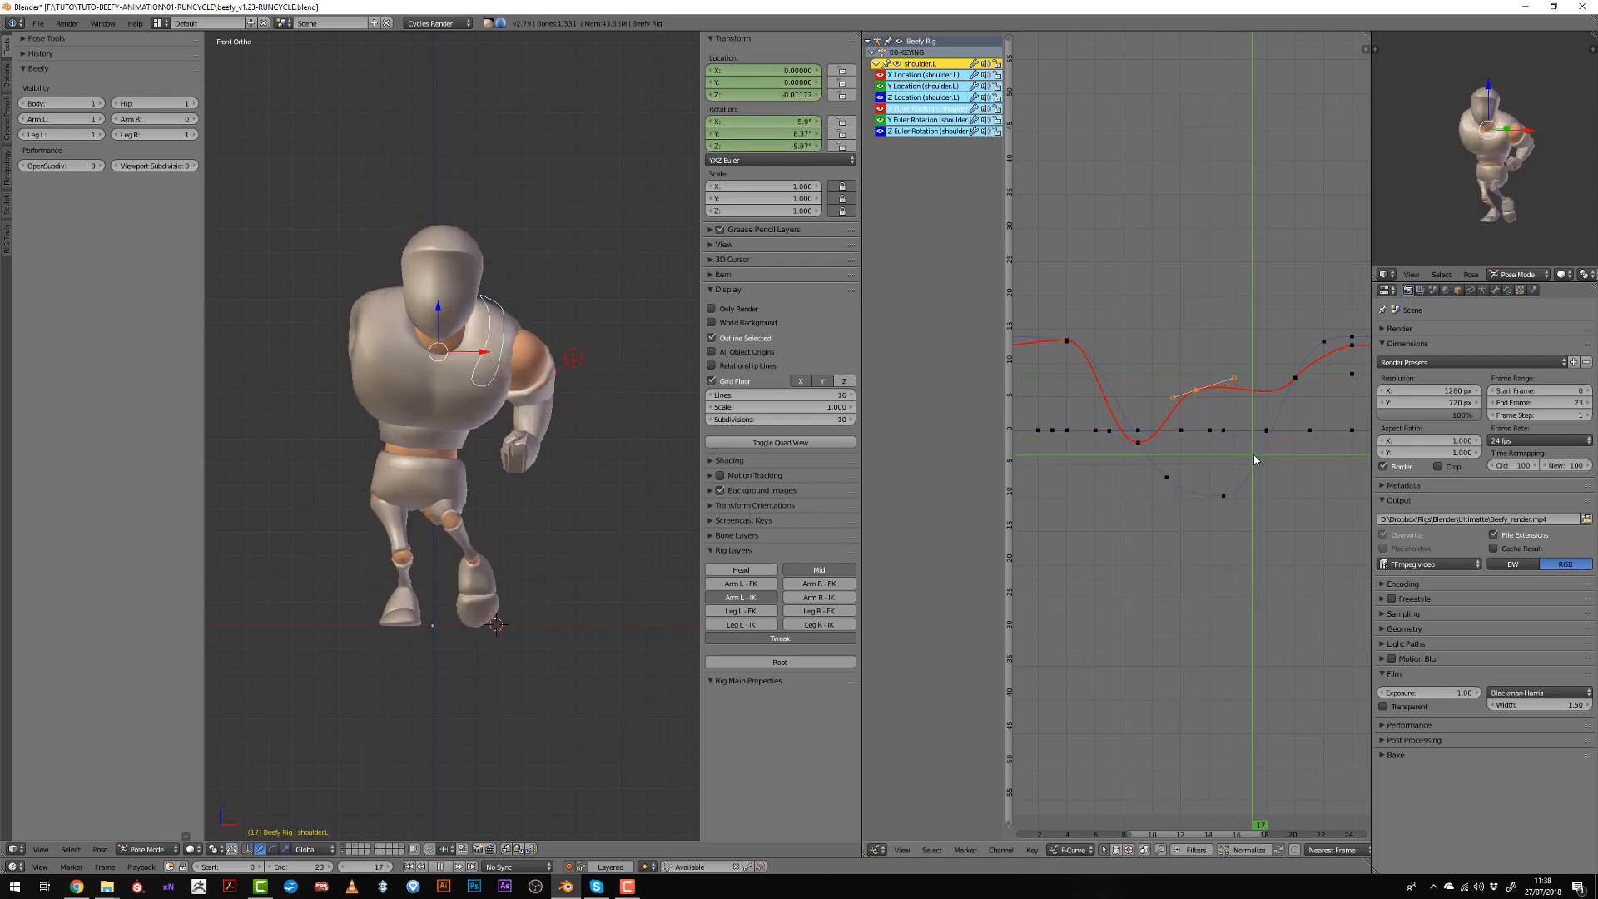
Move the X Euler Rotation keyframe at frame 20 to frame 18 at about 1.5°, and play back the cycle.
key(v)
click(1290, 422)
key(alt+a)
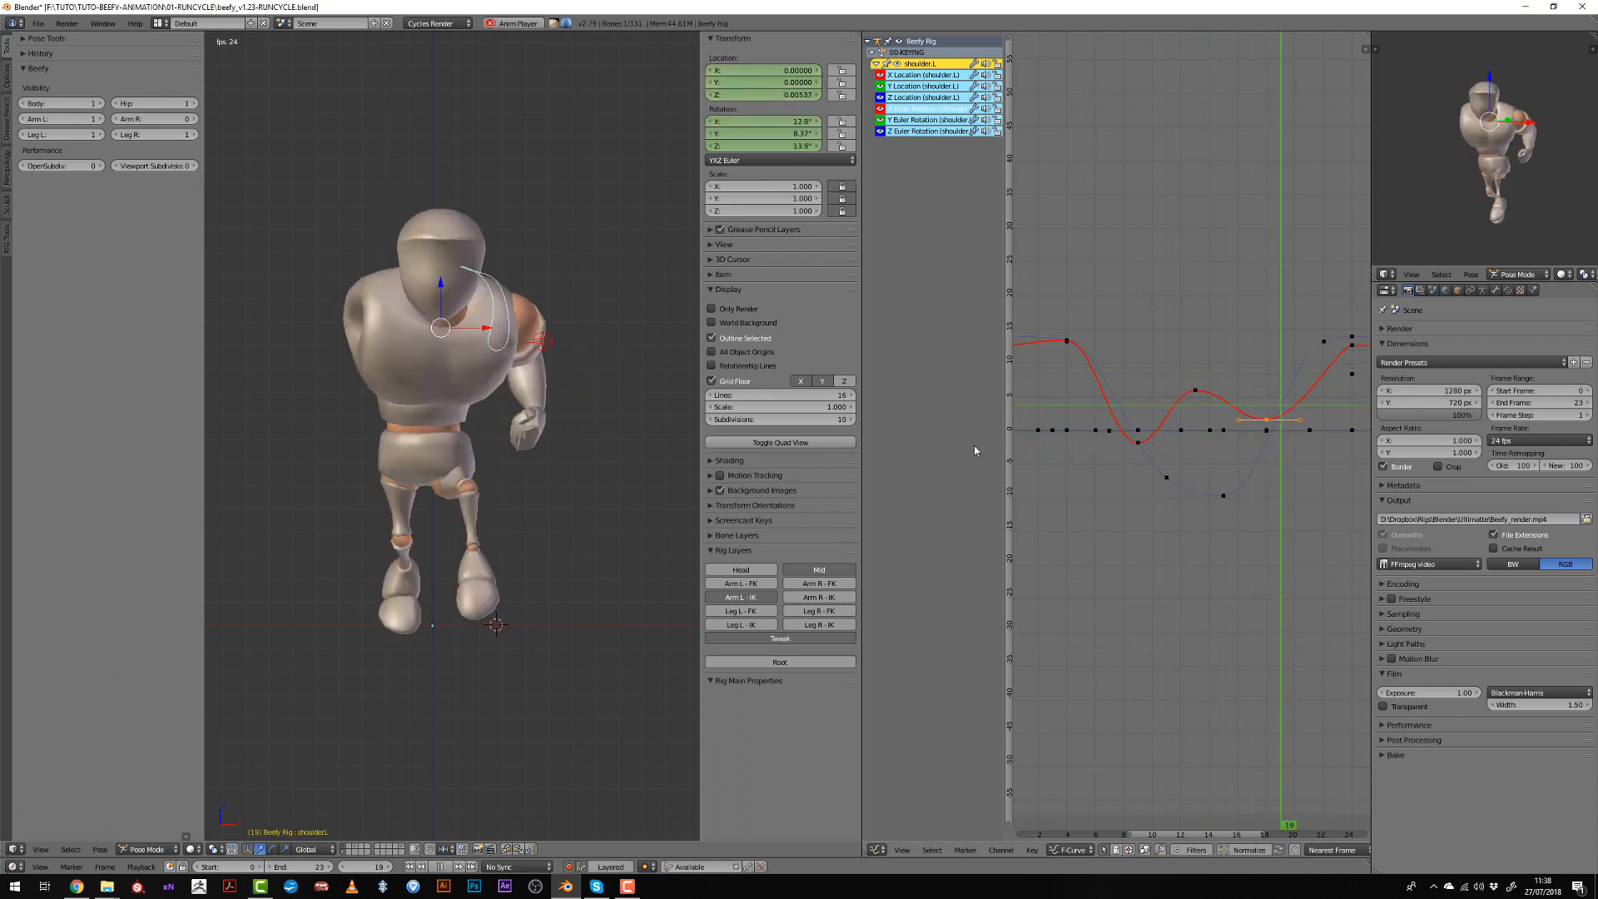
Lower the X Euler Rotation keyframe at frame 24 to about 8.5° and duplicate it onto frame 0.
key(Escape)
scroll(1176, 408, down, 1)
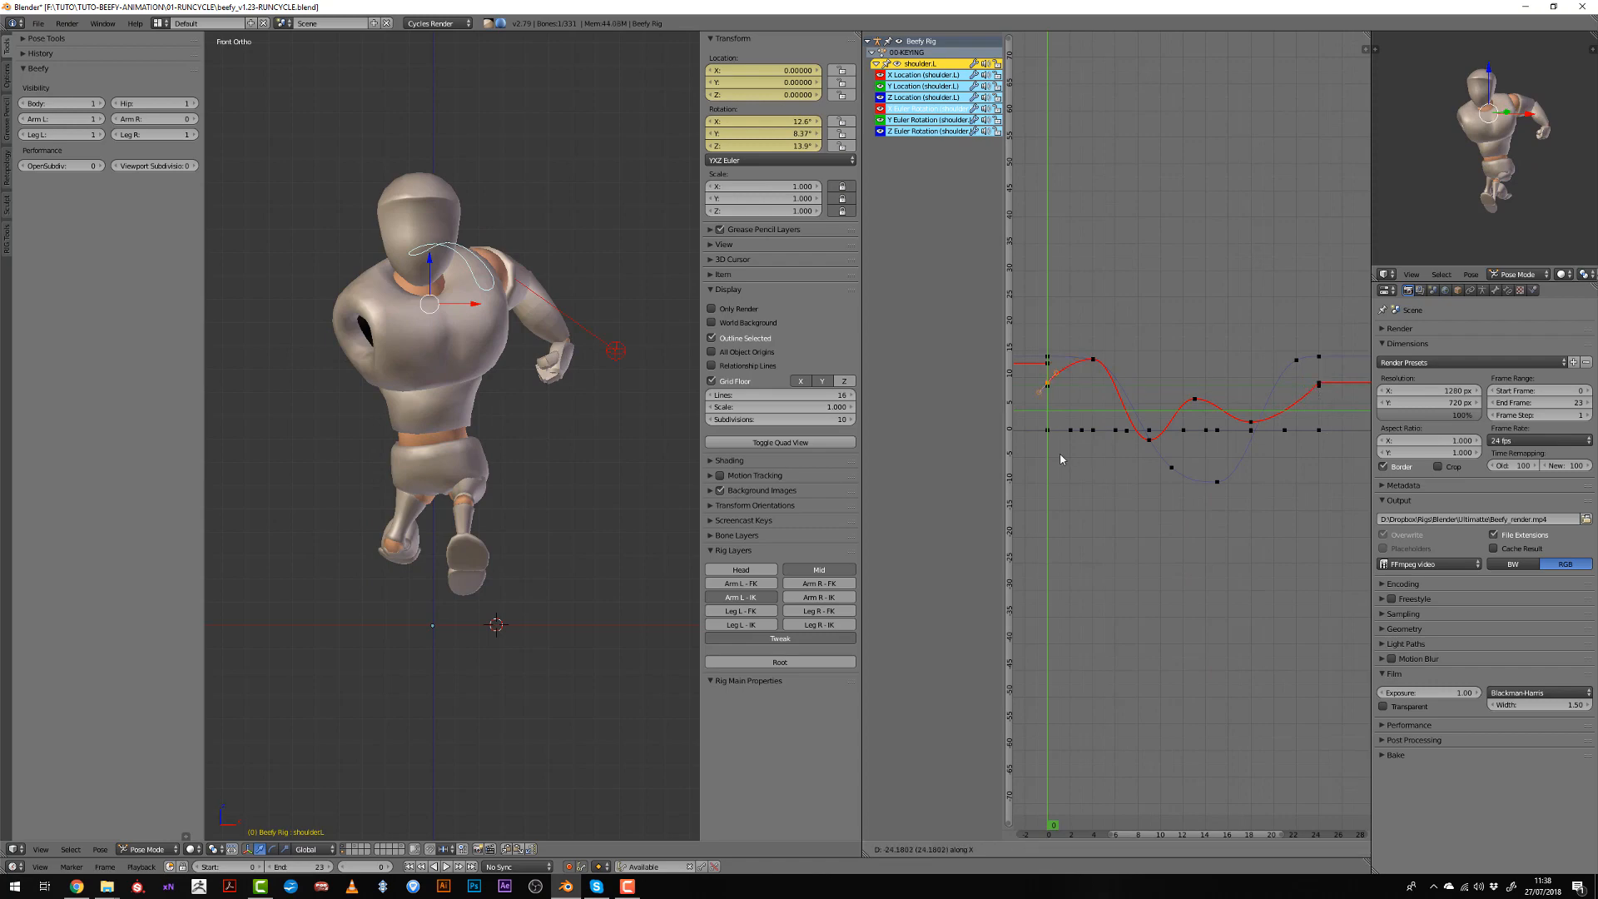
click(1050, 432)
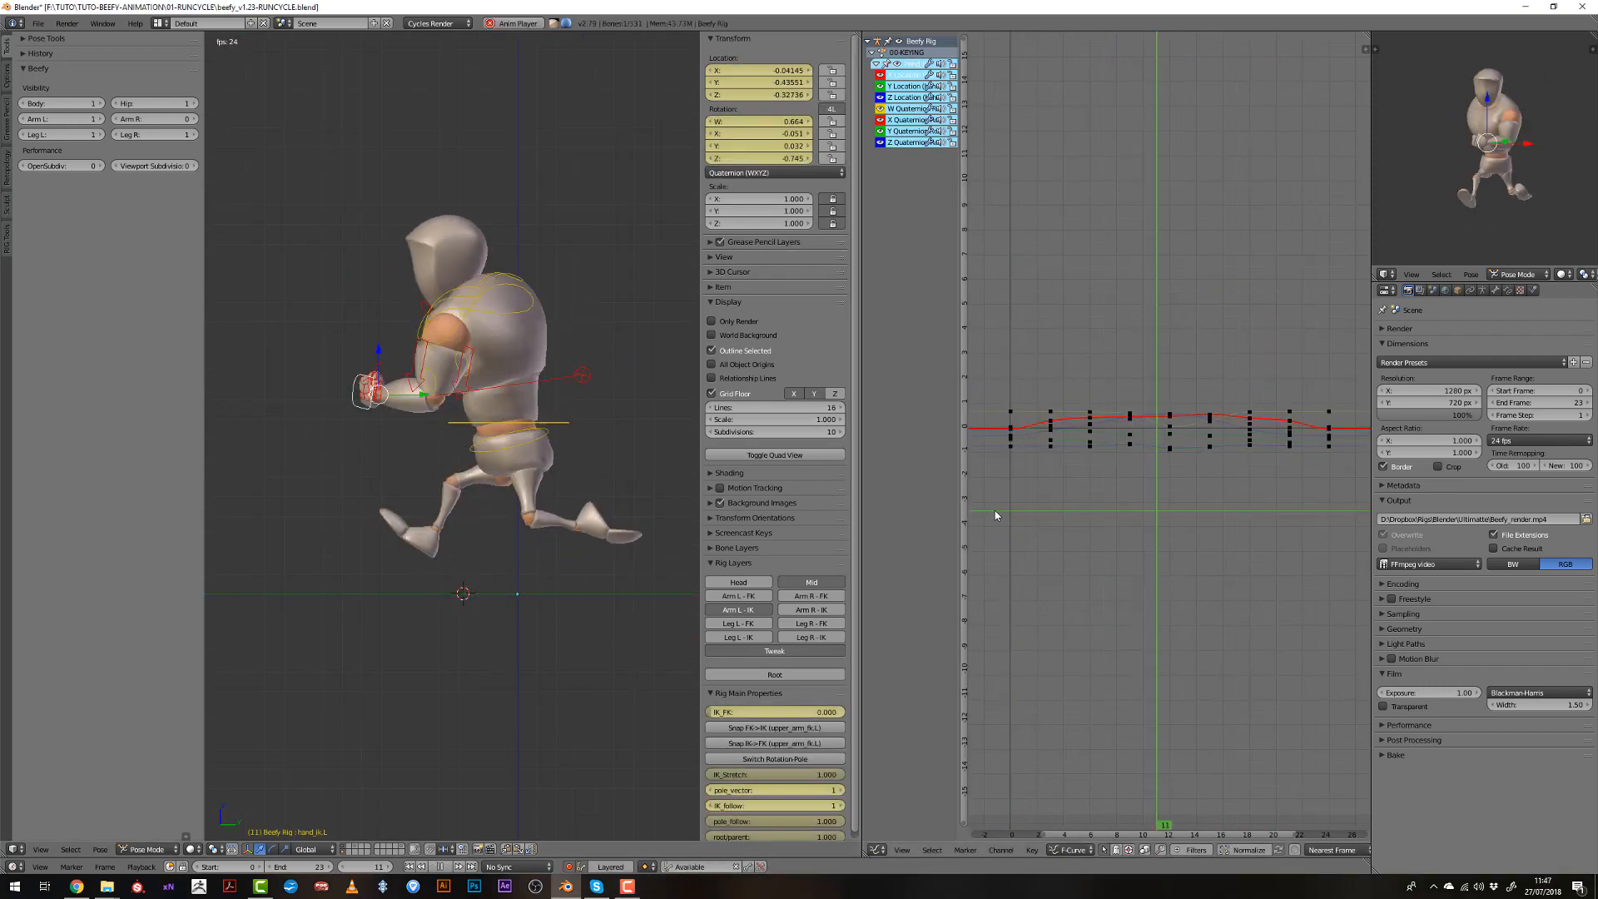
Fit the hand_ik.L curves in view and examine the hand's pose at frame 3 from the front and side.
key(Home)
click(1045, 248)
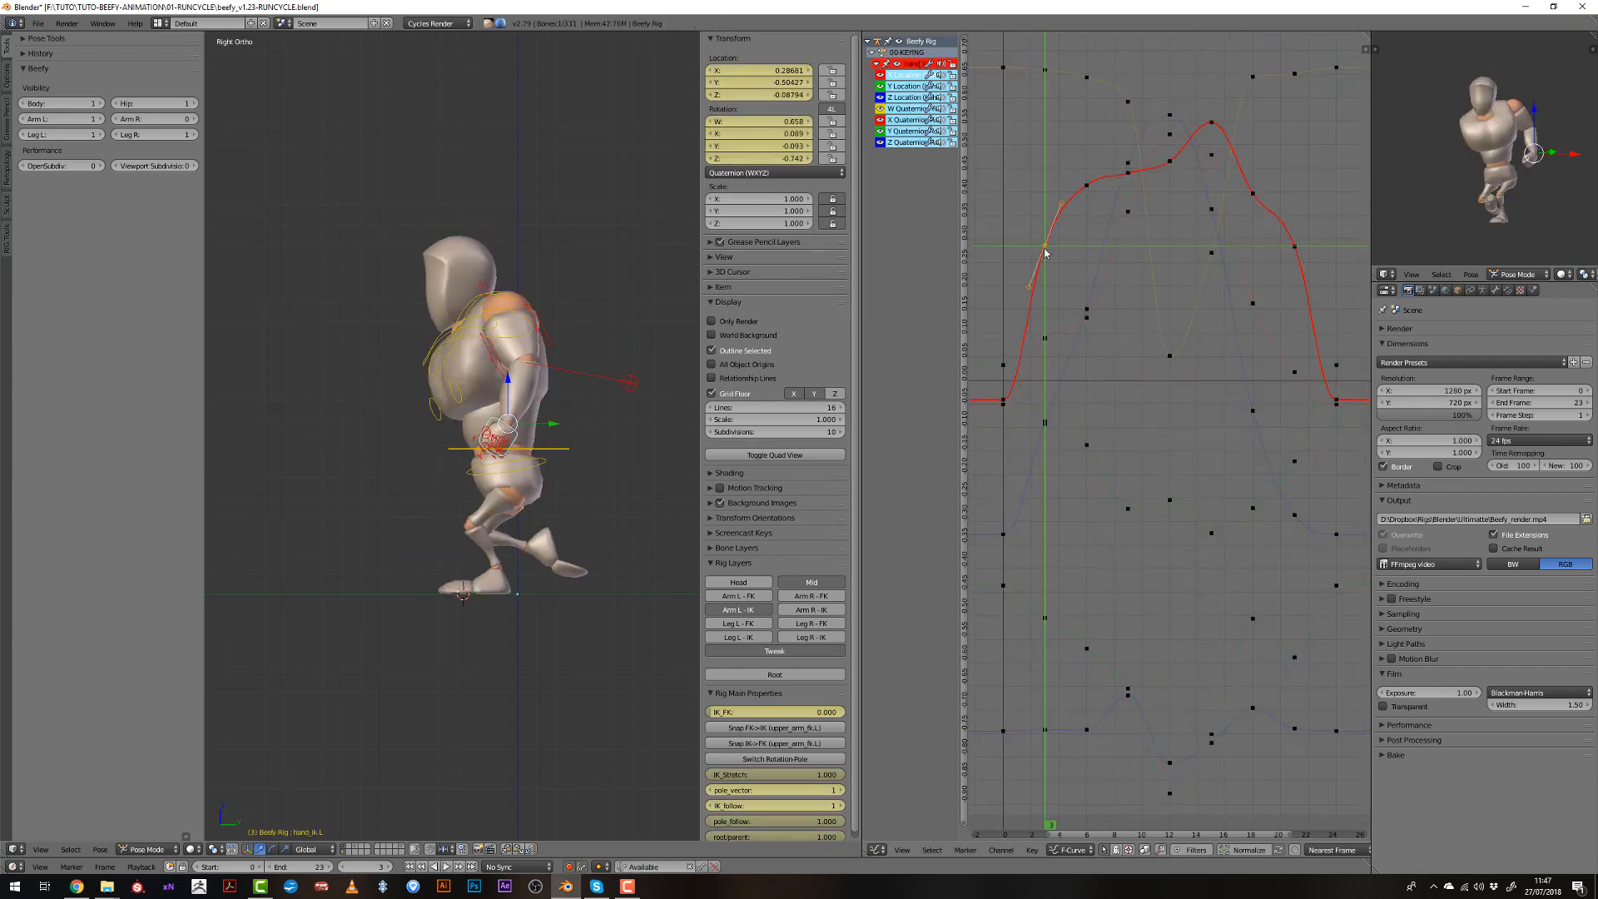
key(KP_1)
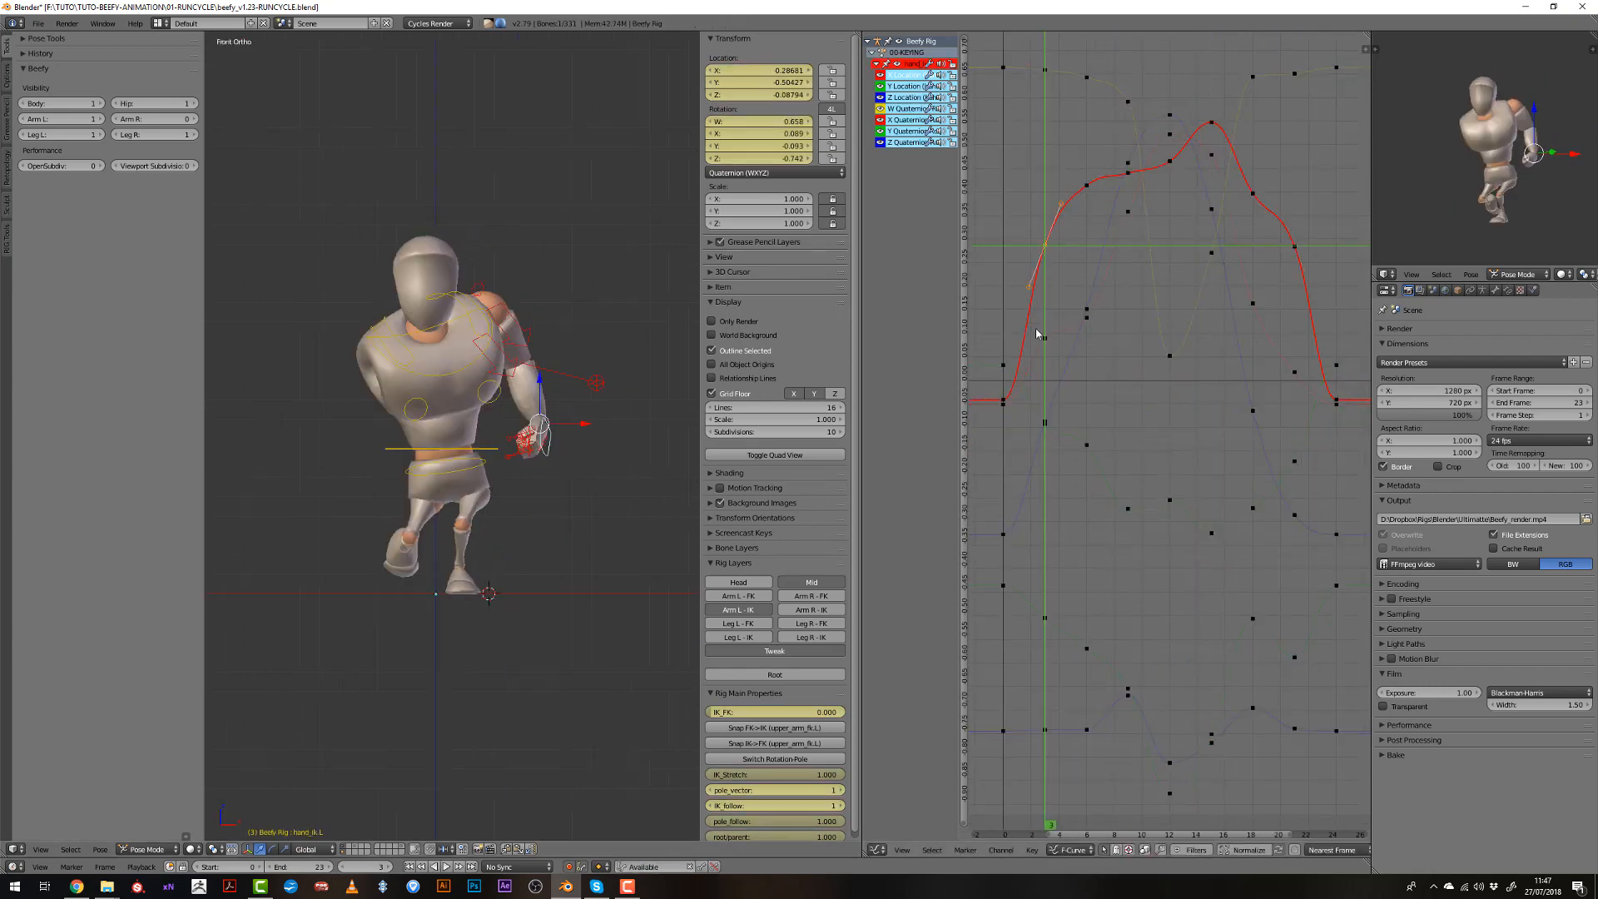
right_click(1046, 397)
key(KP_3)
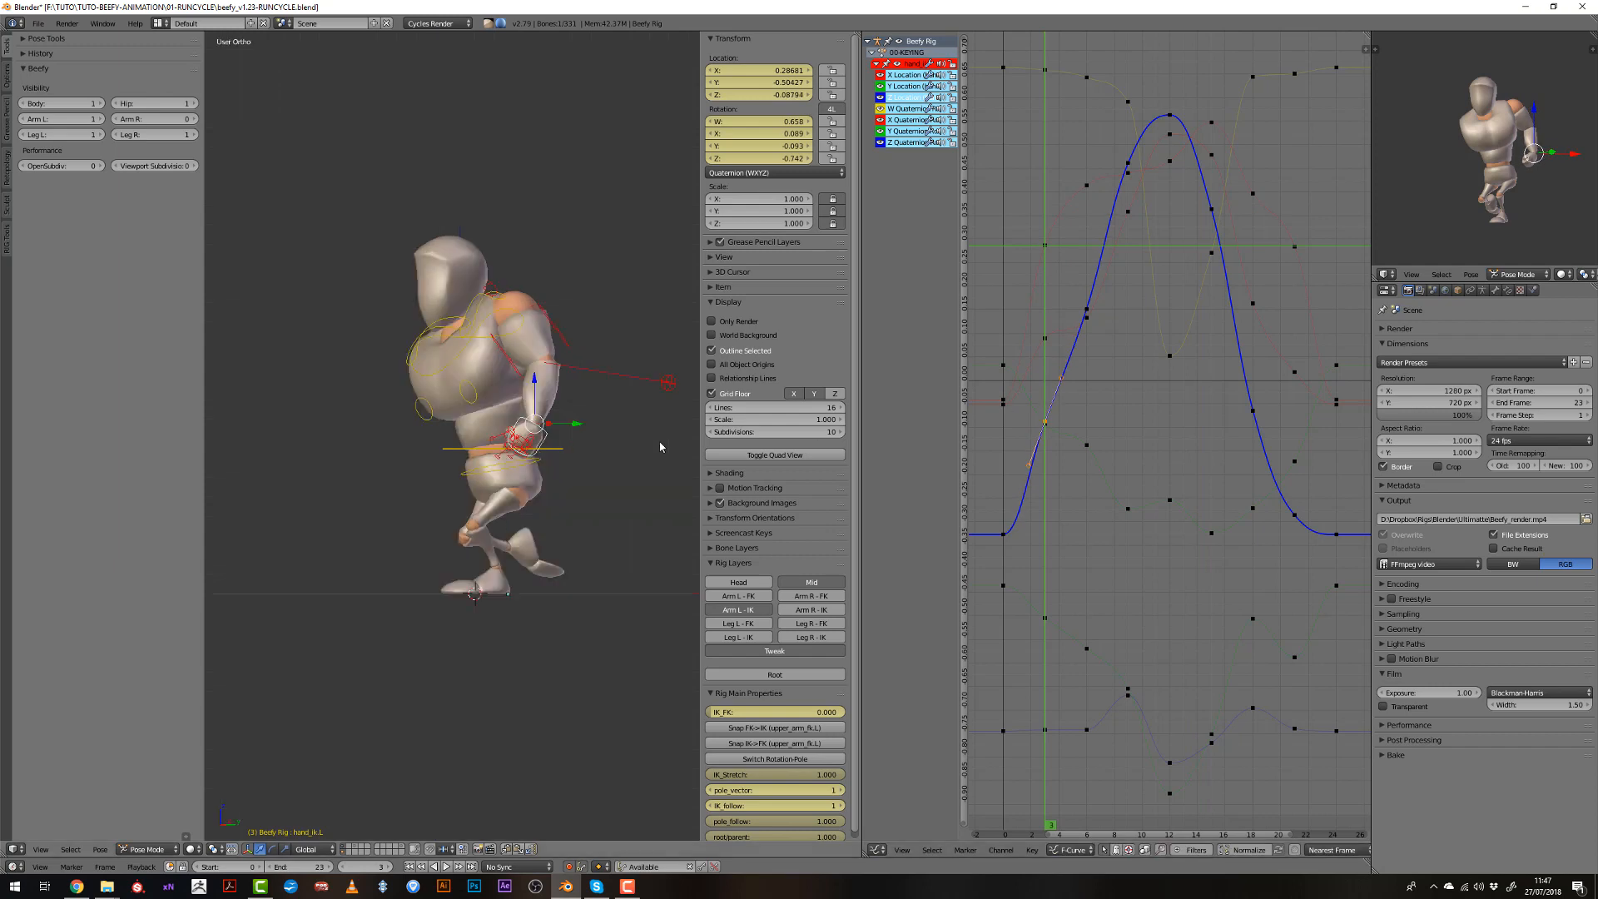
Try clearing the hand's location and rotation at frame 3, and undo those changes.
key(g)
click(1071, 473)
mouse_move(537, 466)
middle_down()
mouse_move(592, 474)
mouse_move(562, 476)
middle_up()
key(alt+g)
key(alt+r)
right_click(1043, 382)
right_click(1040, 385)
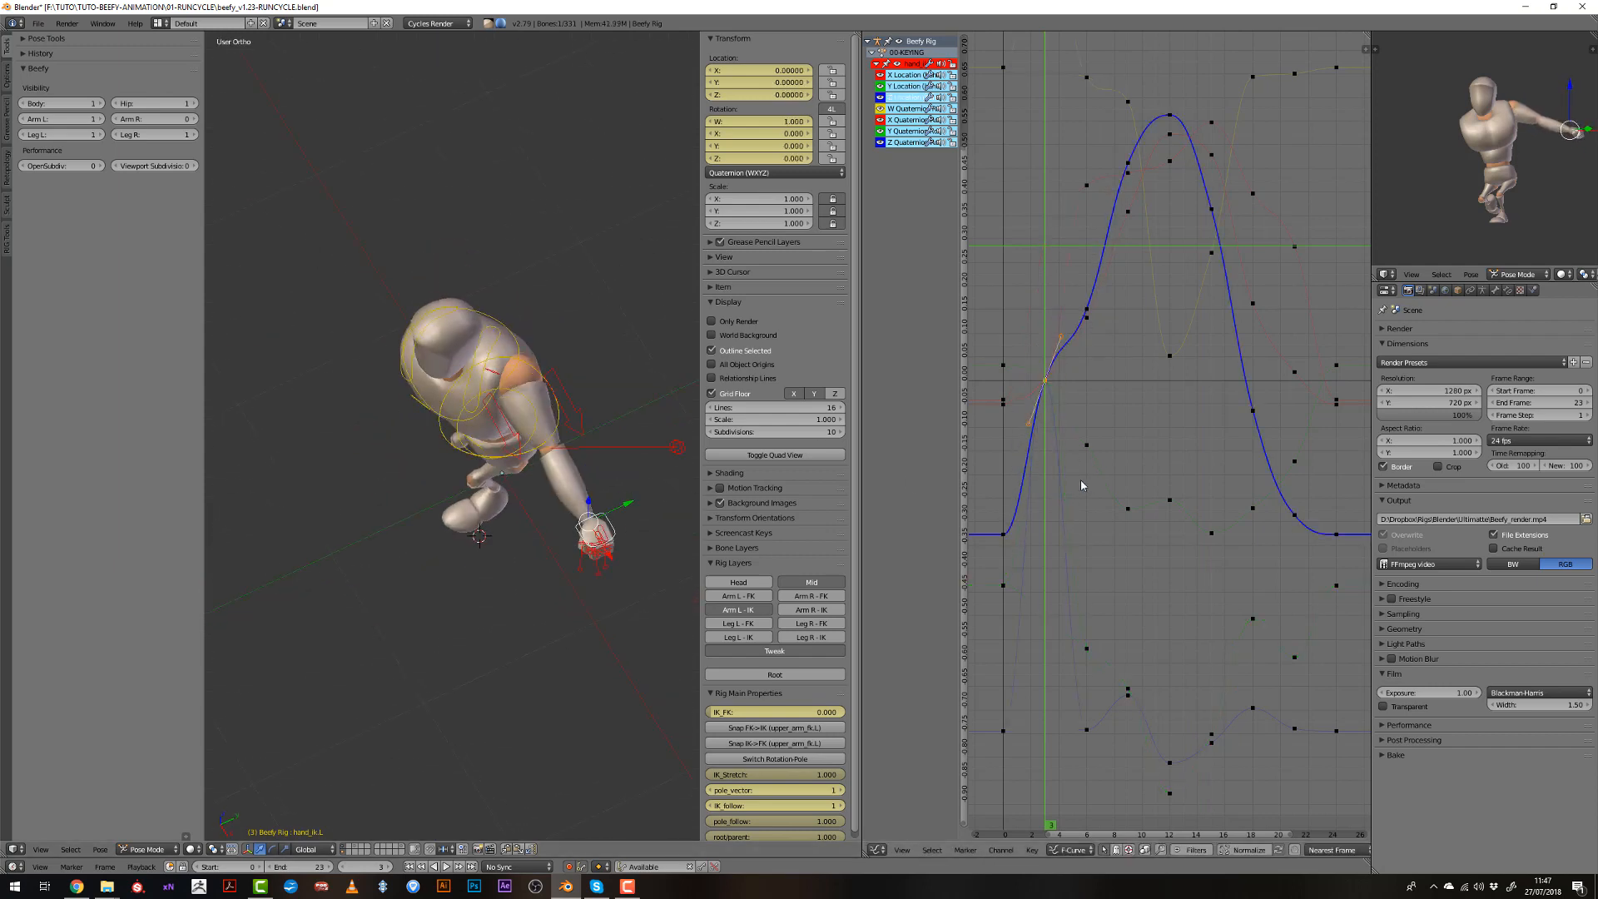
key(g)
right_click(1055, 491)
key(ctrl+z)
key(ctrl+z)
key(ctrl+z)
right_click(1046, 423)
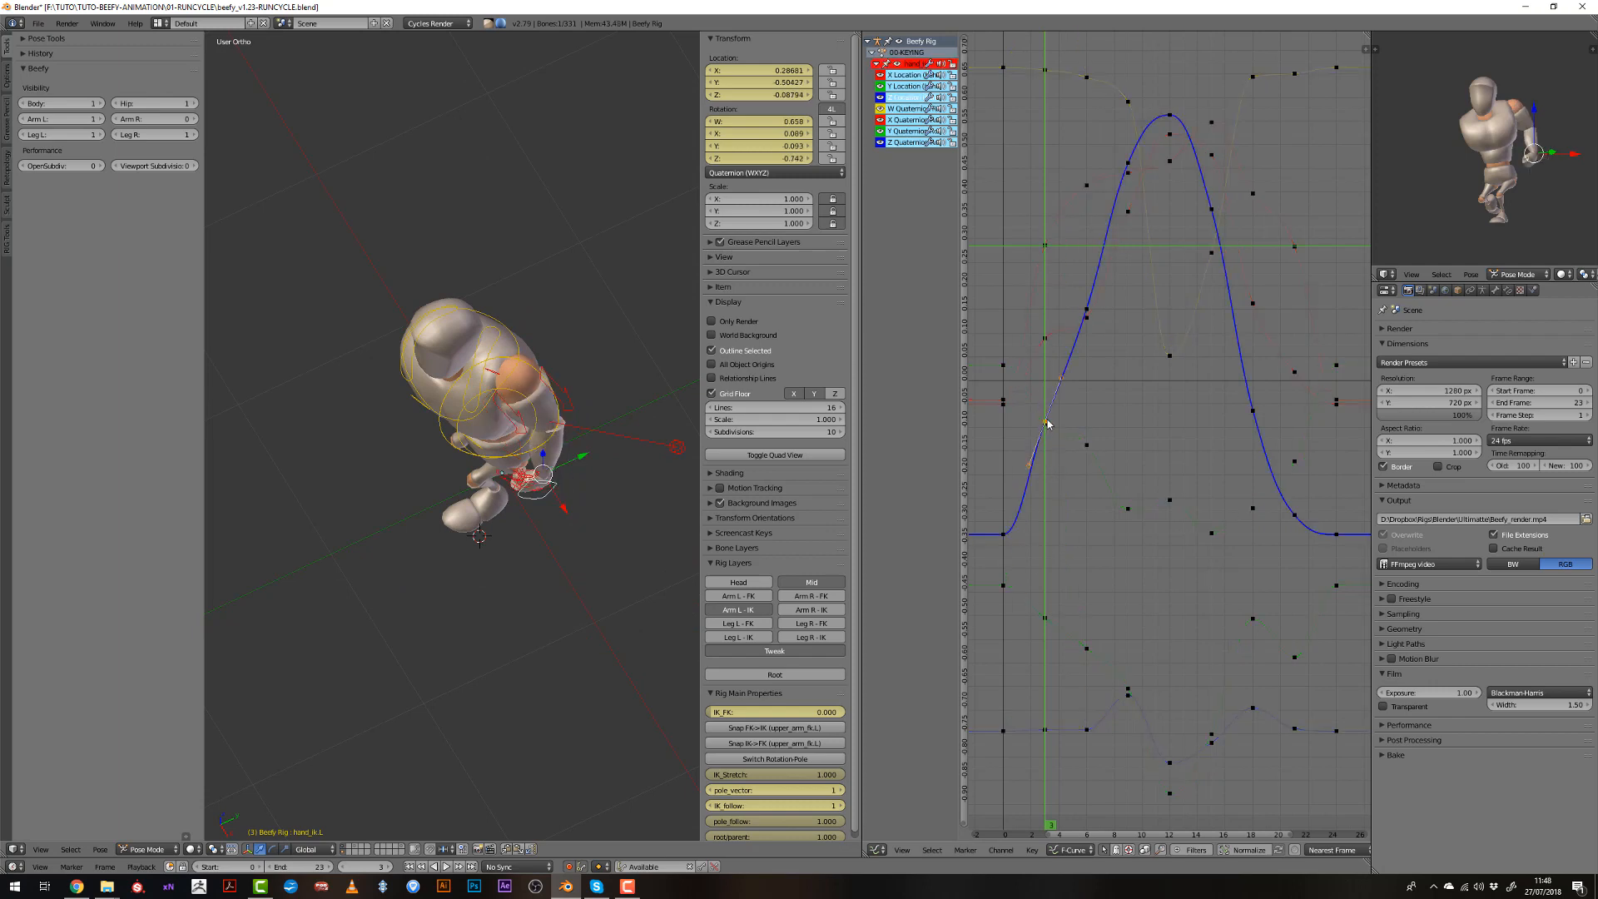
Try rotating the hand and moving its Z Location keyframe at frame 3, and discard both changes.
key(r)
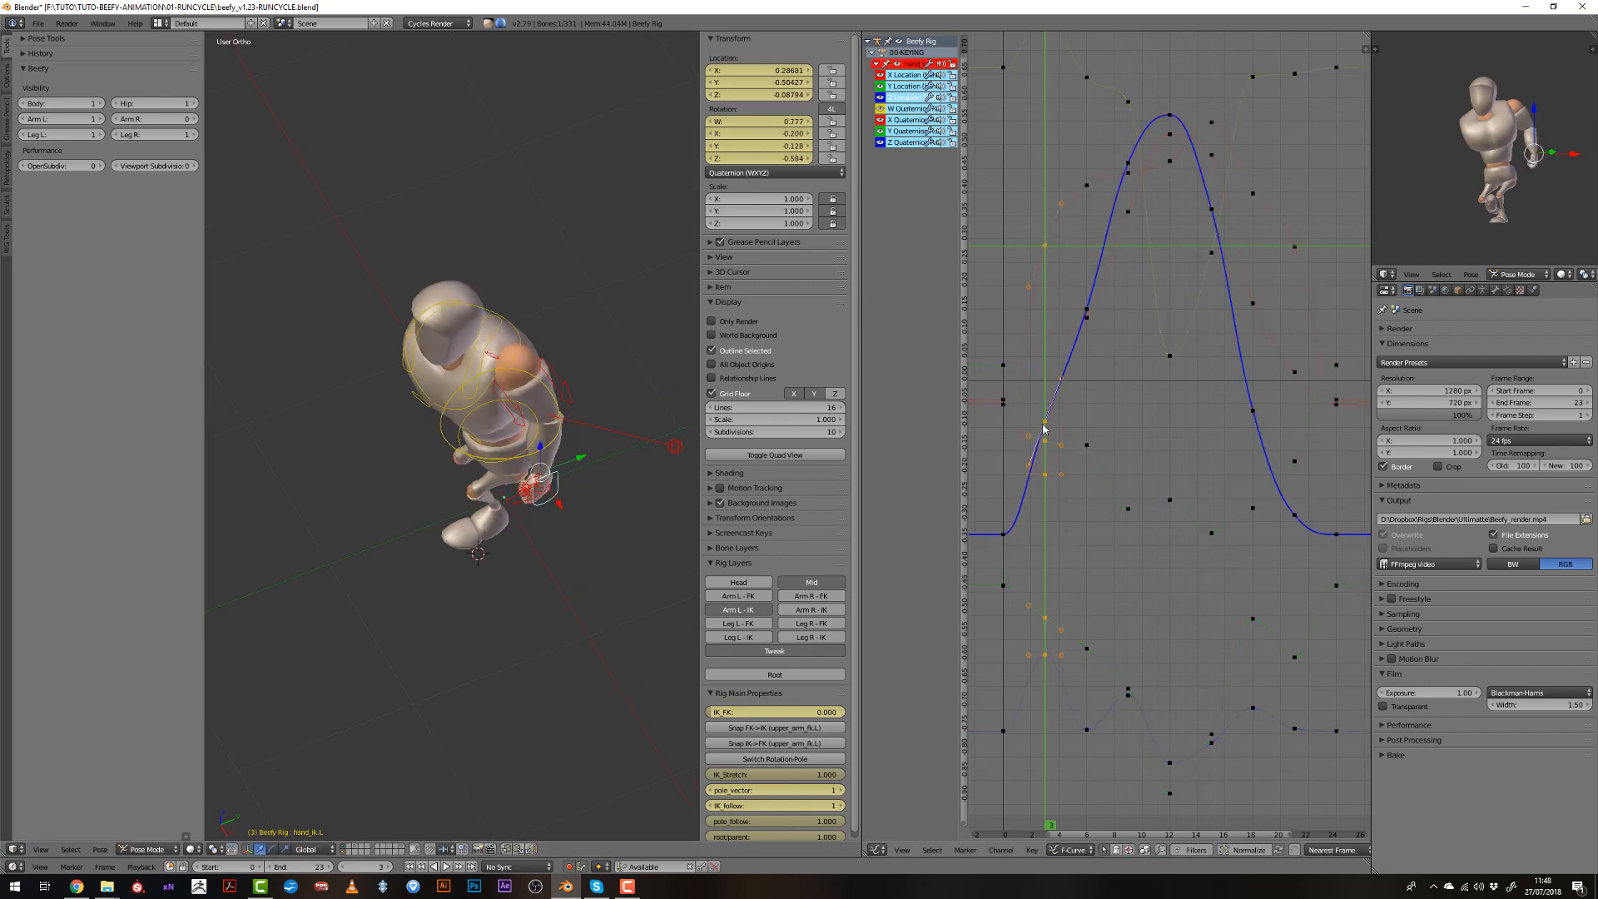
key(g)
right_click(1031, 471)
key(ctrl+z)
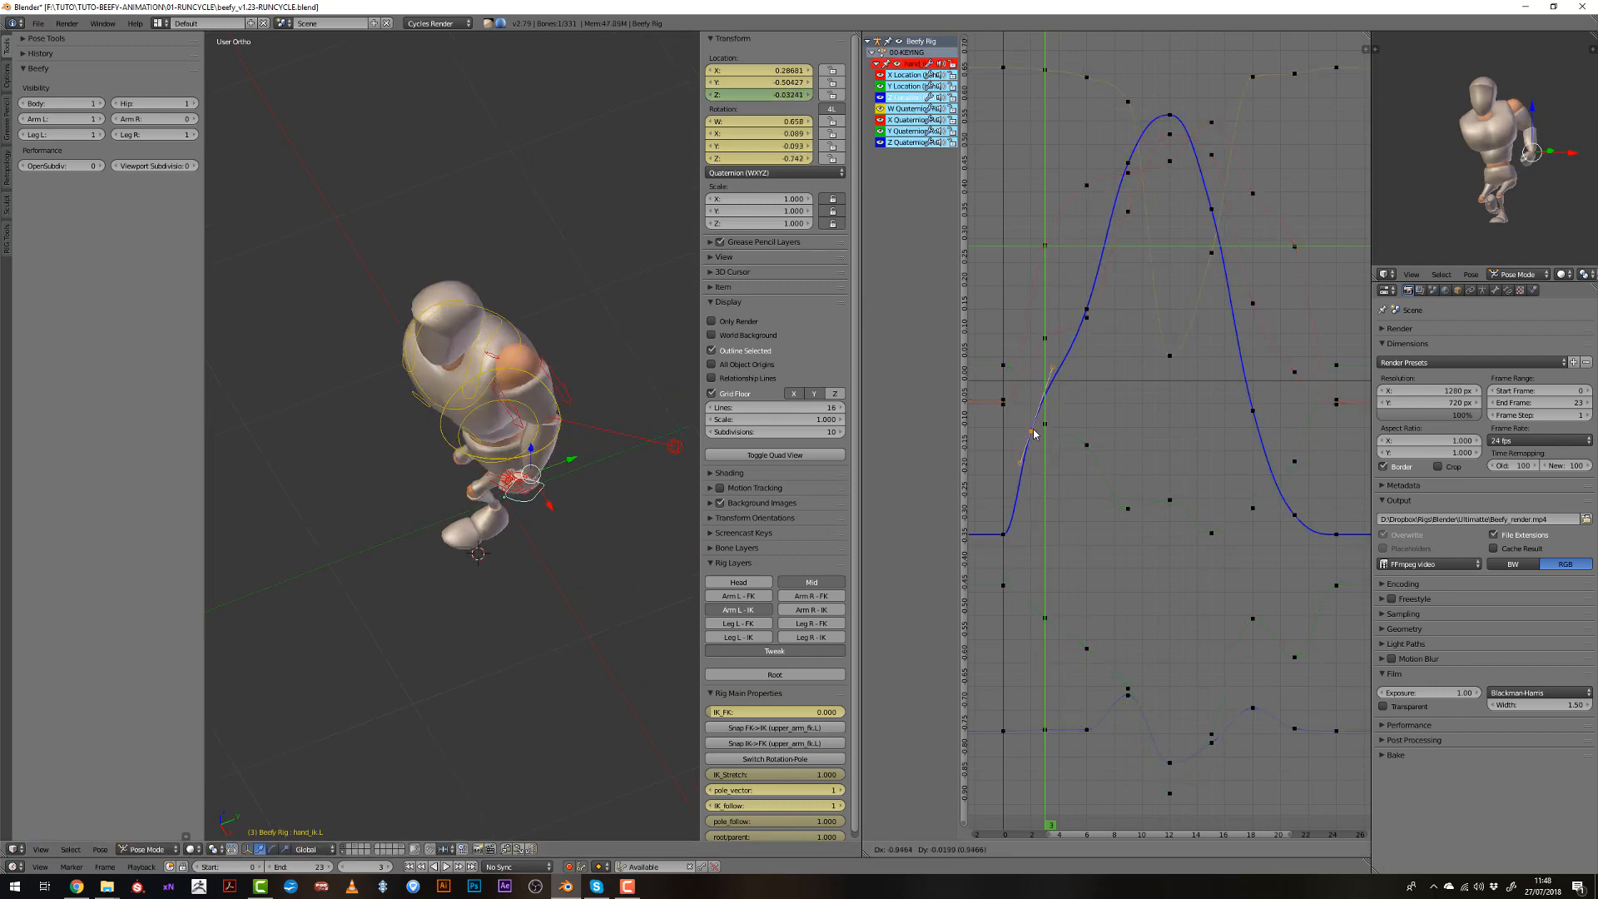
right_click(1033, 432)
key(KP_3)
key(g)
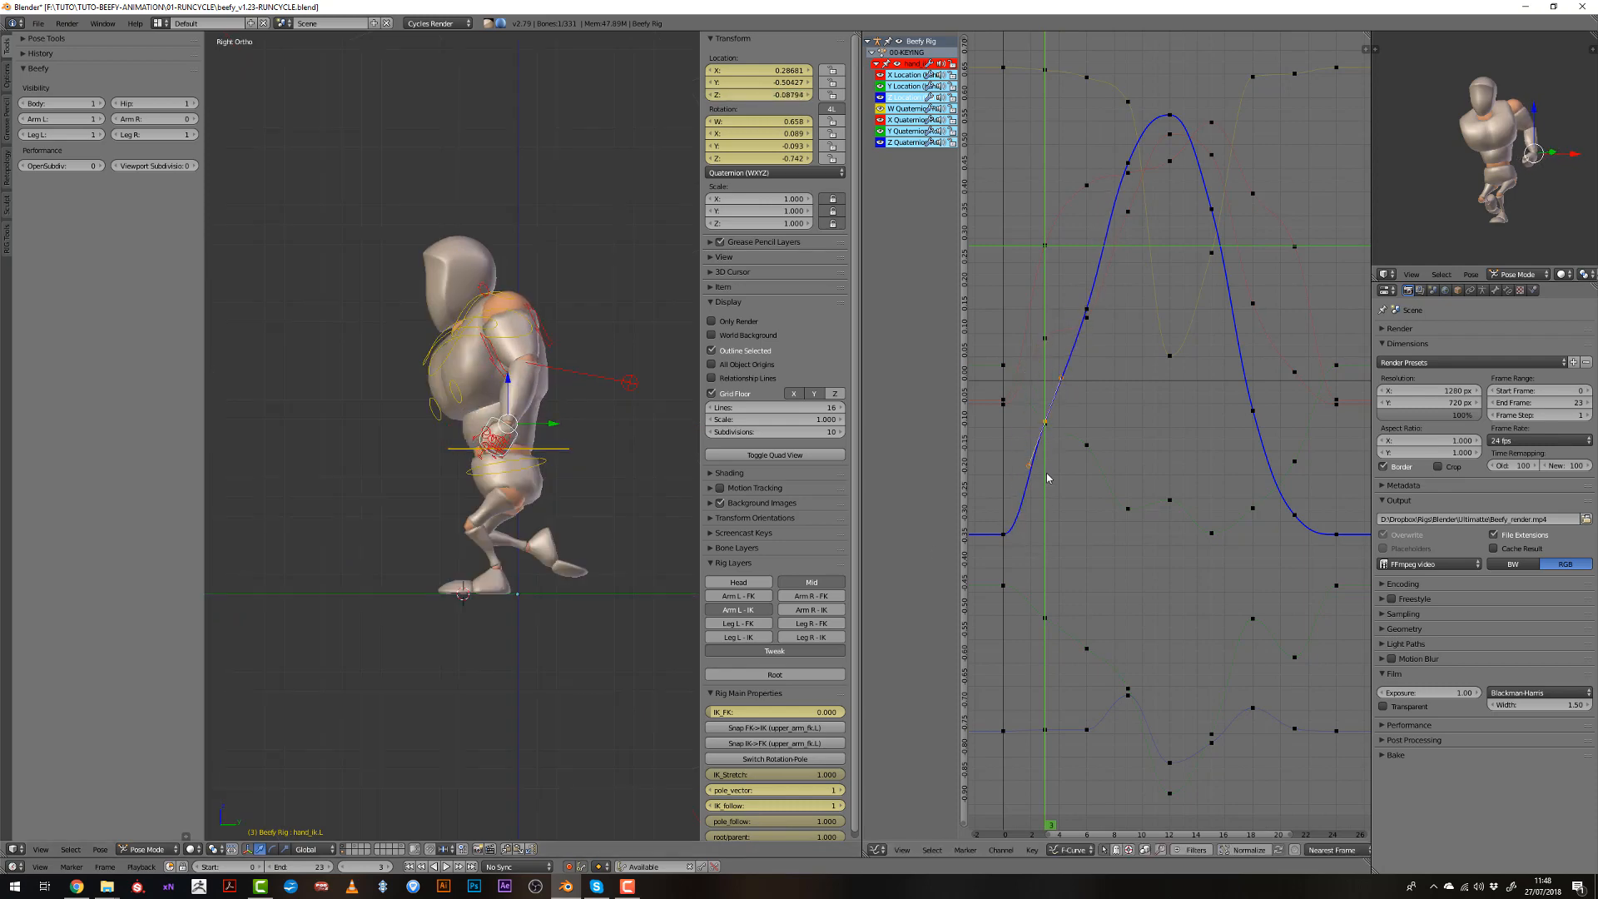
Hide the hand's quaternion rotation curves and play the cycle from frame 0 with only the location curves shown.
drag(880, 109, 880, 143)
key(Home)
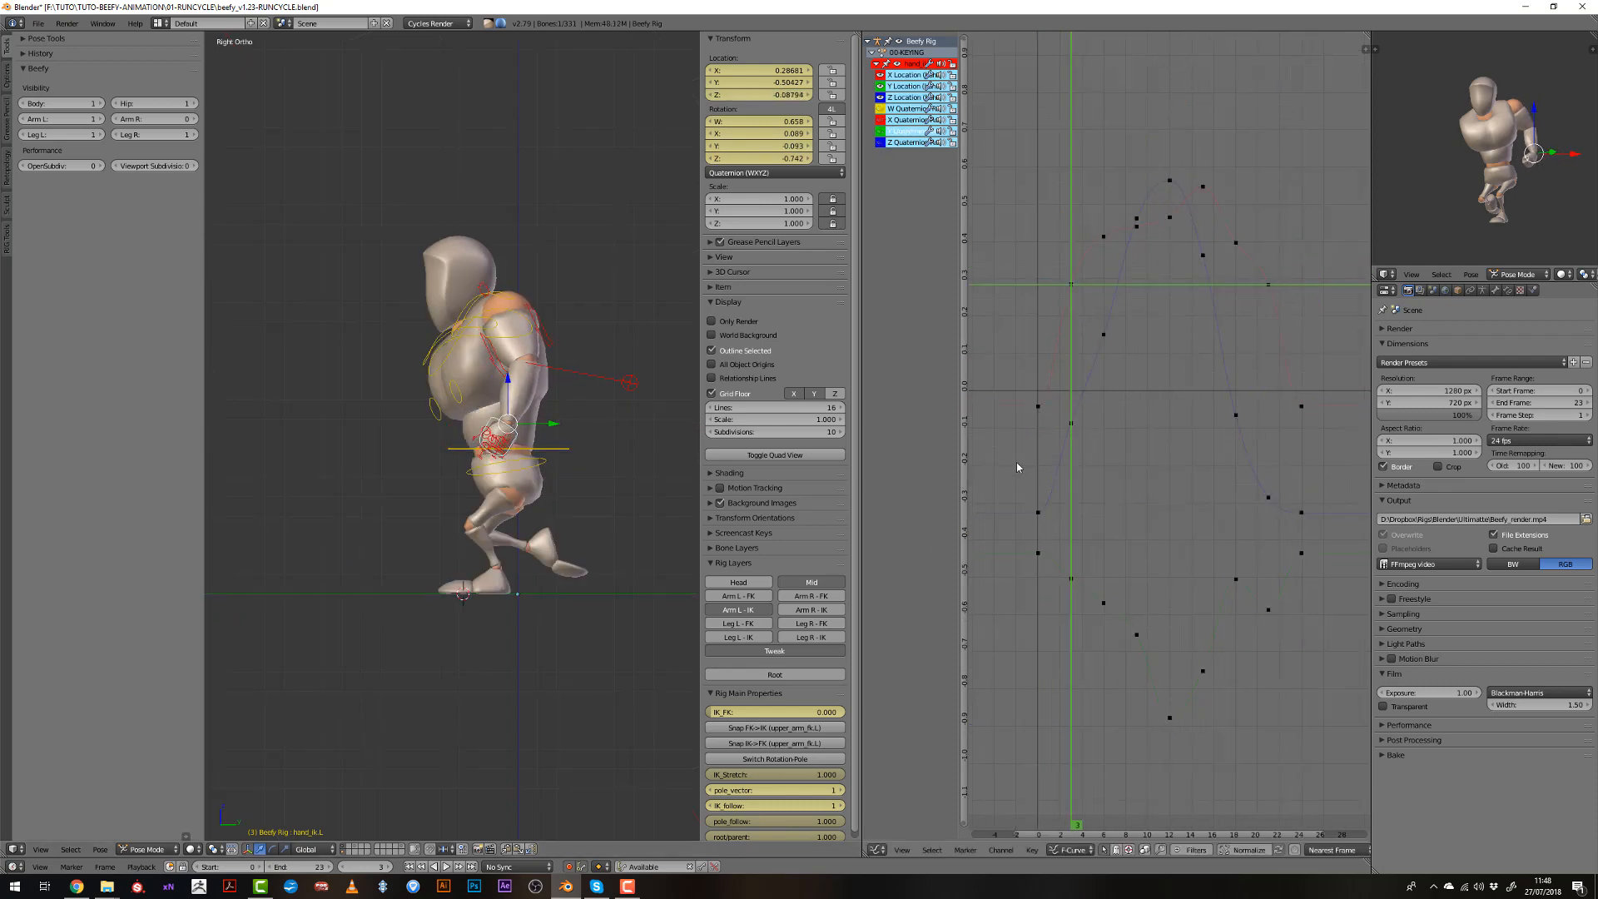
drag(1034, 468, 1035, 477)
key(alt+a)
scroll(1034, 477, down, 2)
middle_drag(1035, 477, 1046, 406)
Duplicate the hand's Z Location keyframe at frame 0 onto frame 1.
mouse_move(1049, 426)
mouse_down()
mouse_move(1187, 442)
mouse_move(1046, 439)
mouse_up()
scroll(1047, 439, up, 3)
middle_drag(1019, 437, 1052, 421)
scroll(1052, 421, up, 3)
right_click(1017, 423)
key(shift+d)
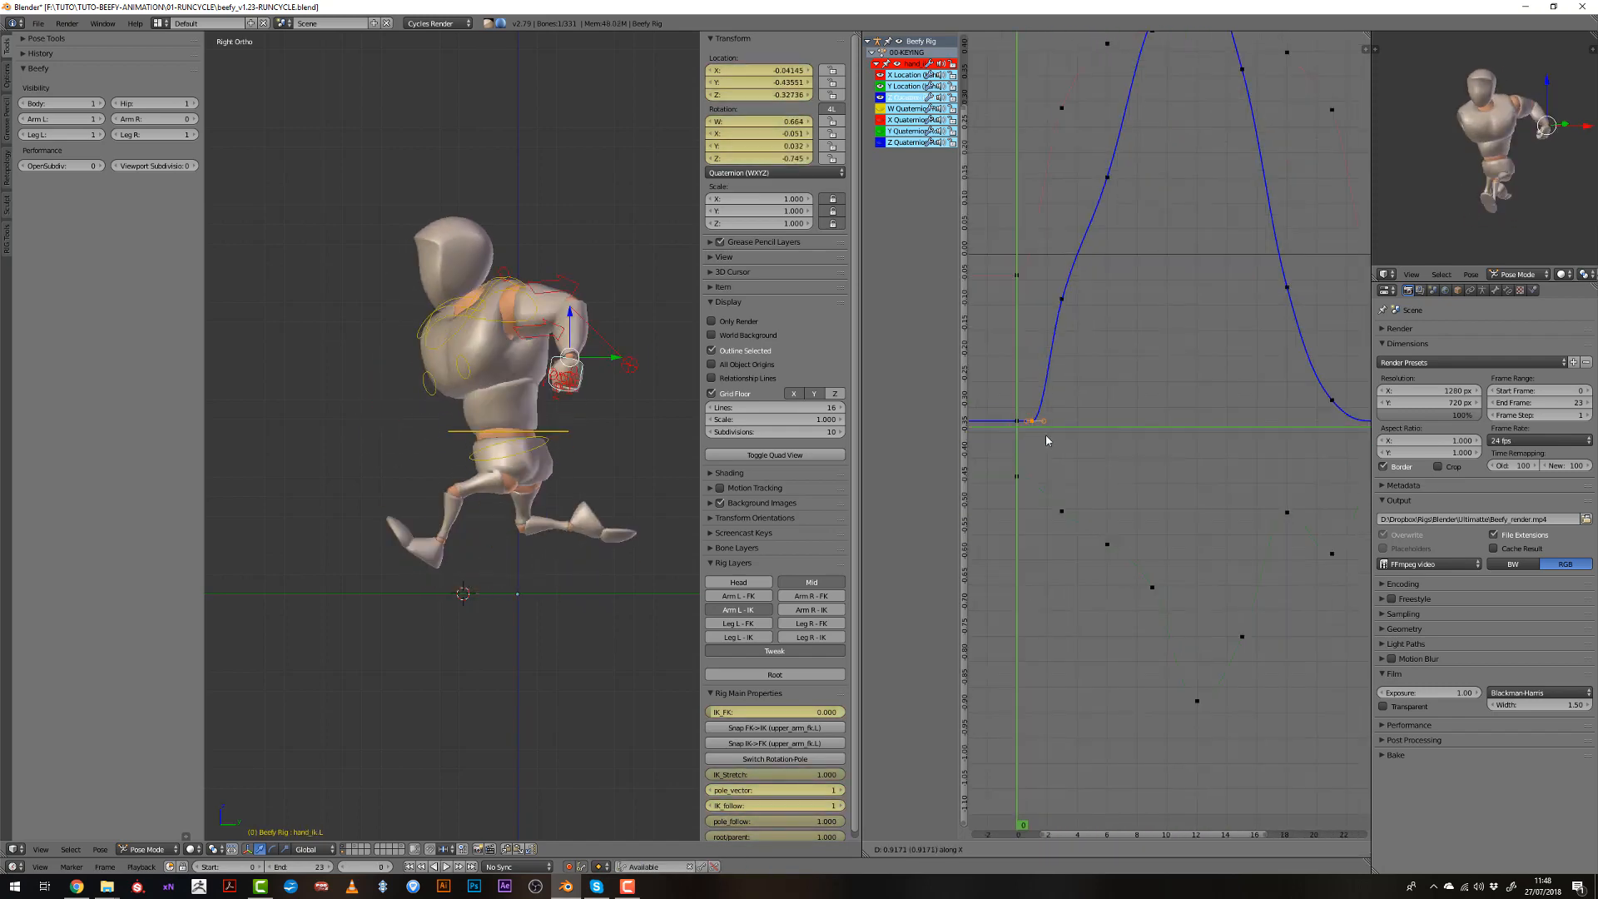
click(1046, 438)
Lower the hand's Z Location keyframe at frame 1 to about -0.39.
drag(1045, 439, 1022, 437)
click(1034, 428)
key(g)
click(1033, 434)
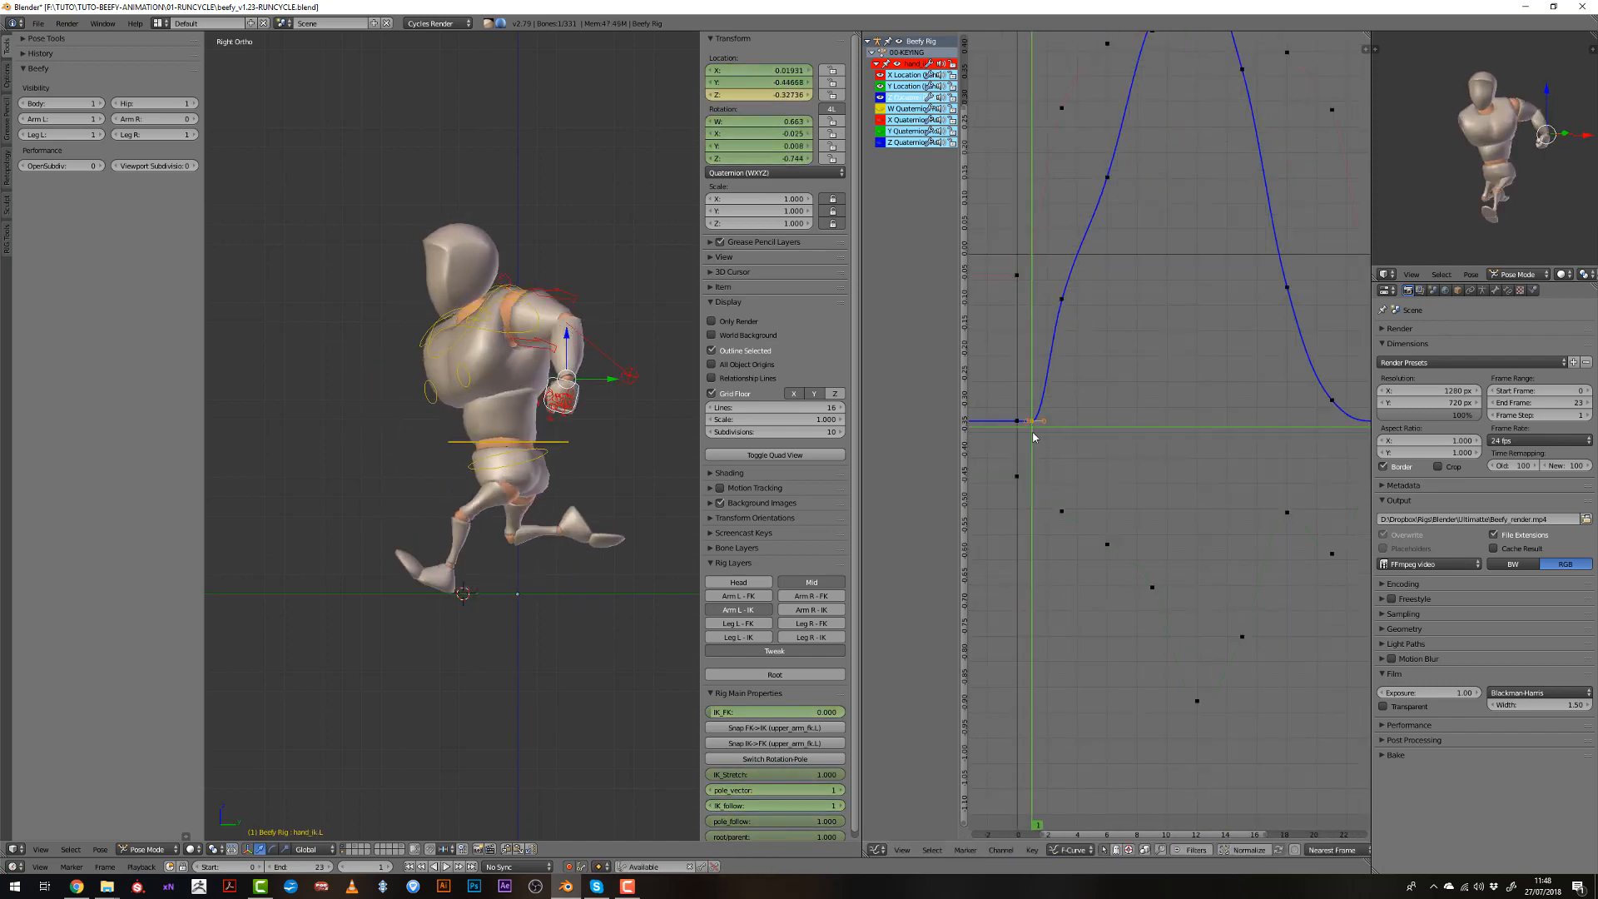
click(1034, 467)
Move the hand's Y Location keyframe from frame 3 to frame 1 at about -0.54.
right_click(1061, 511)
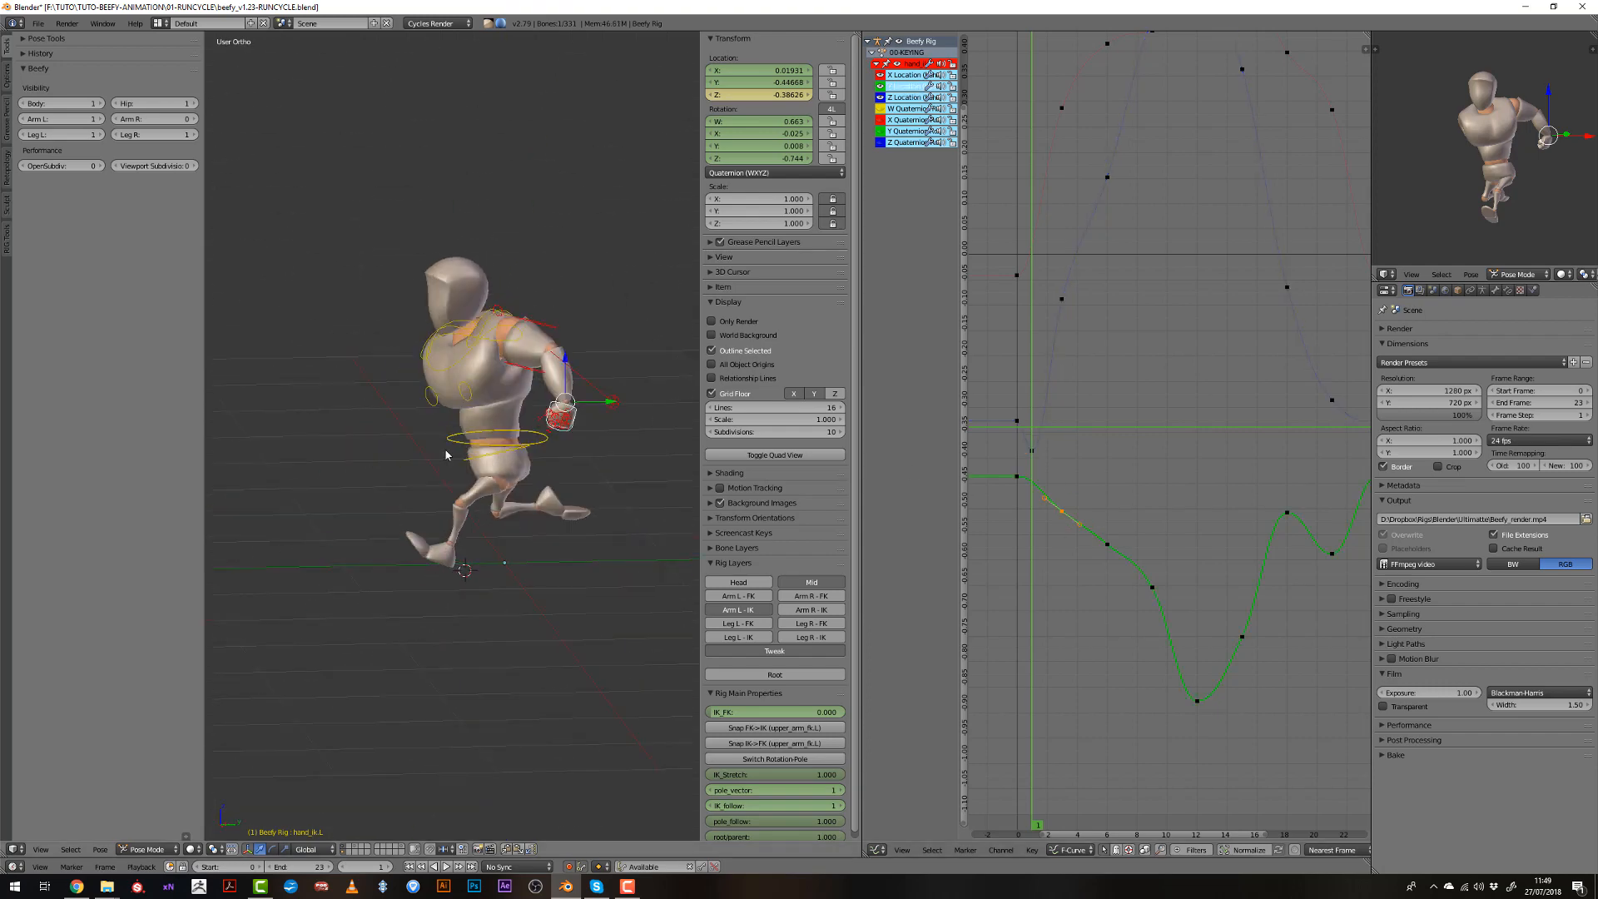
click(1029, 520)
middle_drag(637, 466, 482, 487)
Duplicate the hand's X Location keyframe at frame 3 onto frame 1 at about -0.08.
scroll(1055, 225, down, 4)
middle_drag(1055, 224, 1082, 390)
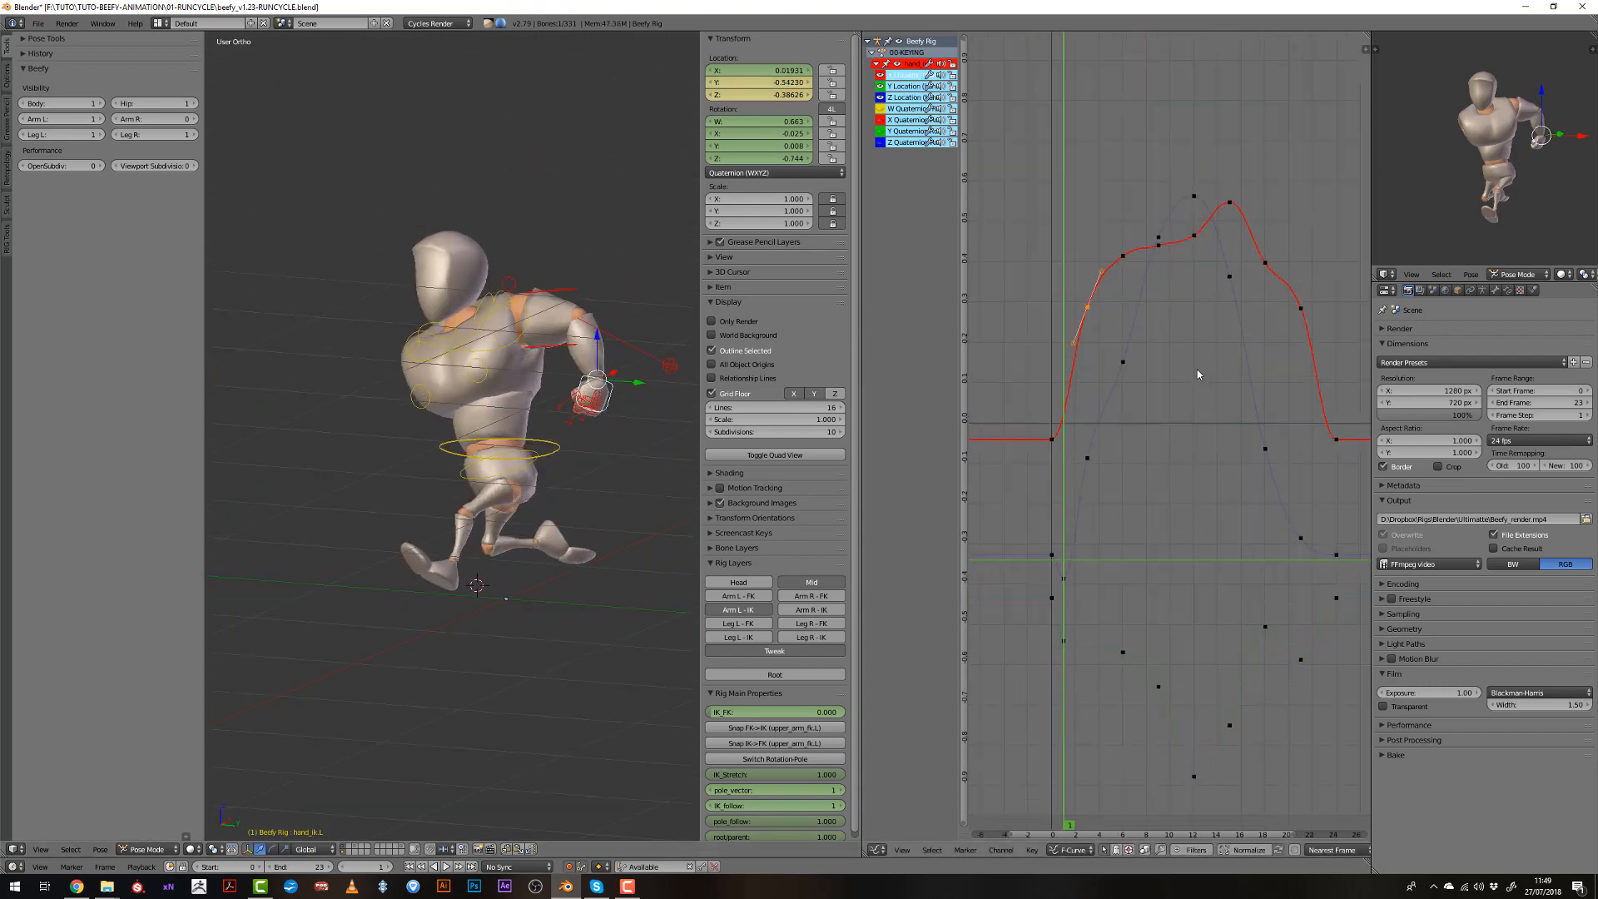
click(1057, 470)
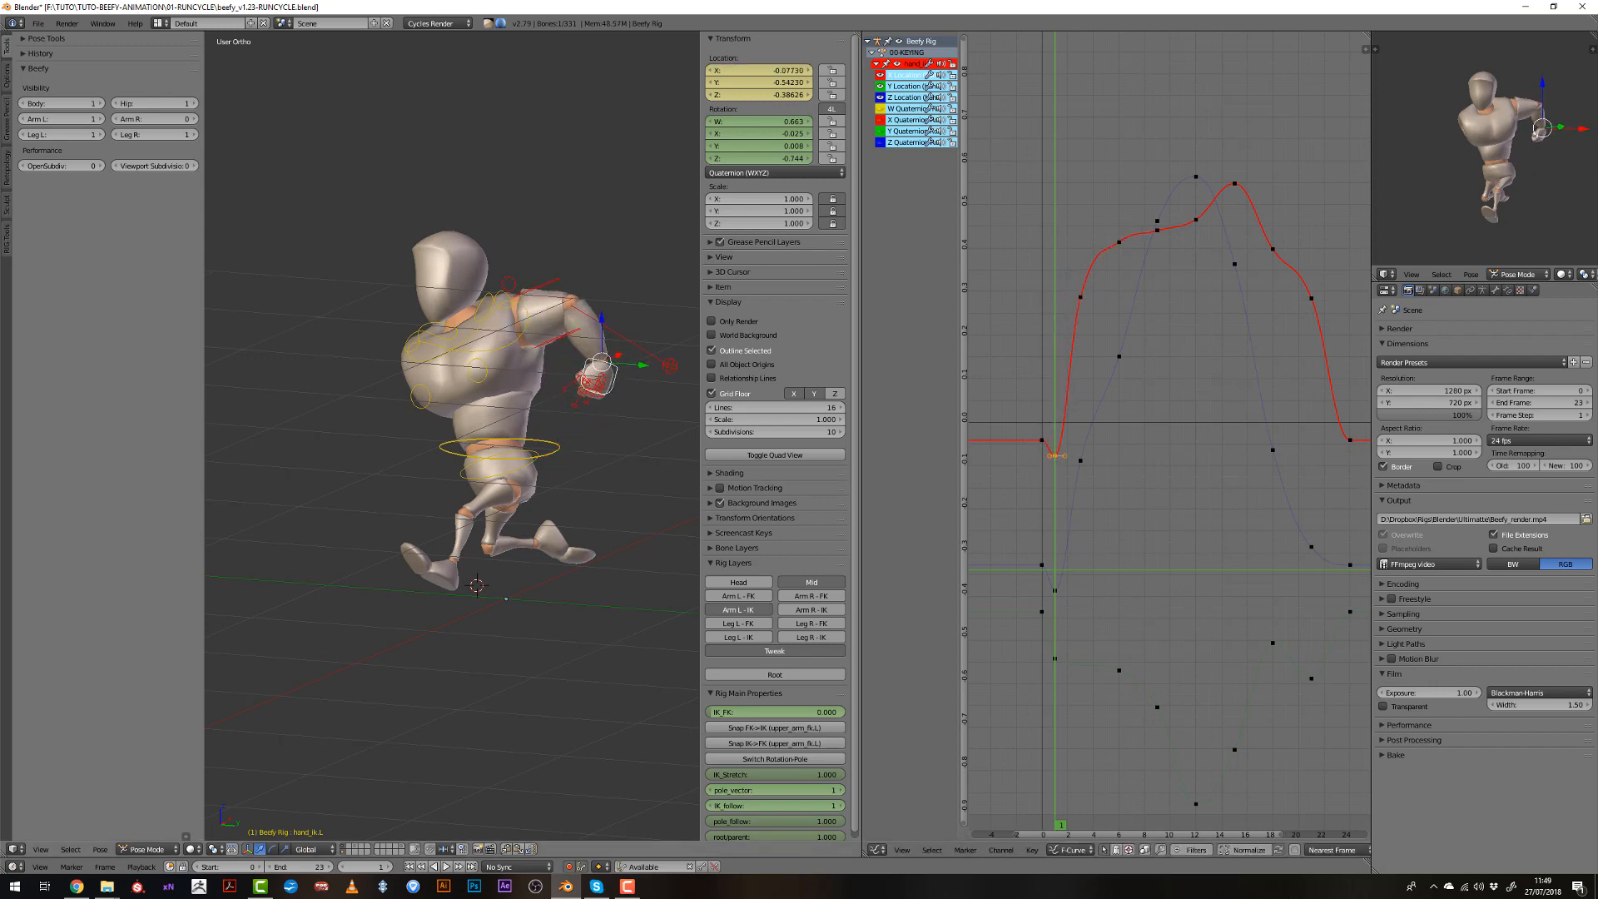
Lower the hand's X Location keyframe at frame 3 to about 0.19.
drag(1046, 506, 1077, 517)
click(1080, 460)
click(1080, 297)
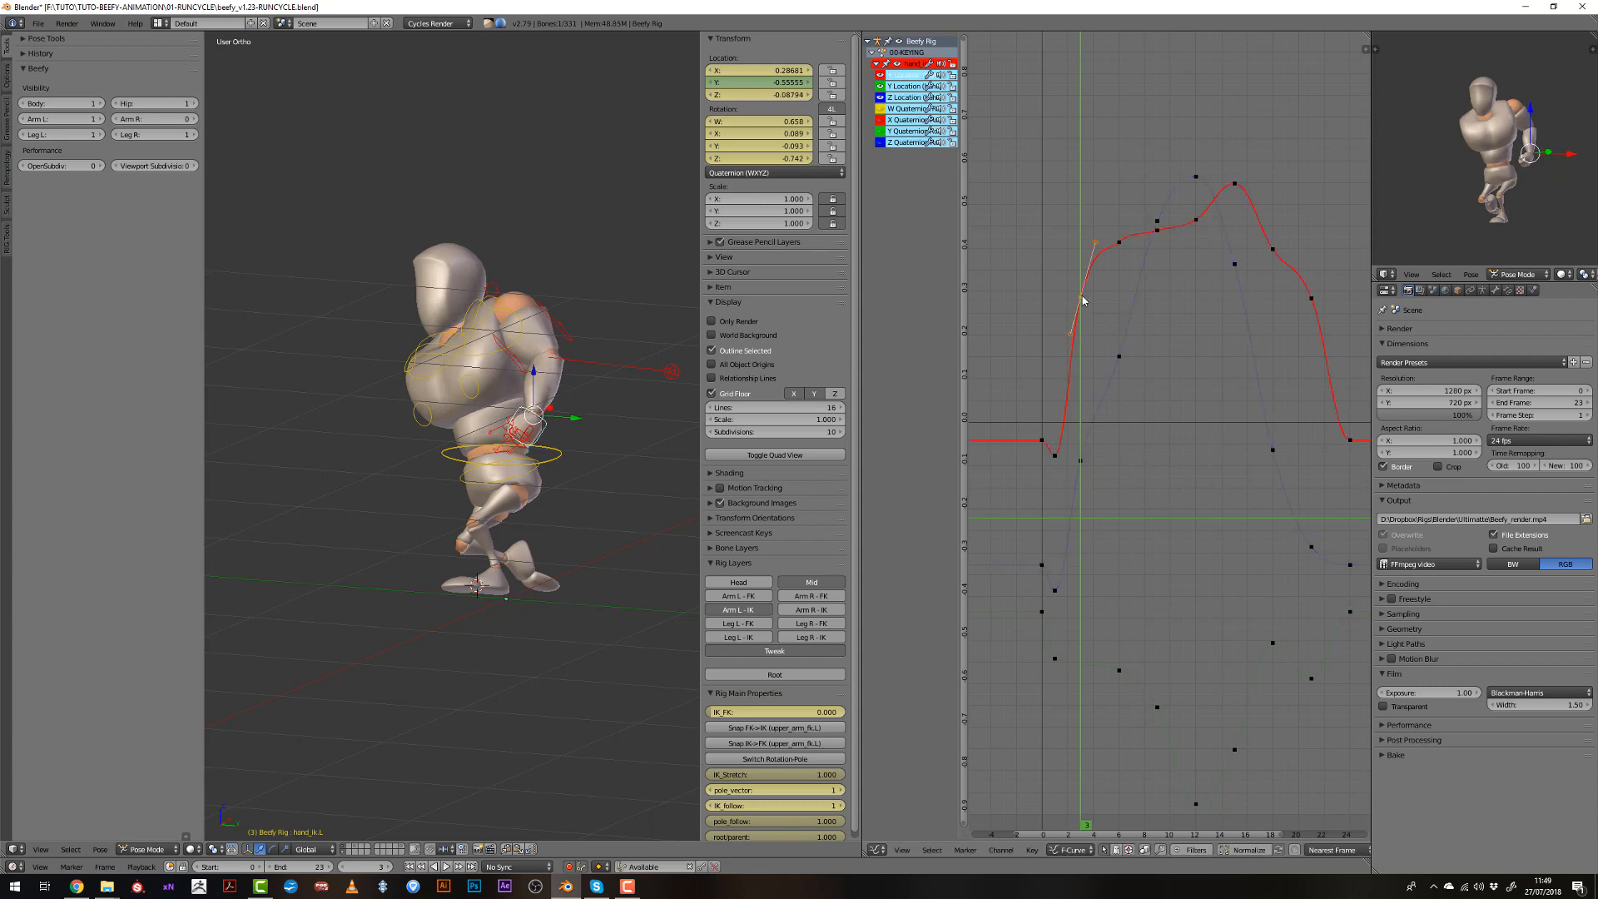
key(Escape)
click(1080, 444)
middle_drag(518, 491, 592, 526)
Lower the hand's X Location keyframe at frame 6 to about 0.37 and delete the one at frame 15.
drag(1039, 432, 1115, 445)
middle_drag(574, 499, 462, 483)
right_click(1120, 253)
key(g)
click(1120, 266)
drag(1120, 266, 1086, 296)
click(1157, 248)
right_click(1233, 195)
key(x)
click(1231, 198)
Move the hand's X Location keyframe from frame 12 to frame 13 and lower it to about 0.22.
drag(1079, 364, 1196, 266)
right_click(1195, 243)
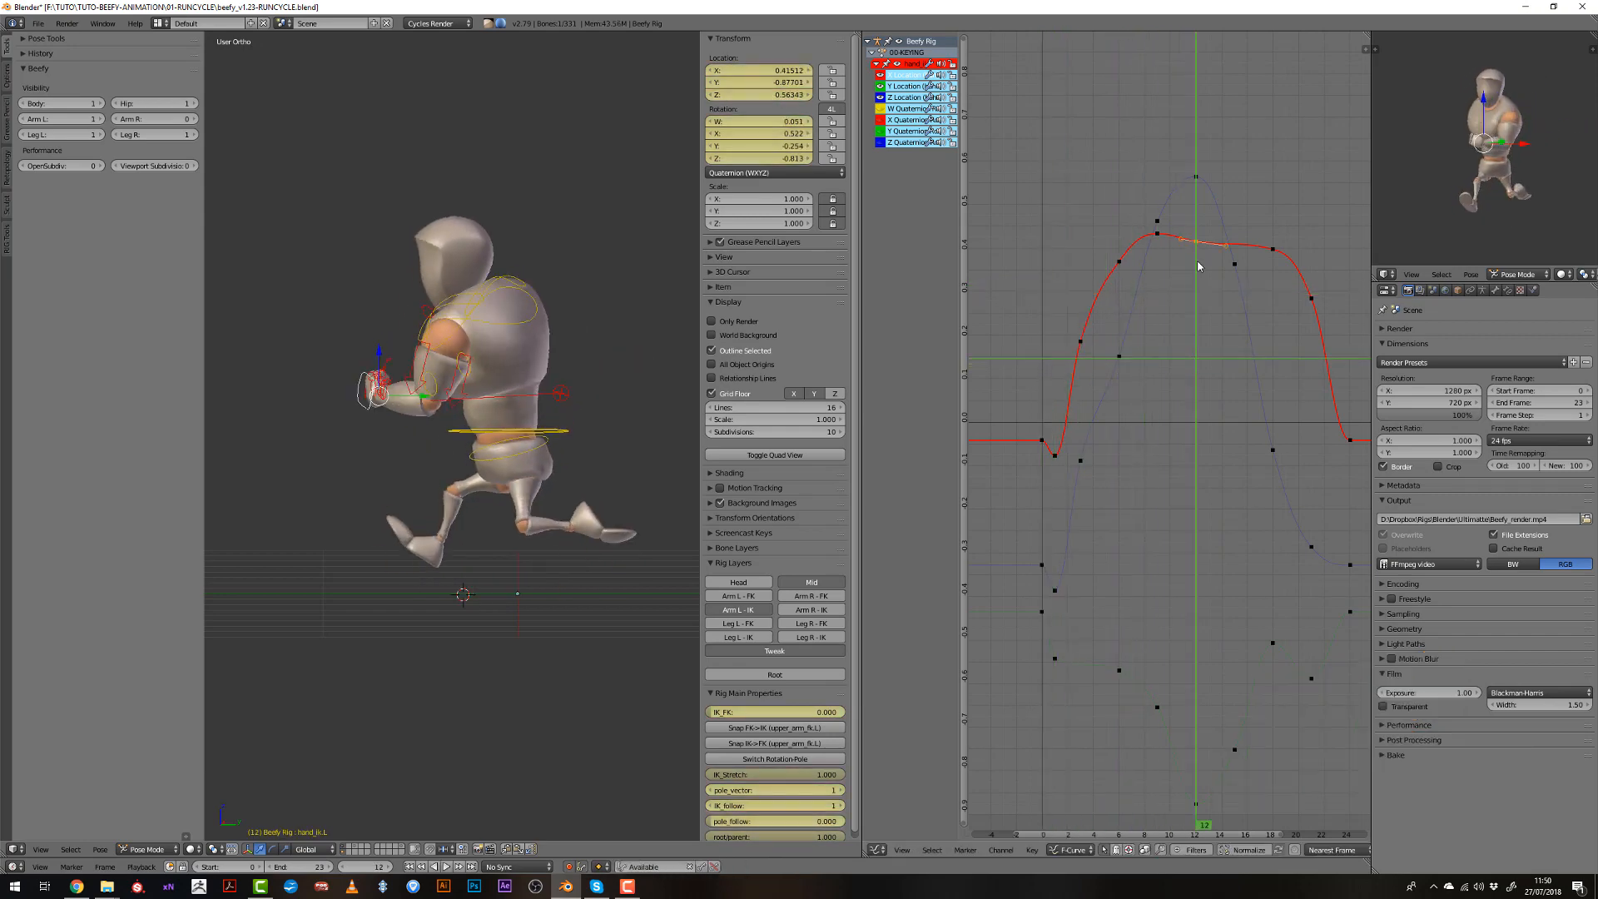
click(1192, 354)
mouse_move(1191, 355)
mouse_down()
mouse_move(1152, 358)
mouse_move(1183, 345)
mouse_up()
key(g)
click(1193, 345)
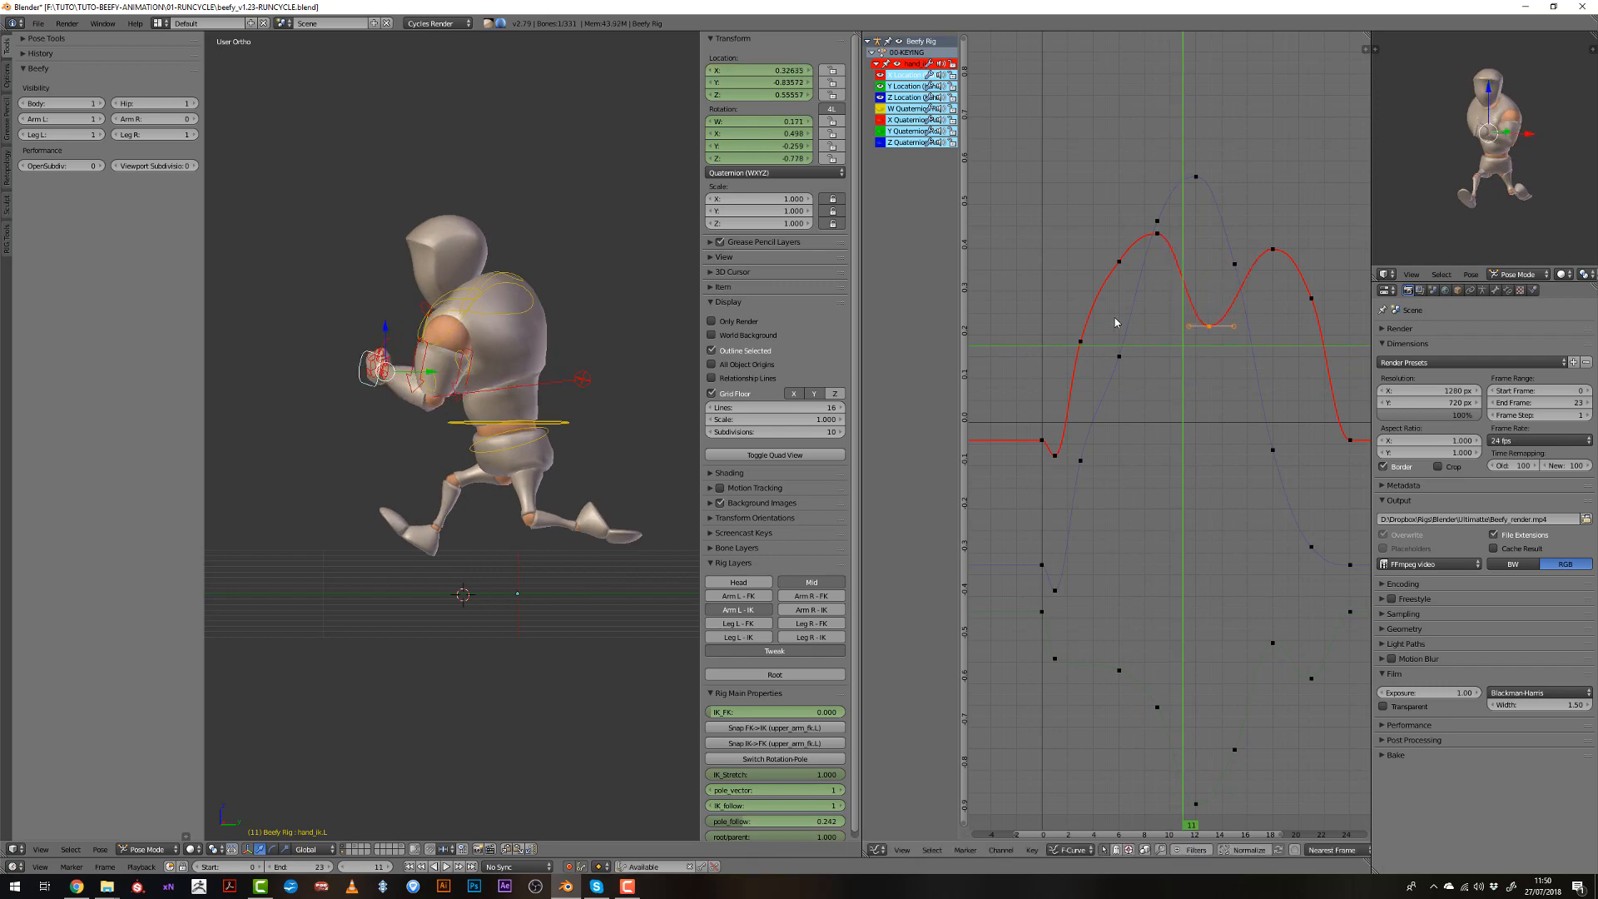
Replace the X Location keyframes at frames 6 and 9 with a single one at frame 7, about 0.48, and play the cycle.
click(1150, 242)
click(1132, 264)
right_click(1132, 264)
key(alt+a)
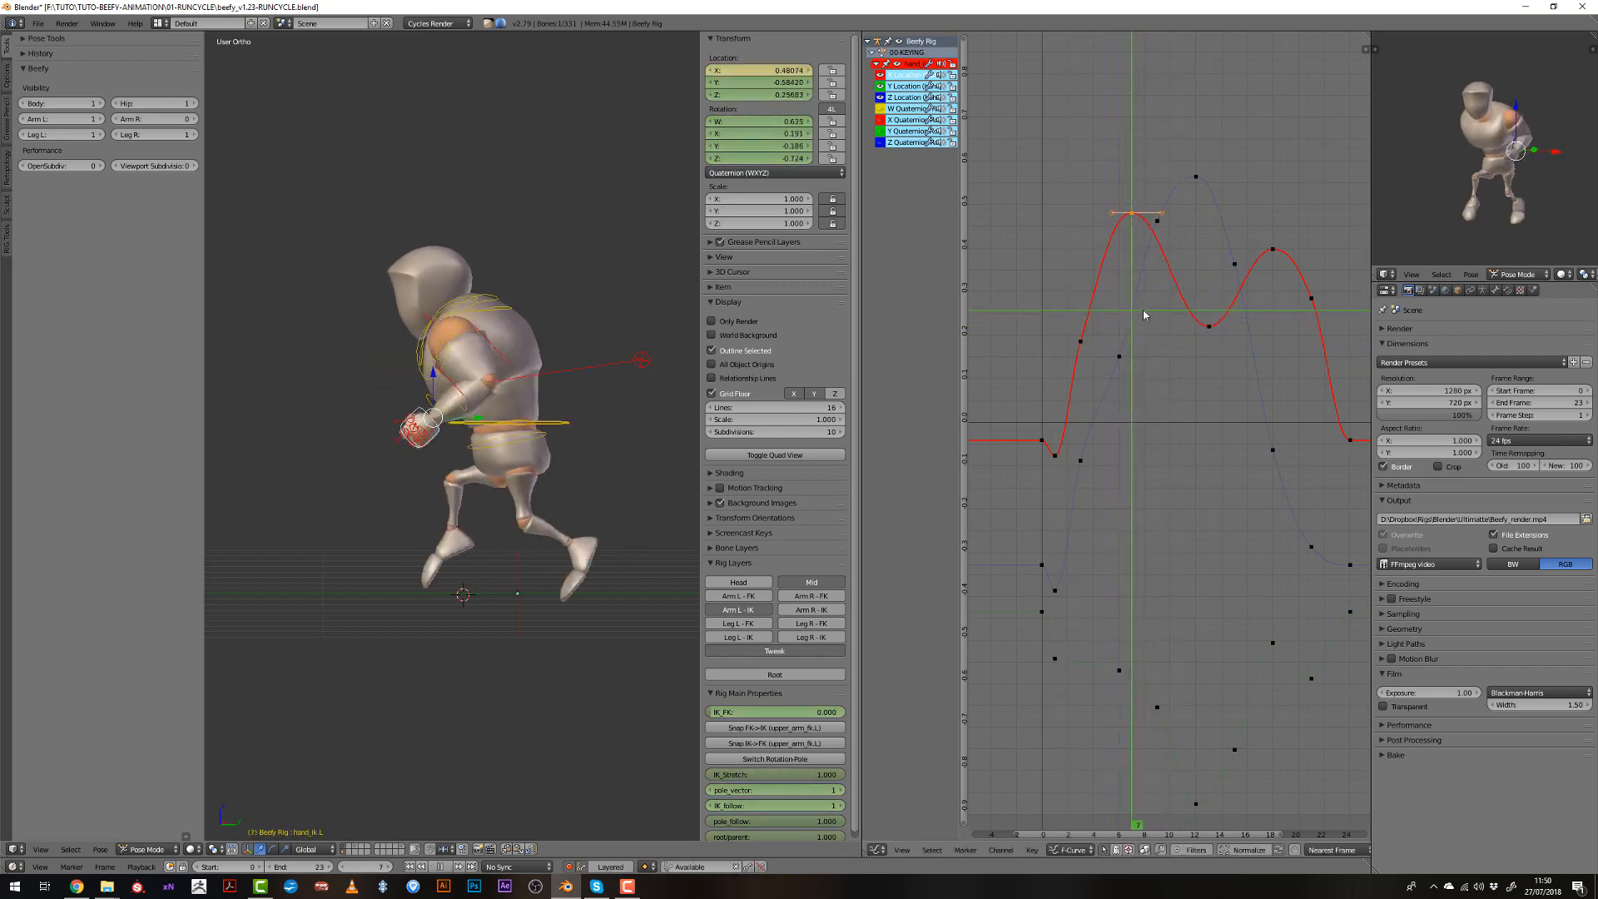
drag(1221, 320, 1079, 487)
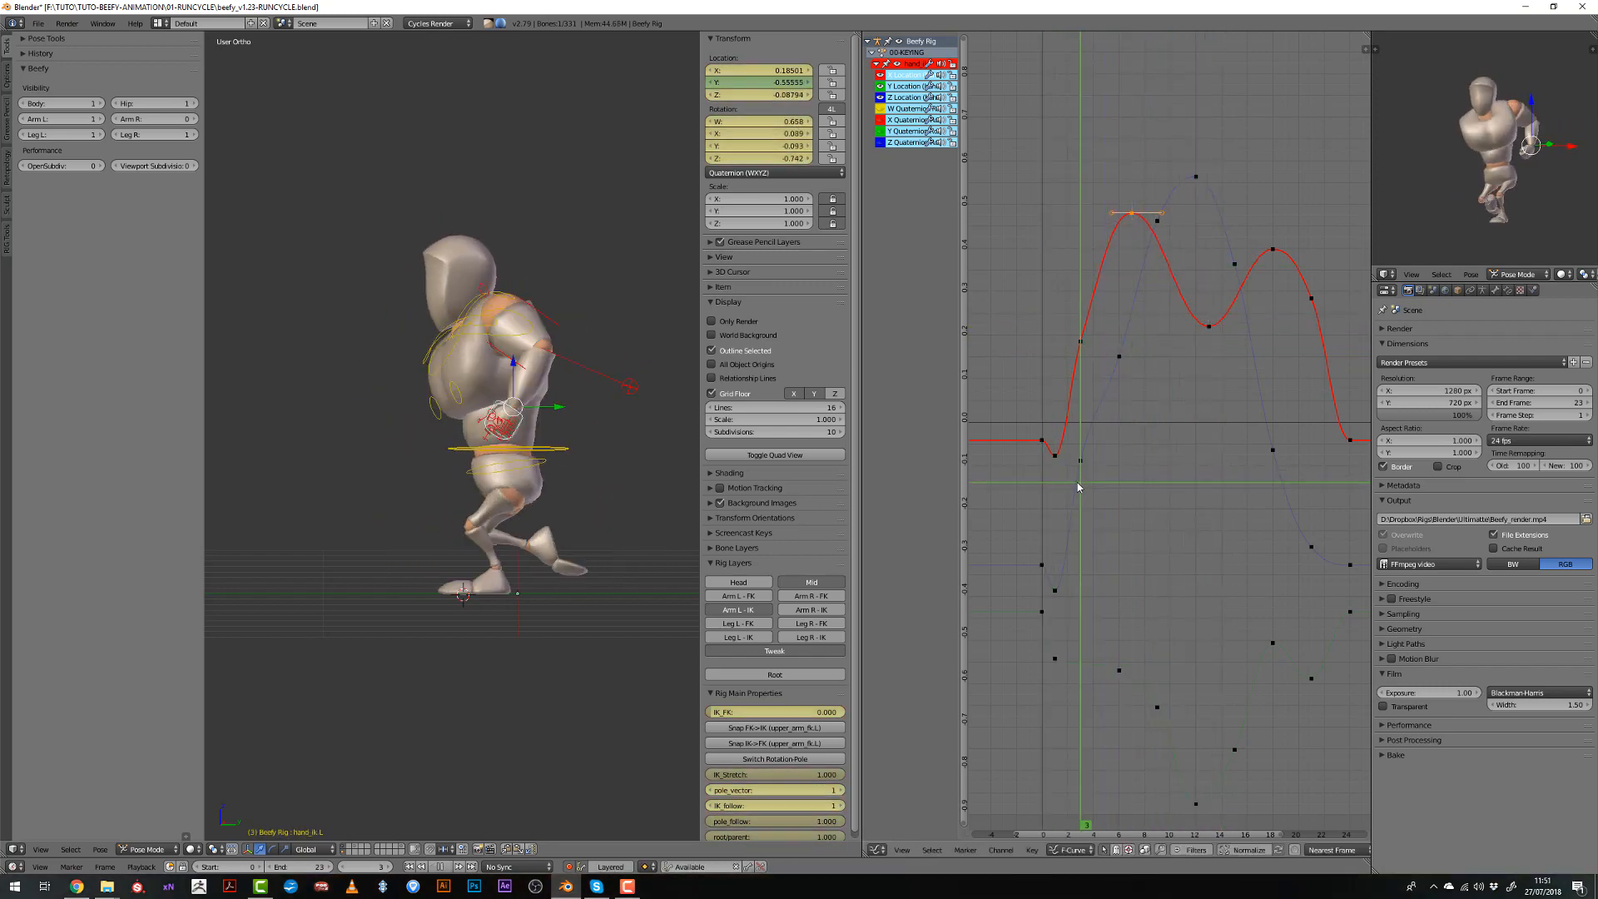
Move the hand's Z Location keyframe at frame 3 to frame 4, about -0.15, and the one at frame 12 to frame 13.
click(1084, 543)
drag(1084, 543, 1208, 537)
middle_drag(1178, 332, 1133, 376)
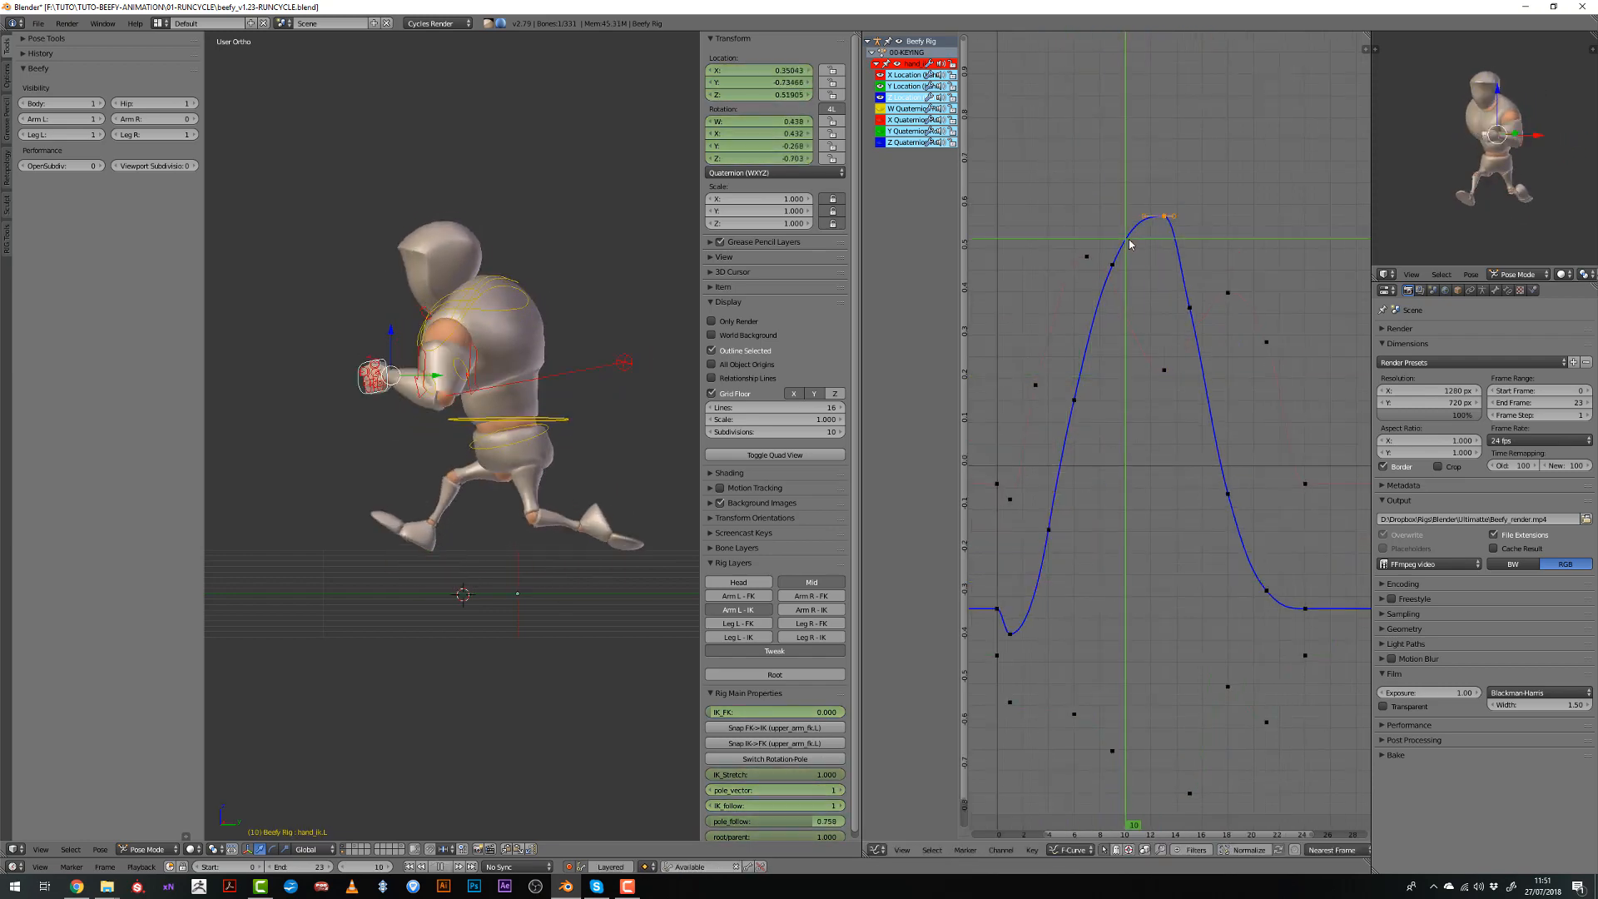
key(x)
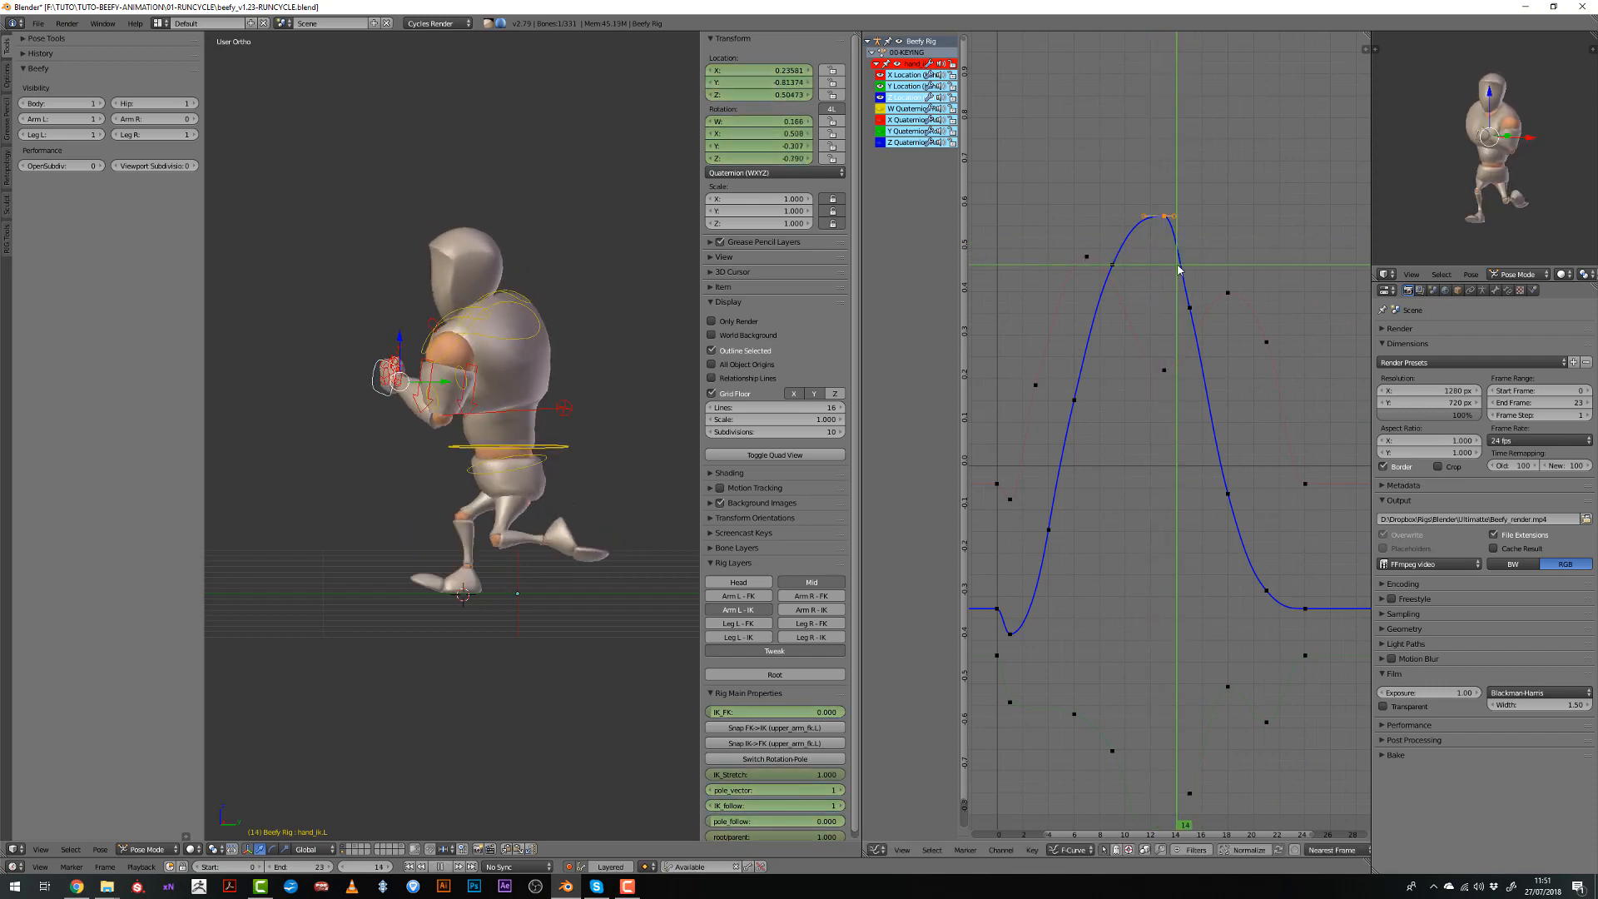
Raise the hand's Z Location keyframe at frame 15 to about 0.44.
drag(1177, 268, 1192, 279)
click(1190, 291)
key(alt+a)
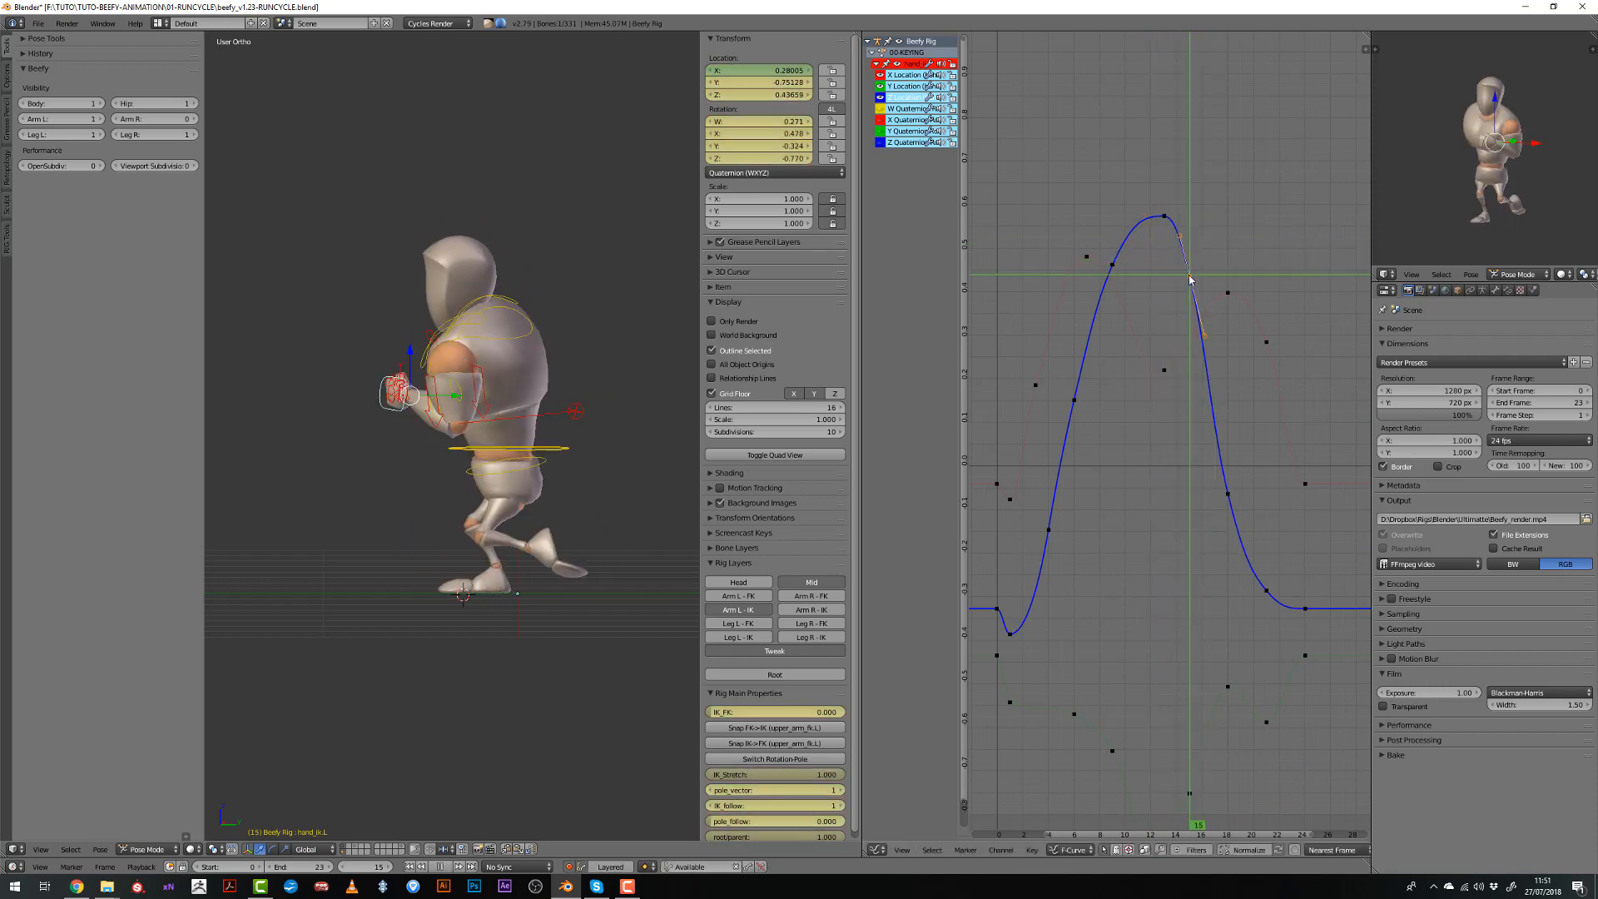
Play and scrub through the run cycle from the front to check the left hand's path.
key(alt+a)
key(KP_1)
drag(1095, 311, 1191, 315)
mouse_move(1119, 505)
middle_down()
mouse_move(1115, 410)
mouse_move(1194, 209)
middle_up()
click(1069, 411)
key(alt+a)
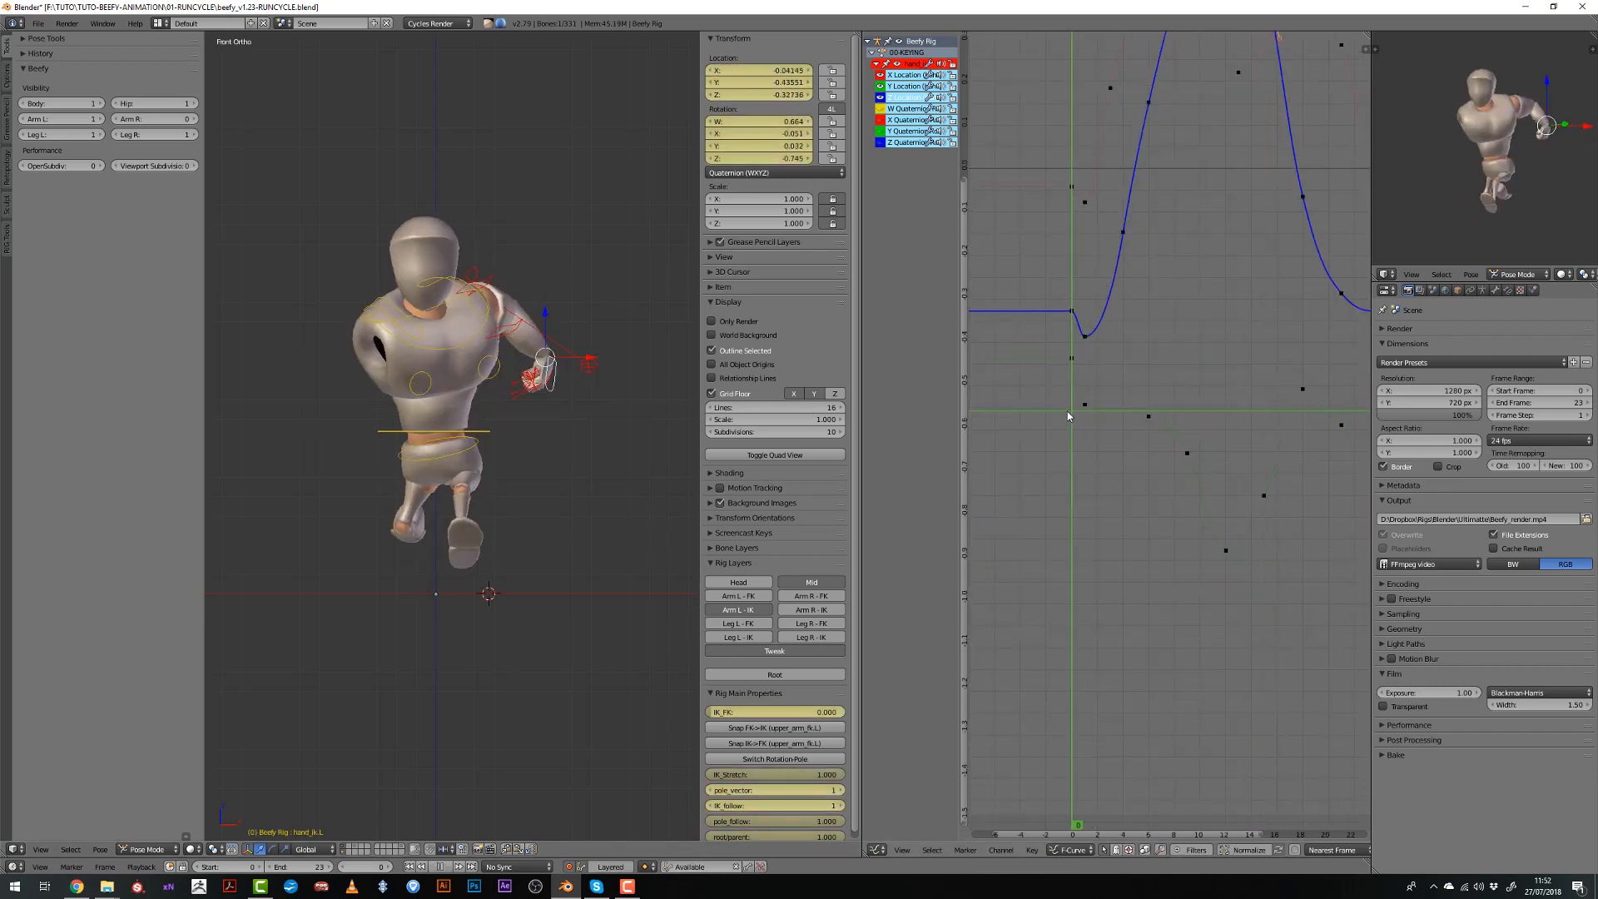
Lower the hand's Y Location keyframe at frame 0 to about -0.57.
right_click(1072, 361)
key(g)
key(y)
click(1072, 425)
drag(1072, 425, 1148, 414)
Move the hand's Y Location keyframe from frame 1 to frame 3 at about -0.49.
right_click(1089, 407)
key(g)
key(x)
click(1113, 410)
click(1110, 394)
Delete the hand's Y Location keyframe at frame 6 and play back the cycle.
right_click(1148, 416)
key(x)
key(Return)
key(alt+a)
middle_drag(1153, 420, 1117, 355)
click(1125, 366)
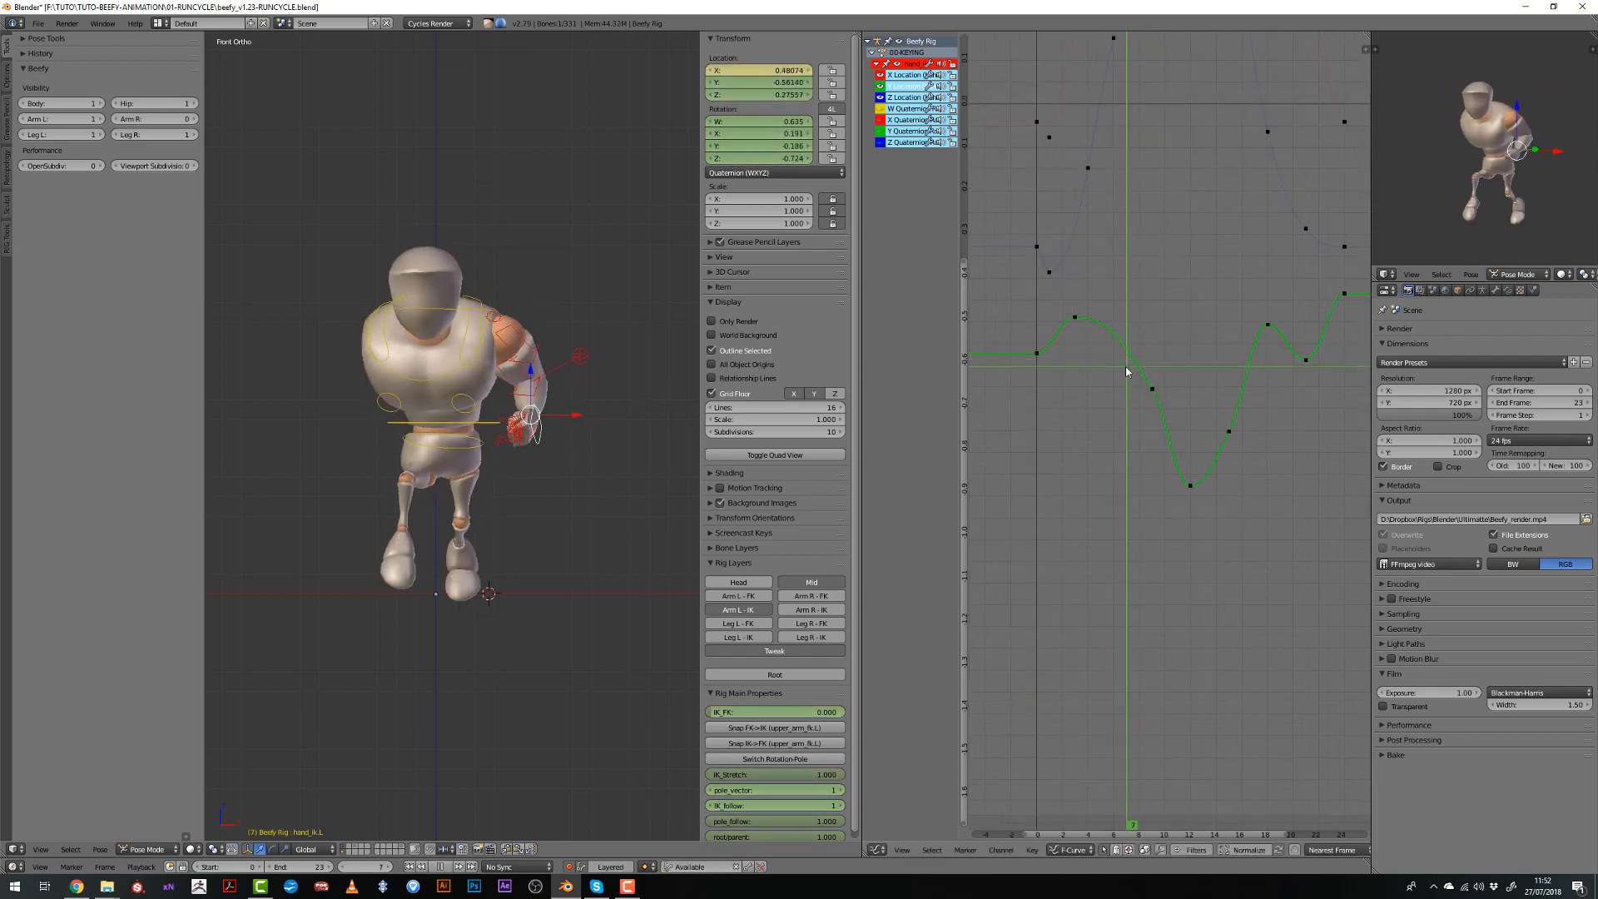
Move the hand's Y Location keyframe from frame 9 to frame 7 and replay the cycle.
key(alt+a)
right_click(1145, 398)
key(g)
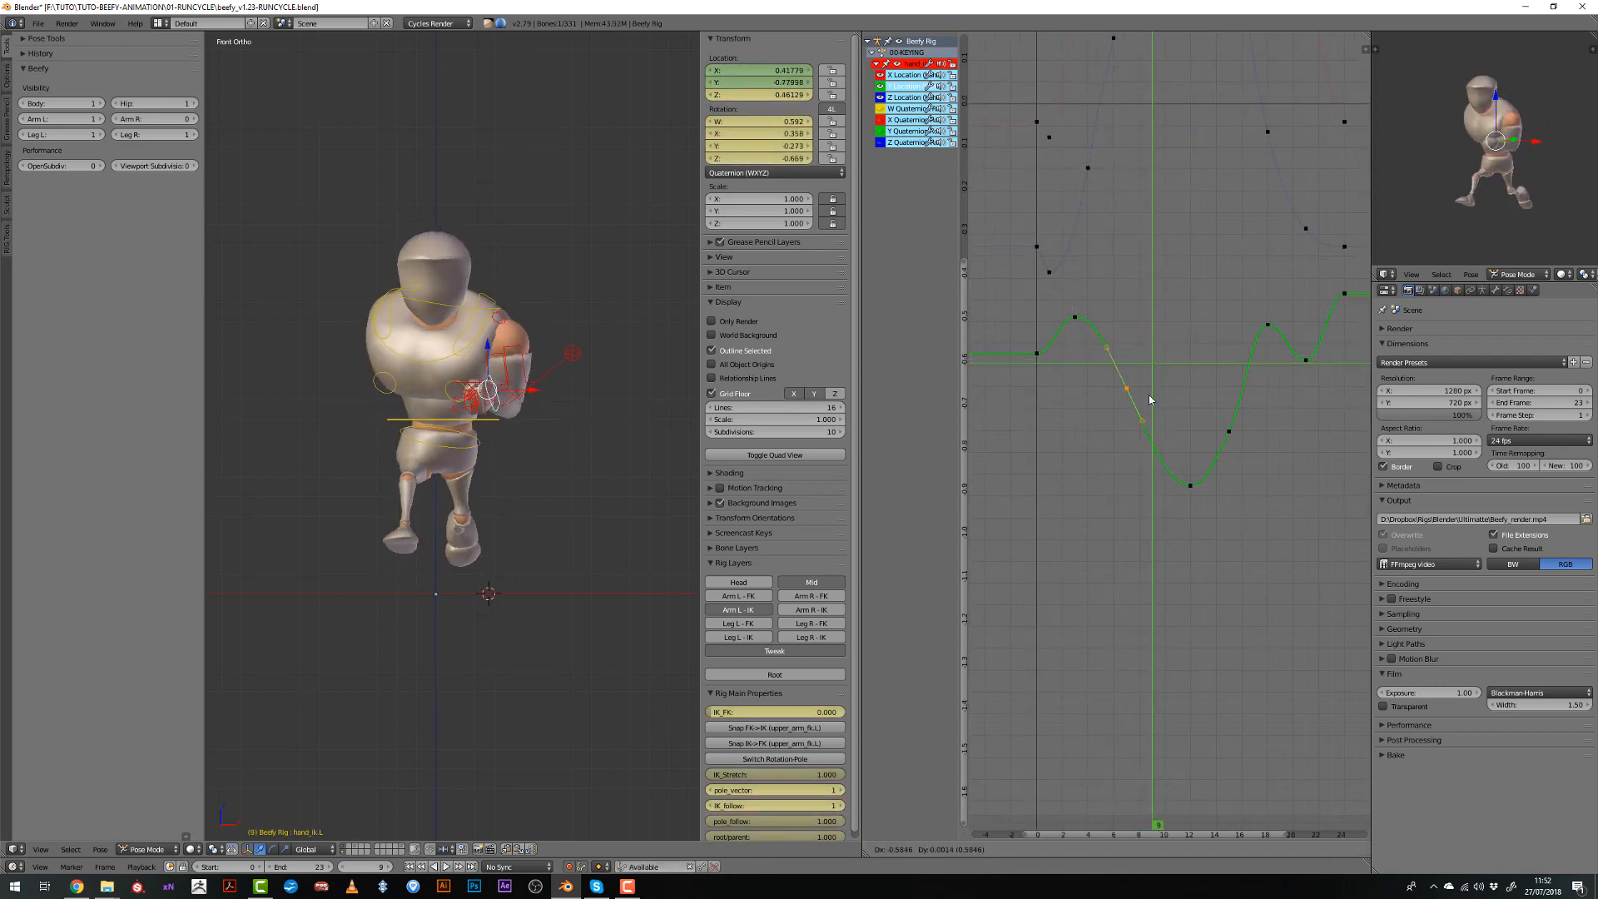
click(1149, 394)
key(alt+a)
key(alt+a)
Move the hand's lowest Y Location keyframe from frame 12 to frame 11.
drag(1154, 395, 1229, 406)
middle_drag(1199, 403, 1151, 357)
click(1144, 418)
right_click(1146, 439)
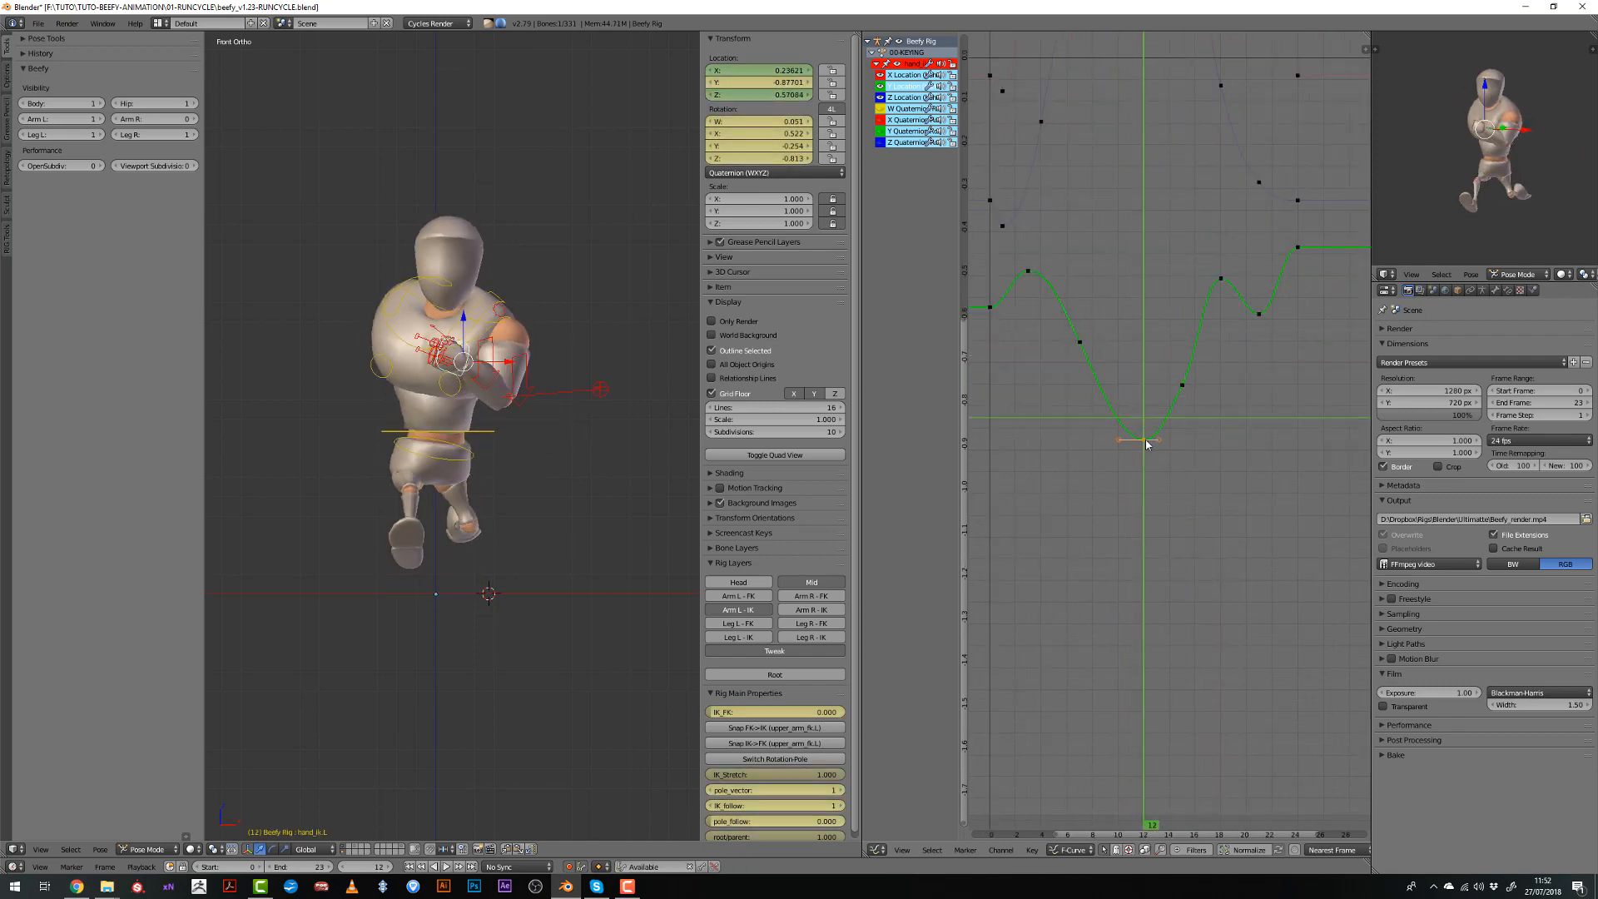
key(g)
click(1134, 441)
Duplicate the Y Location keyframe at frame 11 onto frame 13, slightly lower at about -0.90.
key(shift+d)
drag(1134, 445, 1233, 425)
click(1156, 449)
key(g)
click(1164, 459)
key(alt+a)
Move the hand's Y Location keyframe from frame 18 to frame 19 and raise it to about -0.45.
click(1190, 442)
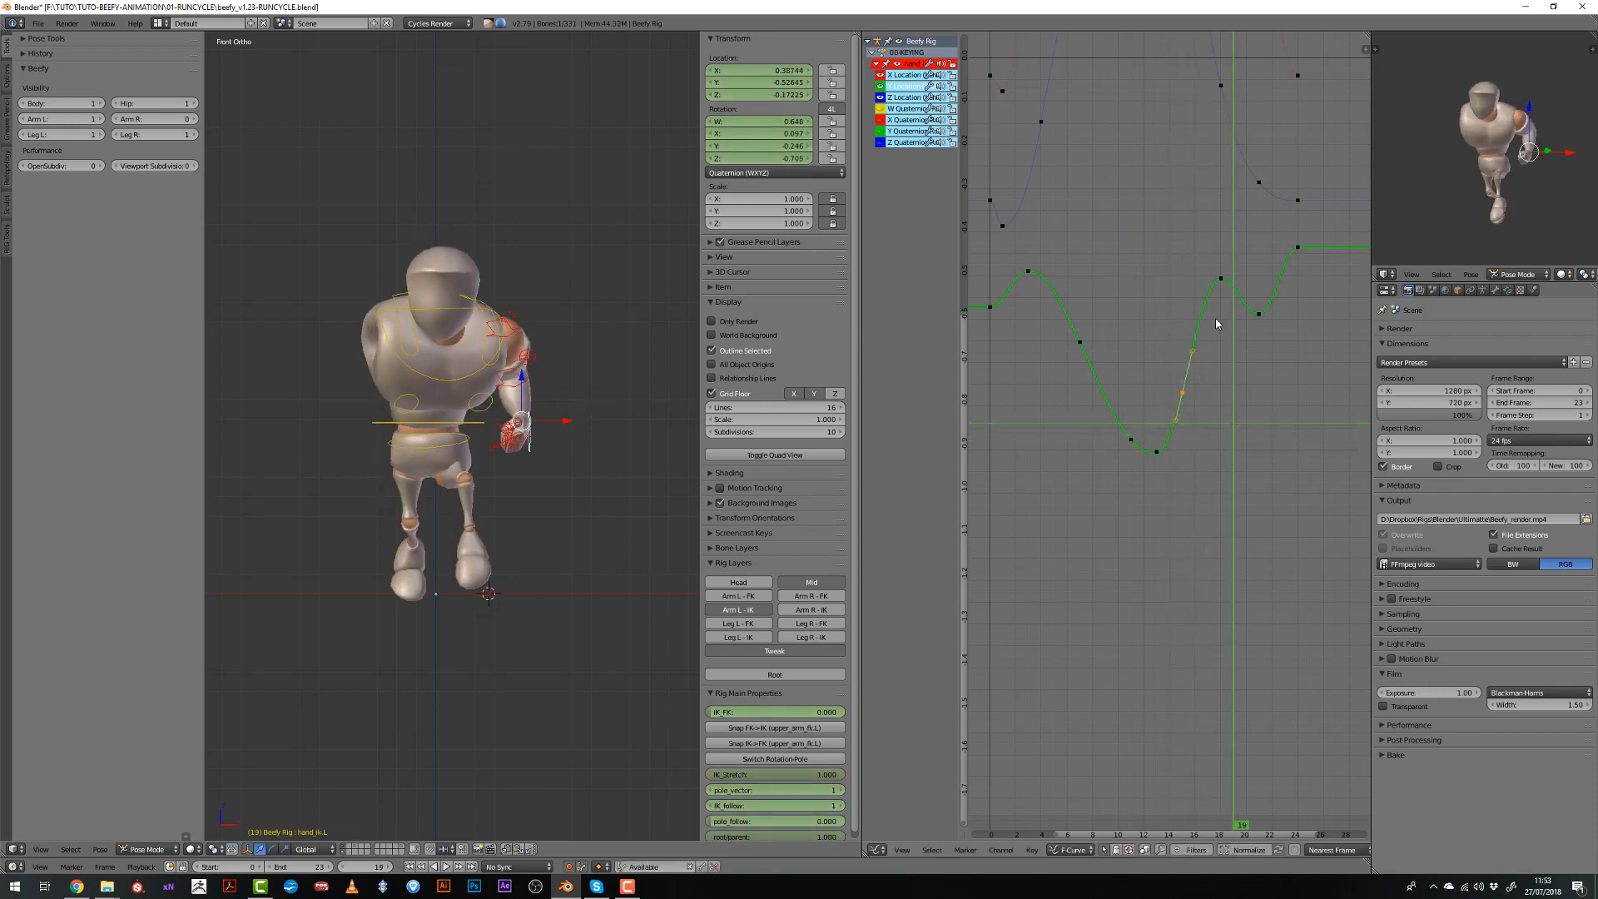
middle_drag(649, 399, 508, 400)
right_click(1221, 278)
key(g)
click(1233, 252)
key(KP_1)
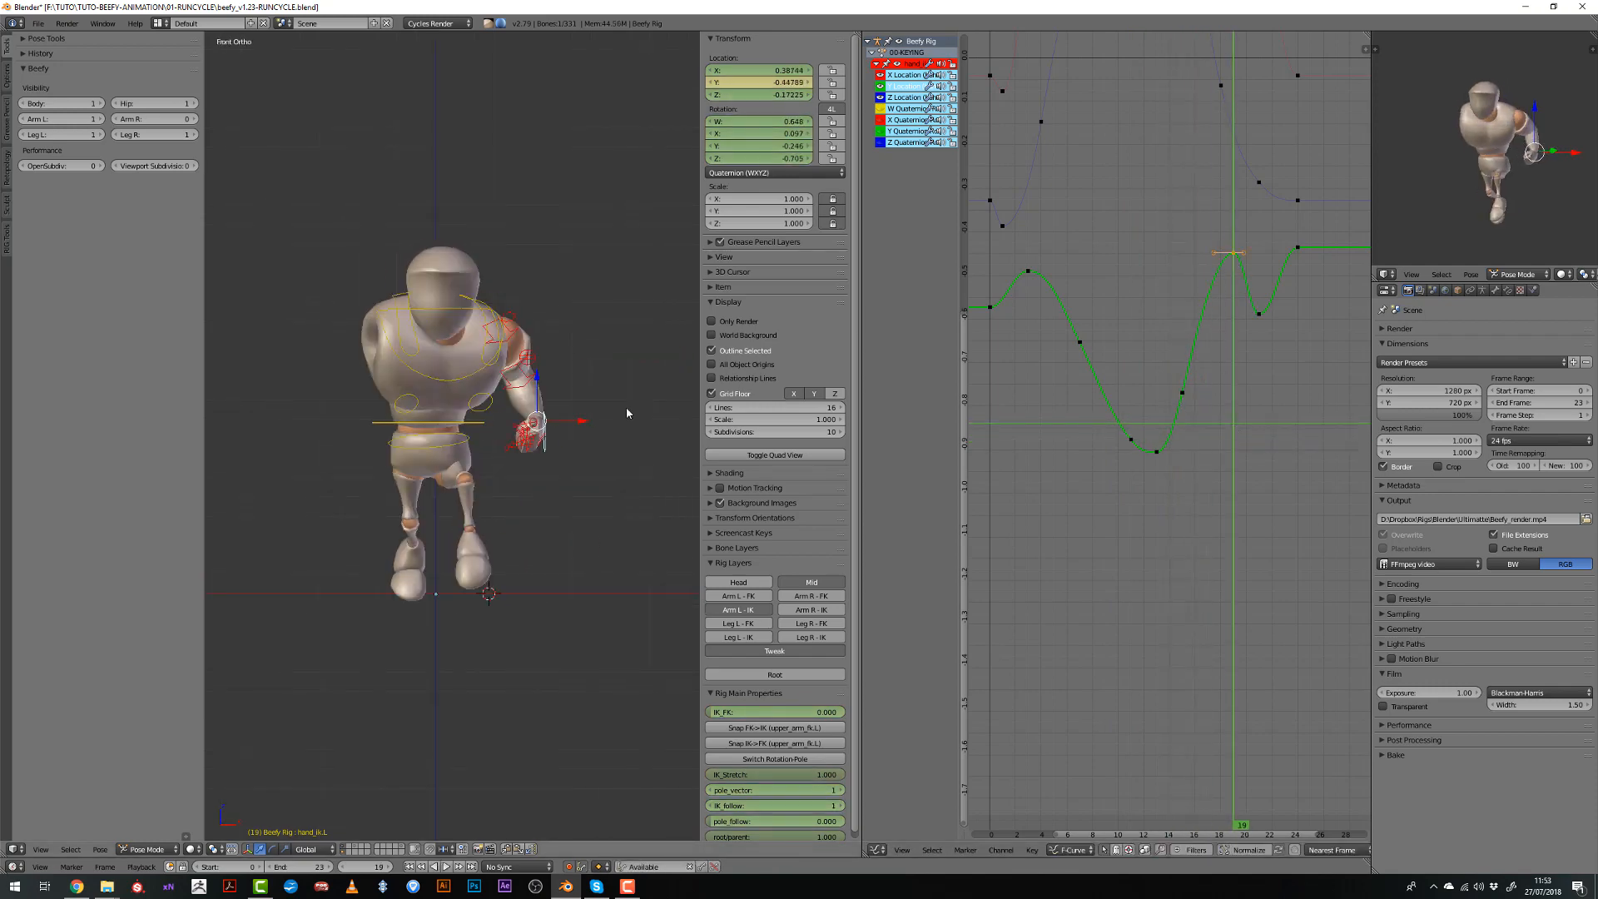
Even out the Y Location loop by deleting the keyframe at frame 21 and matching frame 24 to frame 0.
middle_drag(1192, 291, 1251, 297)
drag(1249, 332, 1085, 304)
click(1060, 360)
right_click(1046, 314)
Move the hand's Y Location keyframe from frame 3 to frame 4.
scroll(1089, 306, down, 2)
right_drag(1096, 308, 1107, 310)
drag(1105, 310, 1099, 311)
Lower the hand's X Location keyframe at frame 3 to about 0.09 and scrub the opening frames.
middle_drag(1099, 311, 1101, 466)
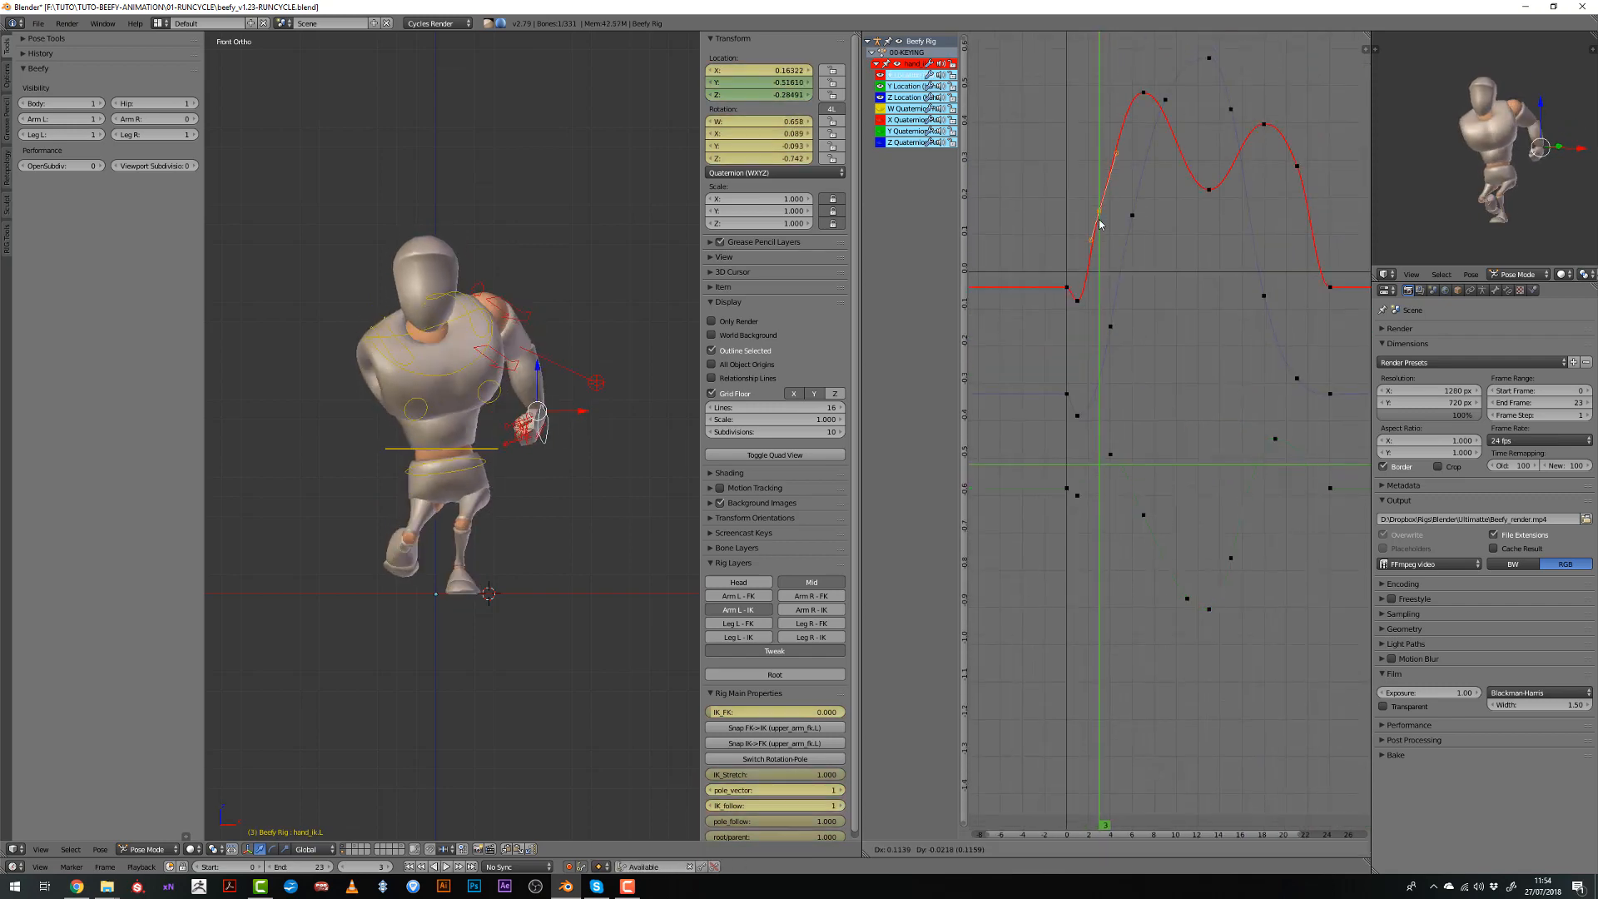
drag(1052, 309, 1108, 325)
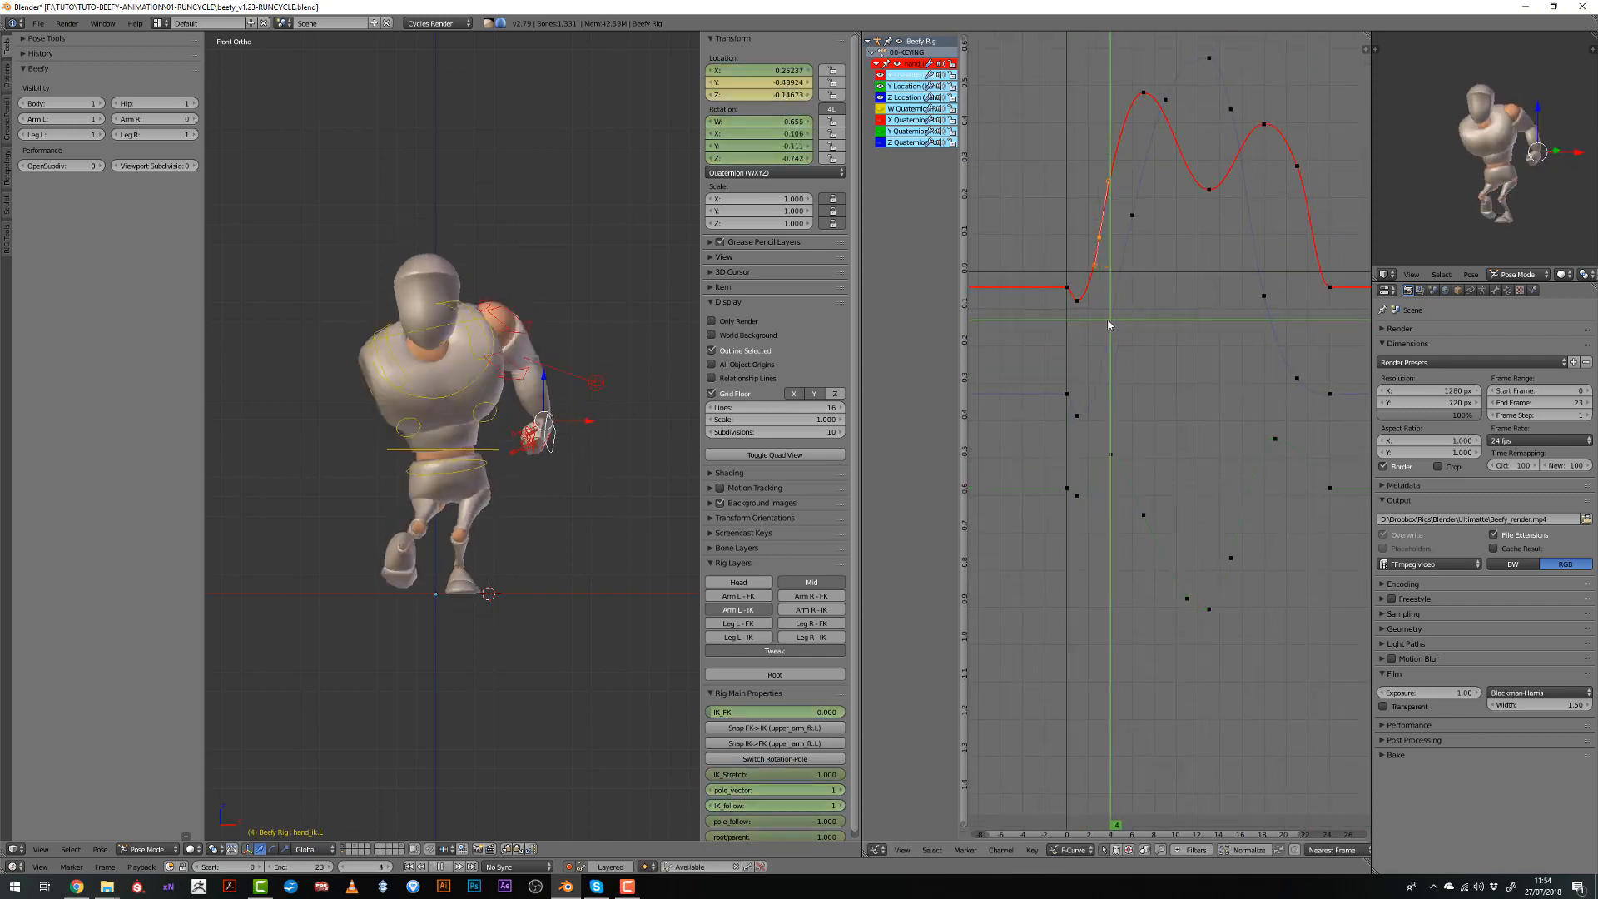
middle_drag(649, 333, 494, 350)
drag(1070, 253, 1109, 248)
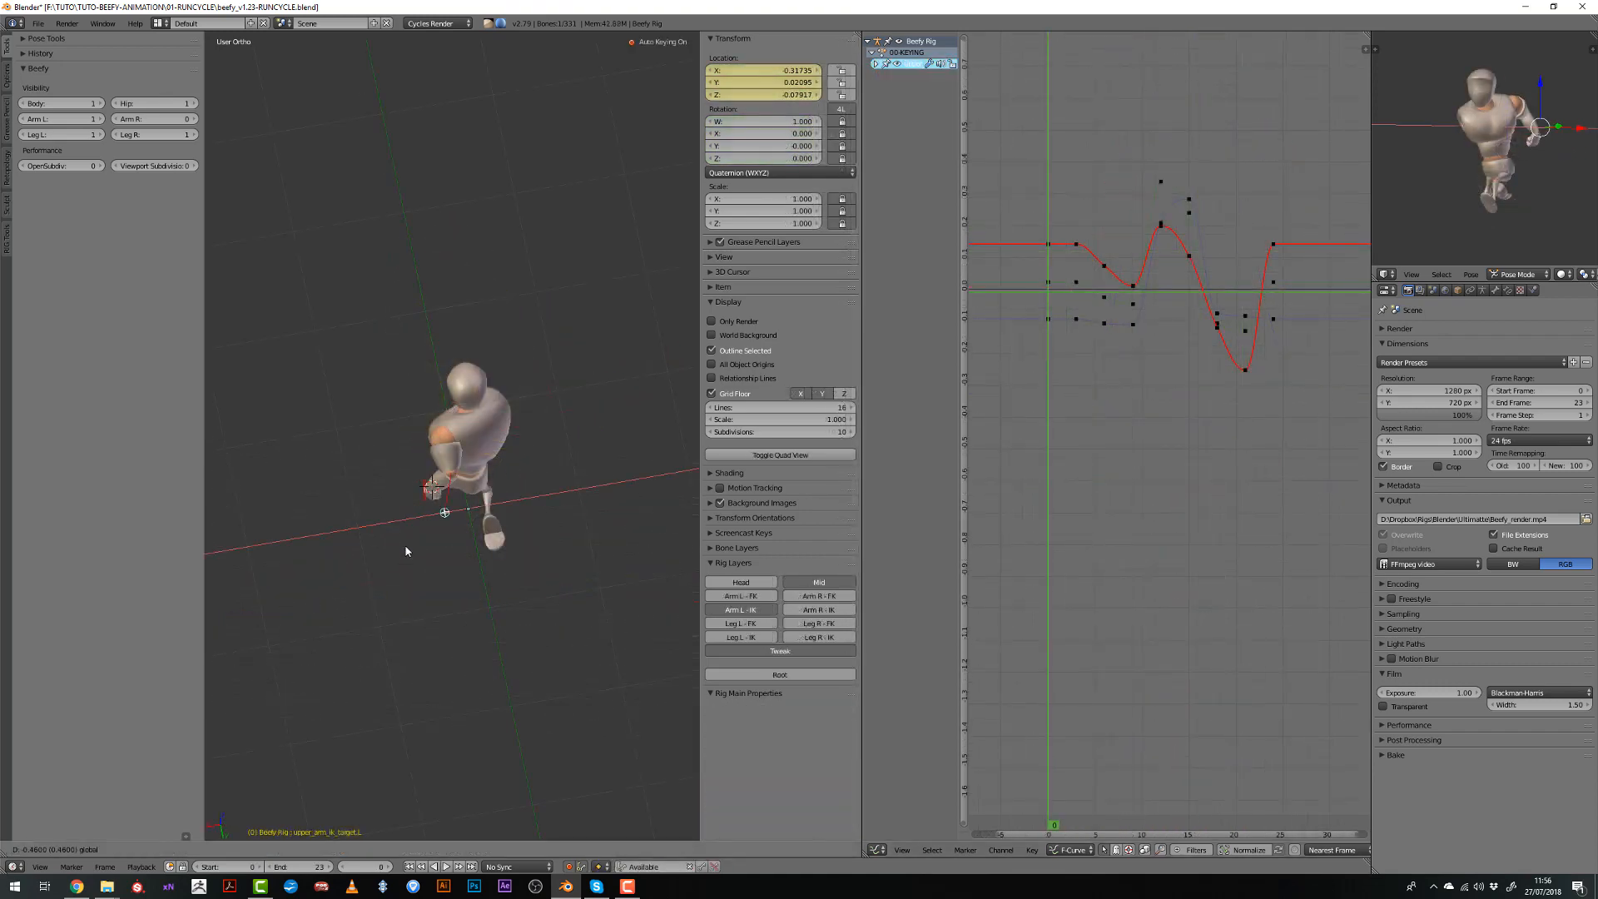
Reposition upper_arm_ik_target.L at frame 0 to about X -0.32, Y -0.24, Z -0.15.
click(406, 551)
middle_drag(405, 551, 505, 554)
click(539, 572)
Delete the upper arm IK target's keyframes after frame 0 and duplicate its frame 0 keyframes onto frame 24.
key(a)
key(b)
drag(1254, 396, 1253, 396)
key(Delete)
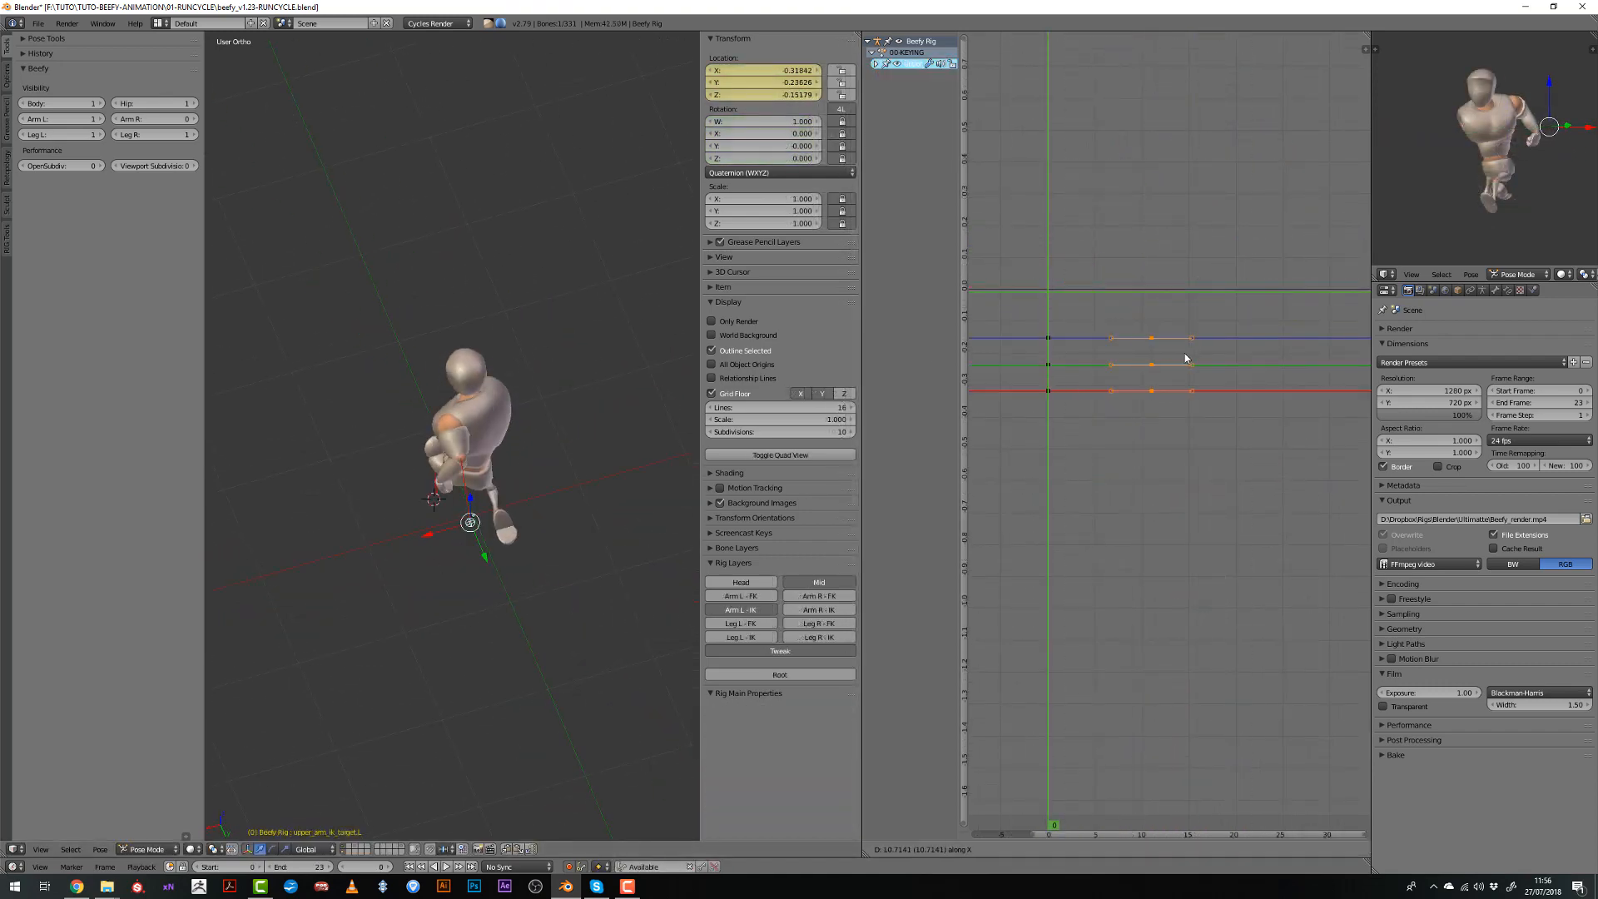
click(1274, 352)
At frame 4, move the upper arm IK target outward along X to about 0.17.
click(1084, 383)
middle_drag(485, 649, 429, 616)
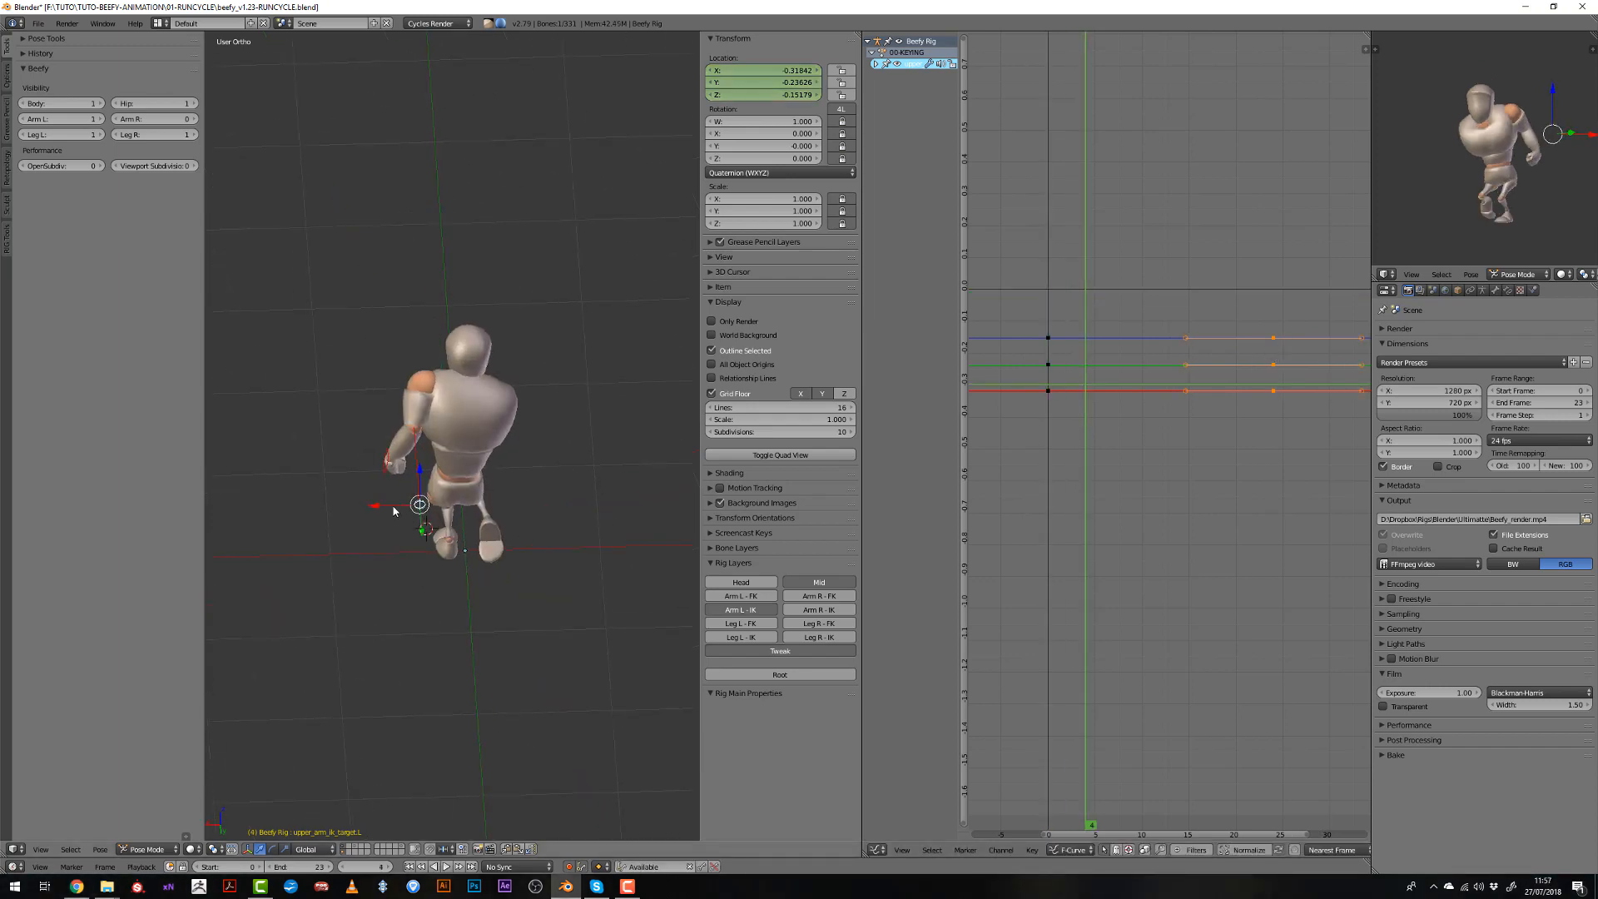
drag(393, 504, 327, 485)
click(328, 490)
At frame 11, move the upper arm IK target along the X axis to about 1.12.
drag(1087, 400, 1151, 403)
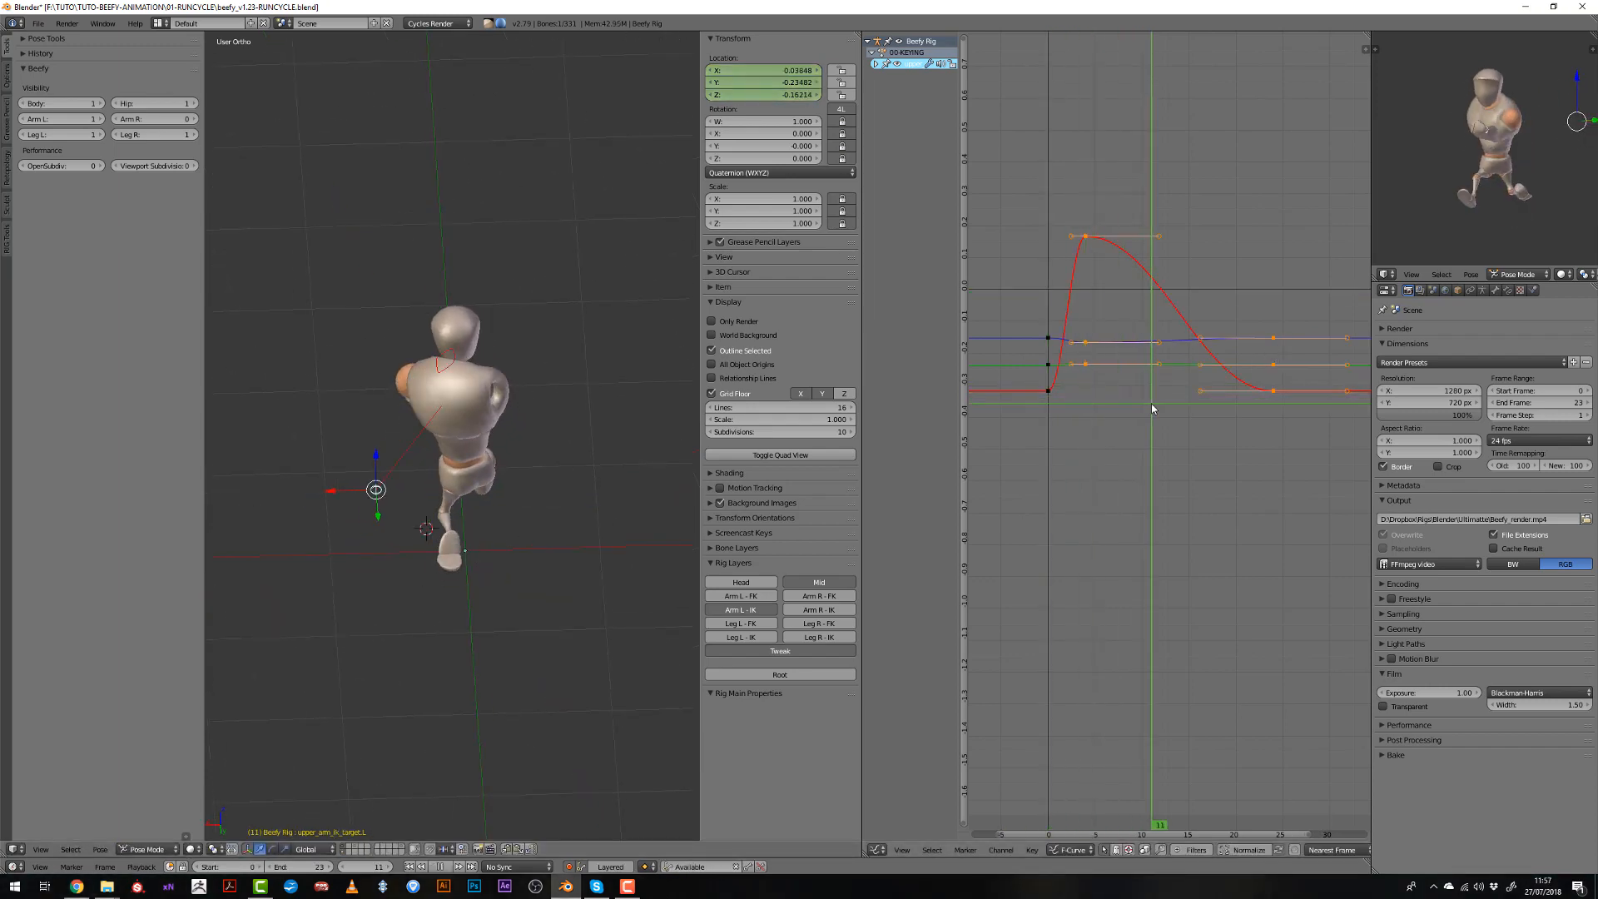
middle_drag(500, 541, 598, 549)
key(g)
key(x)
click(492, 562)
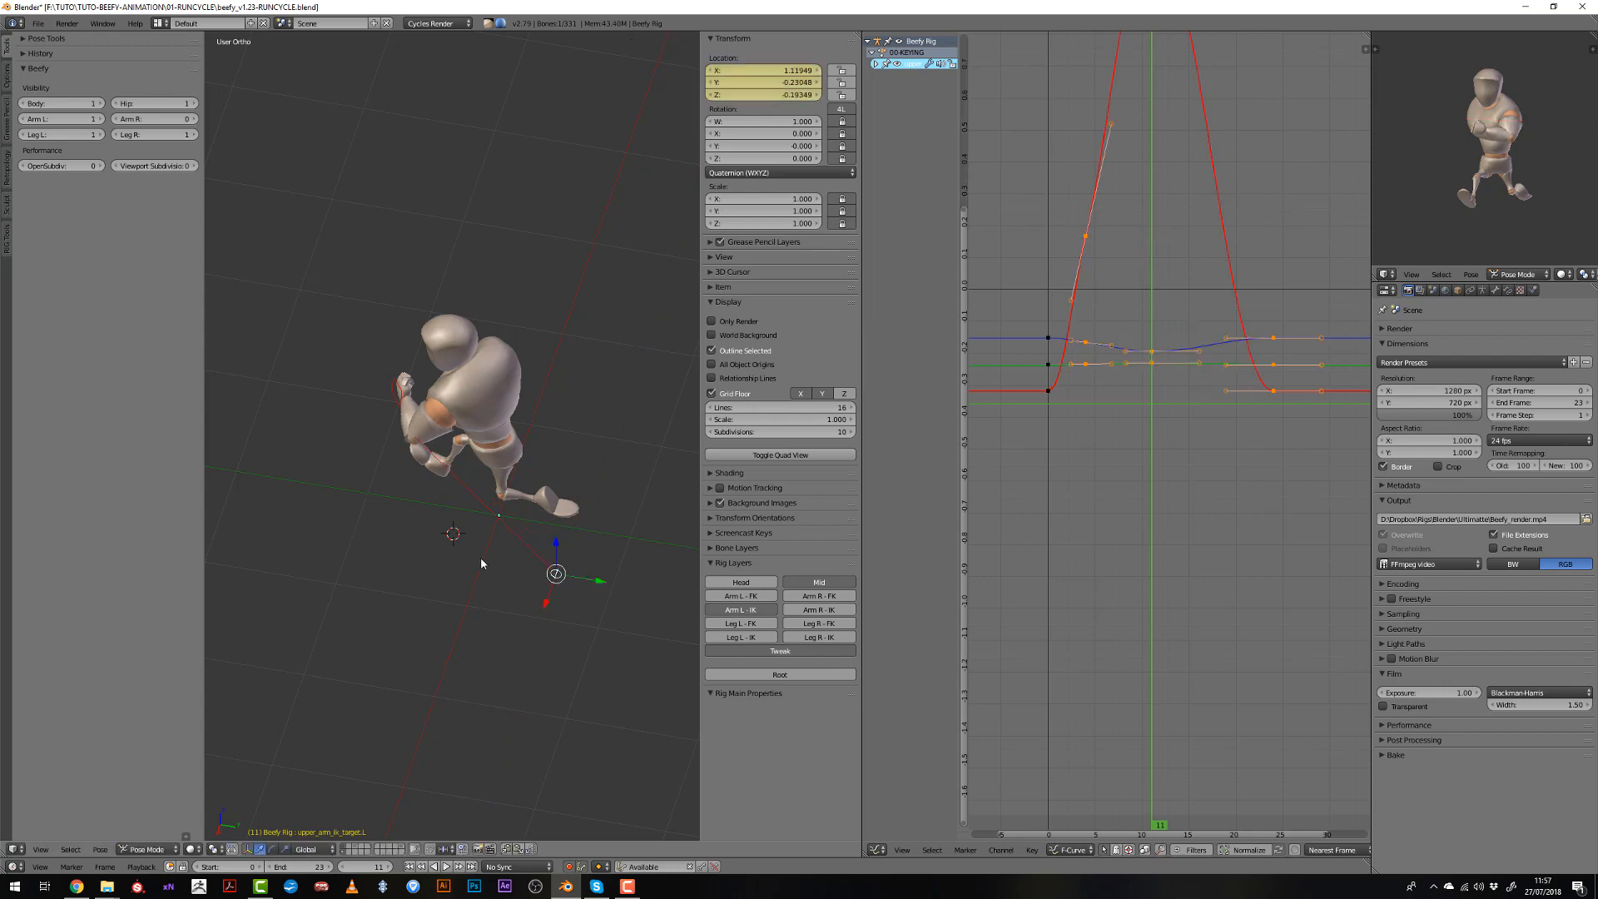
Raise the upper arm IK target's X location keyframe at frame 4 on its curve.
middle_drag(481, 557, 612, 491)
drag(1027, 356, 1085, 374)
middle_drag(562, 407, 342, 425)
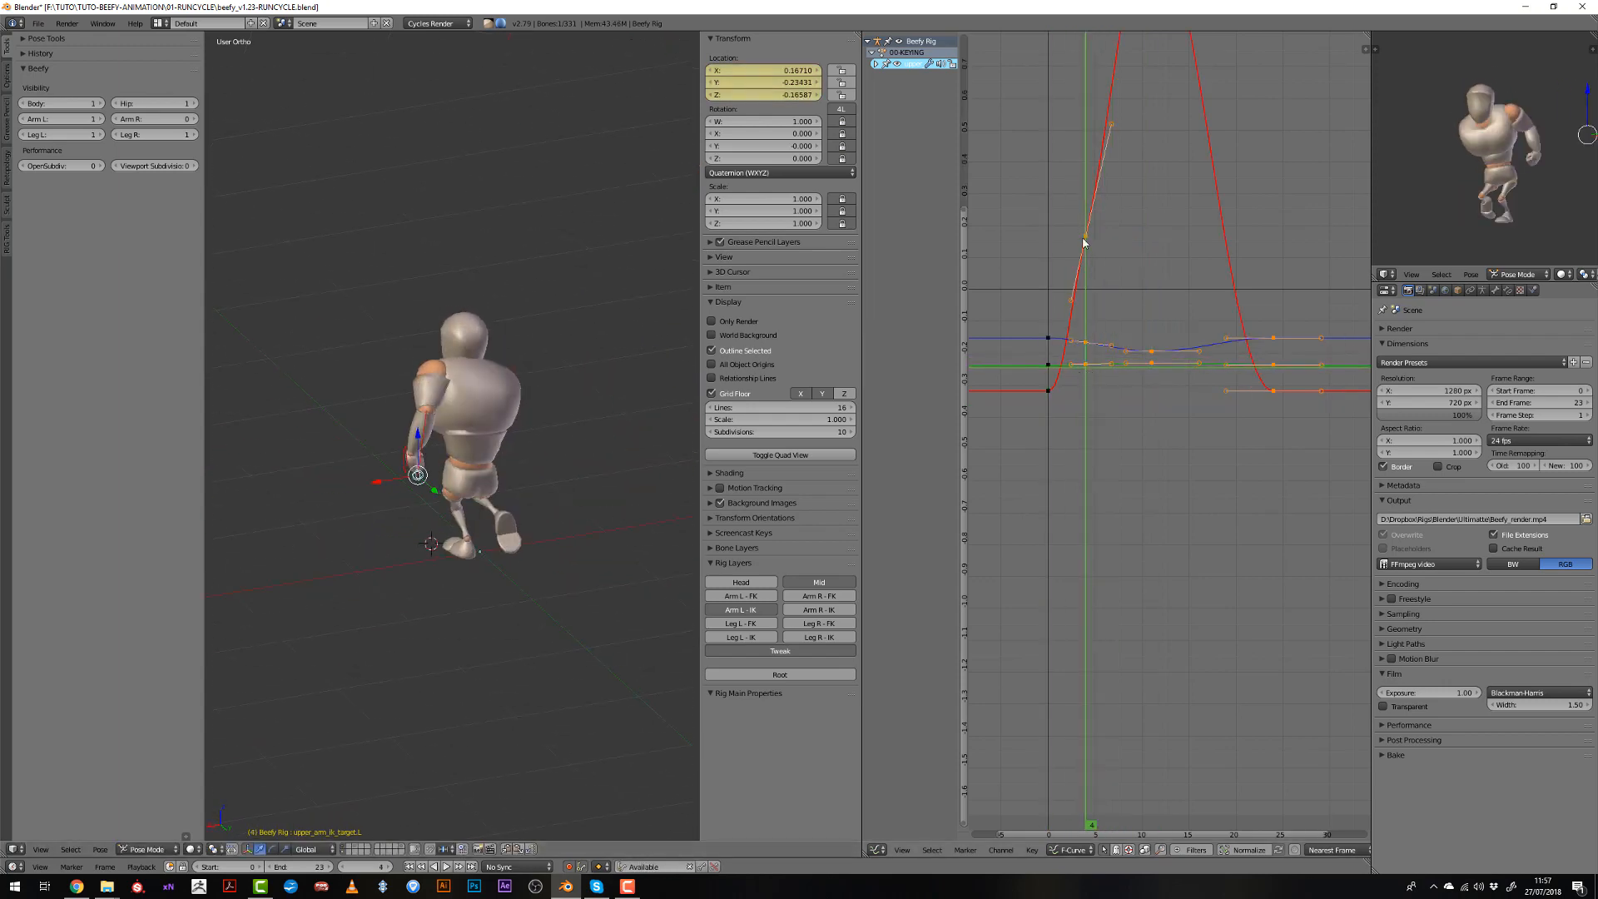
right_drag(1085, 236, 1085, 173)
At frame 17, move the upper arm IK target along X to about 0.2 and key it.
drag(1073, 285, 1206, 299)
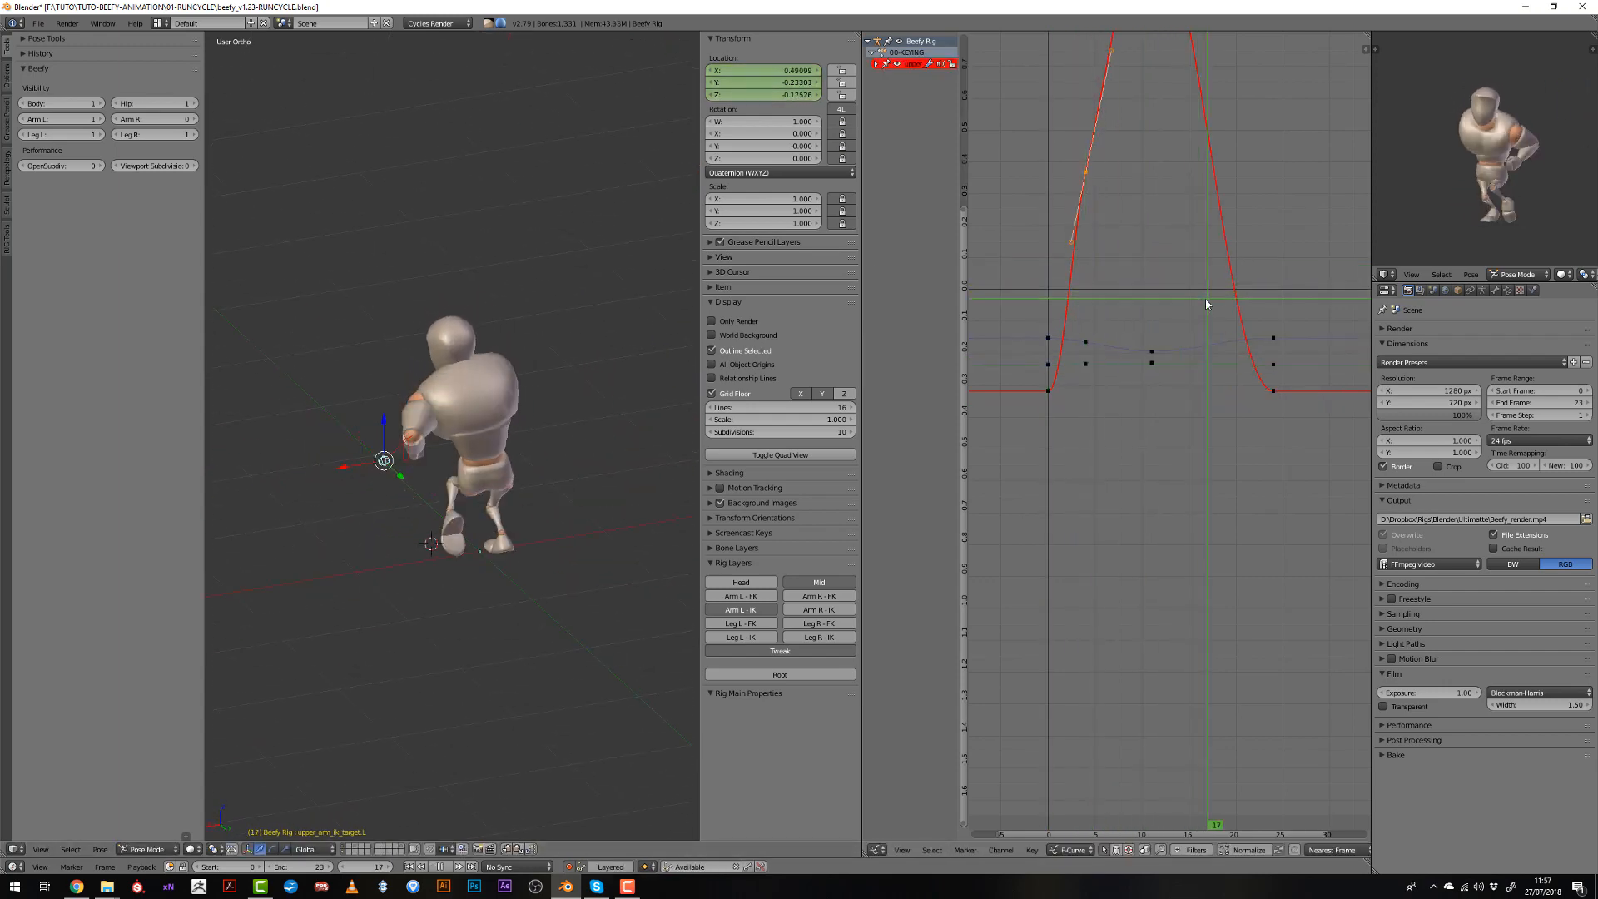
middle_drag(466, 445, 481, 505)
drag(383, 590, 423, 571)
Duplicate the upper arm IK target's frame 0 X location keyframe onto frame 1, placed slightly lower.
drag(1092, 341, 1083, 389)
scroll(1049, 412, up, 1)
right_click(1030, 385)
key(shift+d)
click(1046, 393)
key(Home)
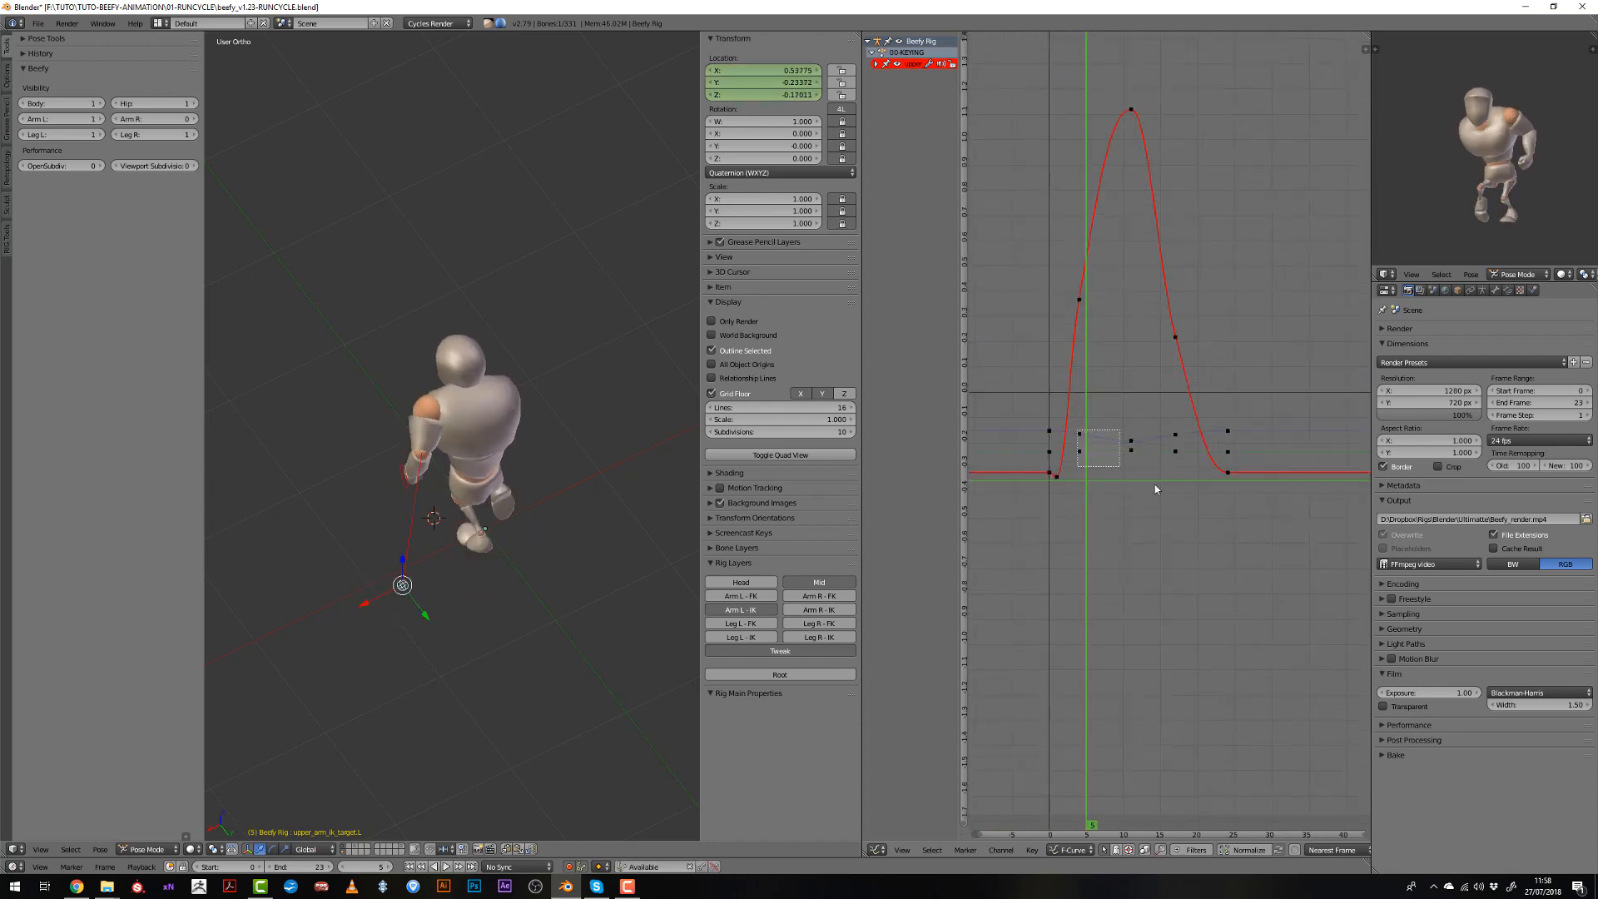
Delete the target's Y and Z location keyframes between frame 0 and frame 24.
right_click(1180, 433)
key(x)
click(1179, 435)
Lower the target's X location keyframe at frame 4 to about 0.2 and play the run cycle.
drag(1082, 481, 1063, 327)
scroll(1046, 486, up, 2)
click(1037, 490)
right_click(1038, 492)
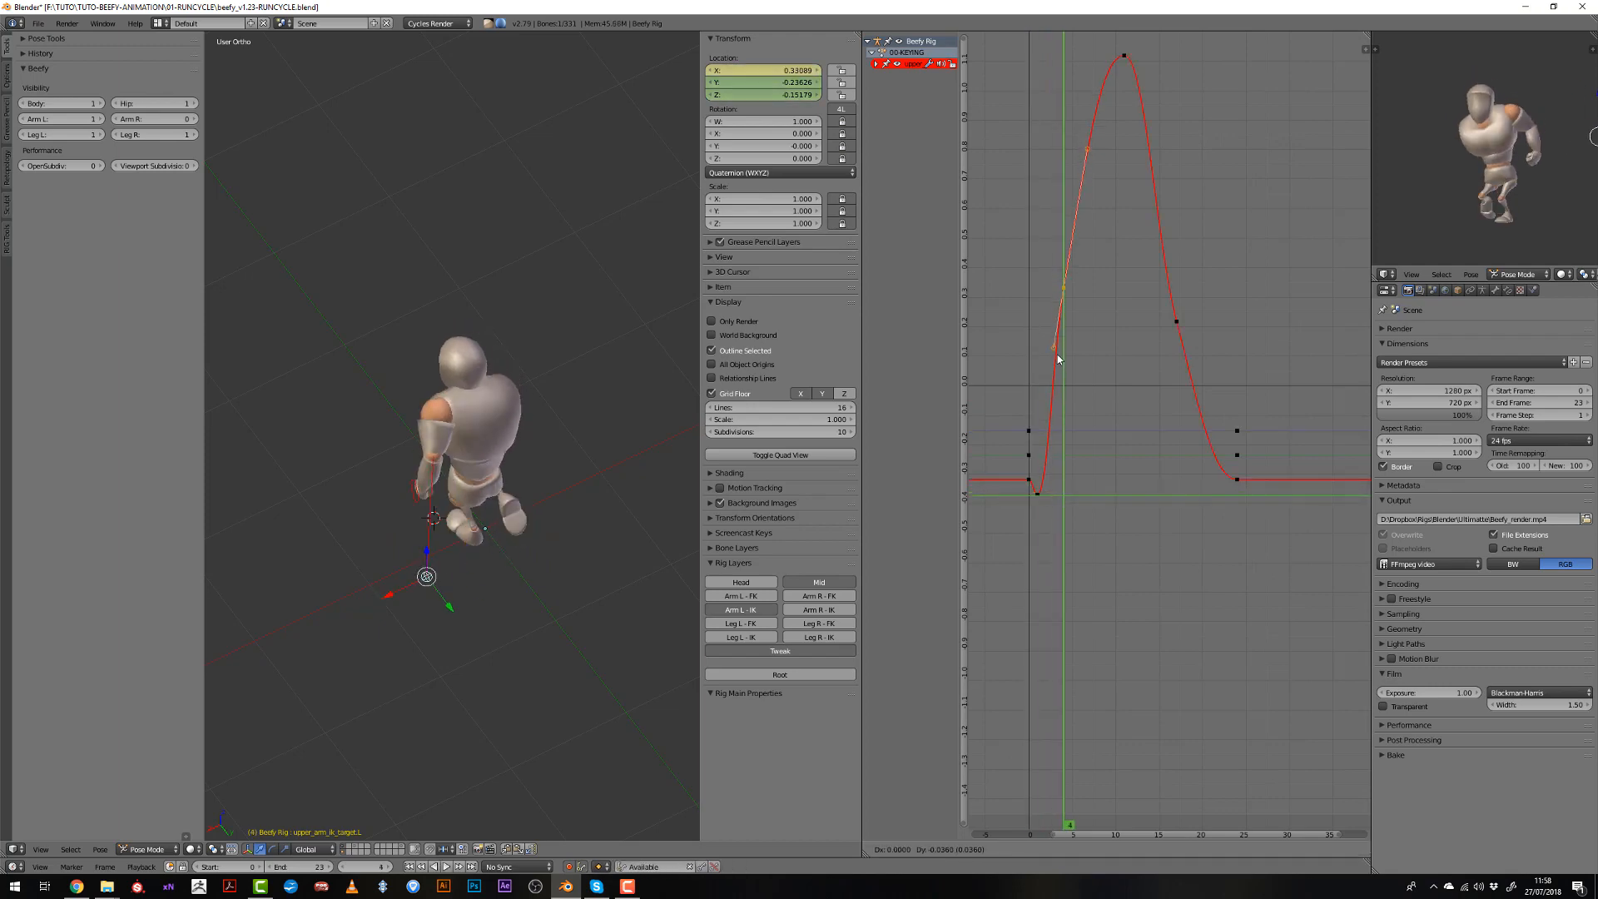
click(1073, 422)
key(g)
click(1070, 443)
drag(1067, 444, 1048, 440)
key(alt+a)
middle_drag(499, 545, 567, 459)
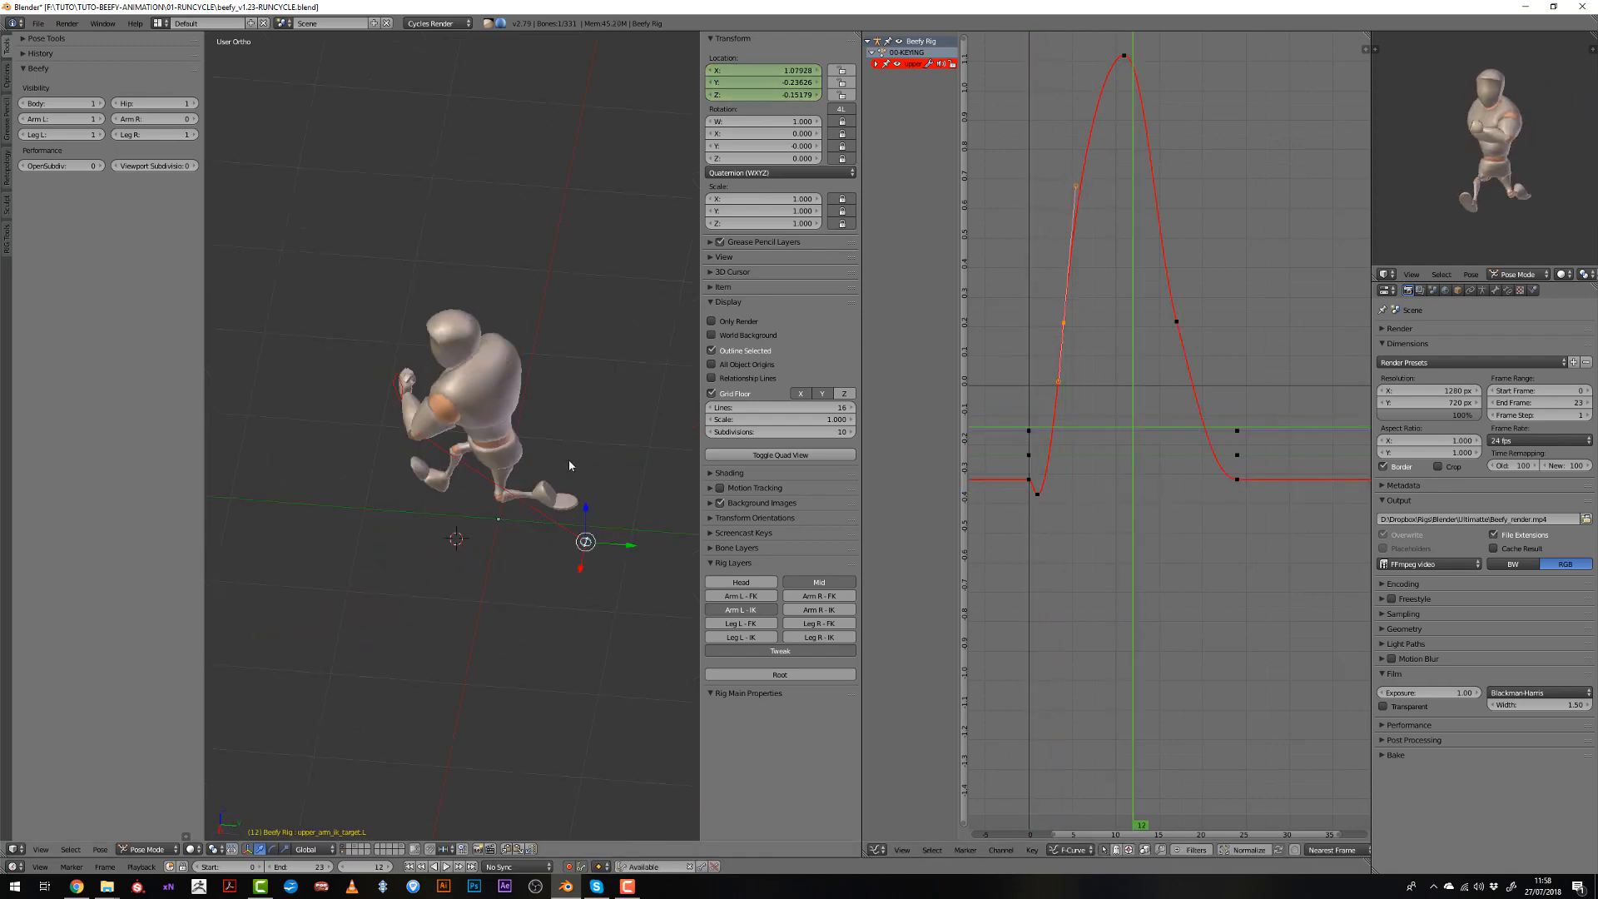
Raise the target's X location keyframe at frame 17 to about 0.57.
click(1100, 207)
drag(1100, 207, 1224, 321)
right_click(1176, 321)
key(g)
click(1176, 220)
middle_drag(499, 466, 566, 491)
Nudge the target's X location keyframe at frame 1 slightly upward and compare the start and end poses.
click(1236, 496)
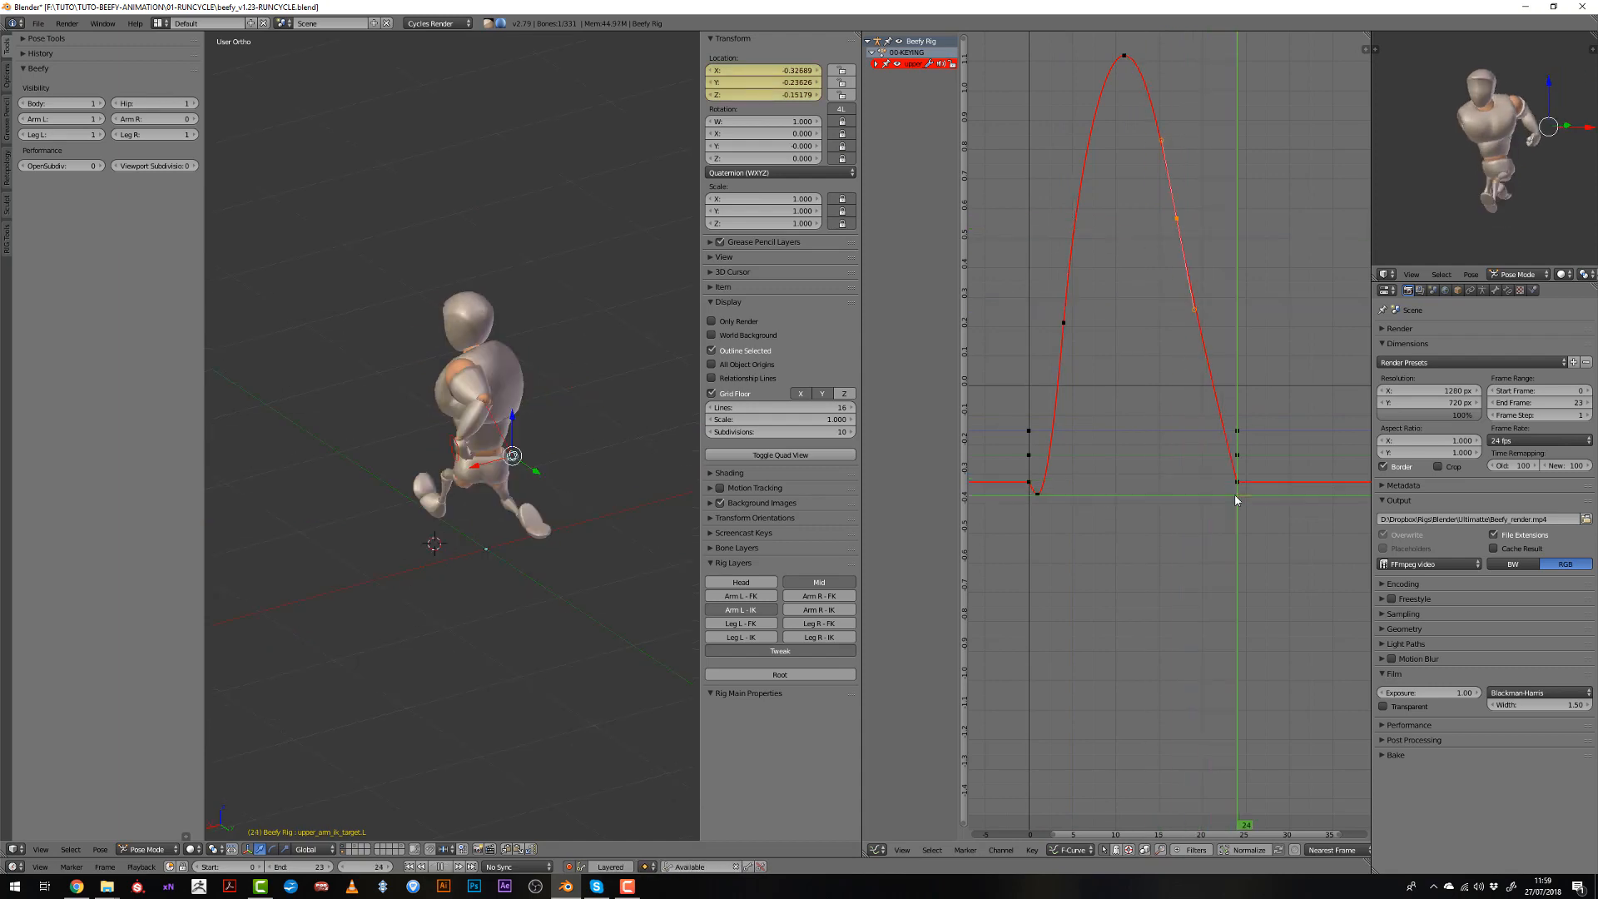
drag(1031, 489, 1064, 505)
middle_drag(553, 507, 514, 503)
drag(1034, 368, 1237, 371)
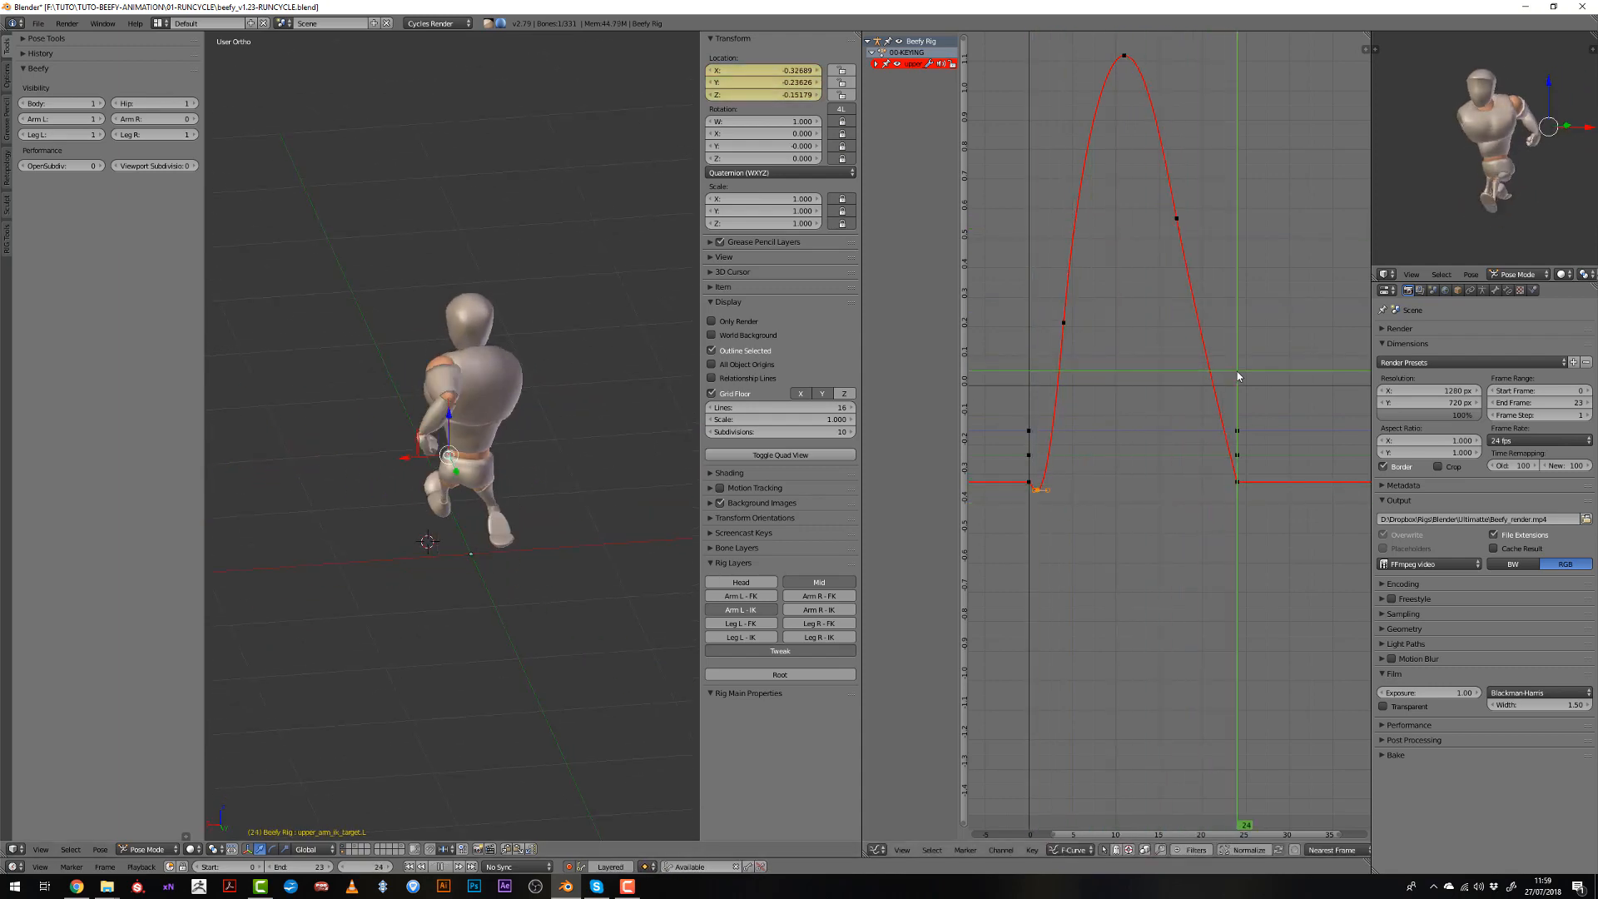
middle_drag(379, 487, 481, 483)
Select hand_ik.L and shift its lowest Z location keyframe from frame 1 to frame 2.
right_click(532, 420)
scroll(1090, 491, up, 3)
middle_drag(1104, 540, 1107, 471)
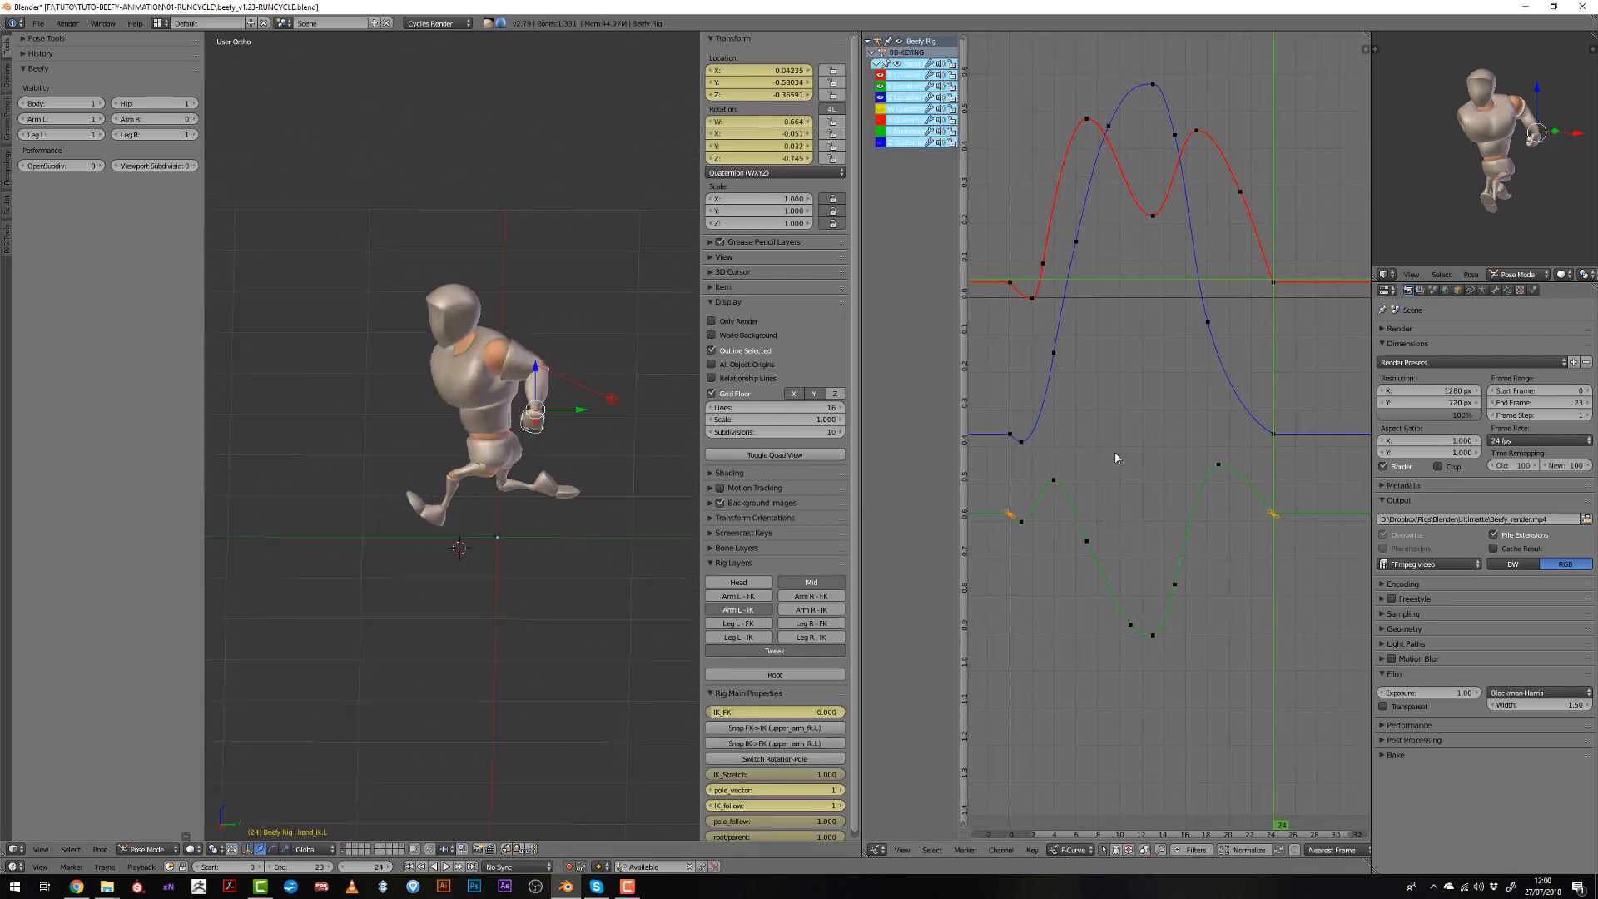
drag(1117, 457, 1035, 528)
right_click(1022, 524)
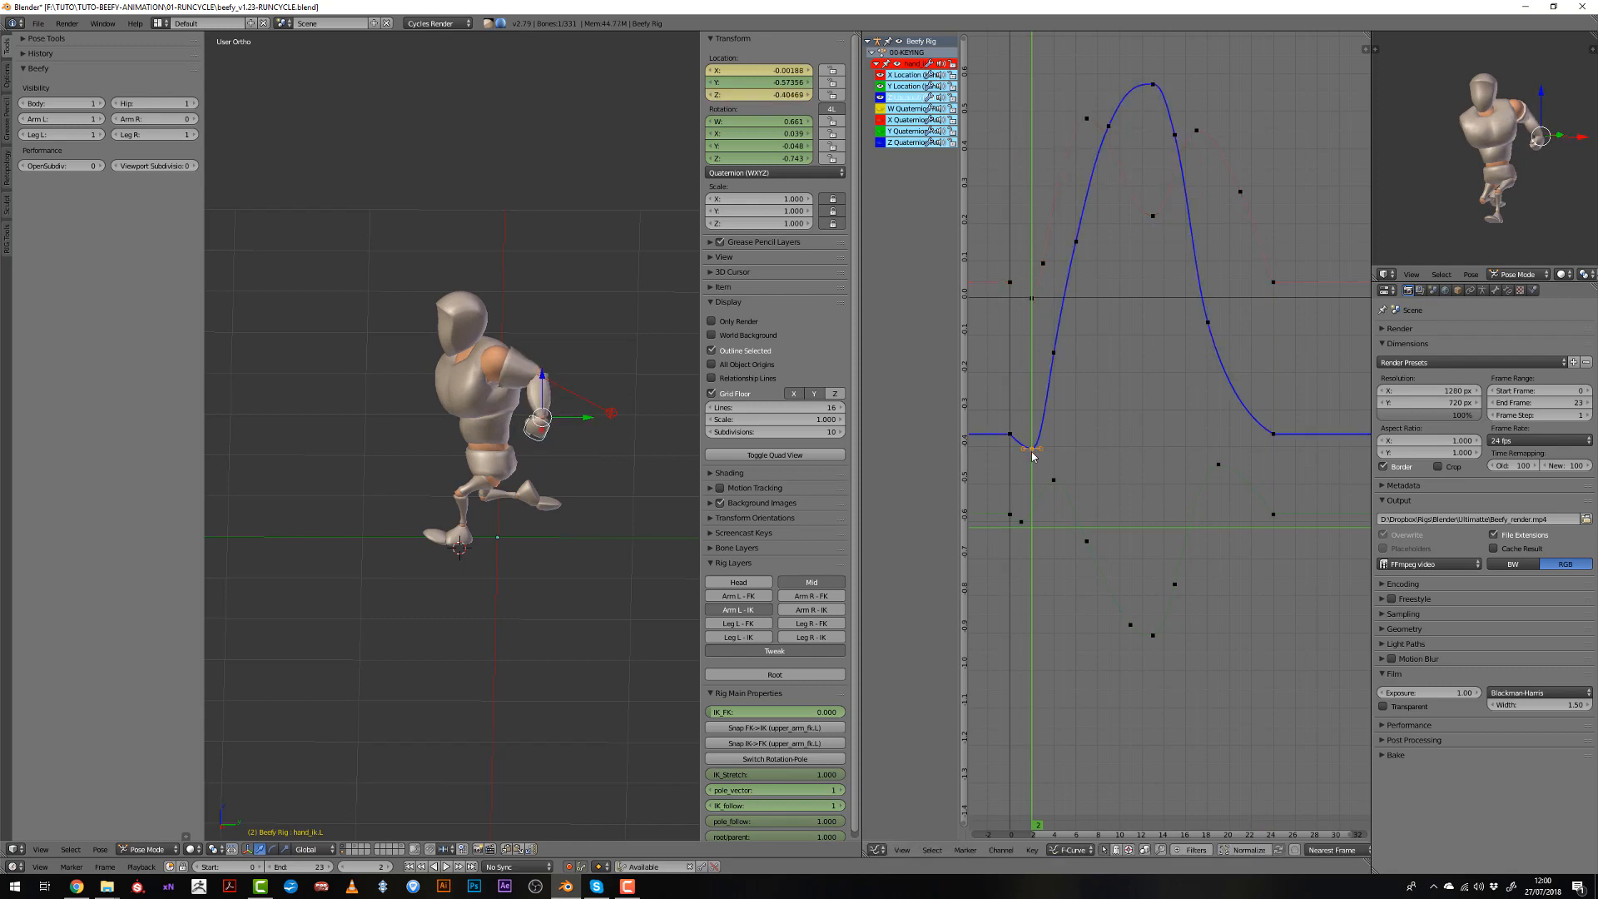
Delete hand_ik.L's Z location keyframe at frame 4 and nudge a neighbouring early location keyframe upward.
right_click(1060, 357)
key(x)
click(1058, 357)
drag(1011, 338, 1145, 268)
right_click(1045, 267)
key(g)
click(1050, 248)
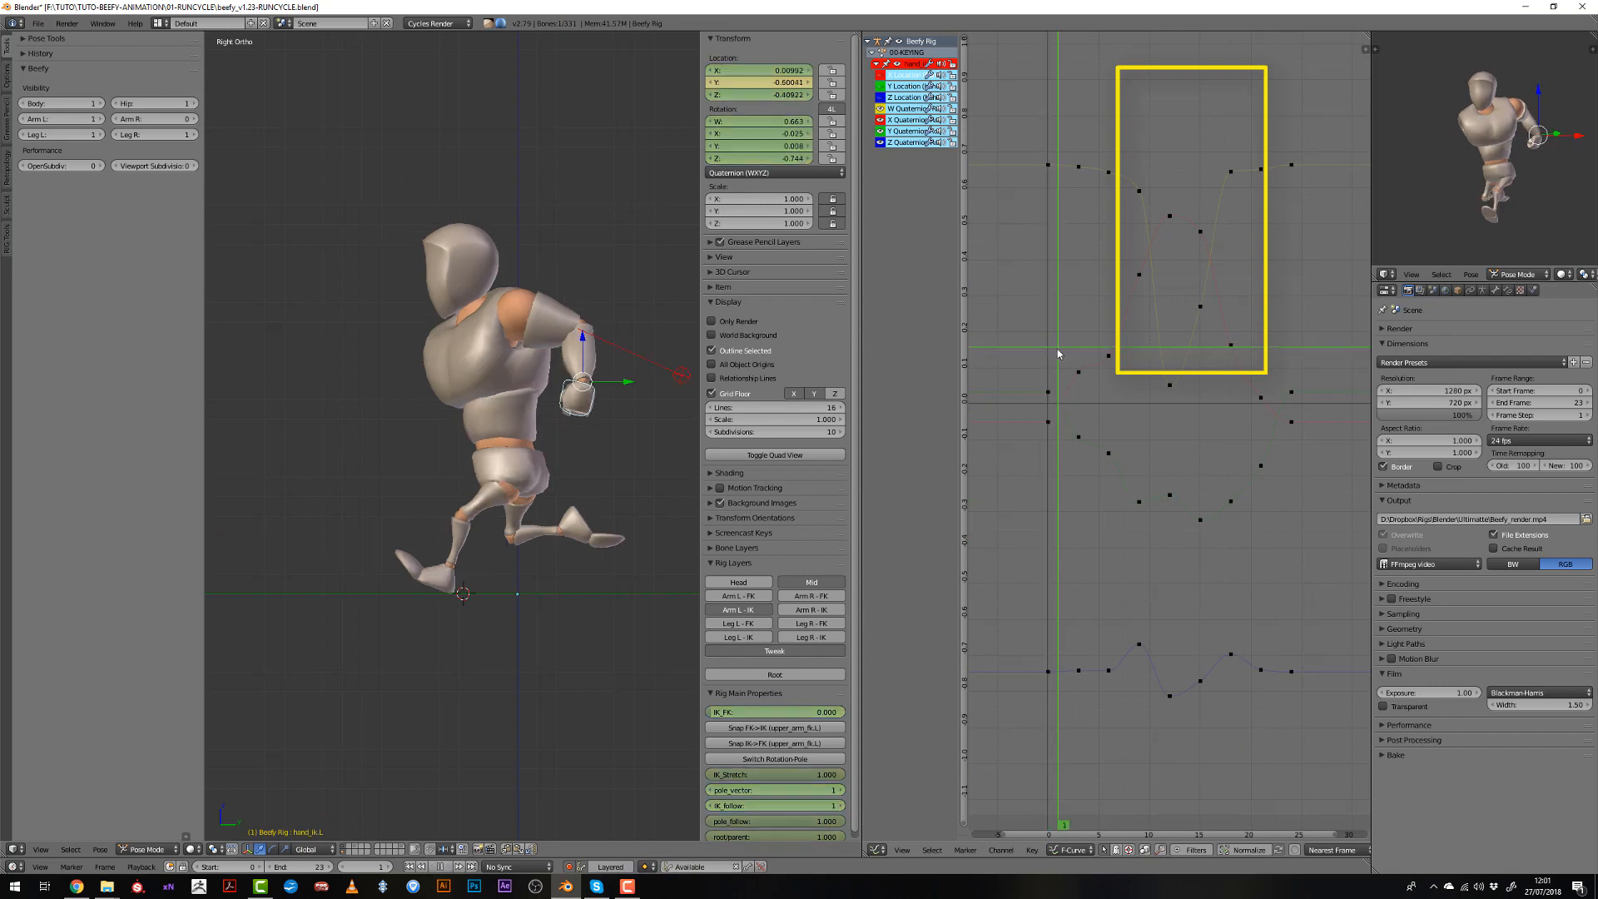
Try an X quaternion keyframe for hand_ik.L at frame 4 with a value of about -0.212.
drag(1057, 349, 1087, 358)
right_click(1088, 360)
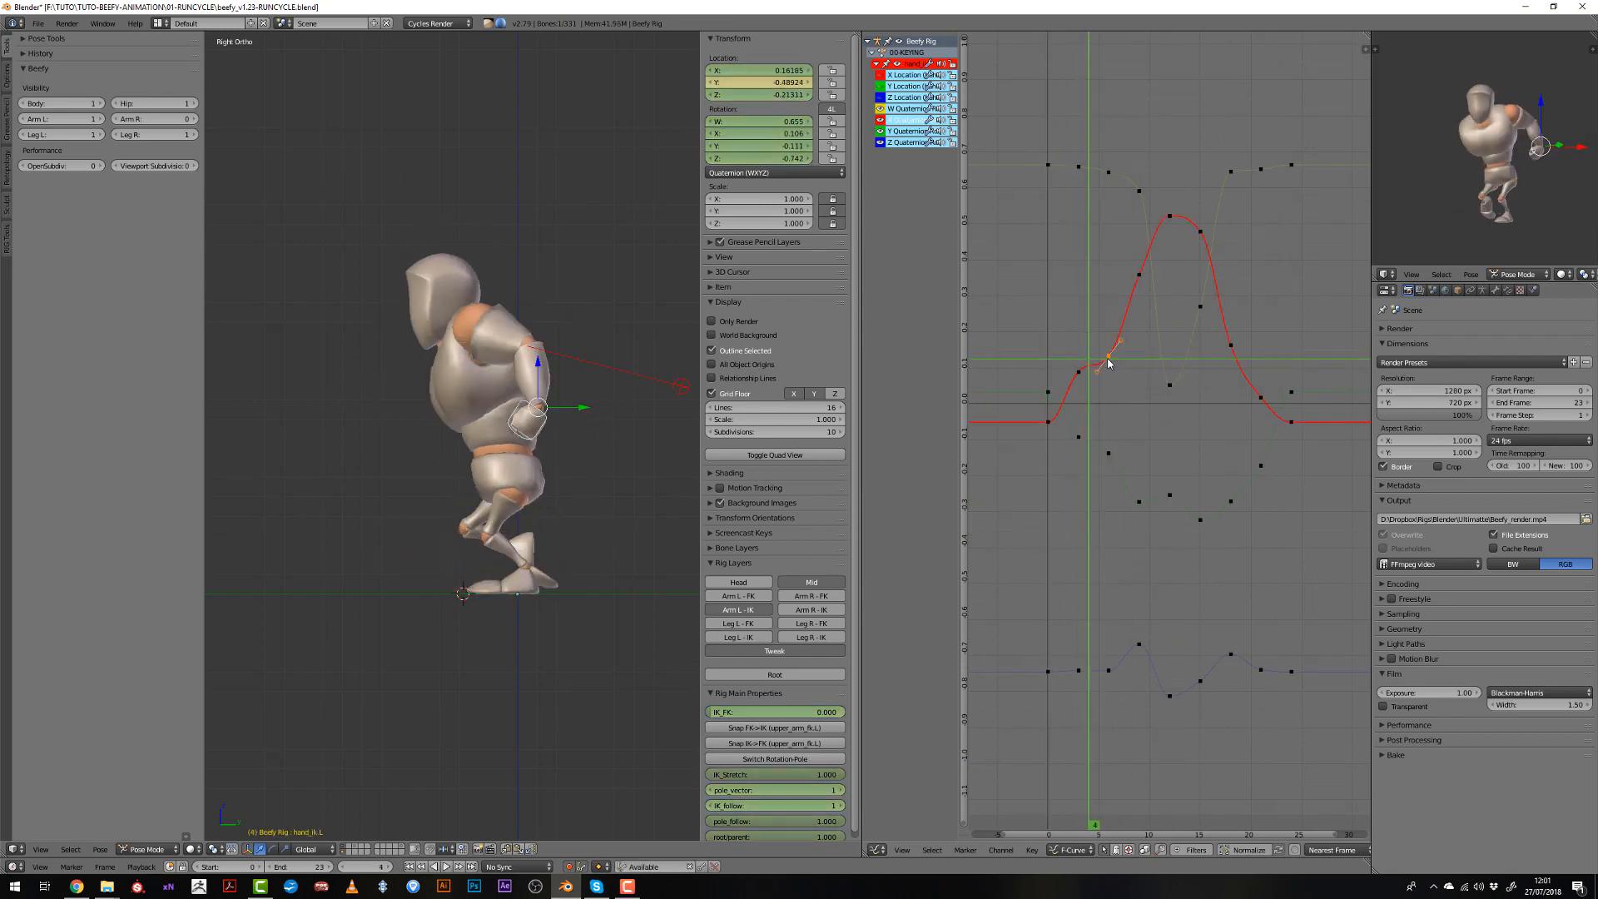
key(g)
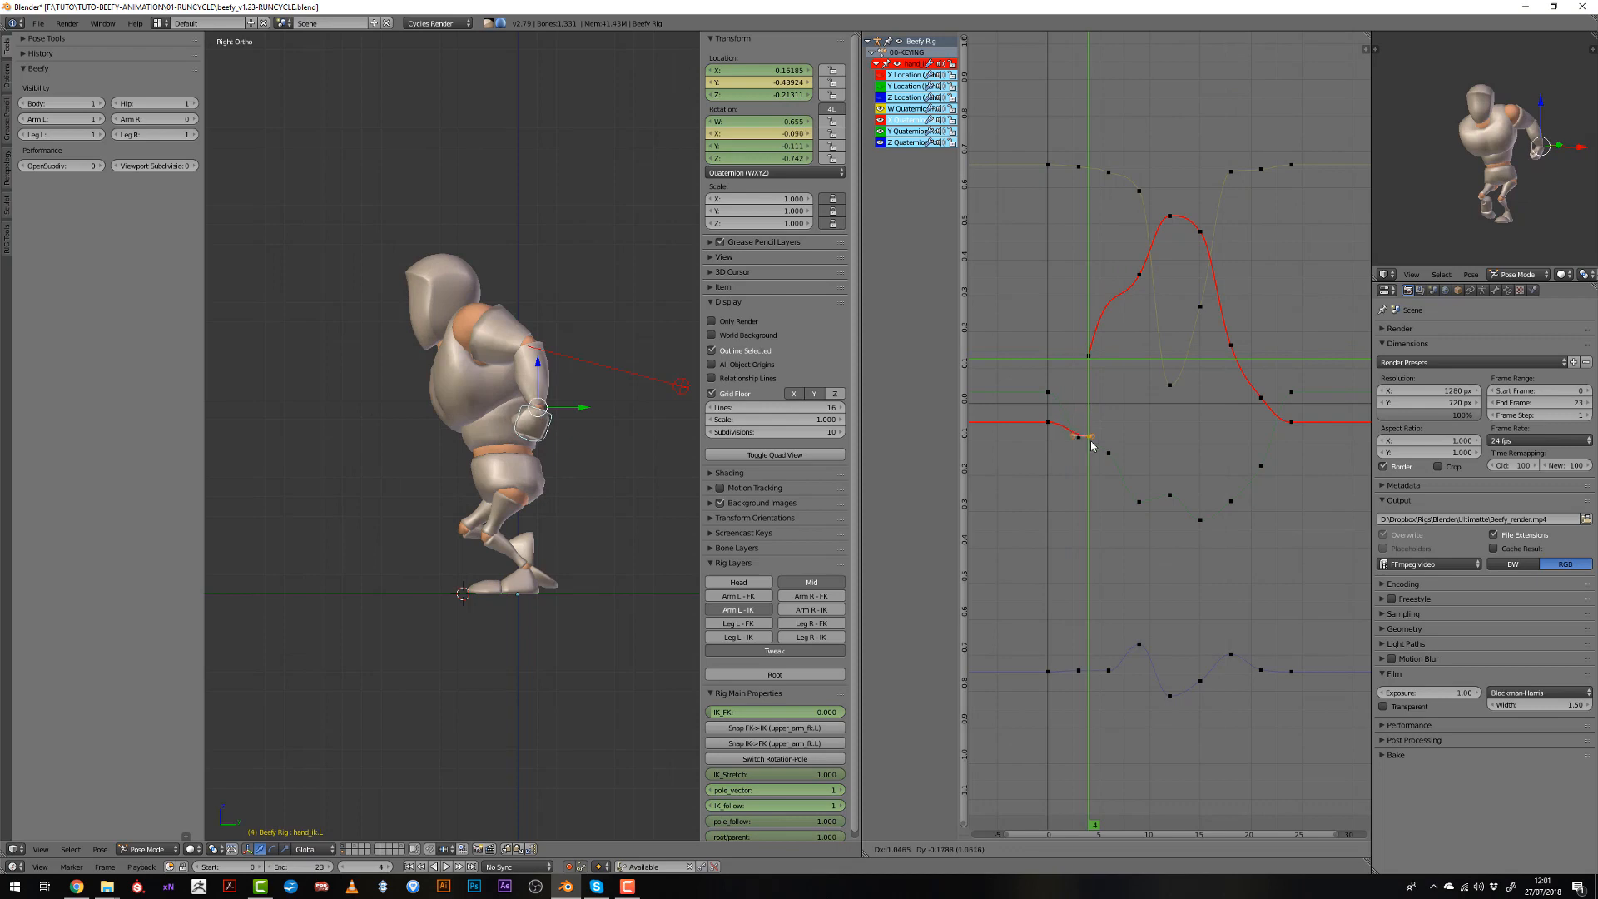
click(1073, 497)
middle_drag(480, 478, 630, 482)
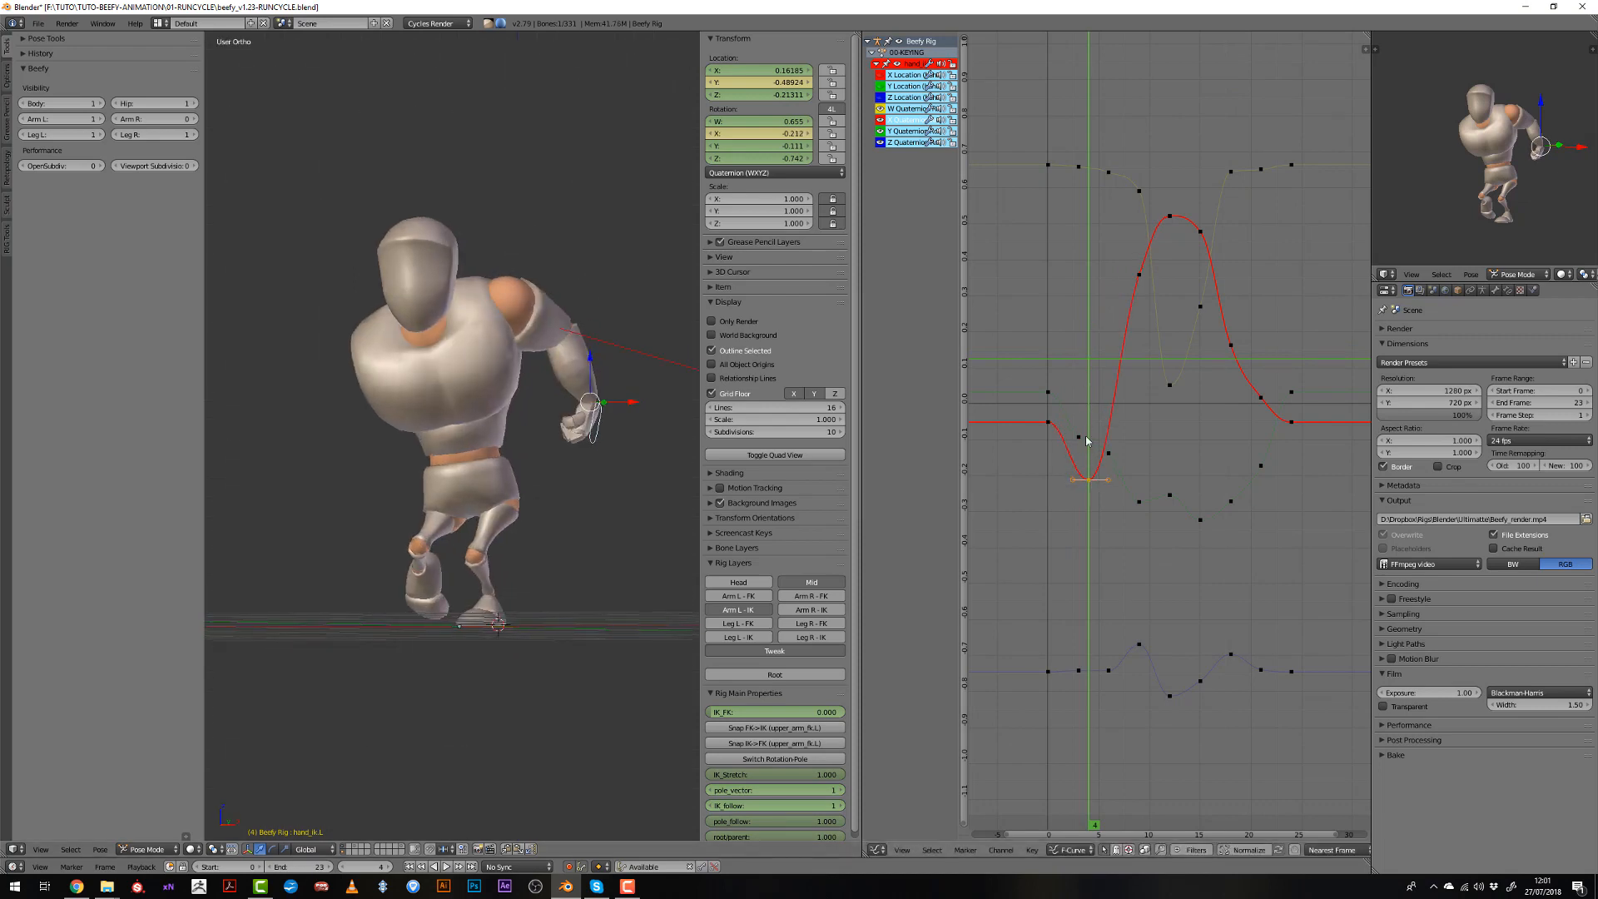
Try a Z quaternion keyframe at frame 4, raised to about -0.468, to turn the hand.
right_click(1092, 668)
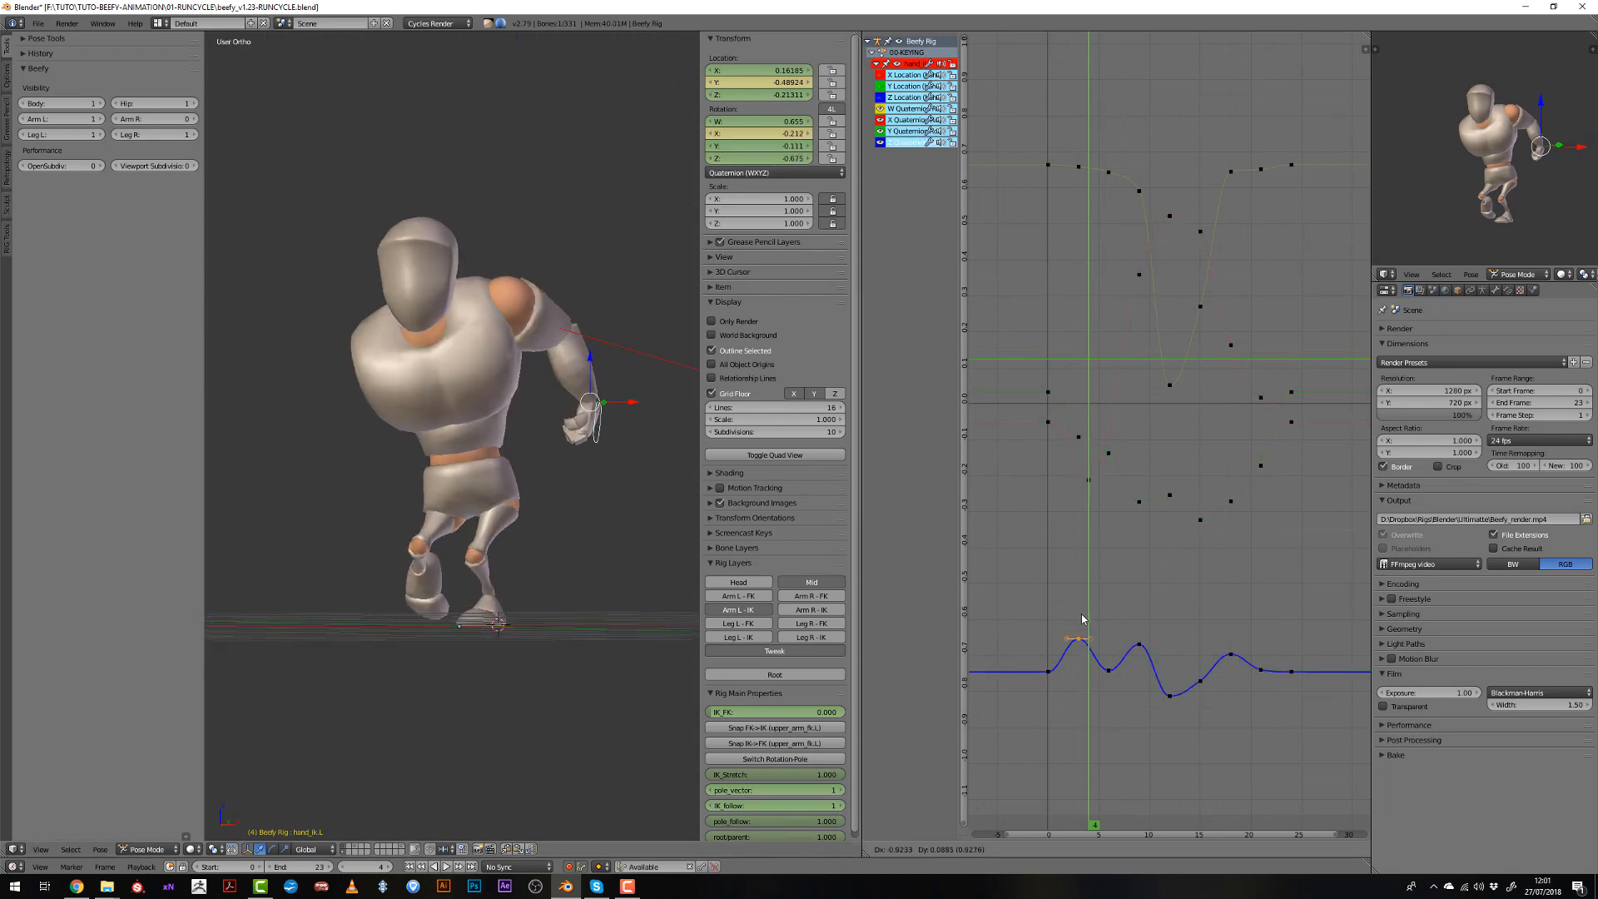
key(Home)
middle_drag(514, 474, 450, 491)
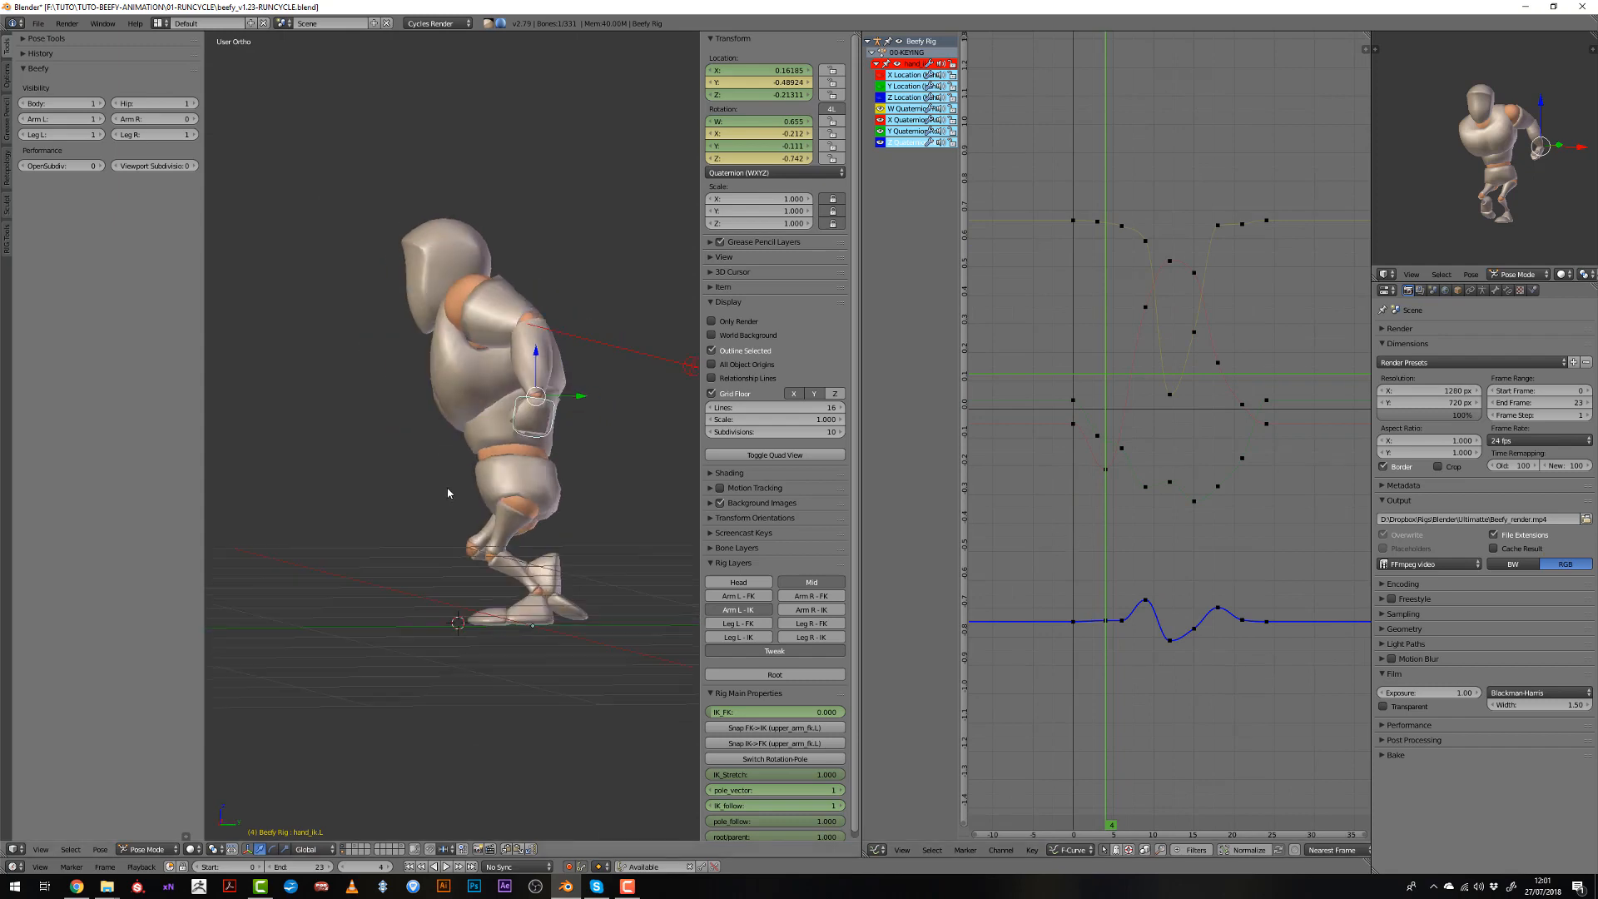
drag(1068, 482, 1109, 495)
middle_drag(1107, 624, 1093, 543)
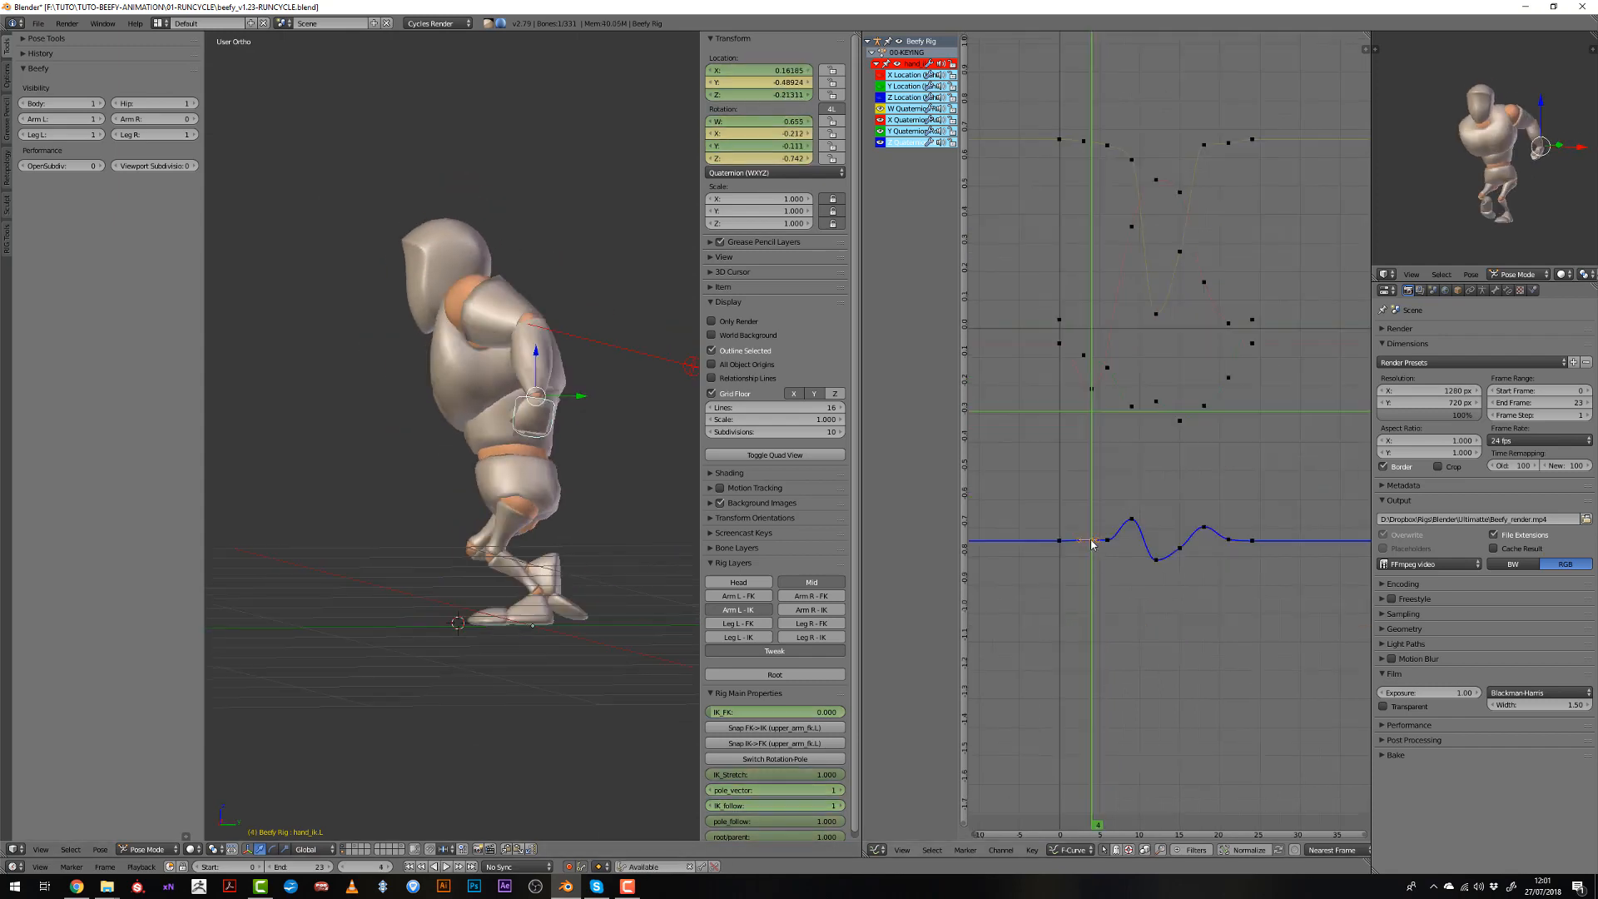
key(y)
click(1102, 517)
middle_drag(511, 511, 595, 524)
key(g)
key(y)
click(1074, 443)
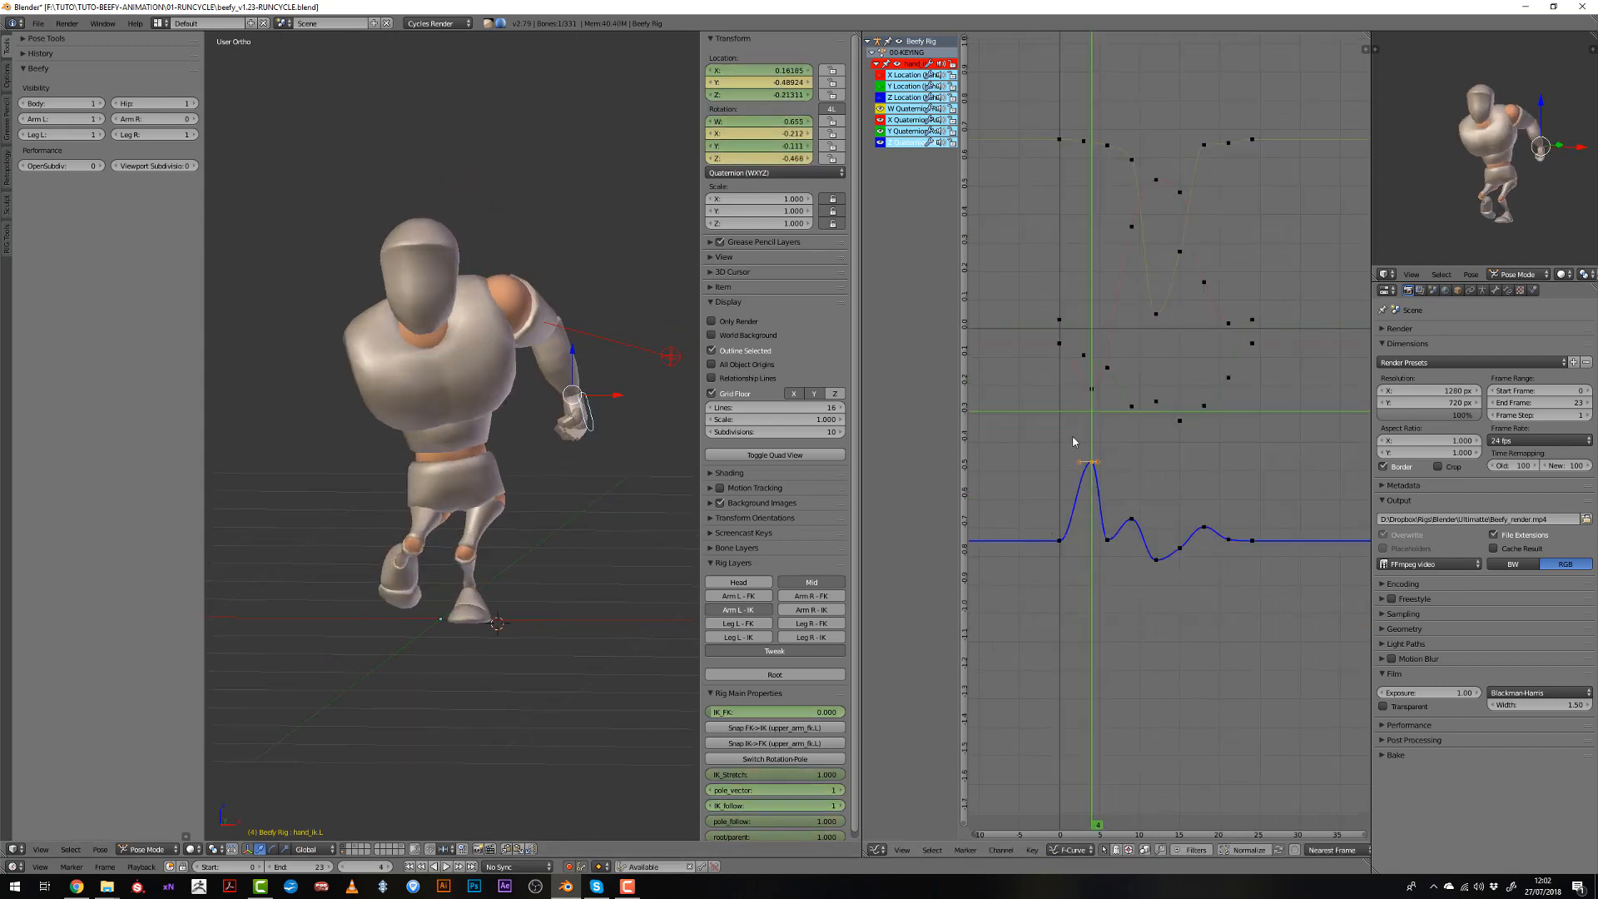
Try adjusting the hand's frame 4 rotation to X -0.400 and Y 0.025, and reshape the curves at frame 6.
middle_drag(649, 429, 580, 433)
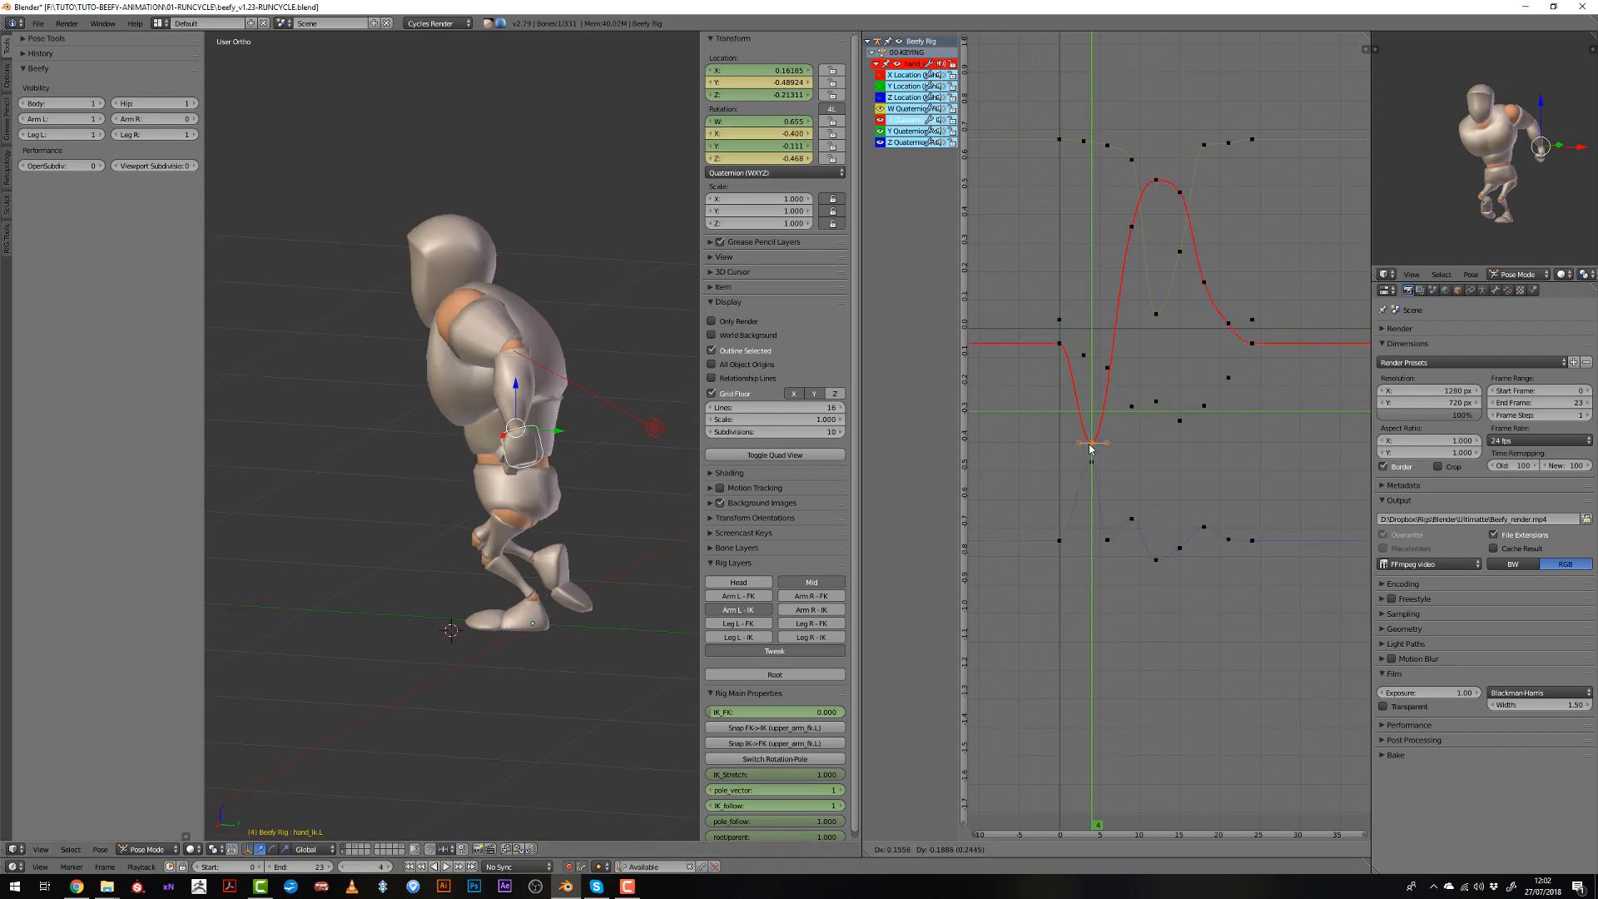
click(1091, 323)
mouse_move(583, 401)
middle_down()
mouse_move(243, 398)
mouse_move(574, 396)
middle_up()
middle_drag(479, 426, 689, 432)
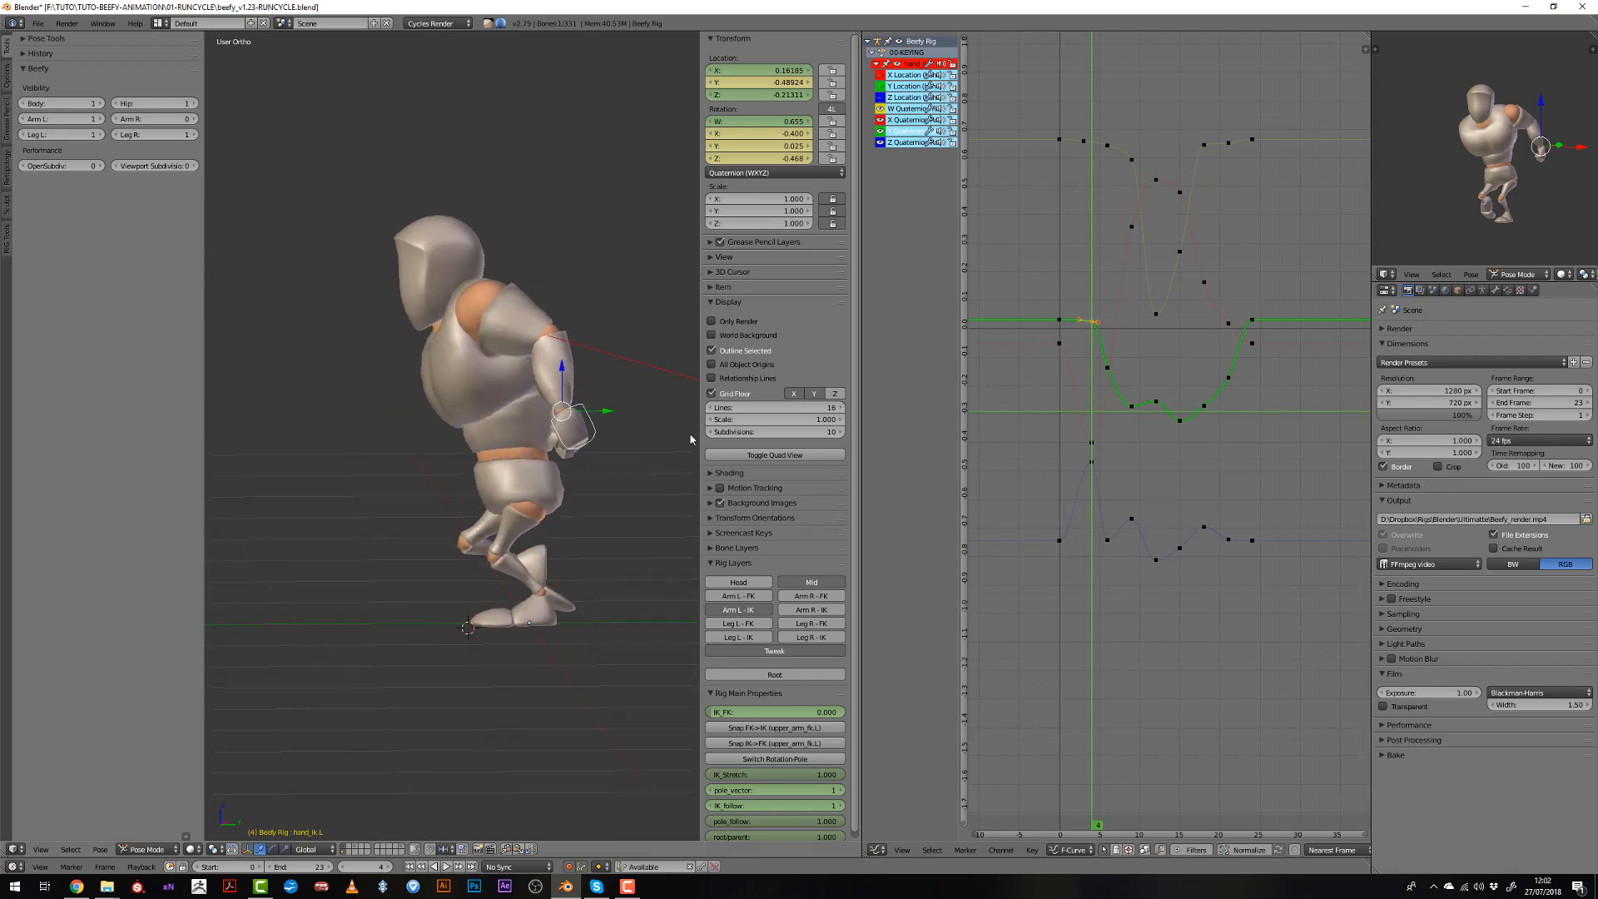
click(1108, 470)
middle_drag(433, 481, 512, 481)
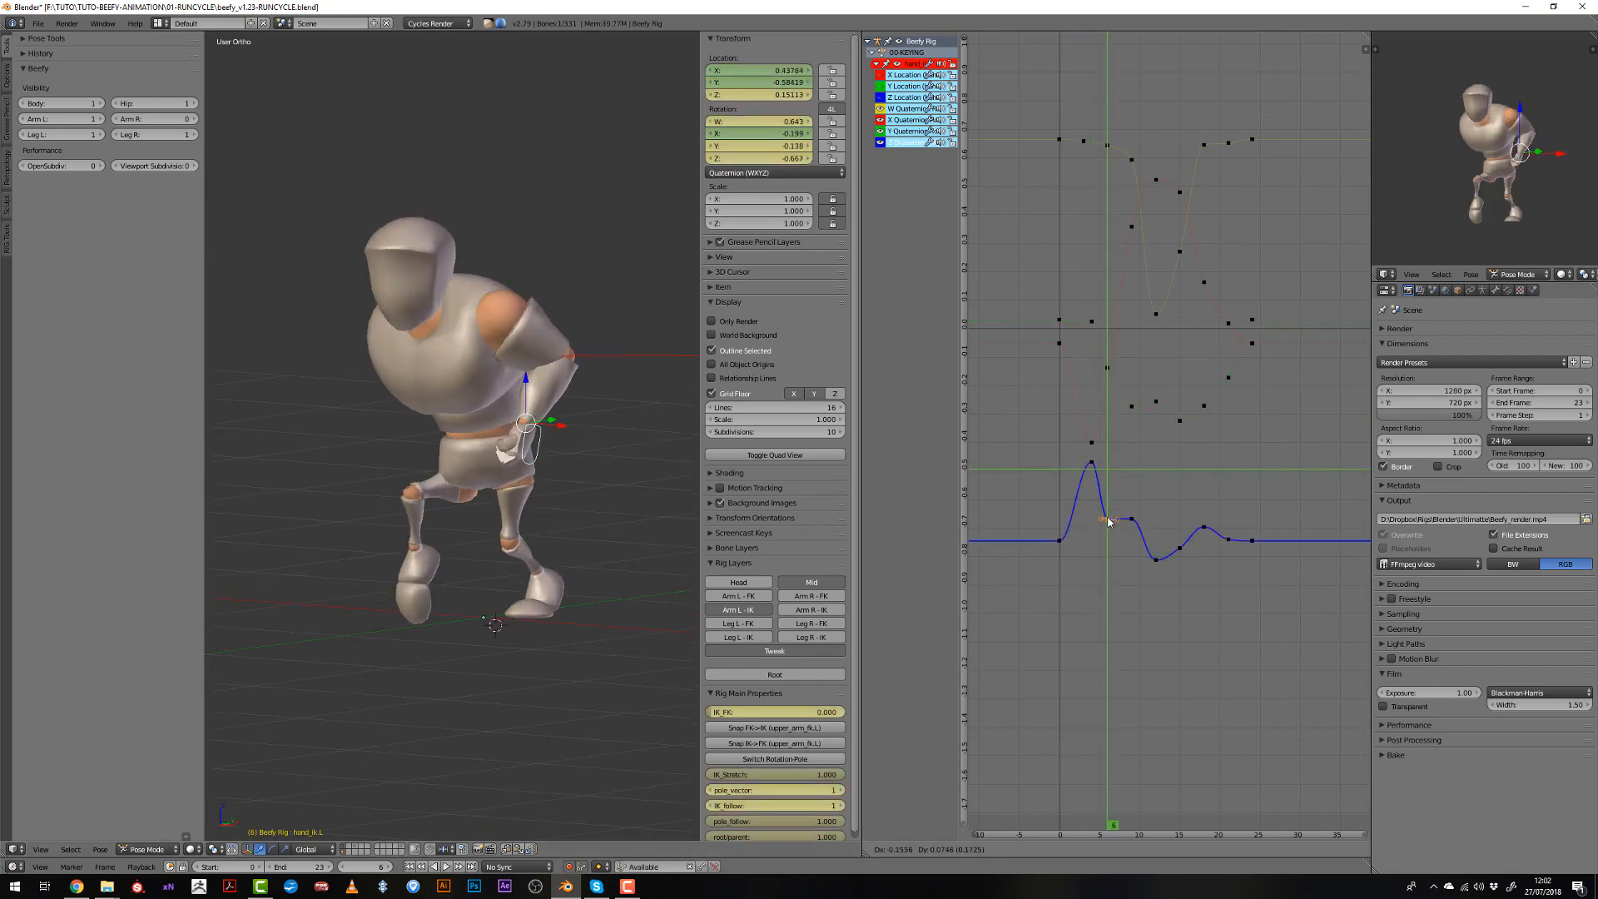
Delete all of hand_ik.L's quaternion rotation keyframes between frame 0 and frame 24.
key(b)
drag(1082, 124, 1228, 582)
key(Delete)
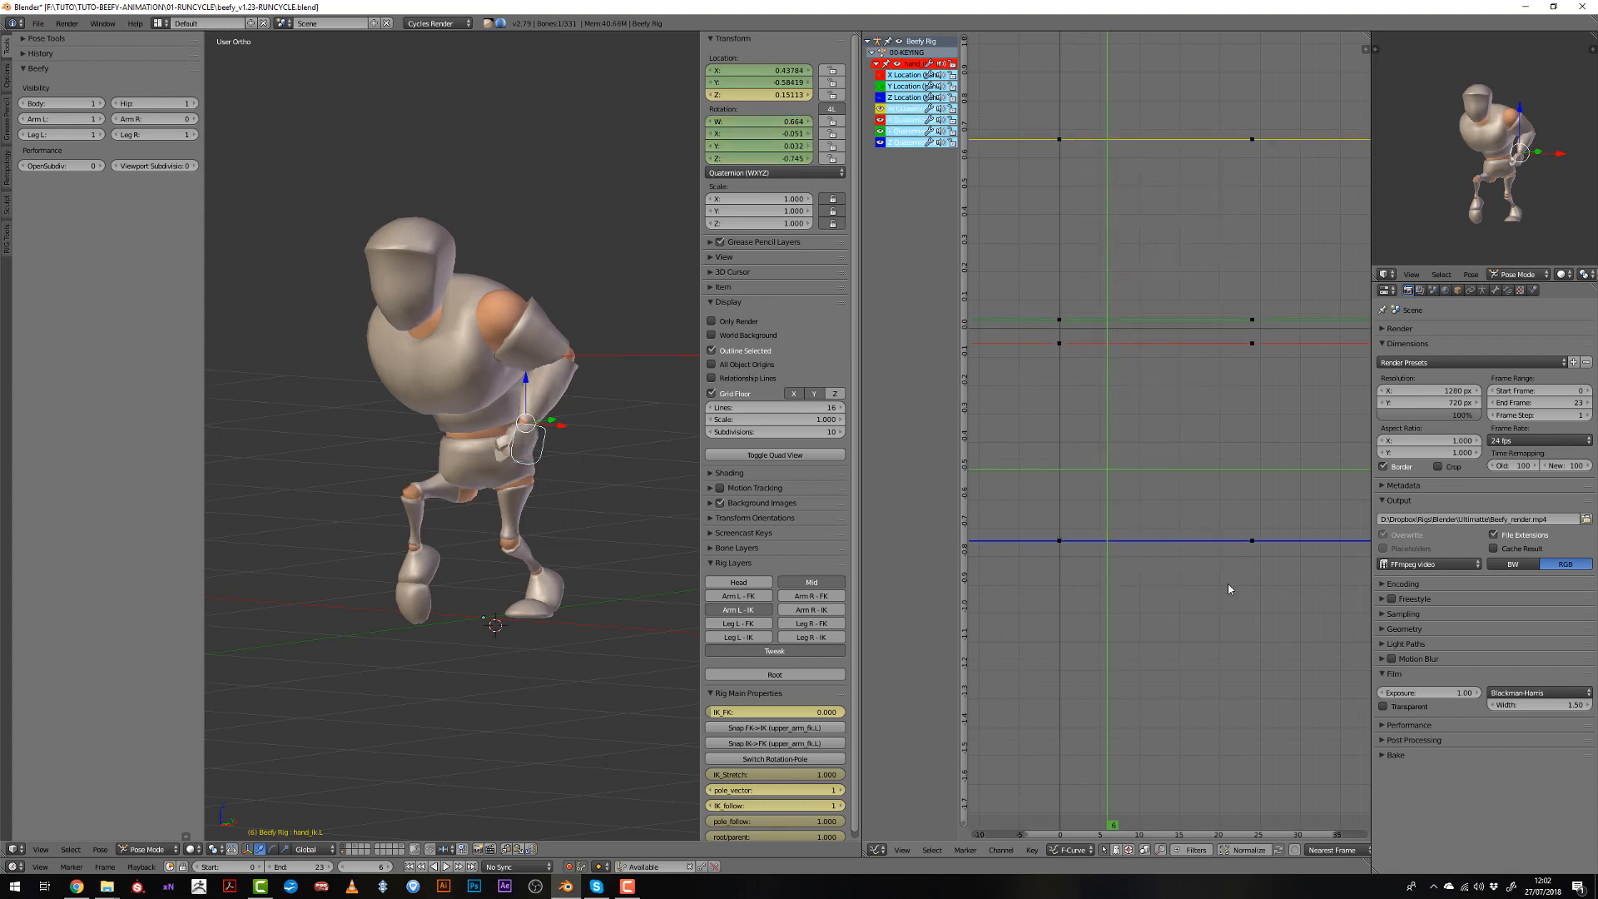
Duplicate the hand's X quaternion keyframe from frame 0 onto frame 5.
drag(1047, 525, 1069, 538)
key(alt+a)
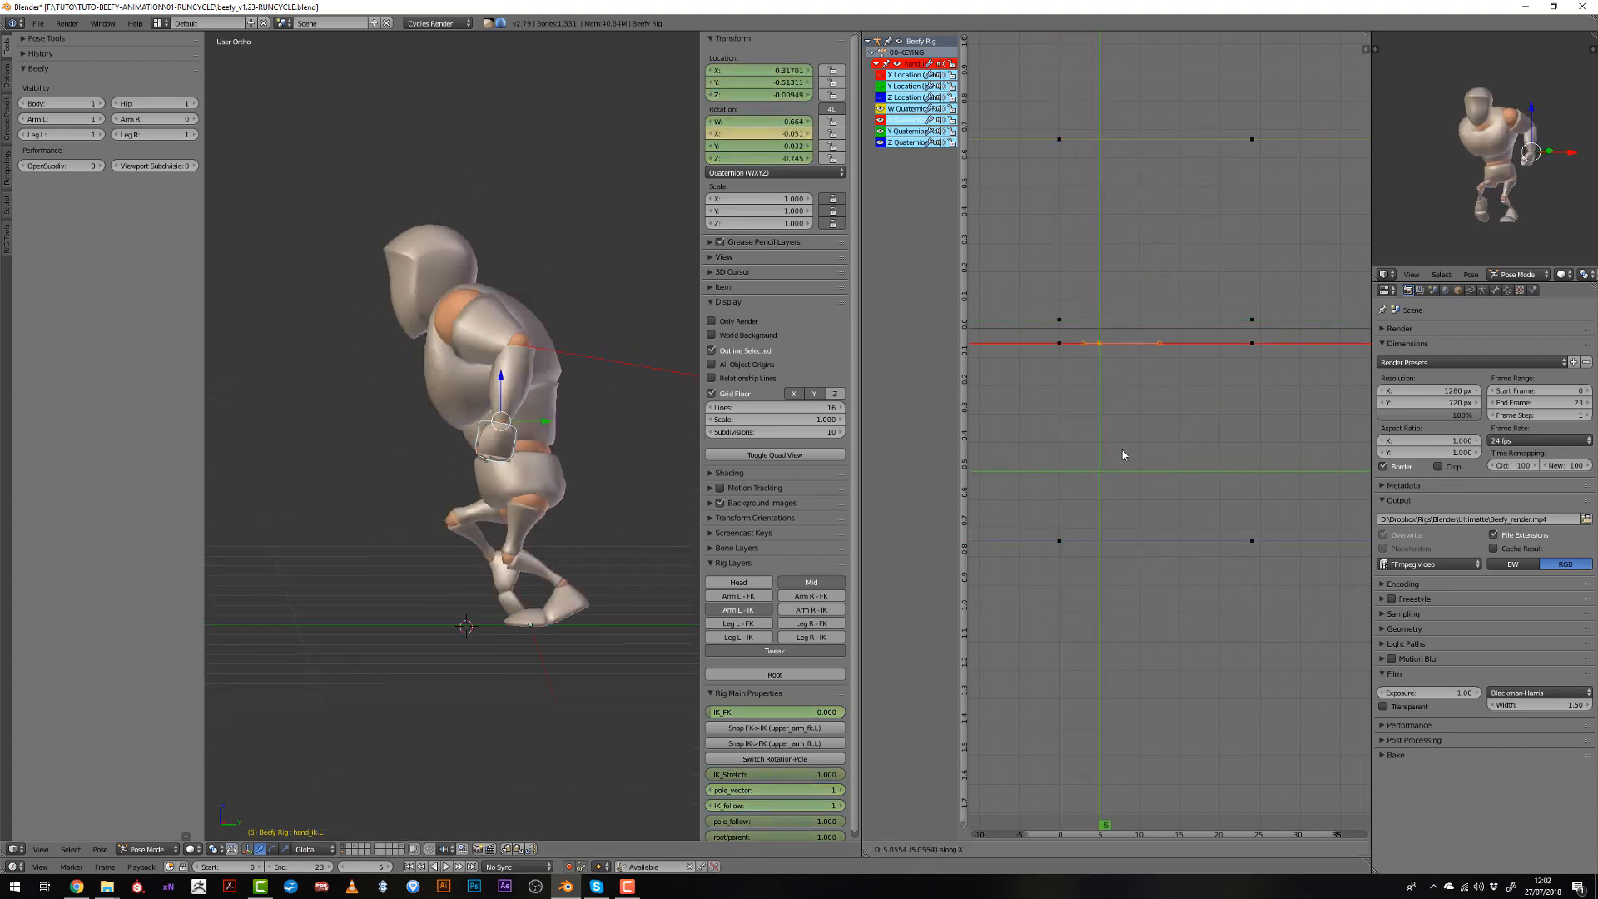
click(1101, 372)
key(g)
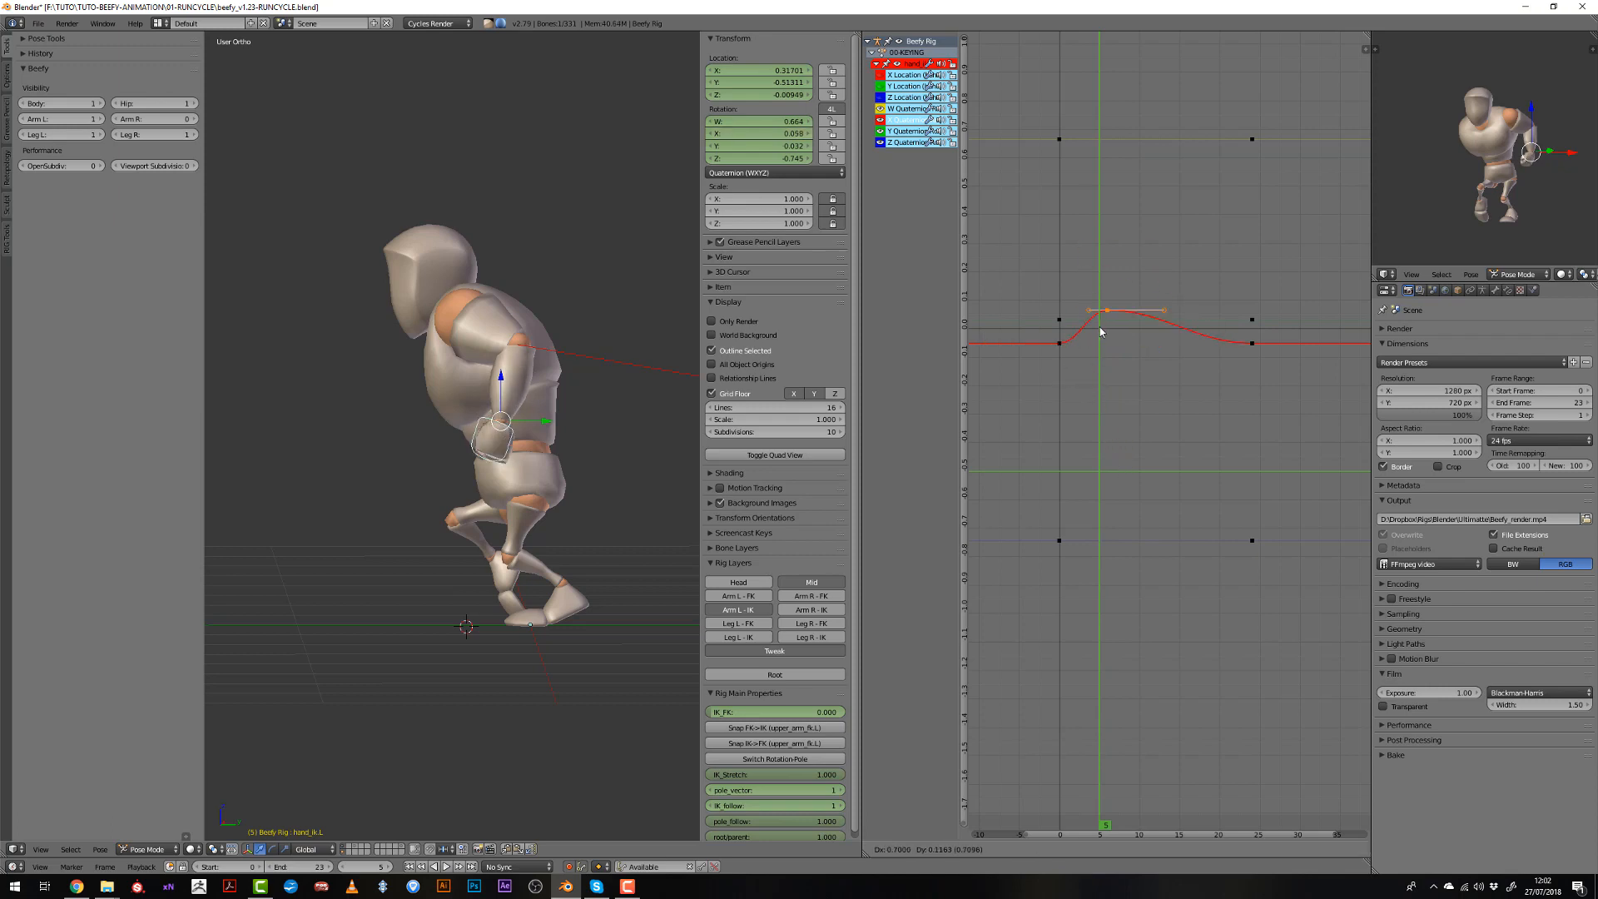
key(Escape)
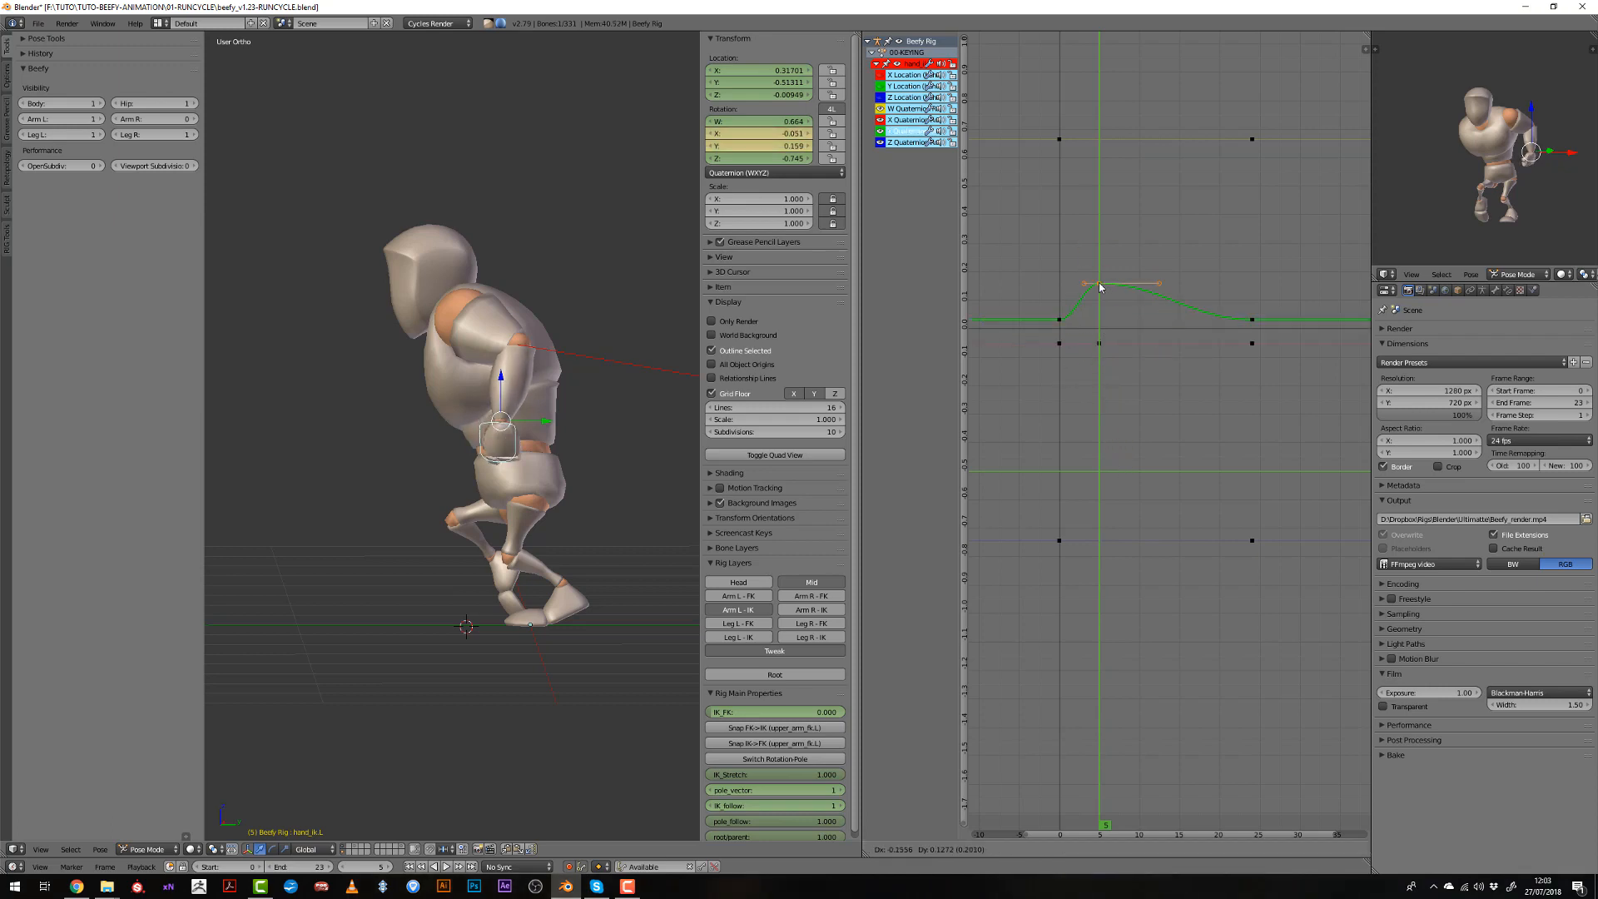
Add a Y quaternion keyframe for the hand at frame 5 and raise it to about 0.192.
click(1108, 524)
middle_drag(508, 501, 562, 496)
key(g)
click(1101, 275)
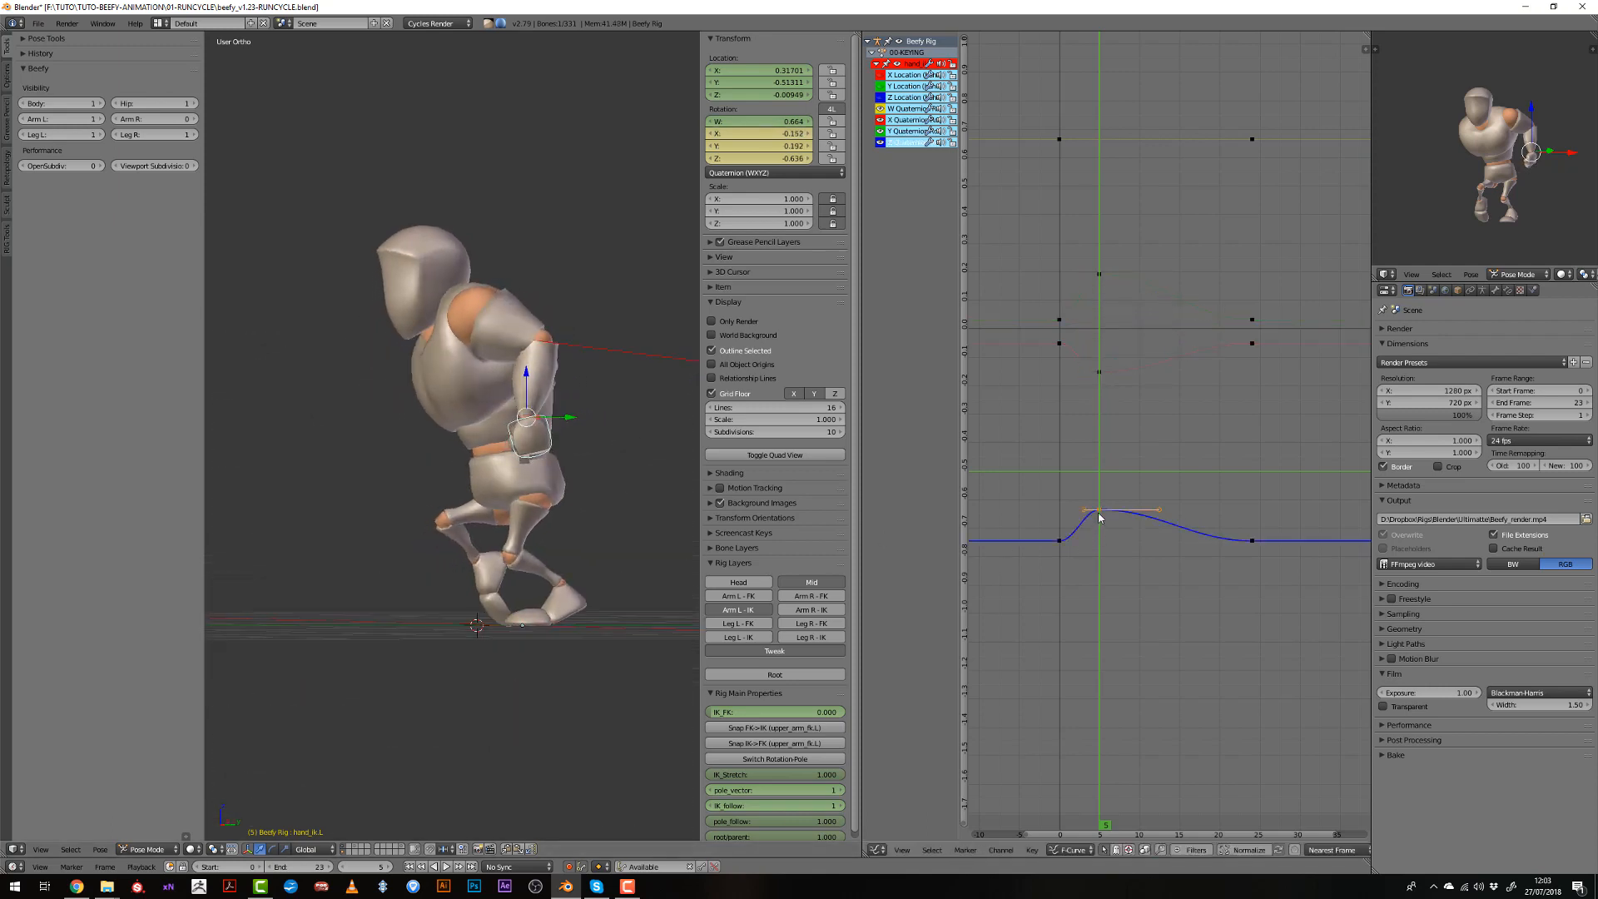
Adjust the hand's frame 5 quaternion keyframes to about X -0.319, Y 0.06 and Z -0.647.
click(1096, 317)
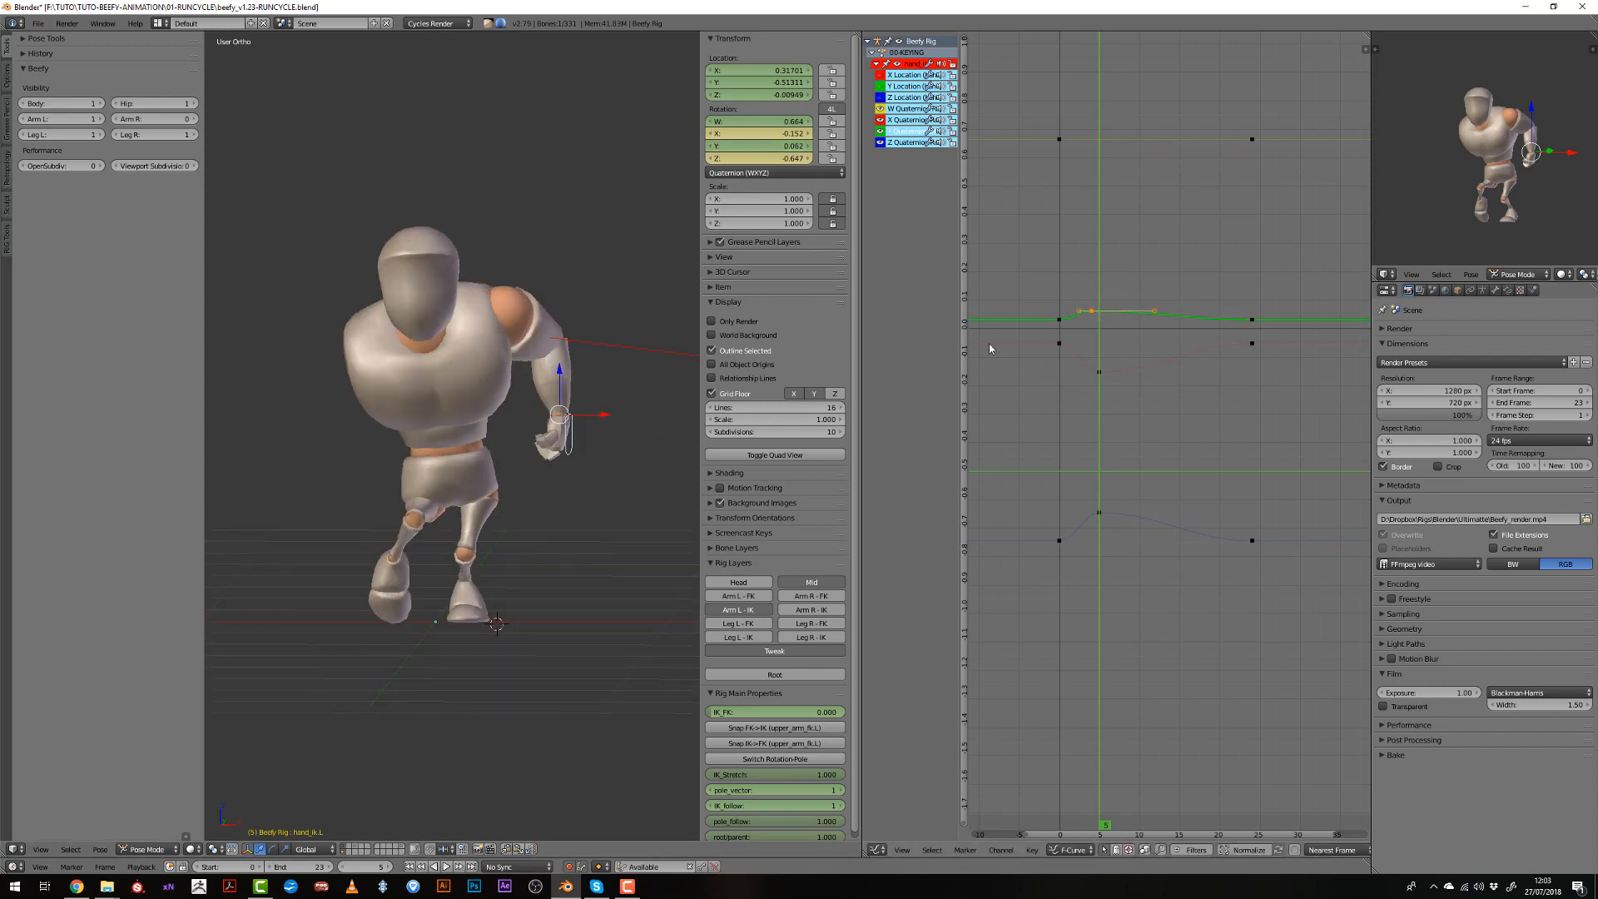
click(1091, 397)
middle_drag(457, 484, 341, 483)
key(g)
click(1112, 464)
right_click(1100, 335)
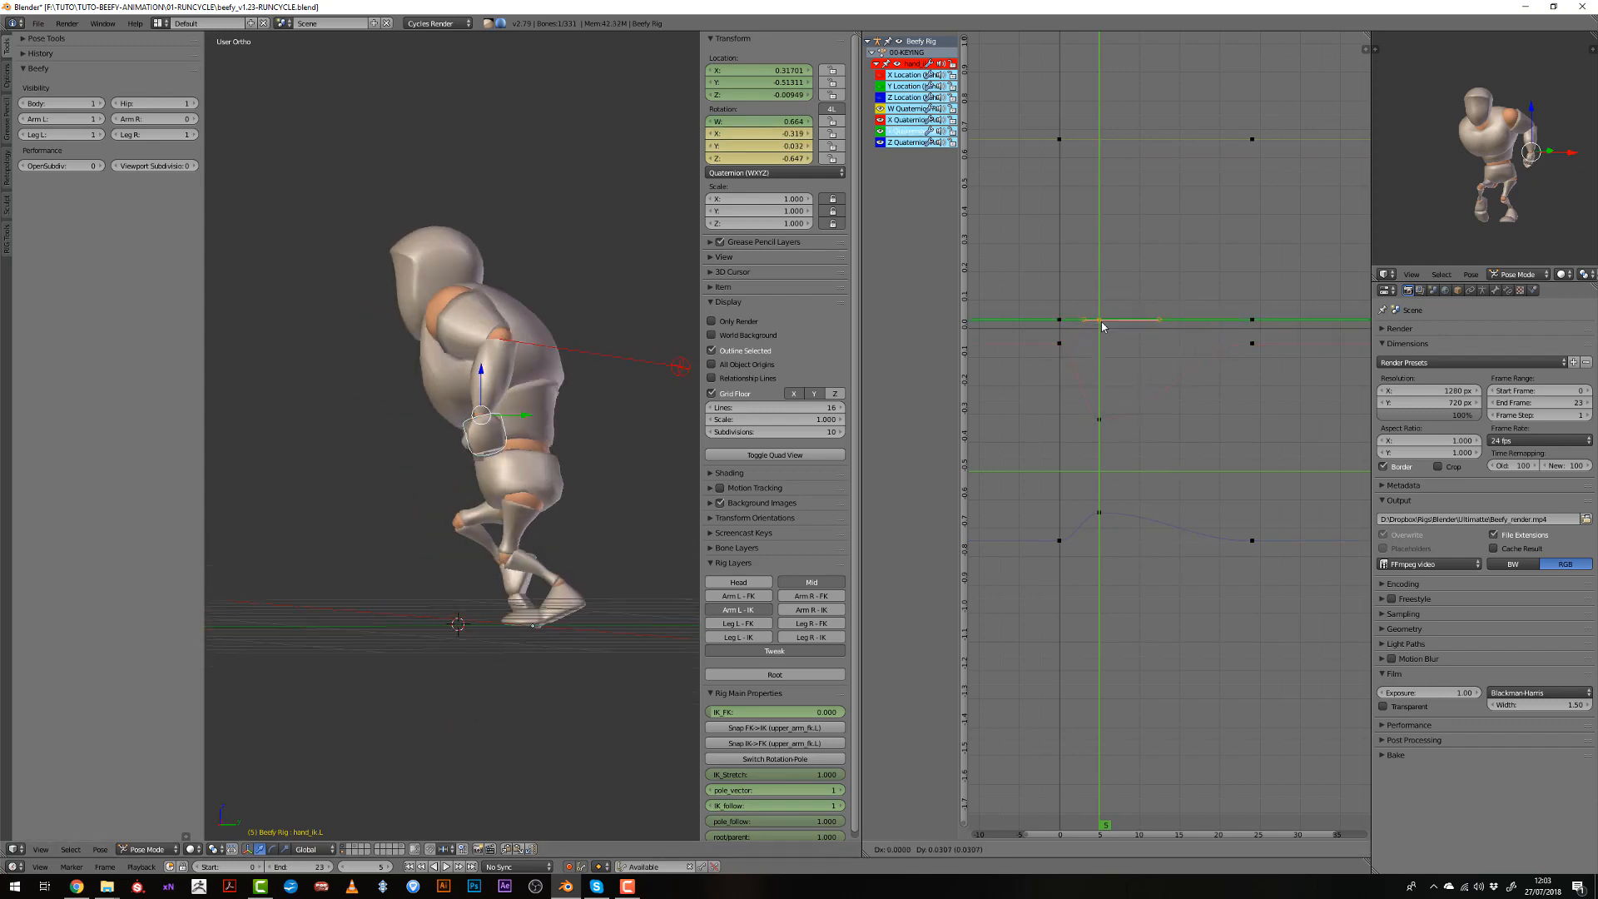
click(1103, 323)
At frame 10, key the hand's X quaternion at about 0.067 and its Z quaternion at about -0.980.
key(alt+a)
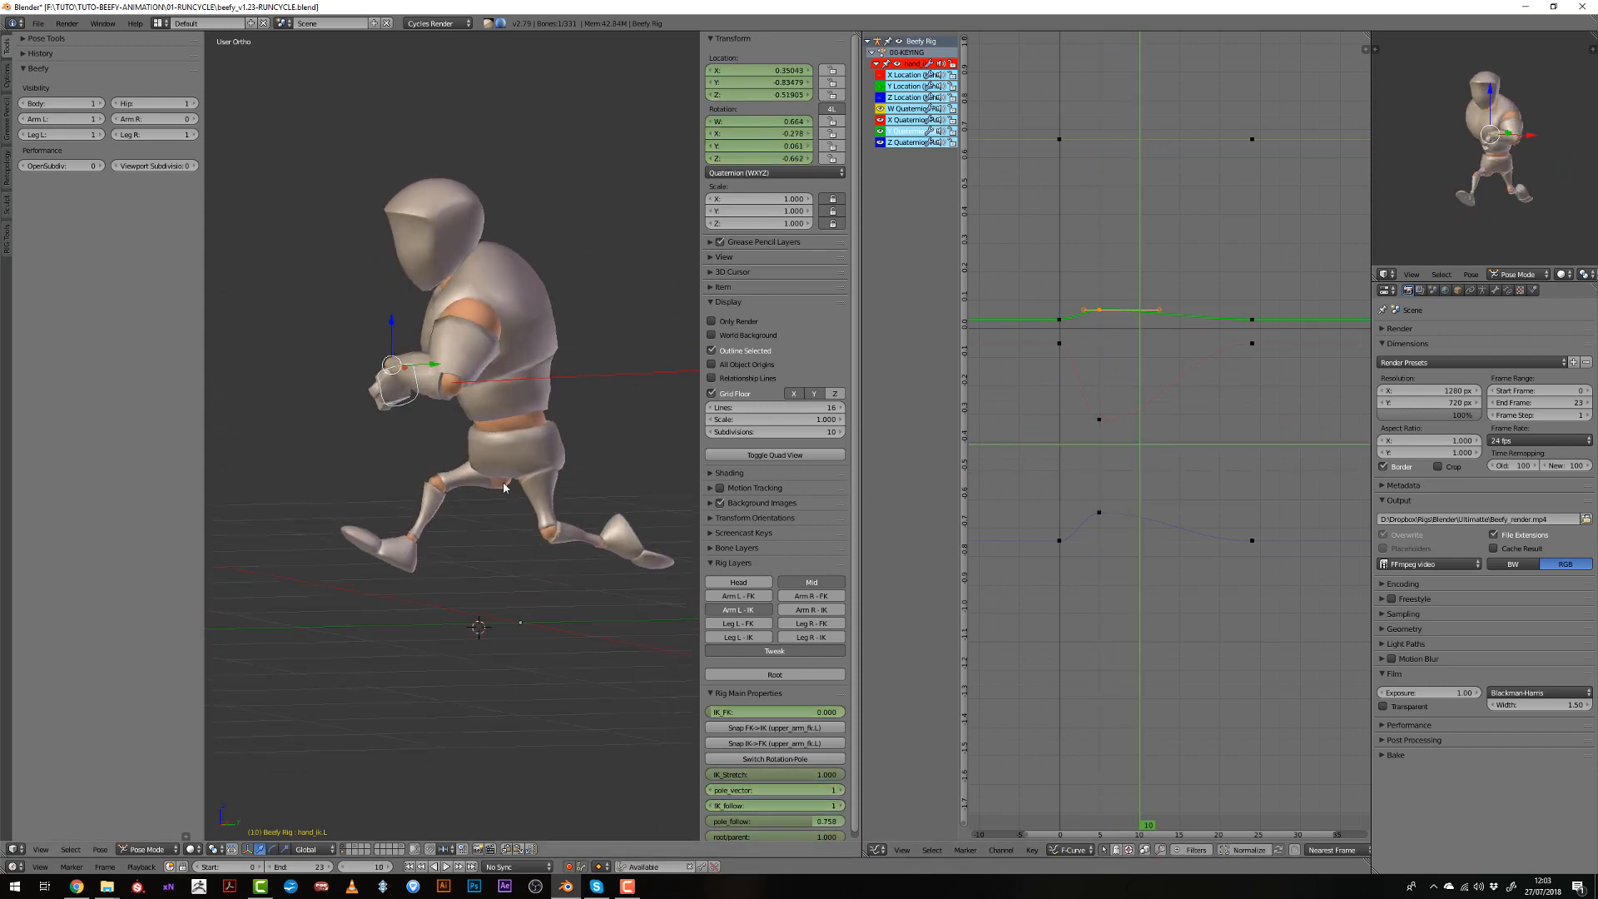
key(alt+a)
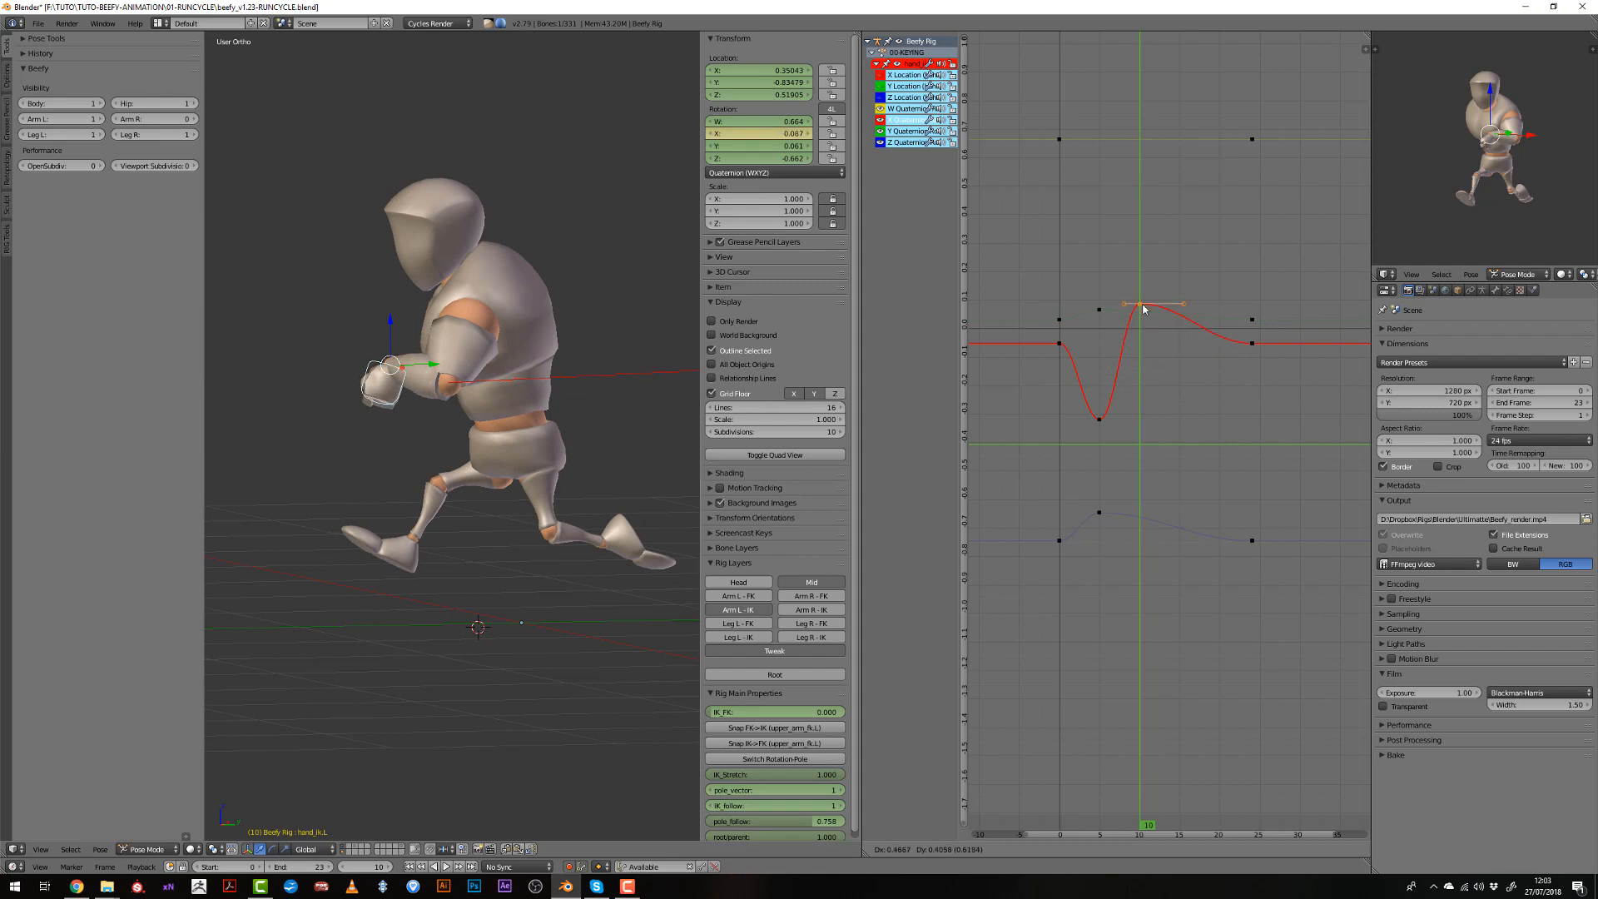
right_click(1102, 523)
key(shift+d)
key(x)
click(1146, 626)
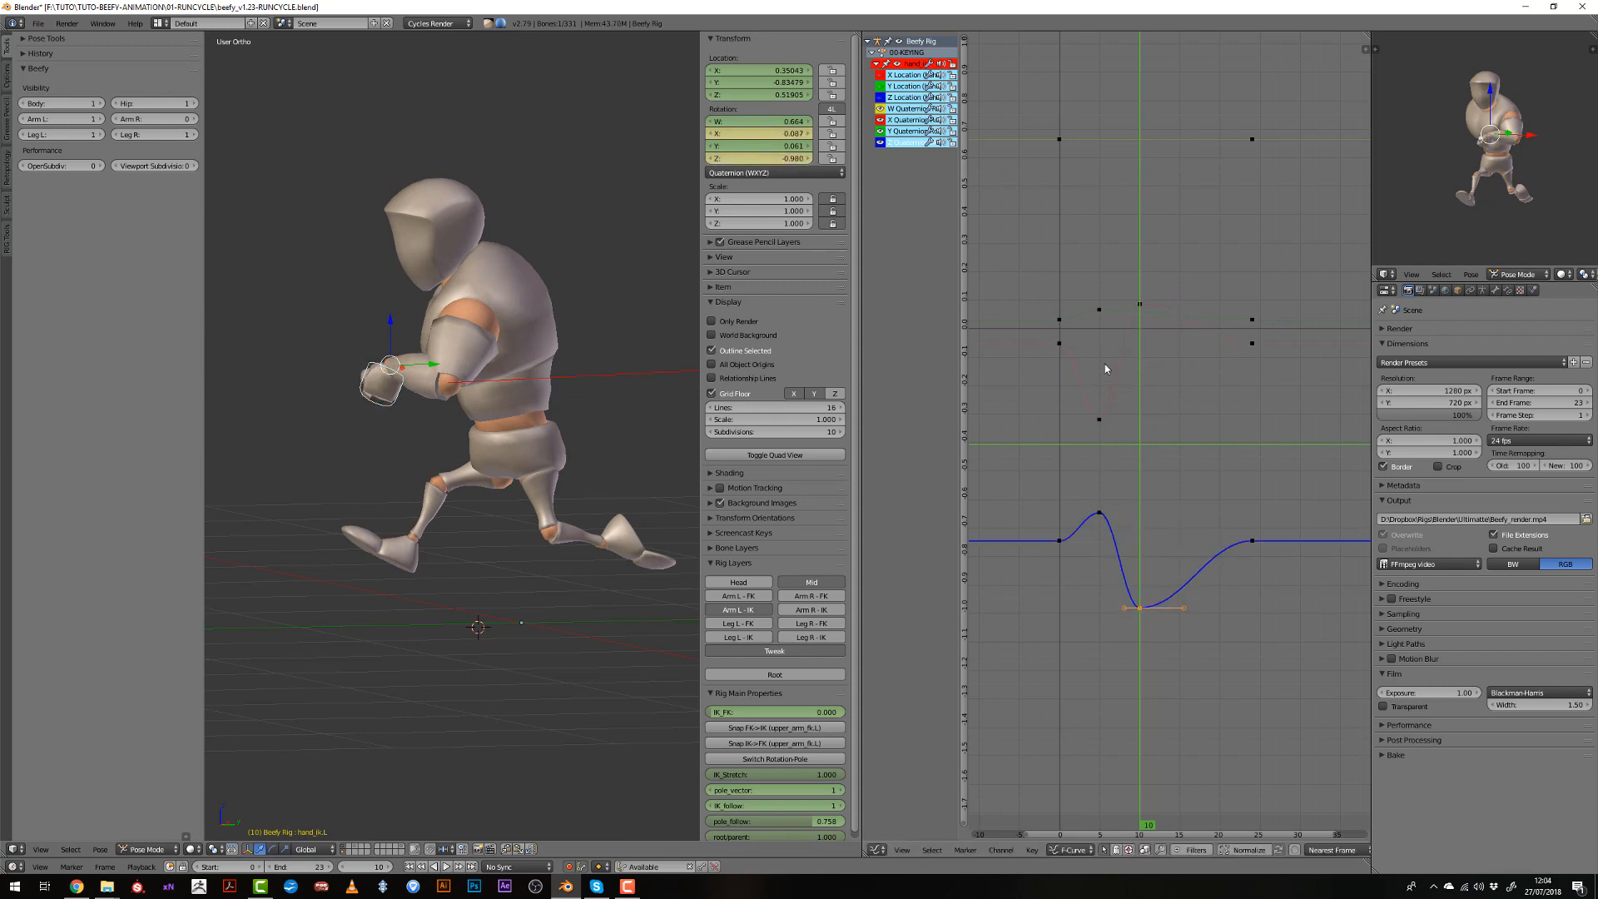
Adjust the hand's frame 10 quaternion keyframes to about X 0.267, Y -0.324 and Z -1.455.
click(1141, 429)
right_drag(1140, 298, 1134, 252)
click(1135, 252)
middle_drag(515, 487, 670, 537)
right_drag(1137, 633, 1135, 647)
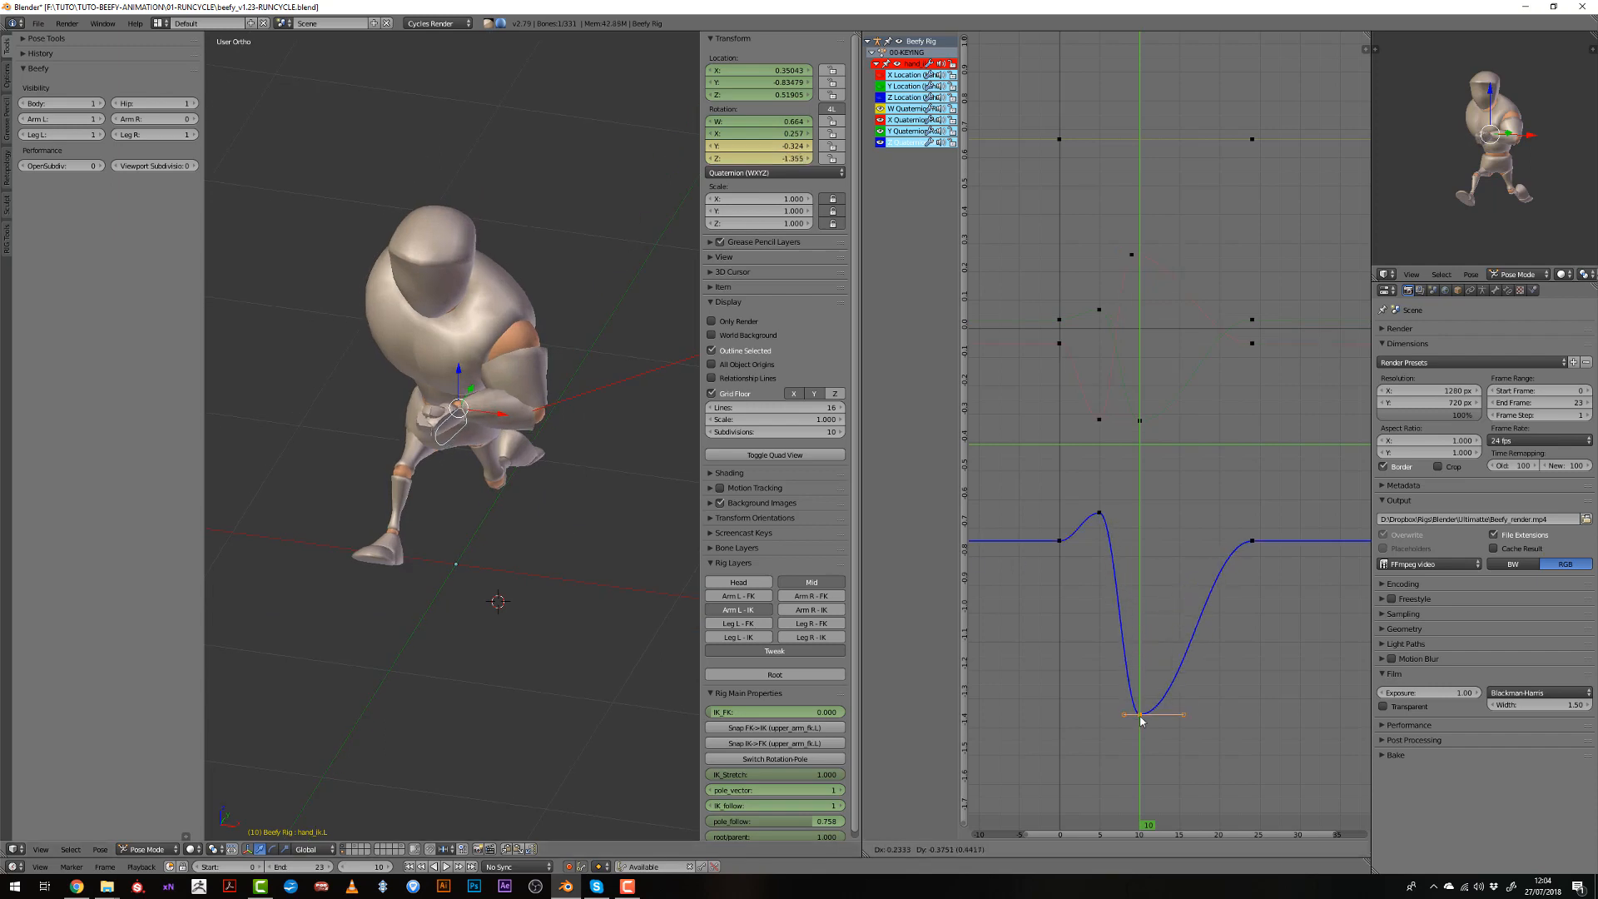
click(1140, 717)
middle_drag(1141, 717, 1142, 637)
middle_drag(387, 541, 349, 441)
key(g)
key(g)
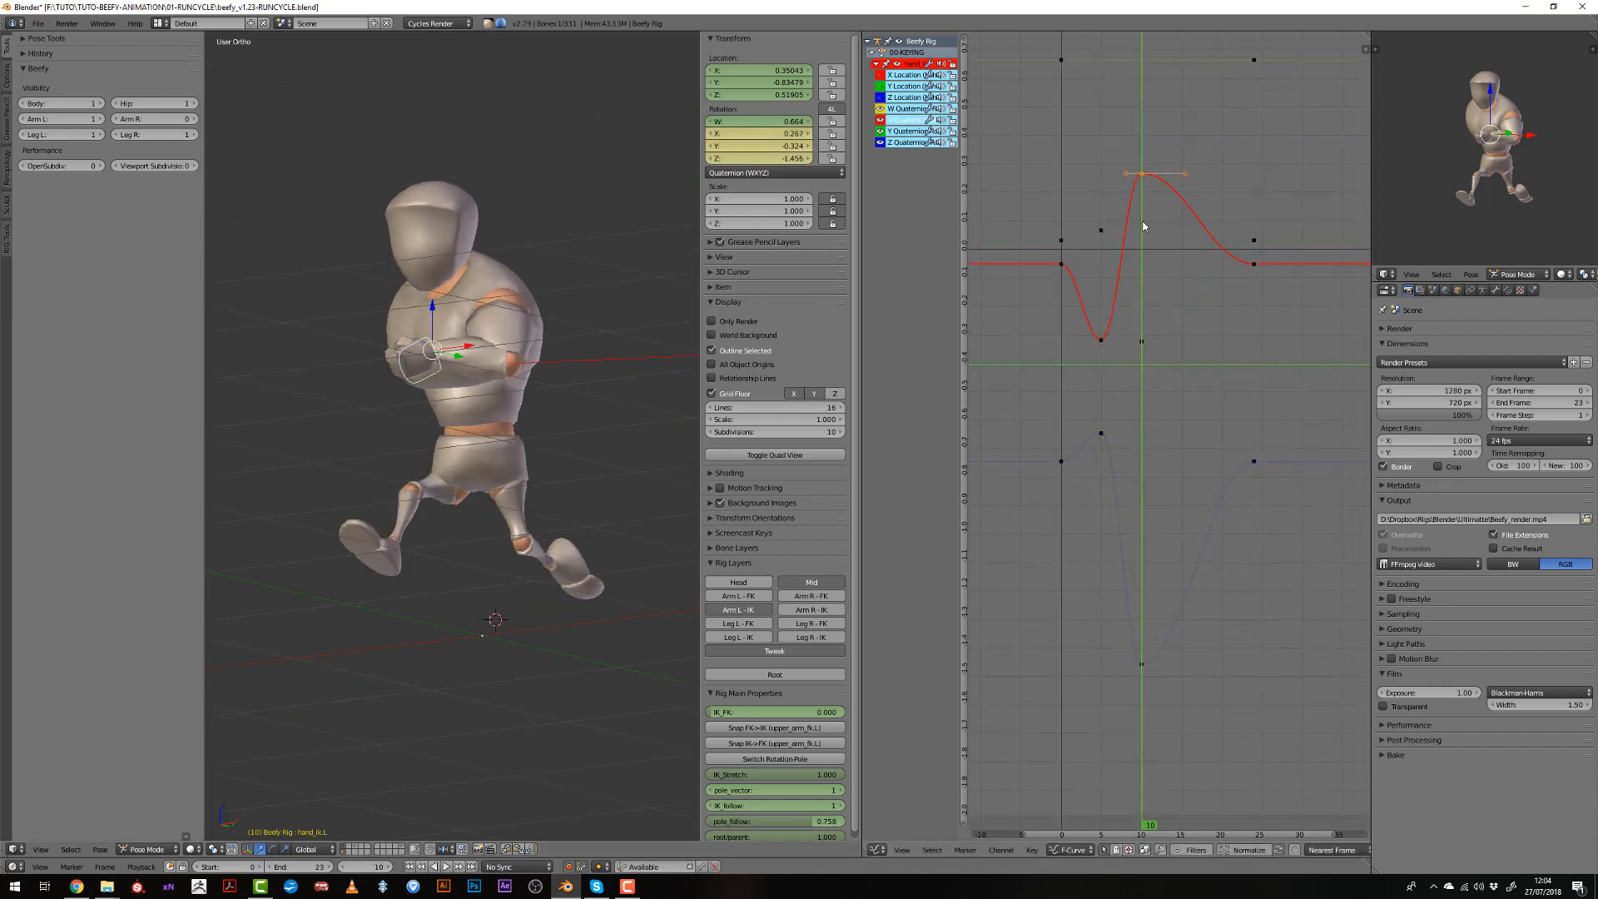
Rotate hand_ik.L at frame 10, including about its local Z axis, and key the new rotation.
middle_drag(449, 500, 348, 532)
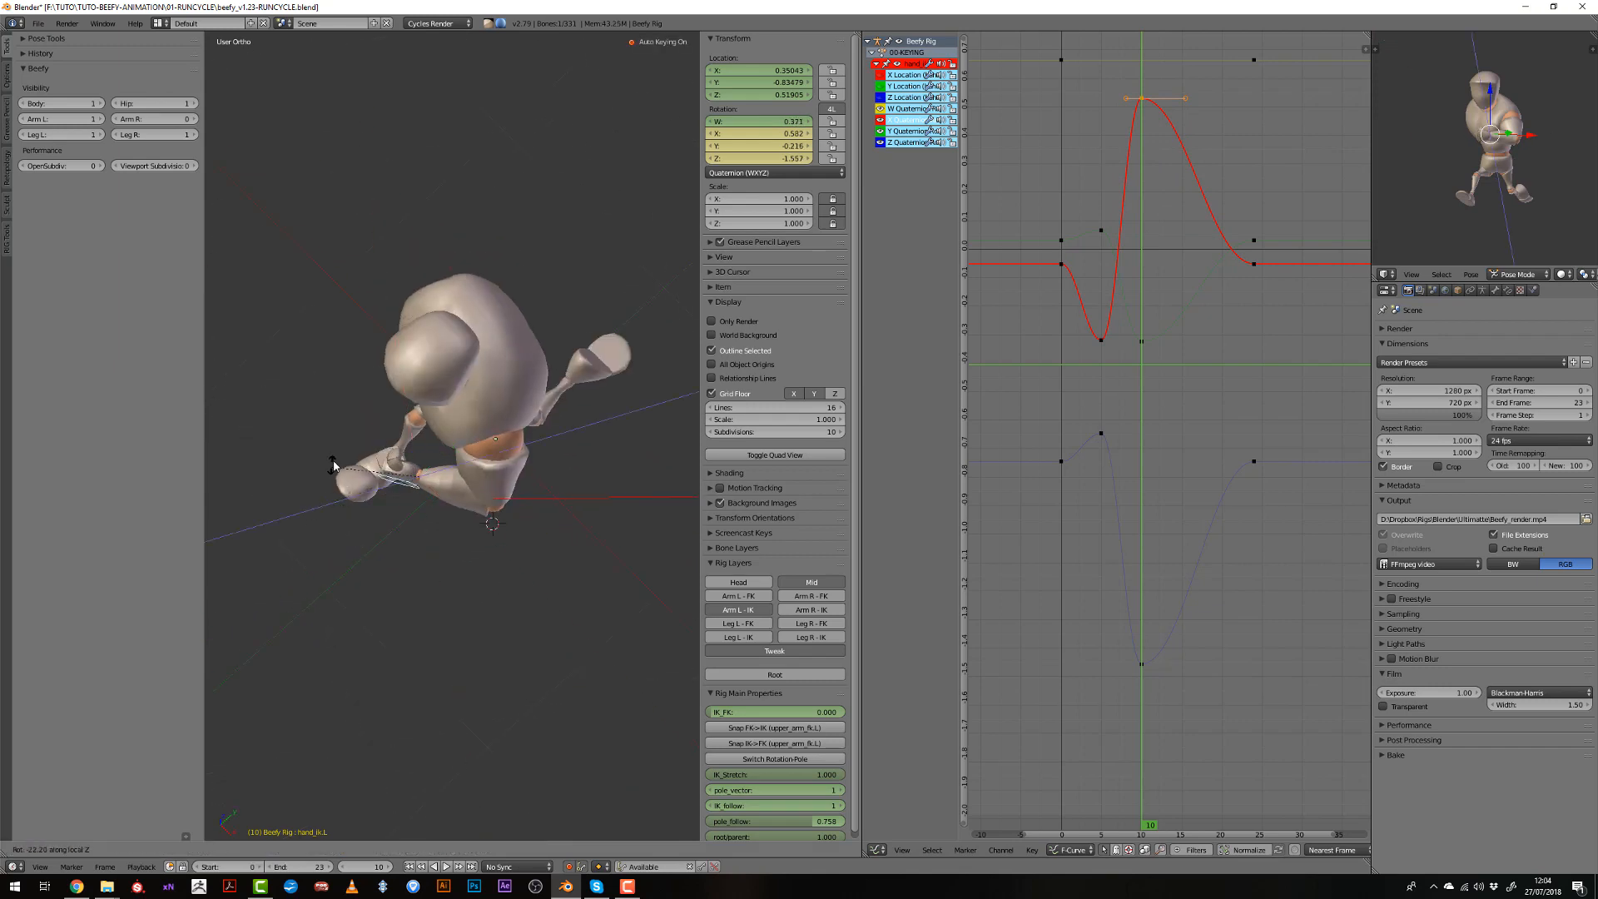
click(374, 449)
middle_drag(375, 449, 397, 353)
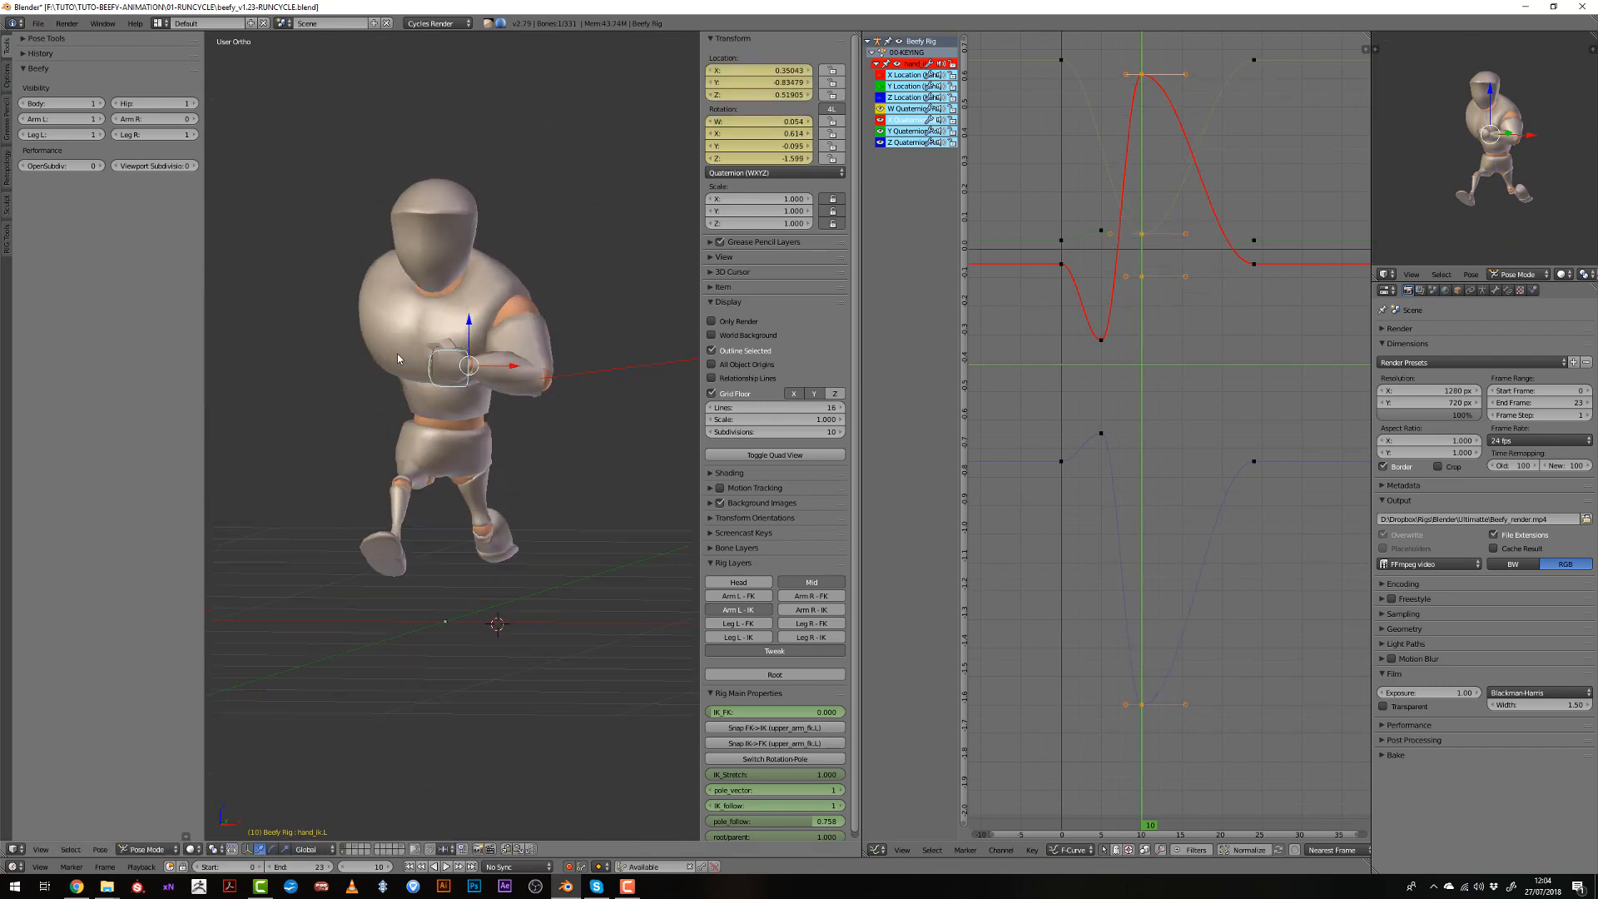
At frame 14, rotate hand_ik.L and key it at about W -0.491, X 0.501, Y -0.429 and Z -1.301.
click(1133, 322)
click(1174, 328)
key(r)
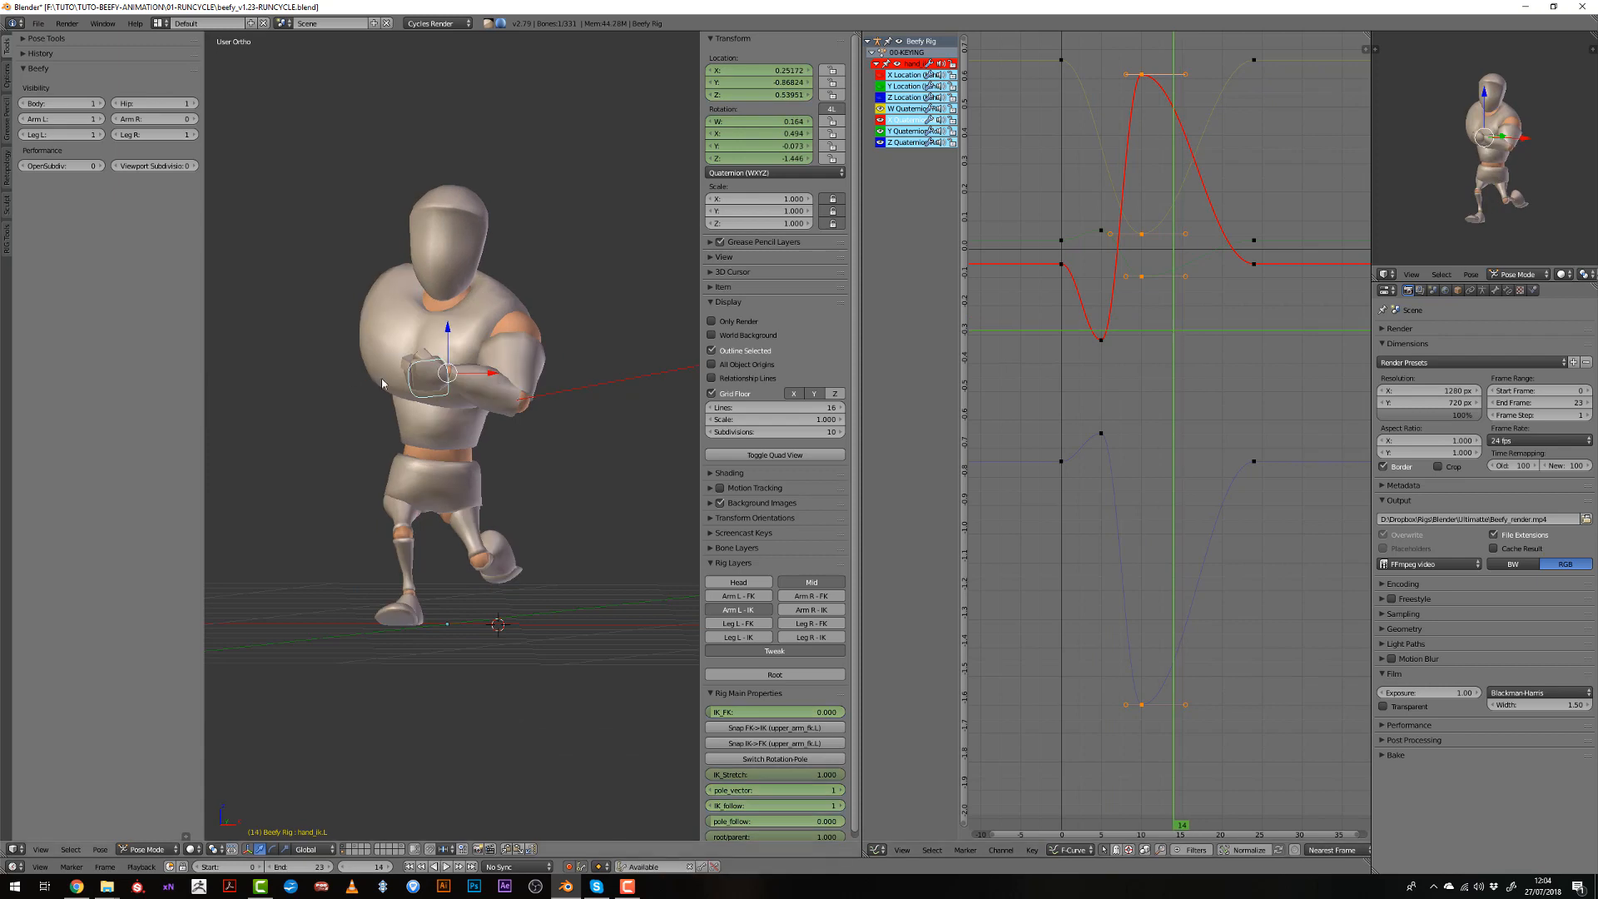
click(428, 313)
middle_drag(427, 313, 335, 311)
key(r)
click(435, 310)
key(r)
click(335, 312)
Delete all of hand_ik.L's frame 10 keyframes.
scroll(1191, 399, up, 1)
alt+right_click(1141, 51)
key(x)
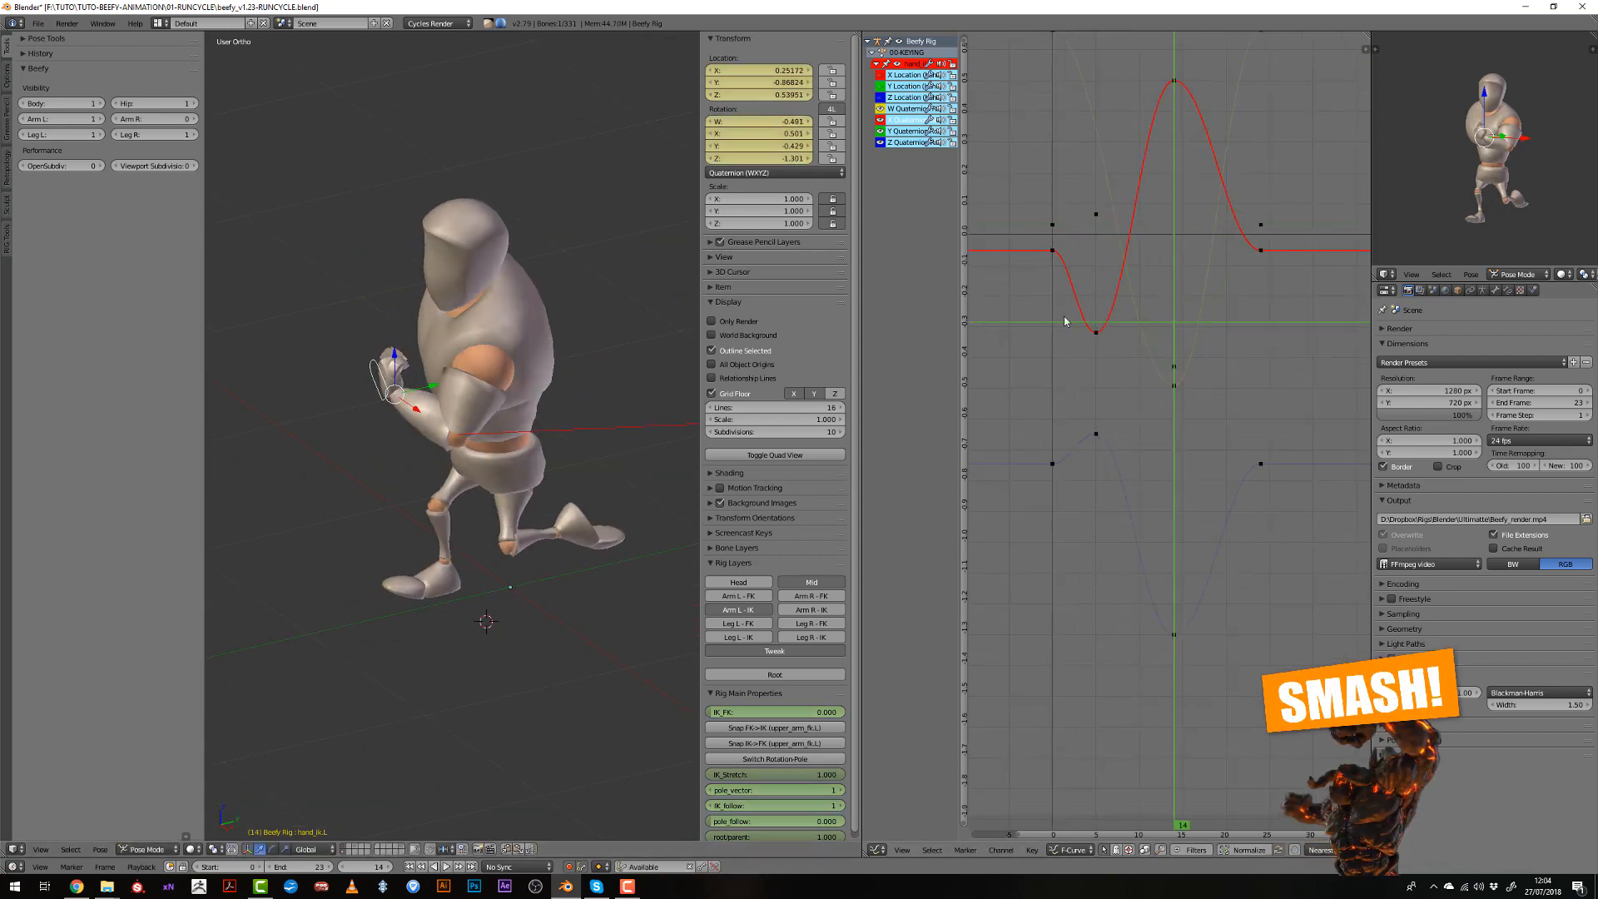
At frame 5, rotate hand_ik.L and key the new rotation.
mouse_move(1063, 322)
mouse_down()
mouse_move(1112, 333)
mouse_move(1089, 336)
mouse_up()
middle_drag(684, 491, 608, 456)
drag(1065, 463, 1097, 465)
middle_drag(476, 510, 455, 540)
key(r)
click(581, 541)
At frame 18, rotate hand_ik.L and key it at about W 0.696, X 0.138, Y -0.391 and Z -0.873.
drag(1096, 389, 1206, 422)
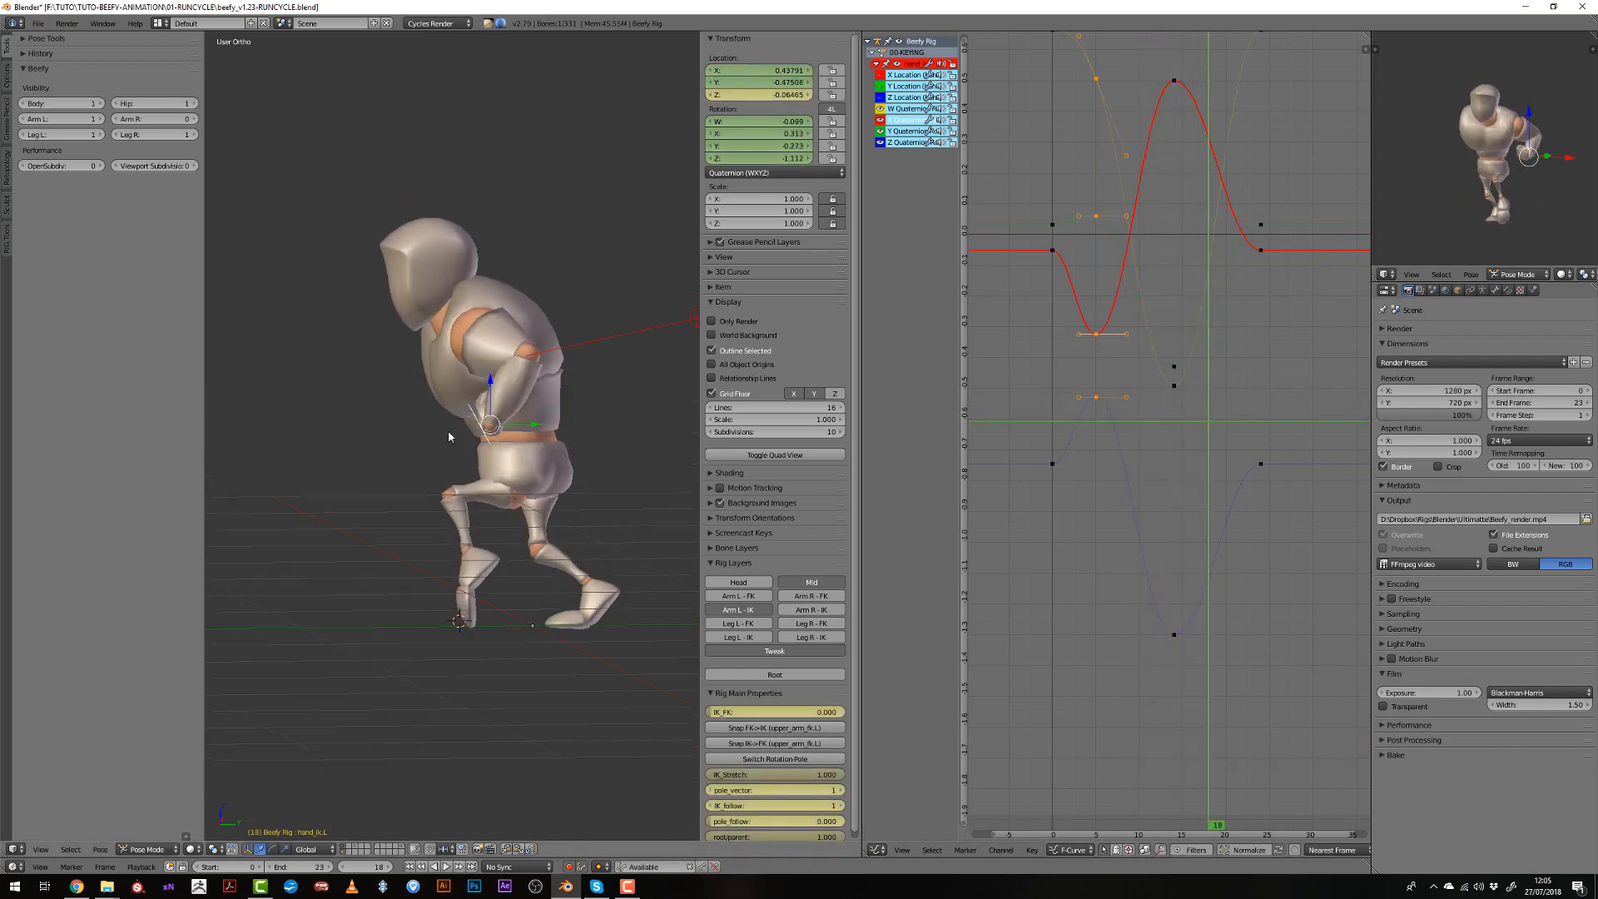
middle_drag(446, 435, 535, 515)
key(r)
click(484, 474)
key(r)
click(521, 499)
key(r)
click(388, 462)
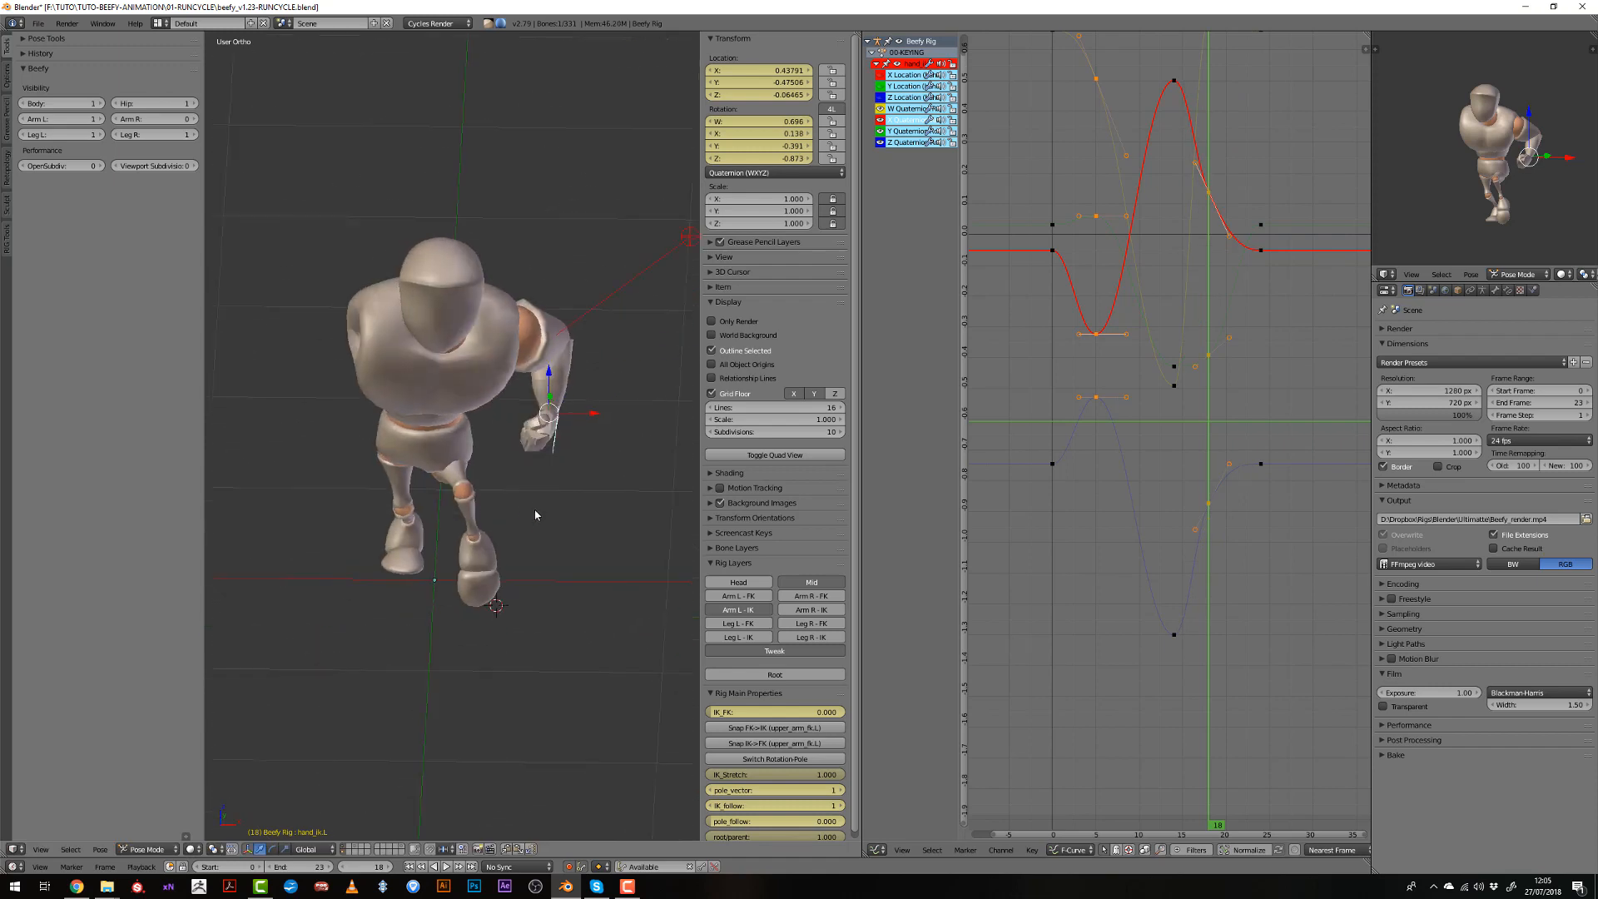
At frame 22, rotate hand_ik.L about several axes and key the new rotation.
drag(1161, 387, 1241, 410)
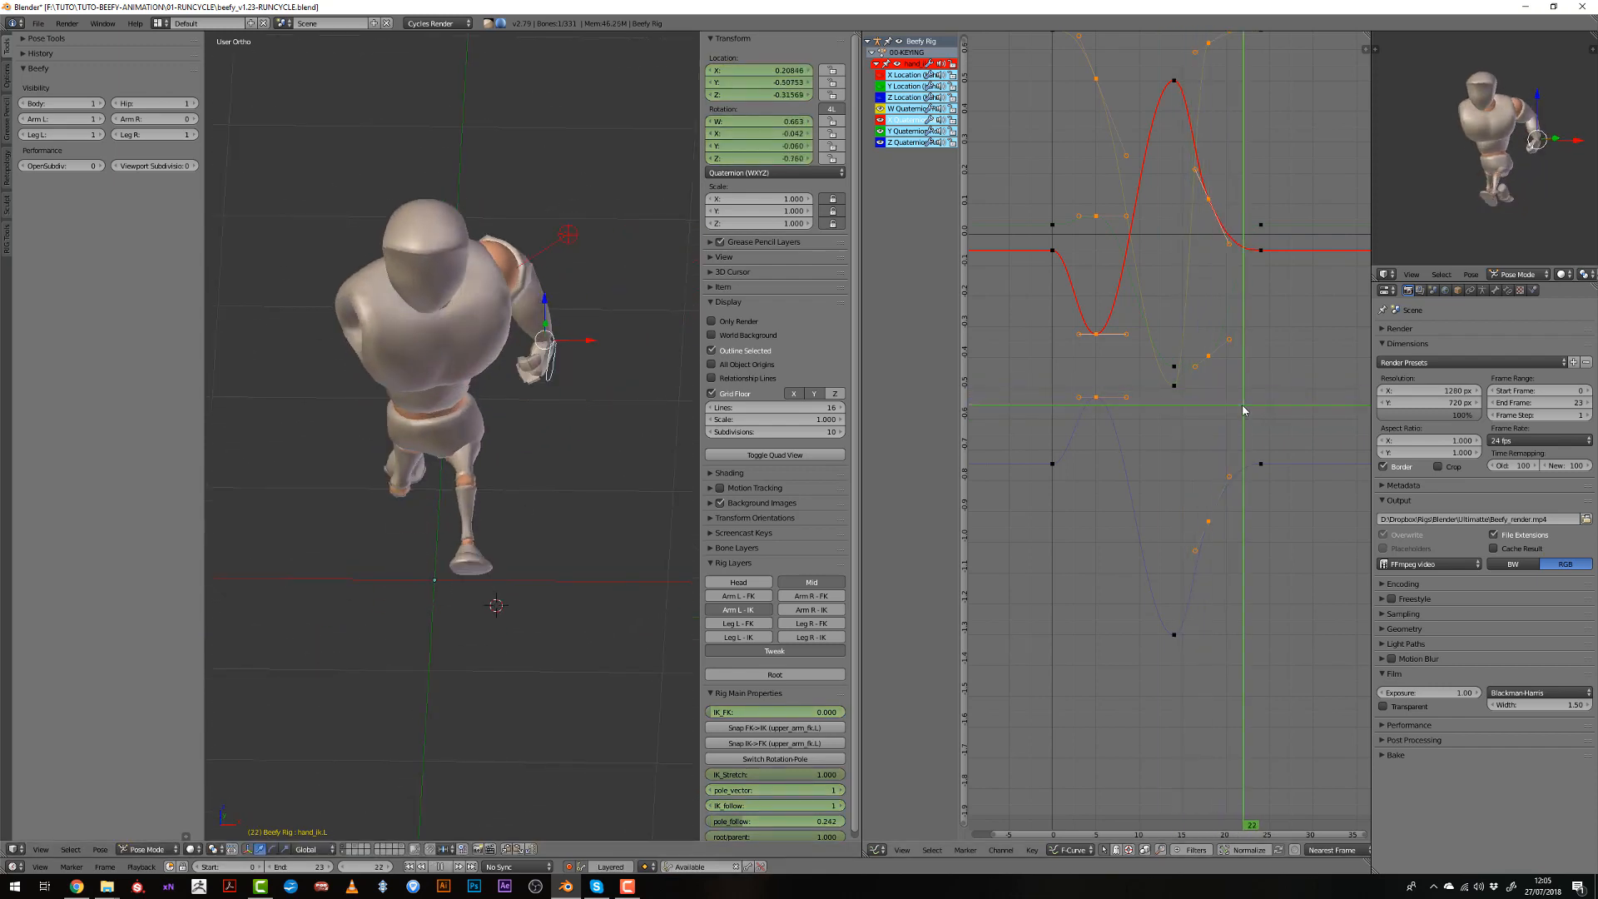
key(r)
click(591, 450)
key(r)
middle_drag(592, 449, 446, 411)
click(521, 445)
key(r)
click(583, 430)
At frame 24, rotate hand_ik.L and key it with W at about 0.877 and Z at about -0.461.
drag(1132, 408, 1262, 419)
middle_drag(599, 419, 488, 421)
key(r)
click(423, 418)
key(r)
click(599, 421)
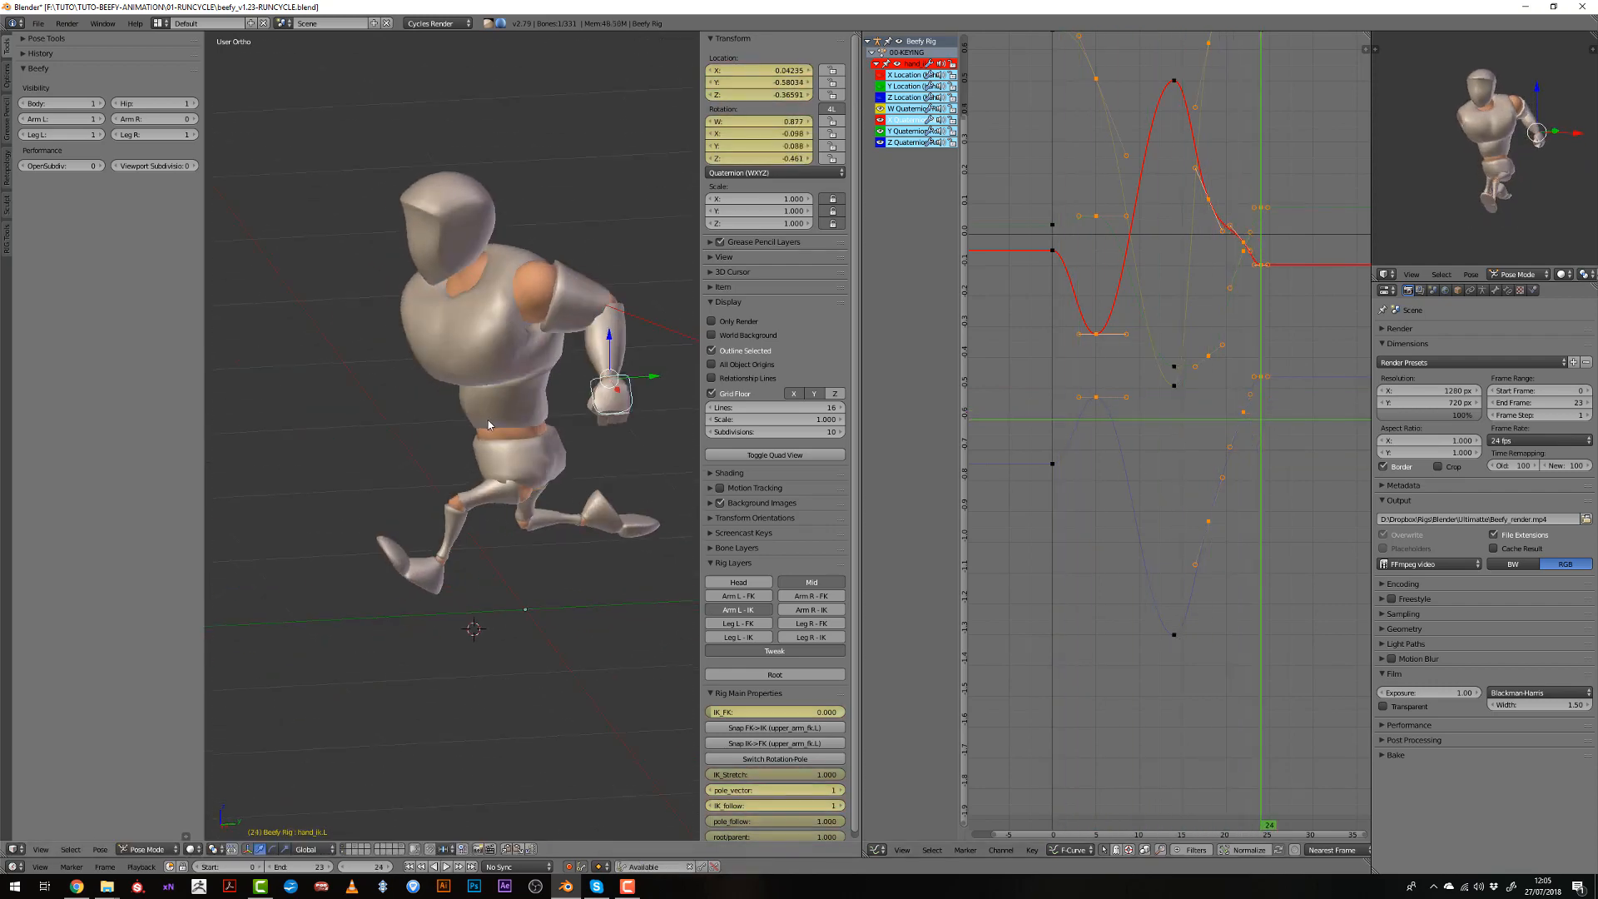
Duplicate hand_ik.L's frame 24 keyframes to frame 0 so the cycle loops.
alt+right_click(1258, 377)
key(shift+d)
click(1050, 387)
Rotate hand_ik.L early in the cycle, before frame 14, and key the adjusted rotation.
drag(1054, 392, 1094, 396)
middle_drag(513, 476, 574, 523)
key(r)
key(r)
click(563, 520)
key(r)
click(553, 501)
key(r)
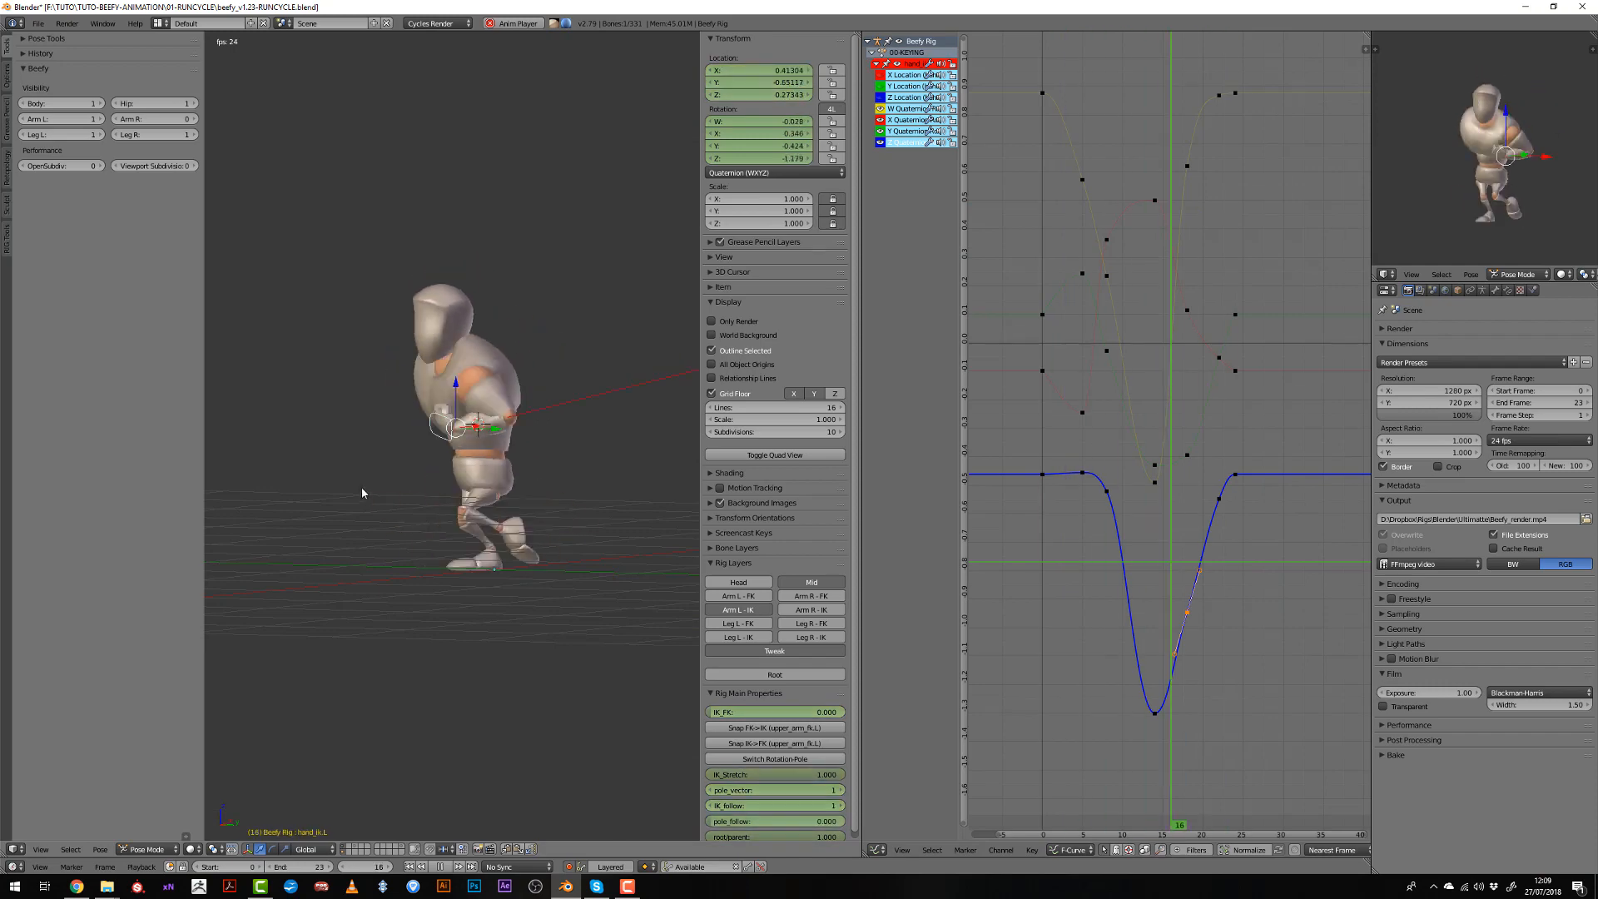
At frame 0, select hand_ik.L, the left upper arm IK target and the left shoulder control with all their keyframes.
key(a)
key(a)
click(1042, 450)
middle_drag(373, 486, 466, 466)
key(a)
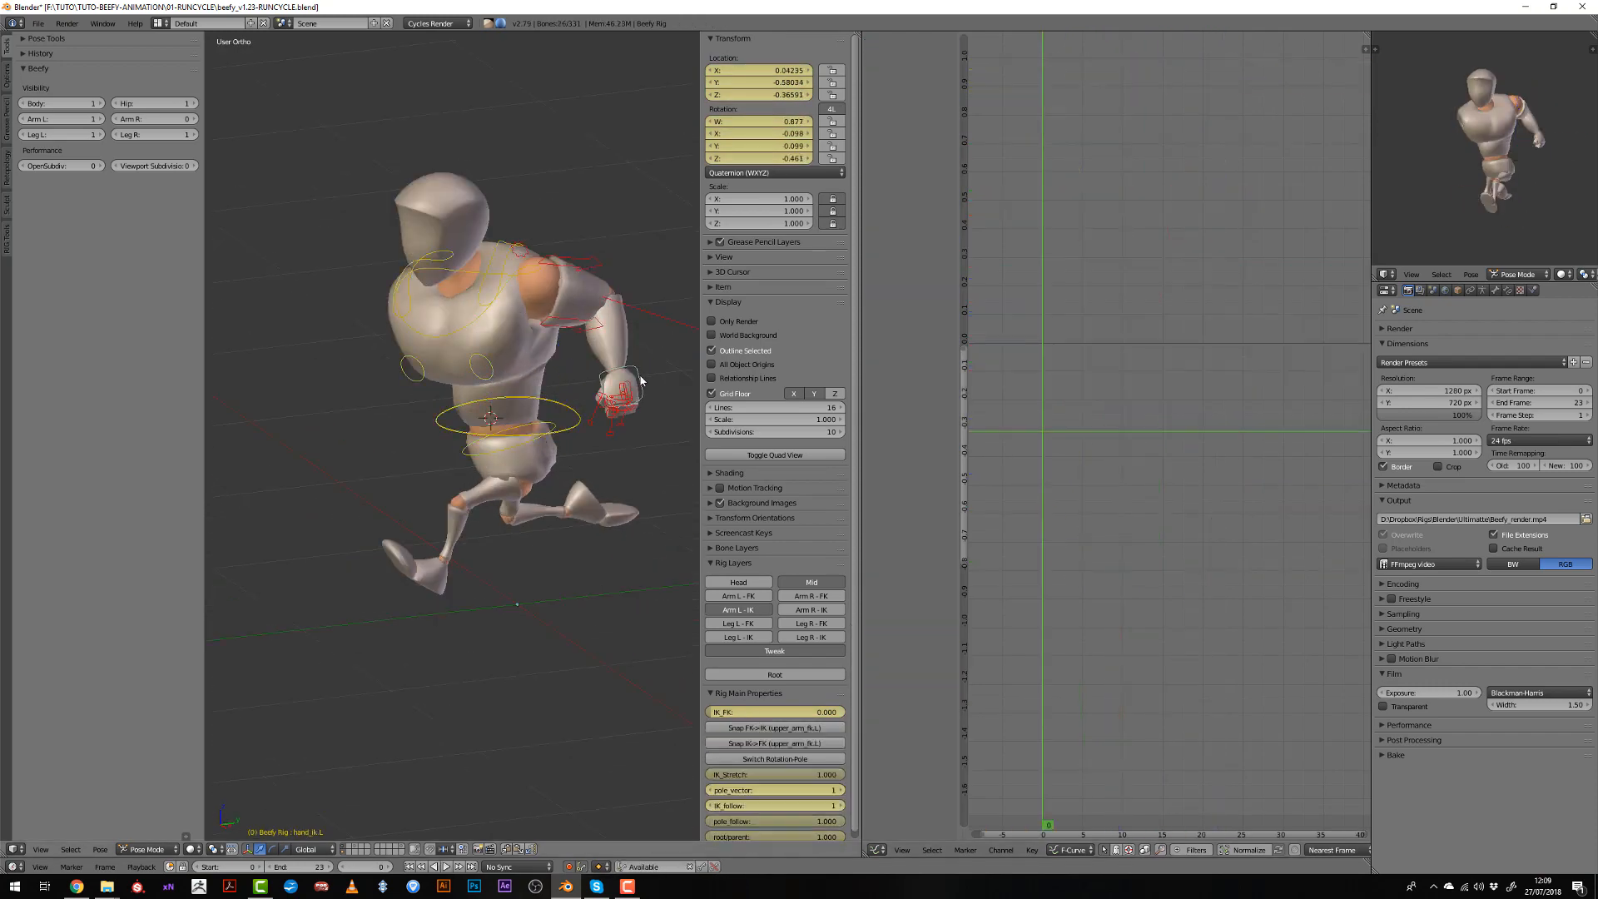
right_click(577, 350)
shift+right_click(651, 337)
middle_drag(582, 349, 500, 340)
shift+right_click(489, 300)
key(a)
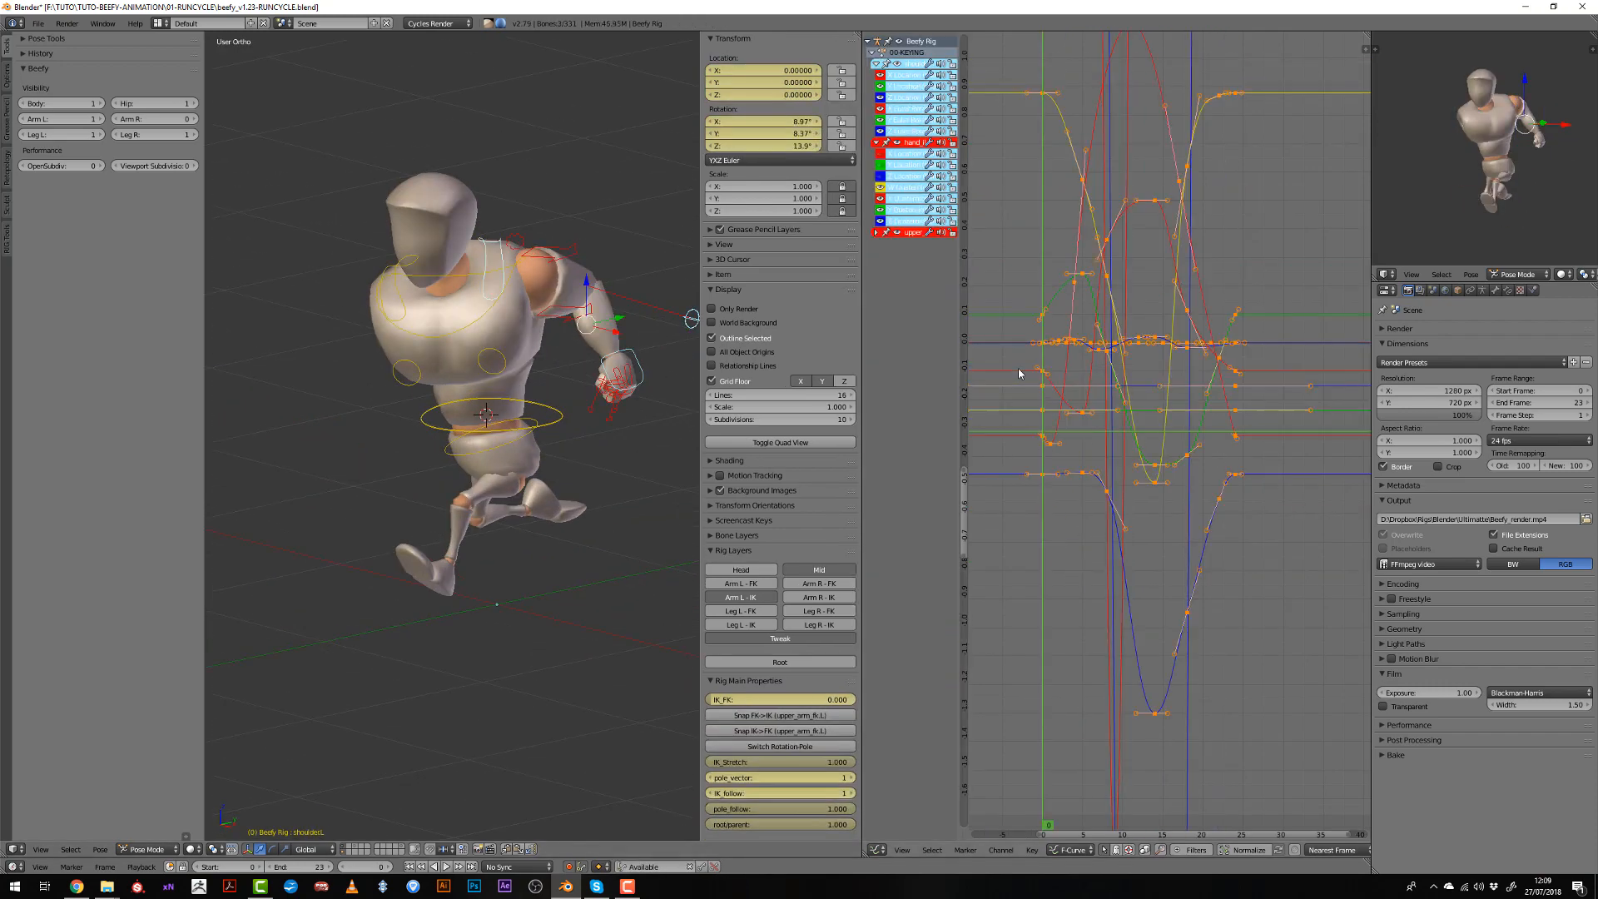
Show the right arm with visibility 1 and select its hand, upper arm IK target and shoulder controls.
click(780, 638)
middle_drag(278, 358, 337, 429)
click(195, 119)
right_click(358, 435)
shift+right_click(317, 312)
middle_drag(317, 321, 362, 338)
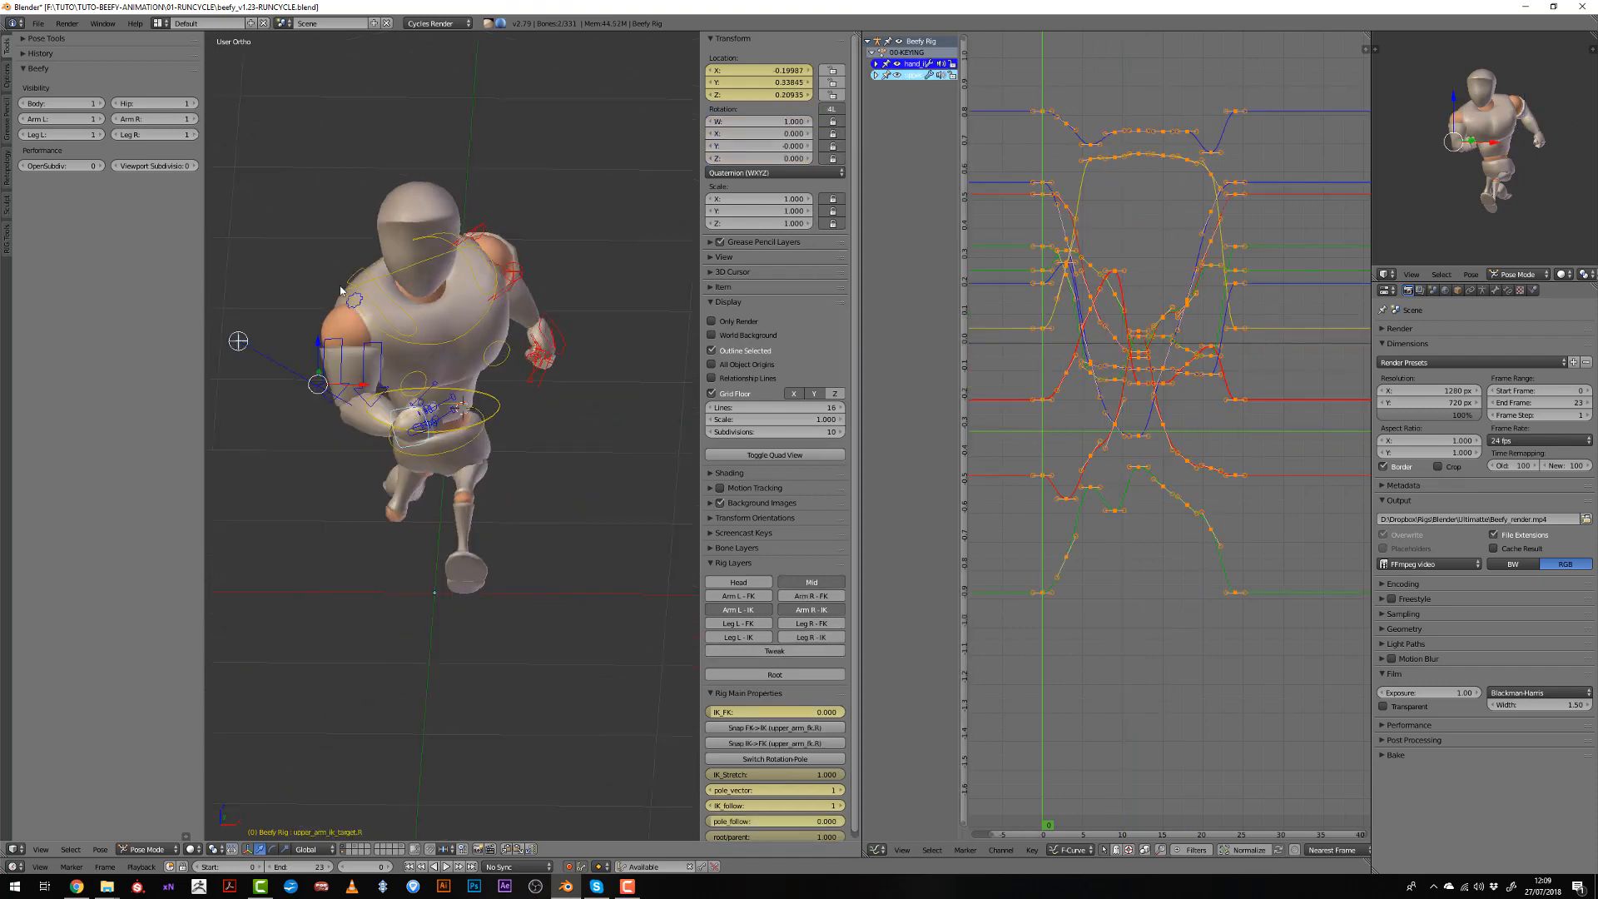
shift+right_click(354, 282)
Delete the keyframes after frame 0 on the selected right arm controls.
key(a)
ctrl+middle_drag(1126, 279, 1153, 491)
key(b)
drag(1073, 329, 1288, 557)
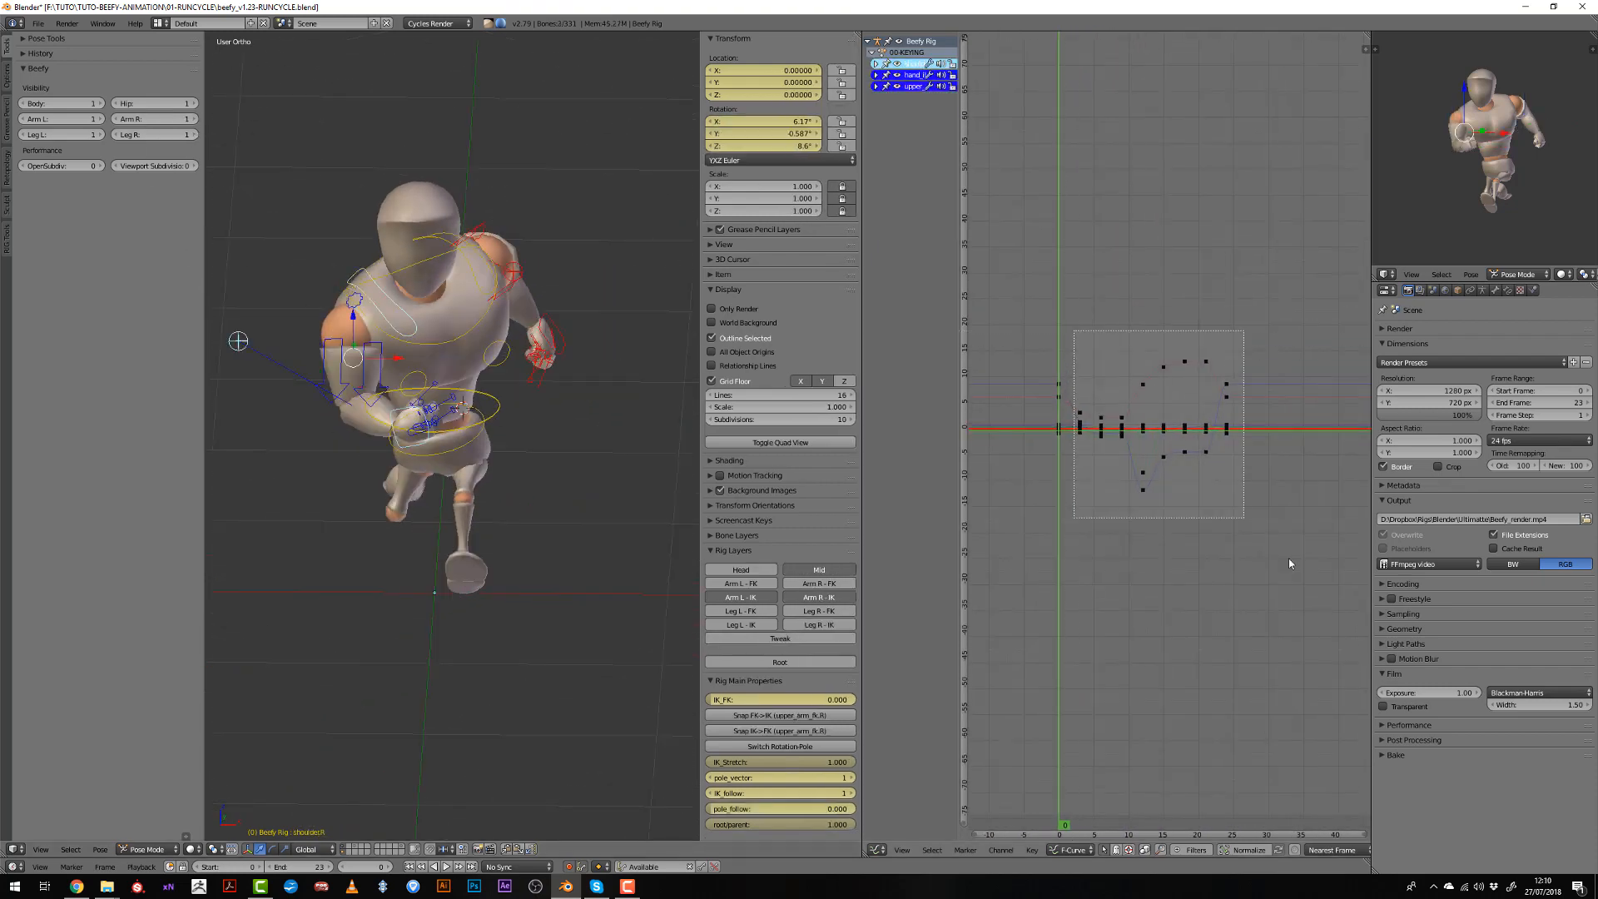
key(x)
click(1282, 558)
Try to paste the left arm's keyframes flipped onto the right arm controls, preview the playback and undo the paste.
scroll(1084, 456, up, 3)
key(a)
key(ctrl+shift+v)
key(alt+a)
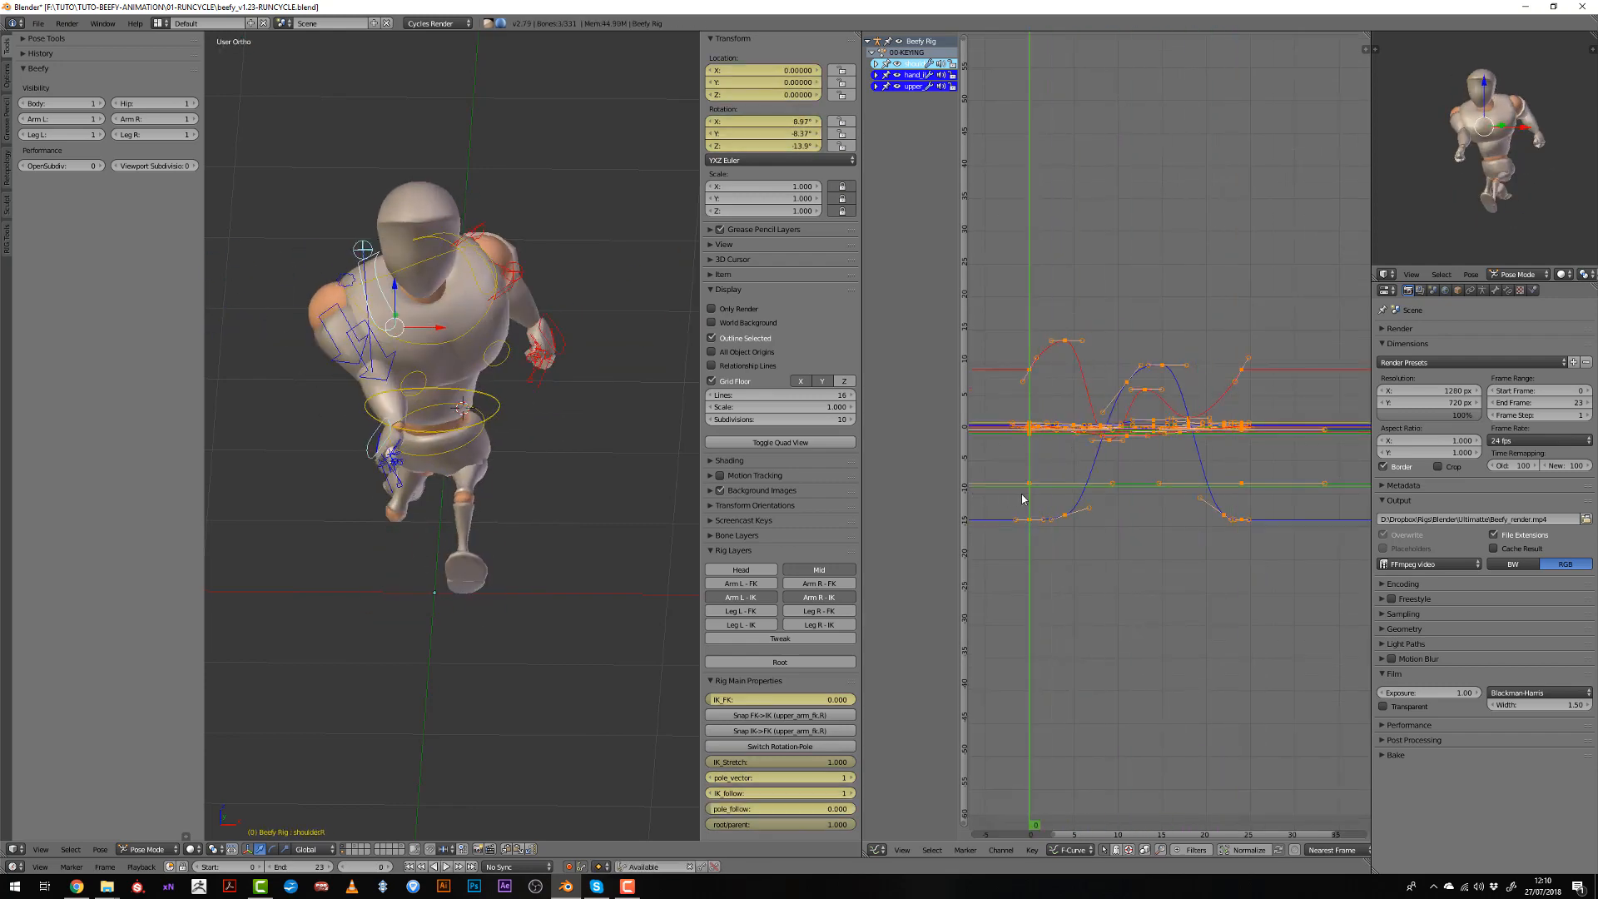
key(ctrl+z)
middle_drag(576, 366, 533, 365)
right_click(611, 347)
shift+right_click(623, 285)
key(a)
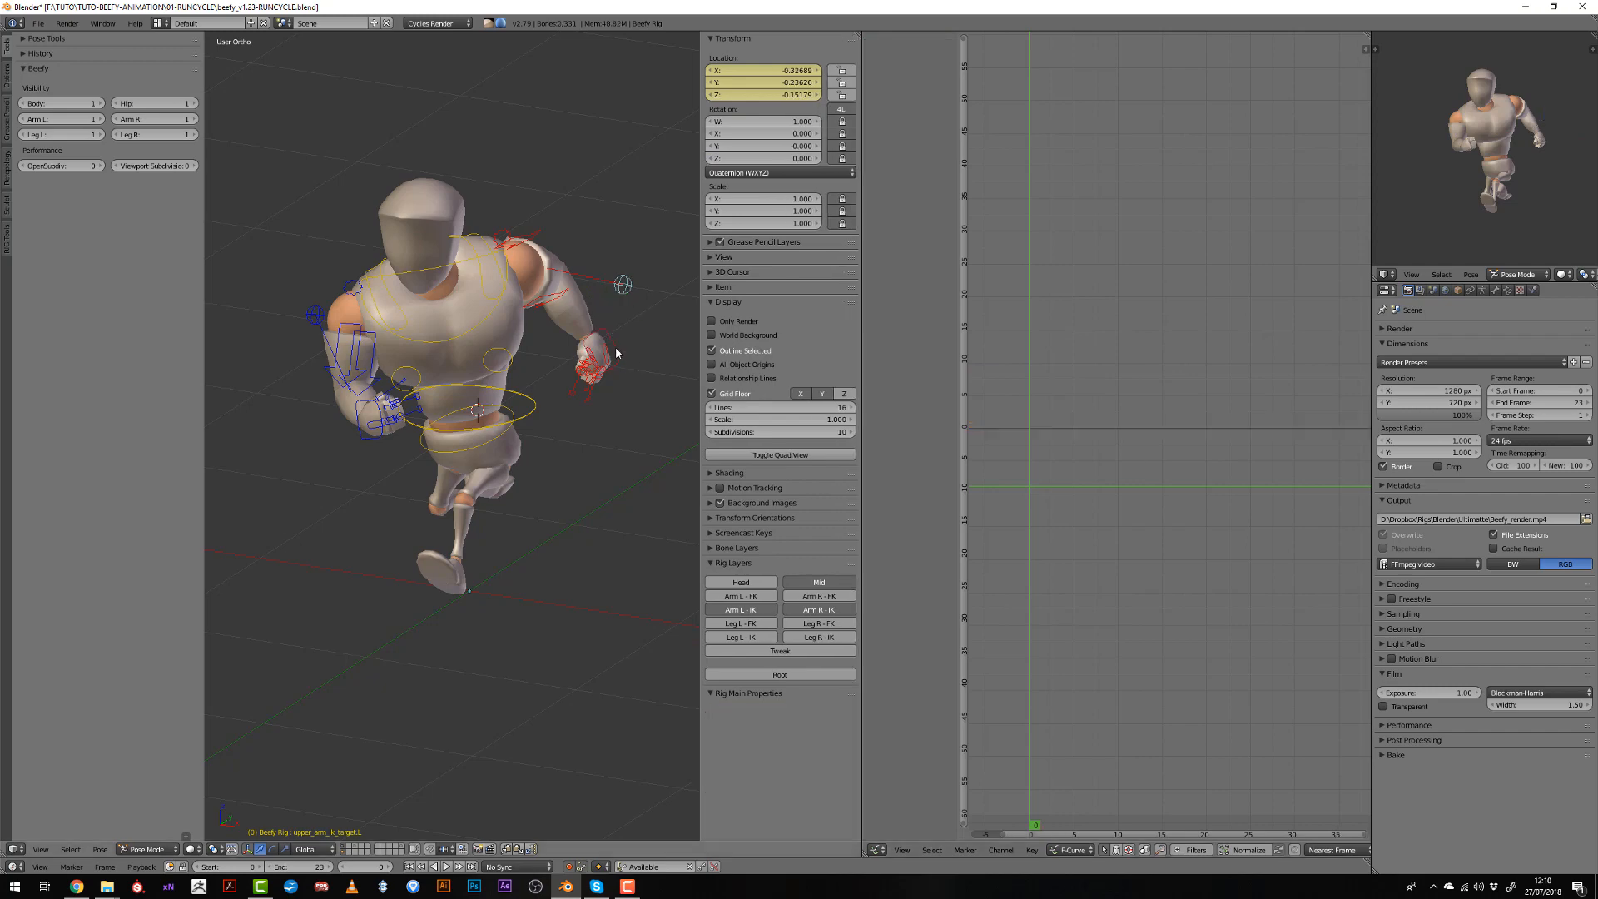
right_click(616, 353)
shift+right_click(622, 286)
middle_drag(617, 287, 579, 284)
shift+right_click(522, 278)
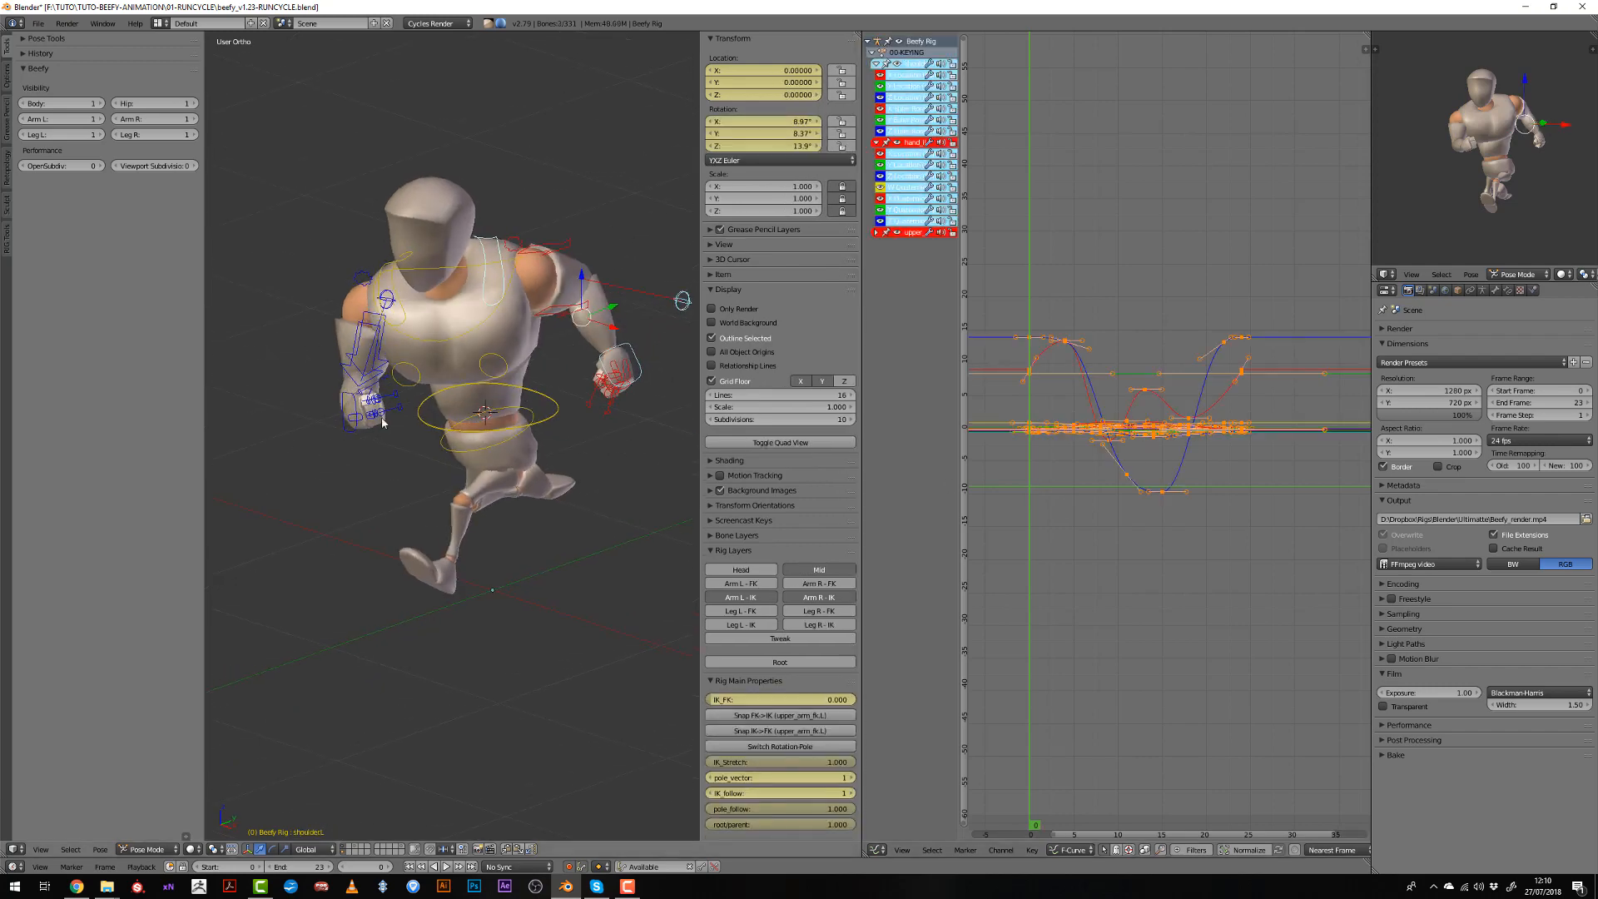
right_click(358, 426)
middle_drag(358, 420, 403, 423)
shift+right_click(298, 309)
Copy the left shoulder control's keyframes and paste them flipped onto the right shoulder control.
right_click(485, 296)
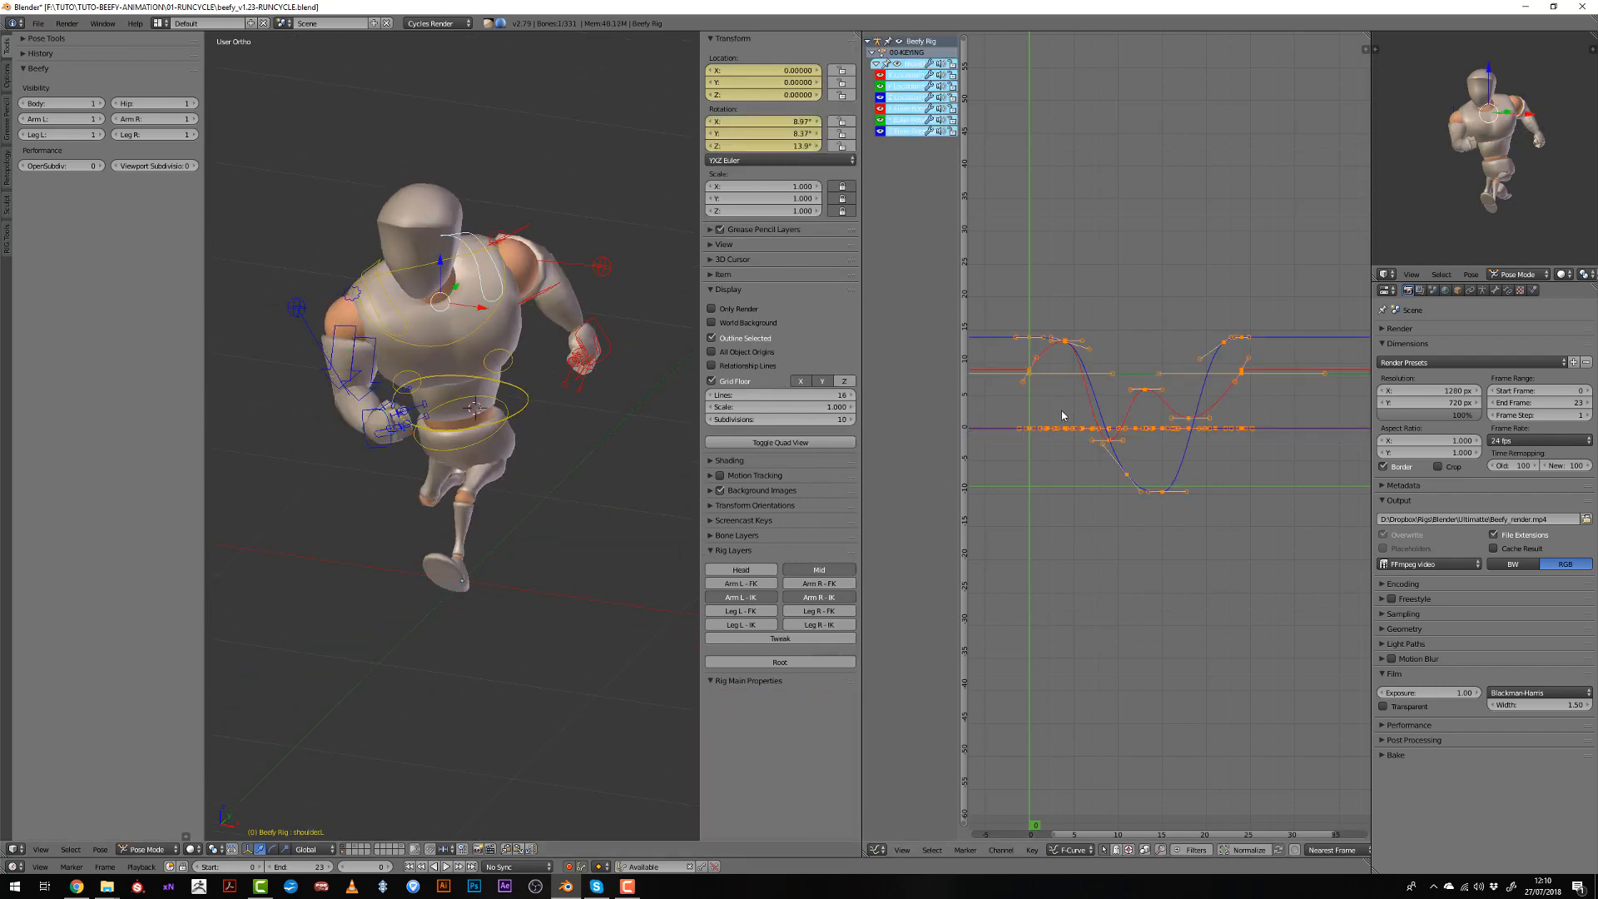
key(ctrl+c)
right_click(393, 321)
key(ctrl+shift+v)
Offset the right shoulder's keyframes by half a cycle, with a duplicate set covering the rest, and preview the playback.
key(g)
key(x)
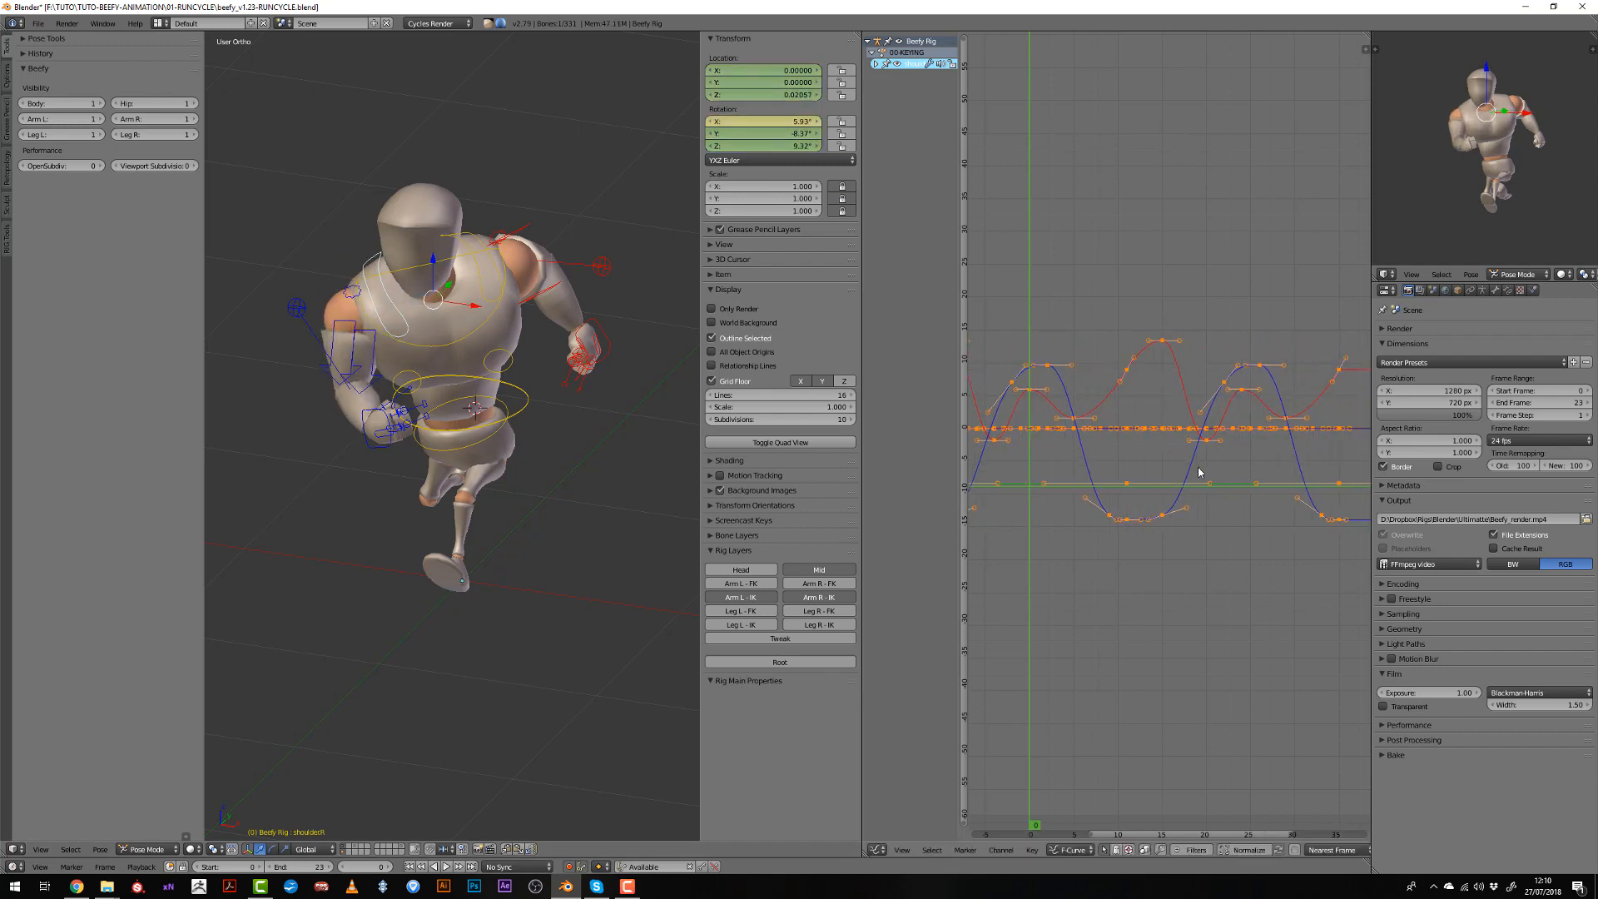
scroll(1198, 472, down, 2)
key(alt+a)
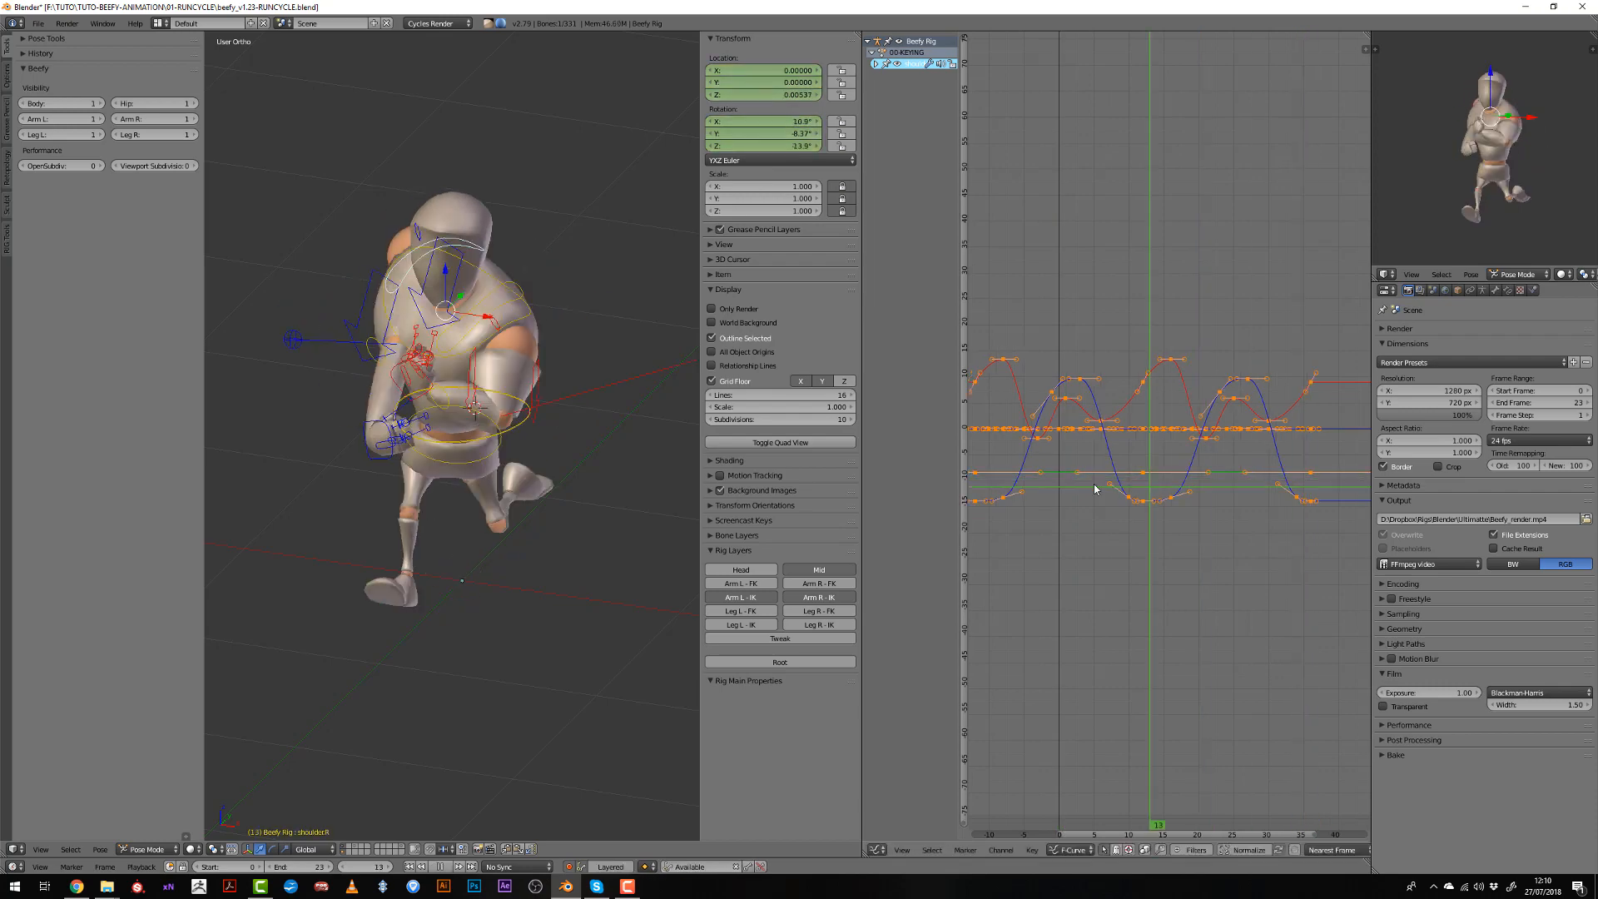
key(Escape)
Key the right shoulder's channels at frame 0 and duplicate those keyframes to frame 24.
key(i)
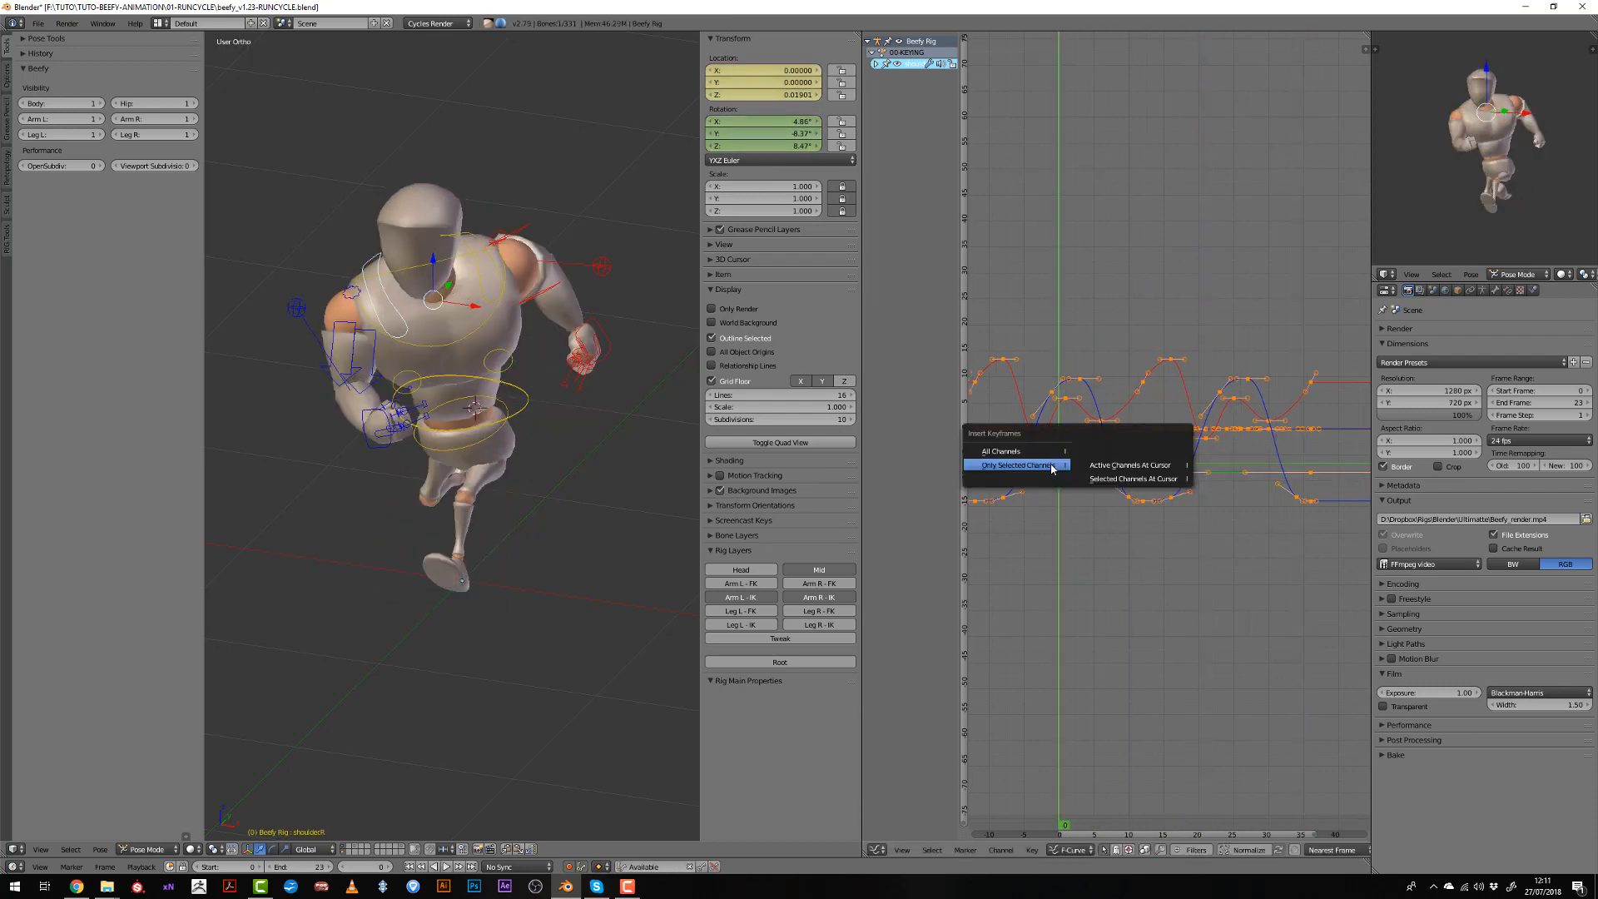
click(1052, 468)
scroll(1052, 416, up, 2)
alt+right_click(1040, 399)
key(v)
click(1040, 349)
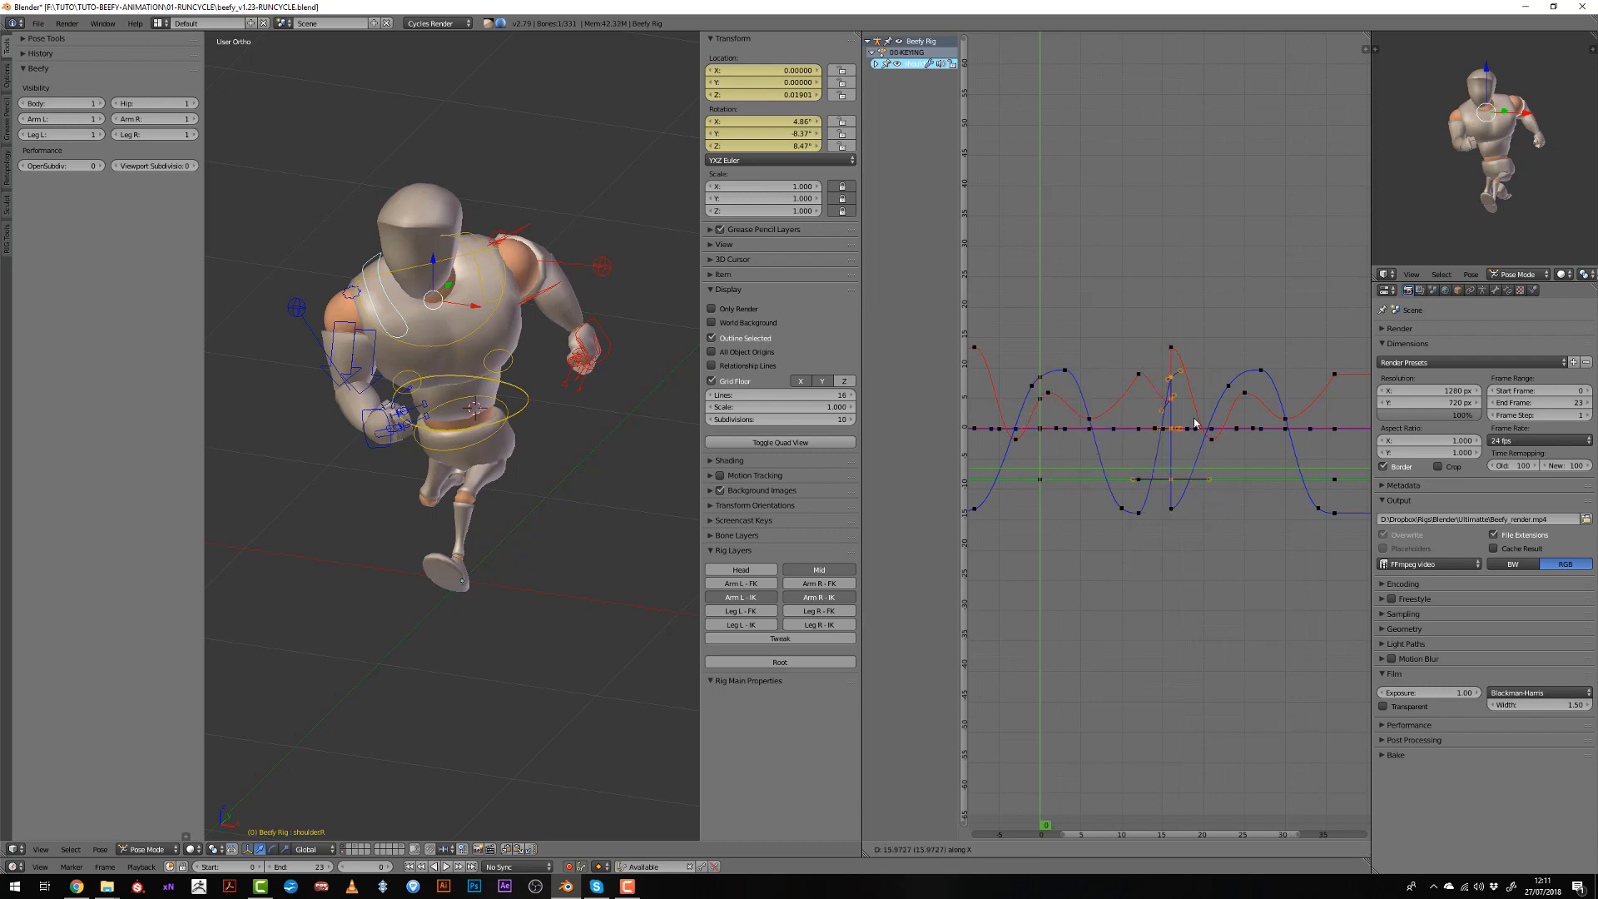
click(1240, 427)
Delete the right shoulder's keyframes before frame 0 and play back the animation.
scroll(1003, 337, down, 3)
key(b)
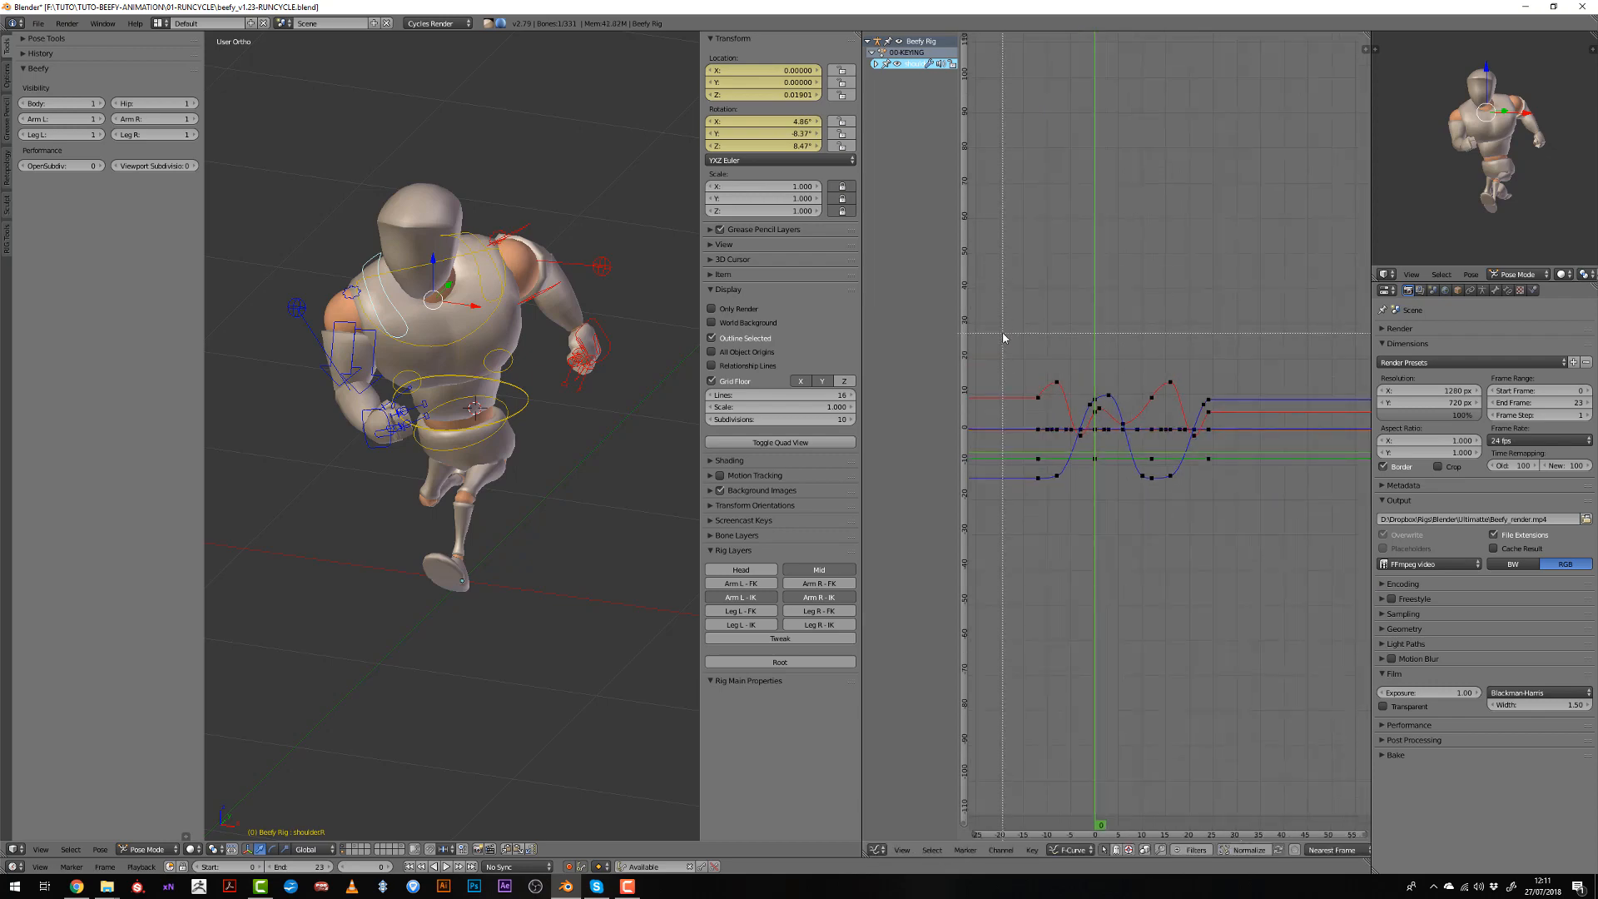
drag(1094, 544, 1093, 545)
key(x)
click(1093, 546)
scroll(1090, 516, up, 5)
key(alt+a)
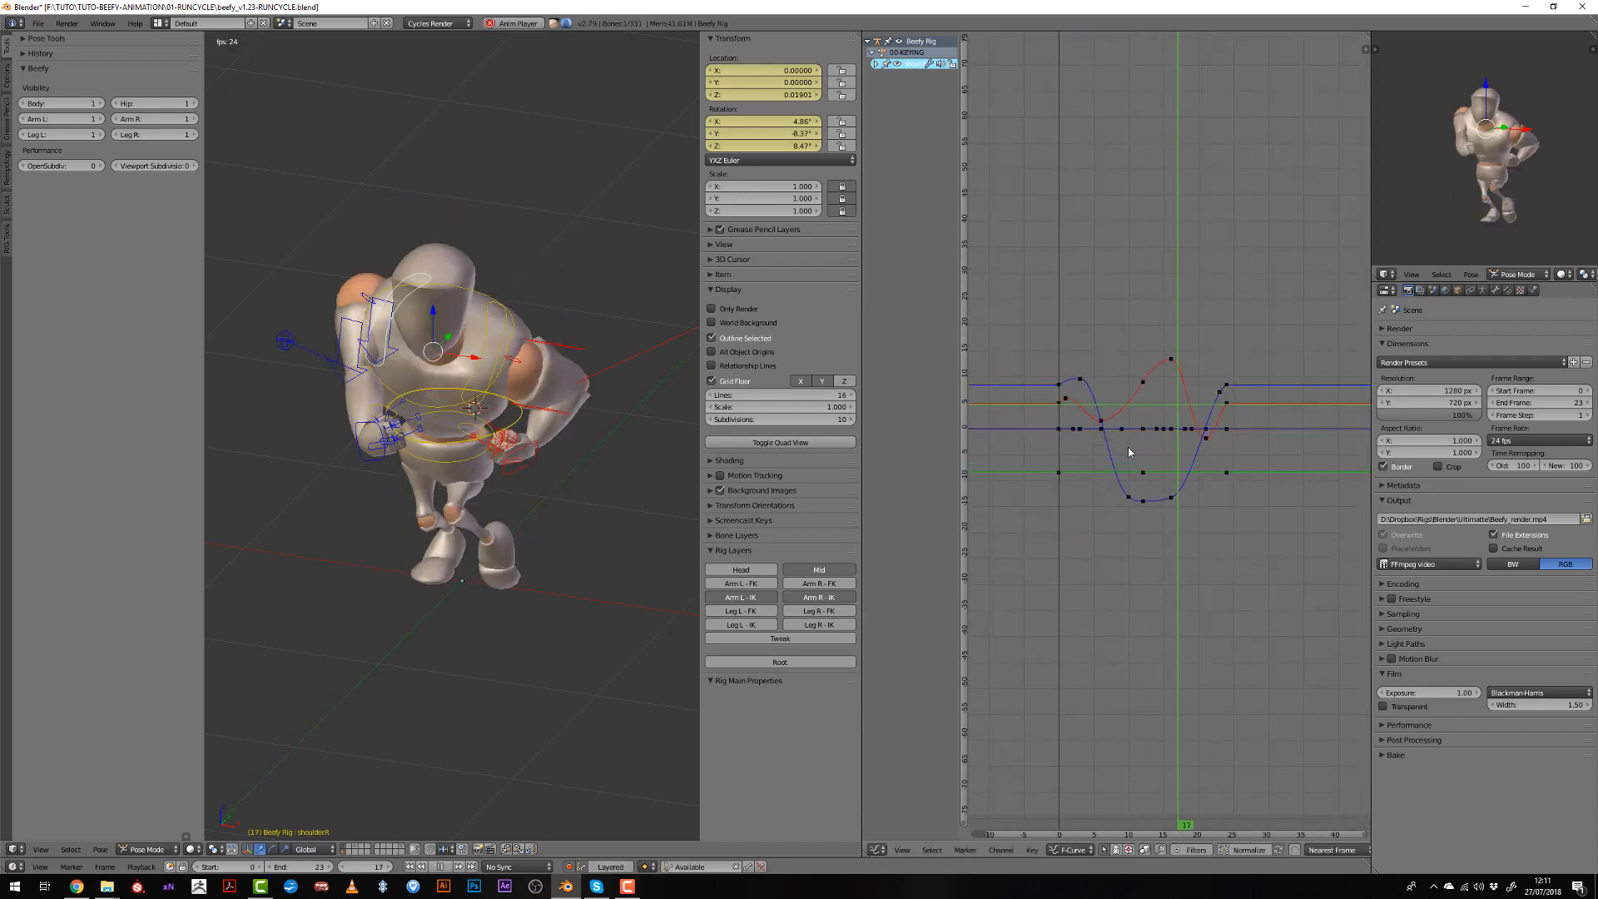
At frame 0, select the left upper arm IK target and copy its keyframes.
right_click(601, 374)
click(1059, 463)
right_click(603, 267)
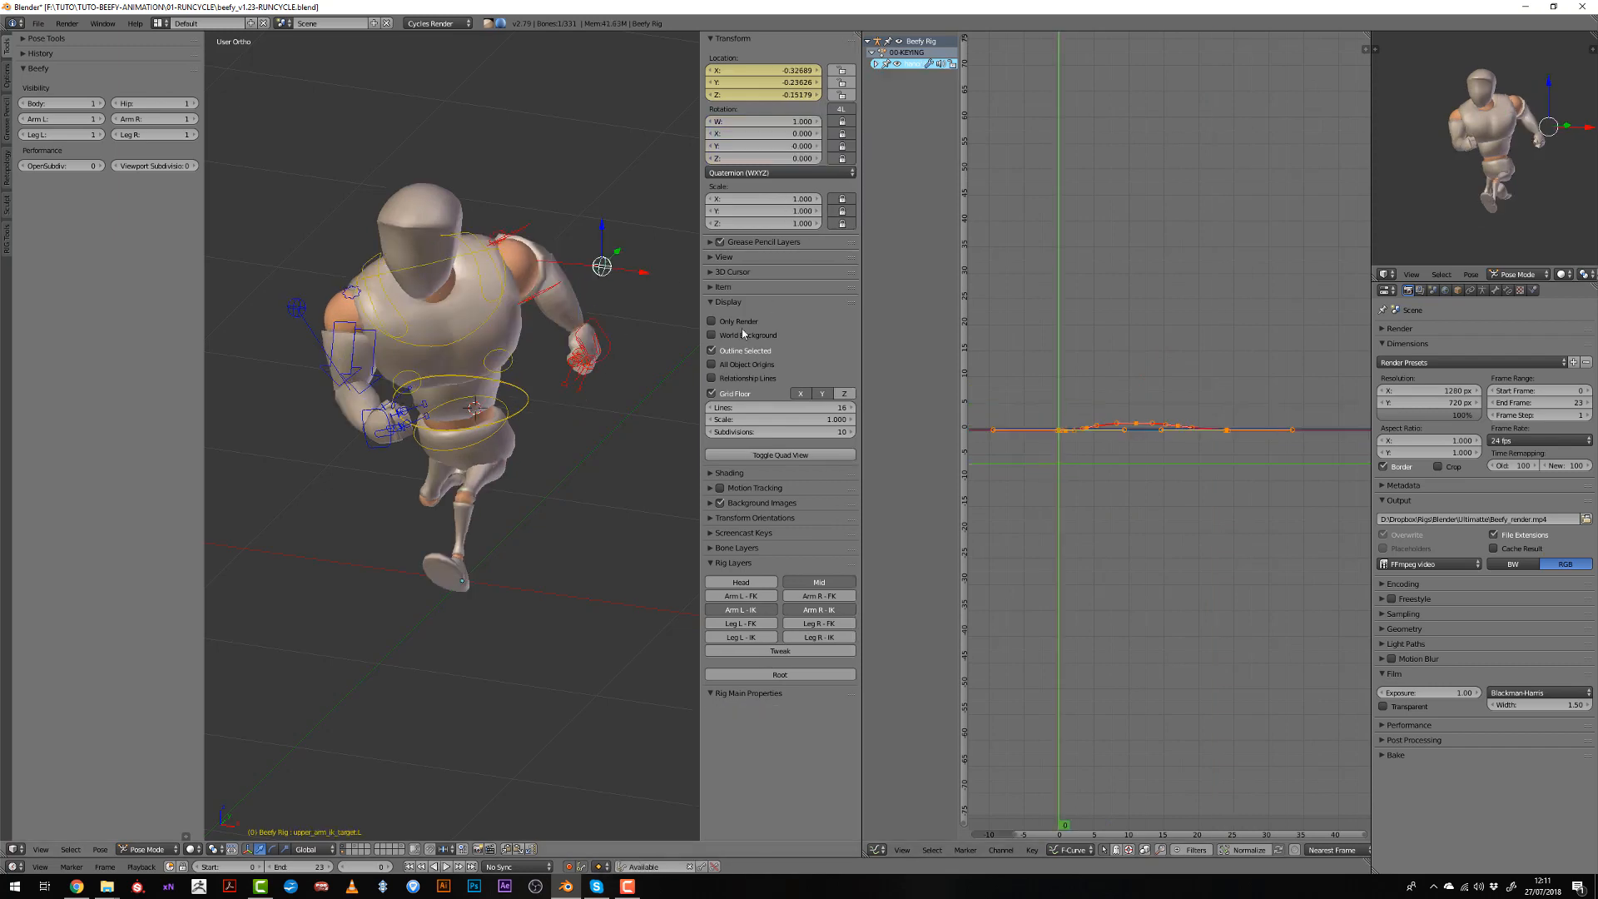
Try to paste the left upper arm IK target's keyframes flipped onto the right target.
right_click(296, 308)
key(a)
key(ctrl+shift+v)
key(a)
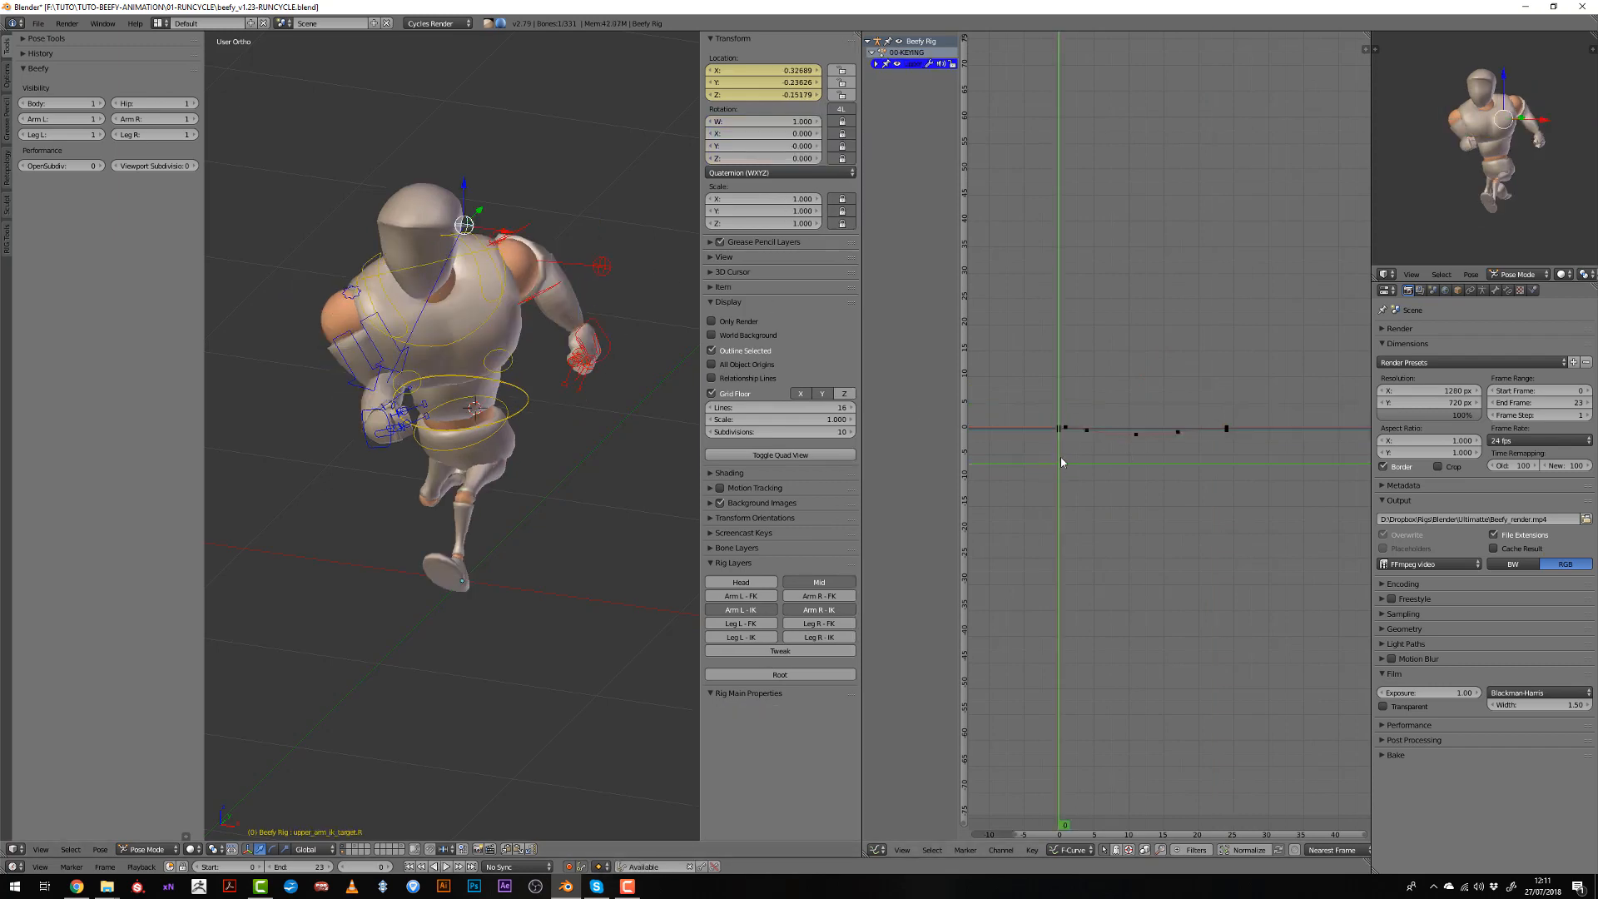
key(a)
Turn on the armature's bone axes display and examine the orientation of the upper arm IK targets.
middle_drag(512, 321, 466, 331)
click(1483, 290)
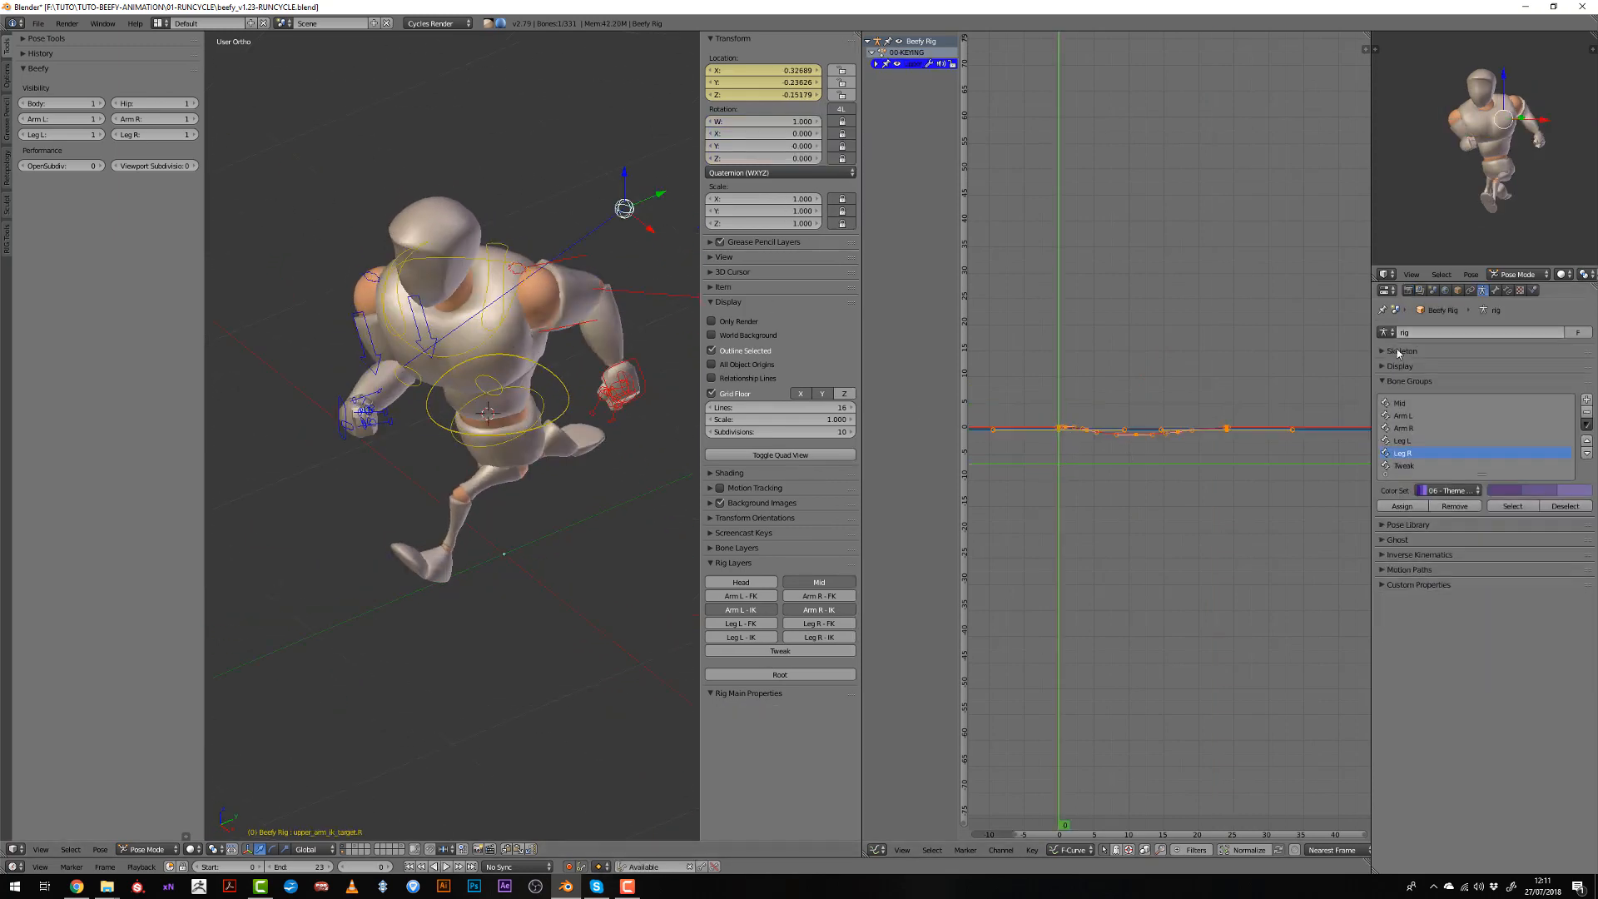
click(1399, 460)
click(1385, 508)
middle_drag(595, 332, 441, 340)
scroll(403, 325, up, 4)
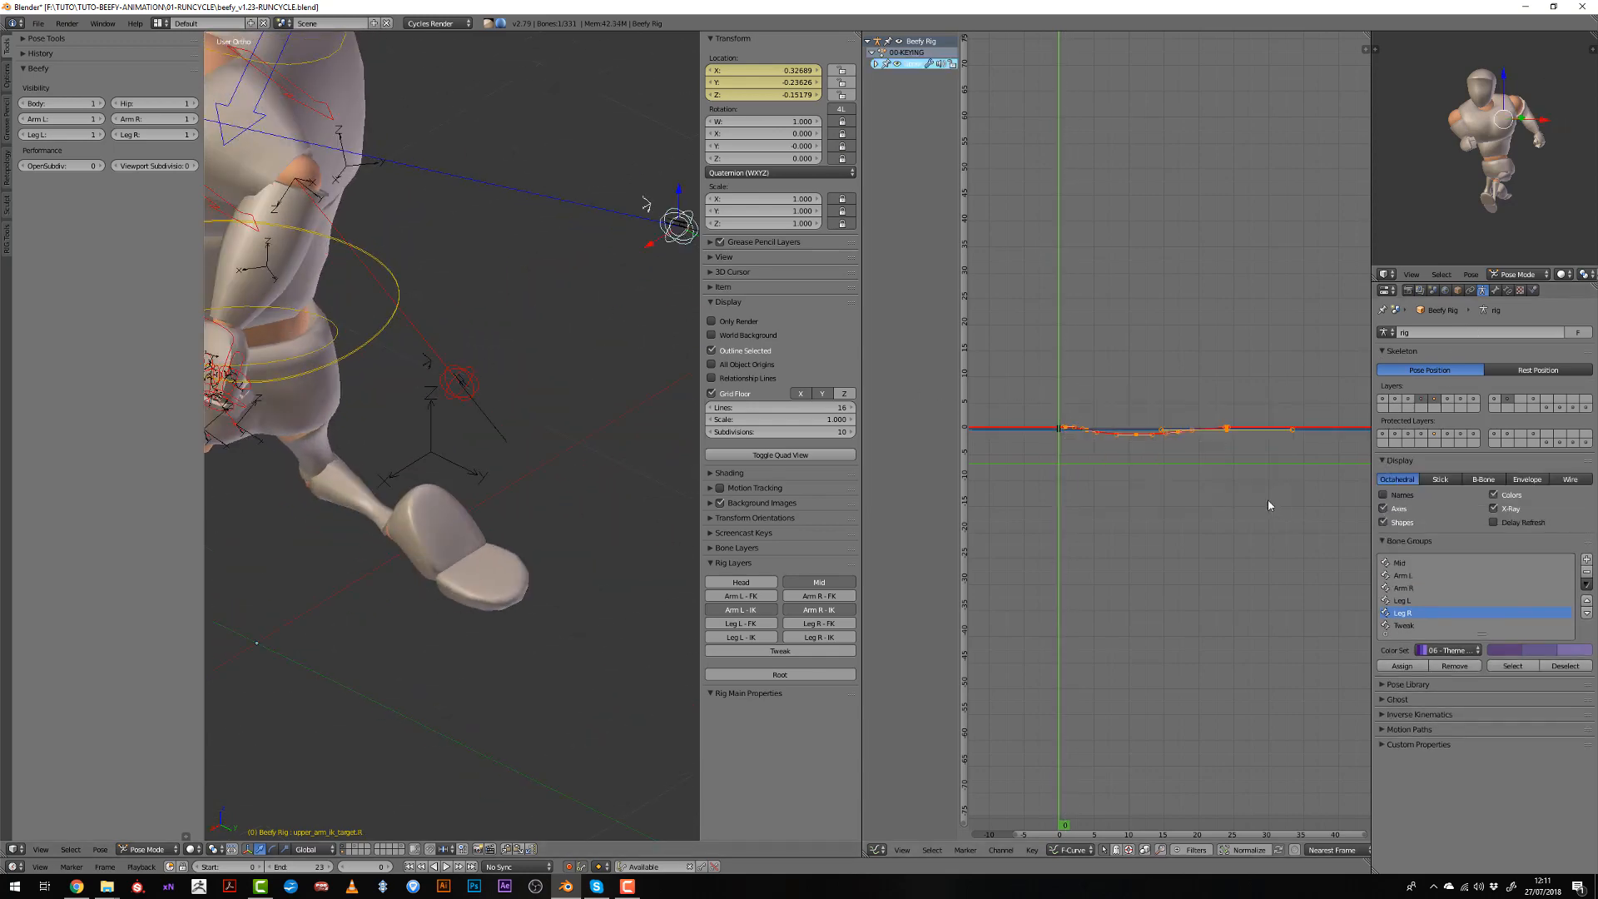
Replace the right upper arm IK target's keyframes with an unflipped paste of the left target's keyframes.
key(x)
click(1200, 497)
key(ctrl+shift+v)
Offset the right upper arm IK target's keyframes by 12 frames, with a duplicate set filling the cycle, and preview the playback.
scroll(1145, 442, down, 6)
scroll(1140, 442, up, 6)
key(g)
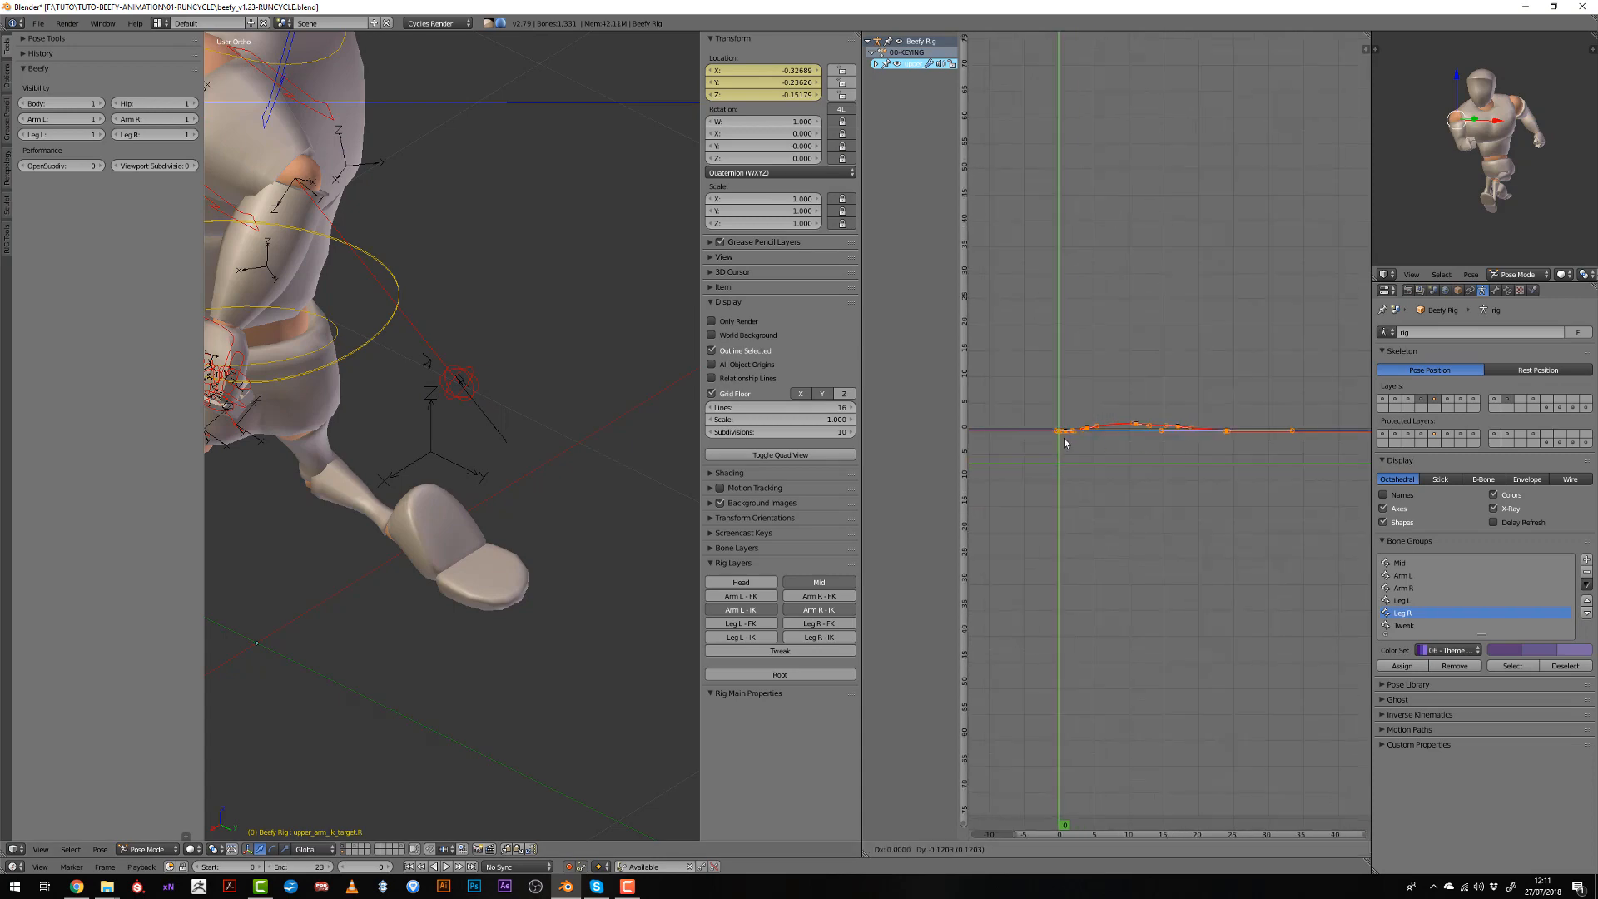
key(x)
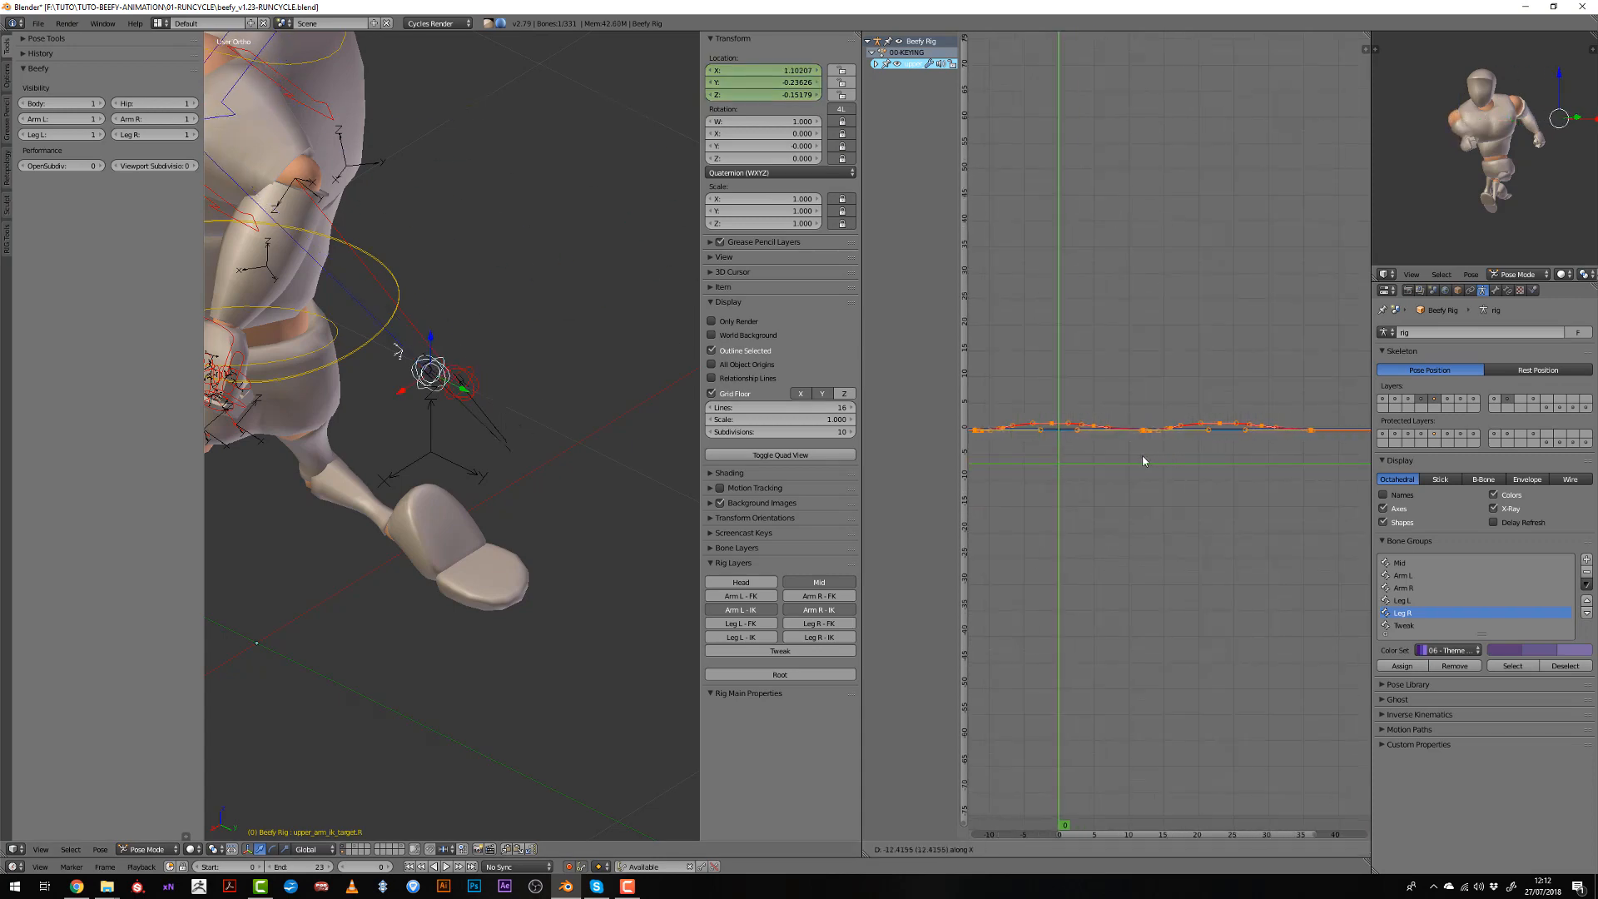
click(1145, 456)
key(alt+a)
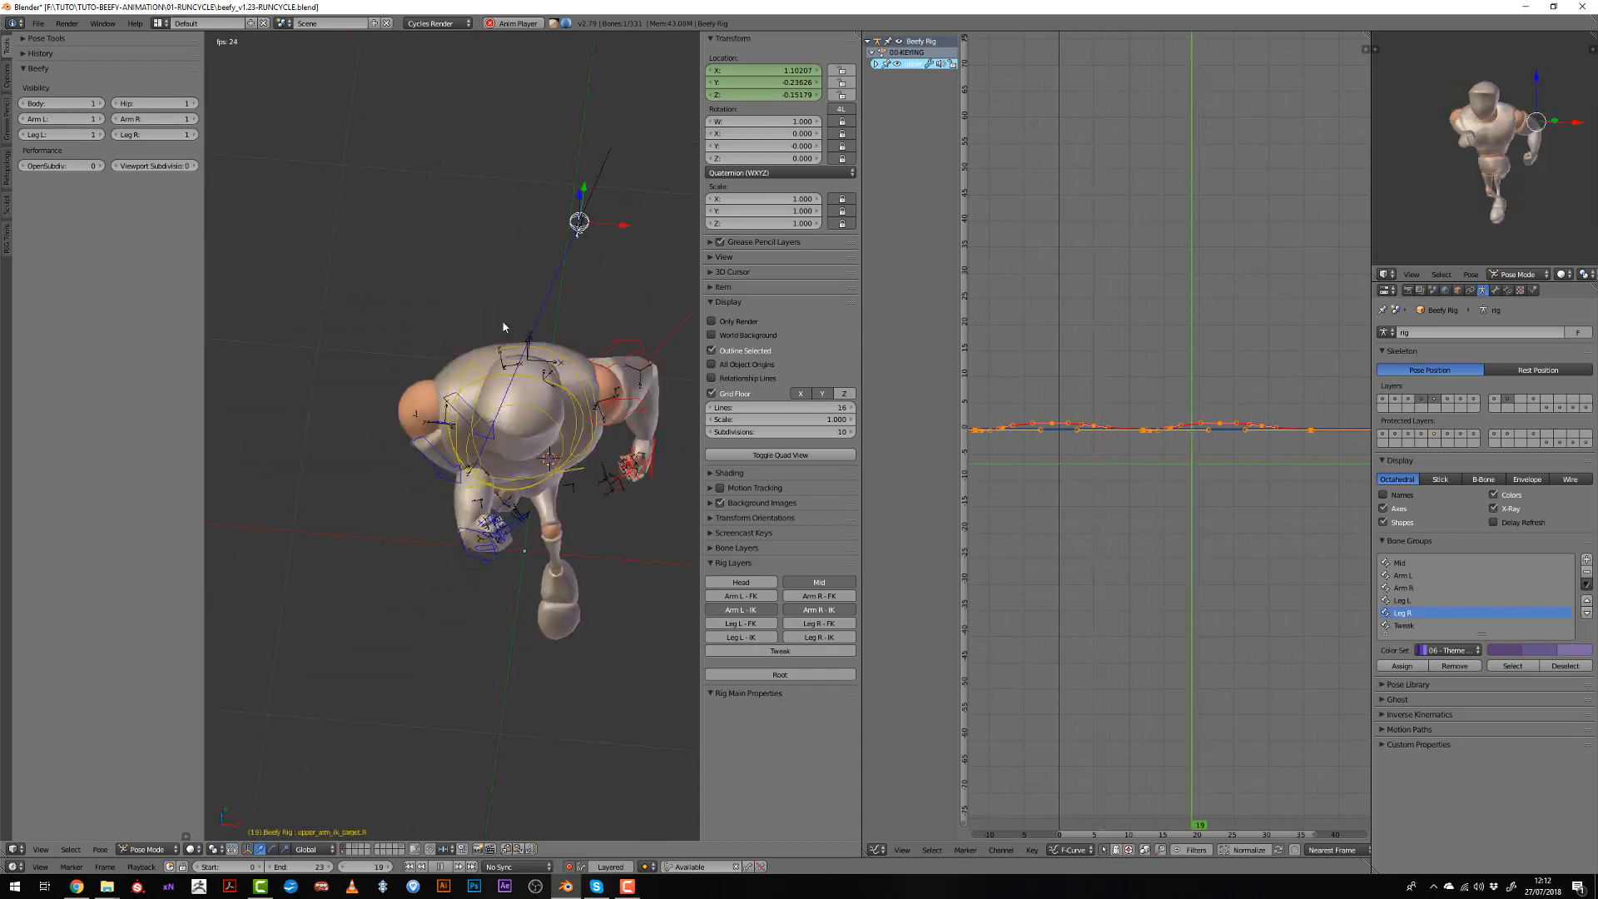
key(alt+a)
Copy hand_ik.L's keyframes and paste them flipped onto hand_ik.R at frame 0.
middle_drag(659, 264, 683, 188)
right_click(560, 358)
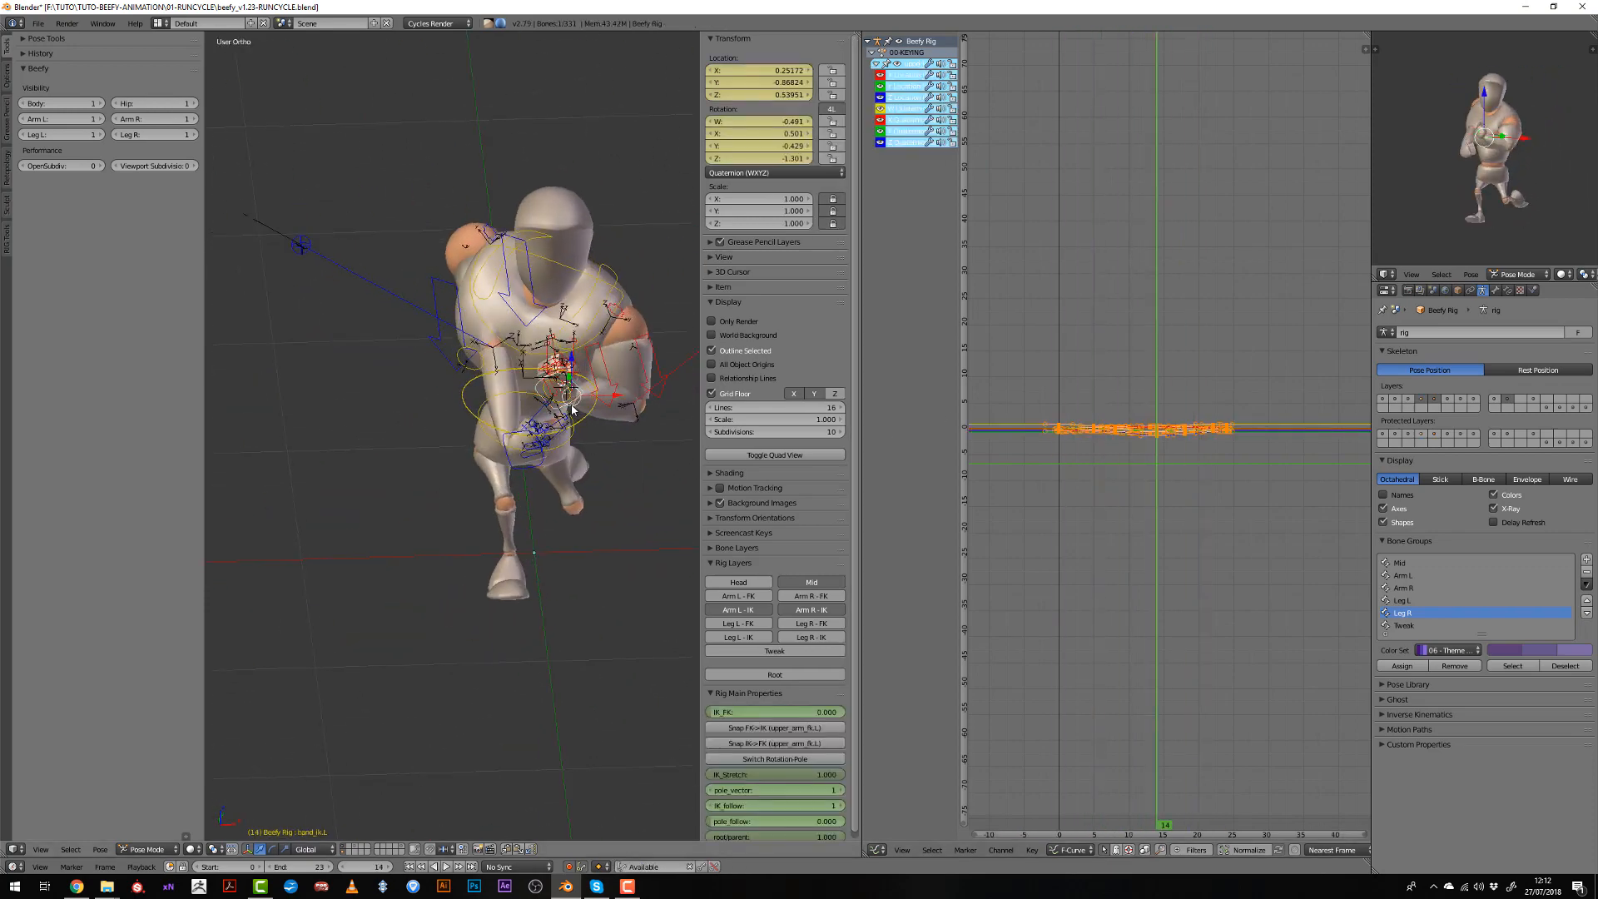
click(1058, 454)
right_click(542, 455)
key(ctrl+shift+v)
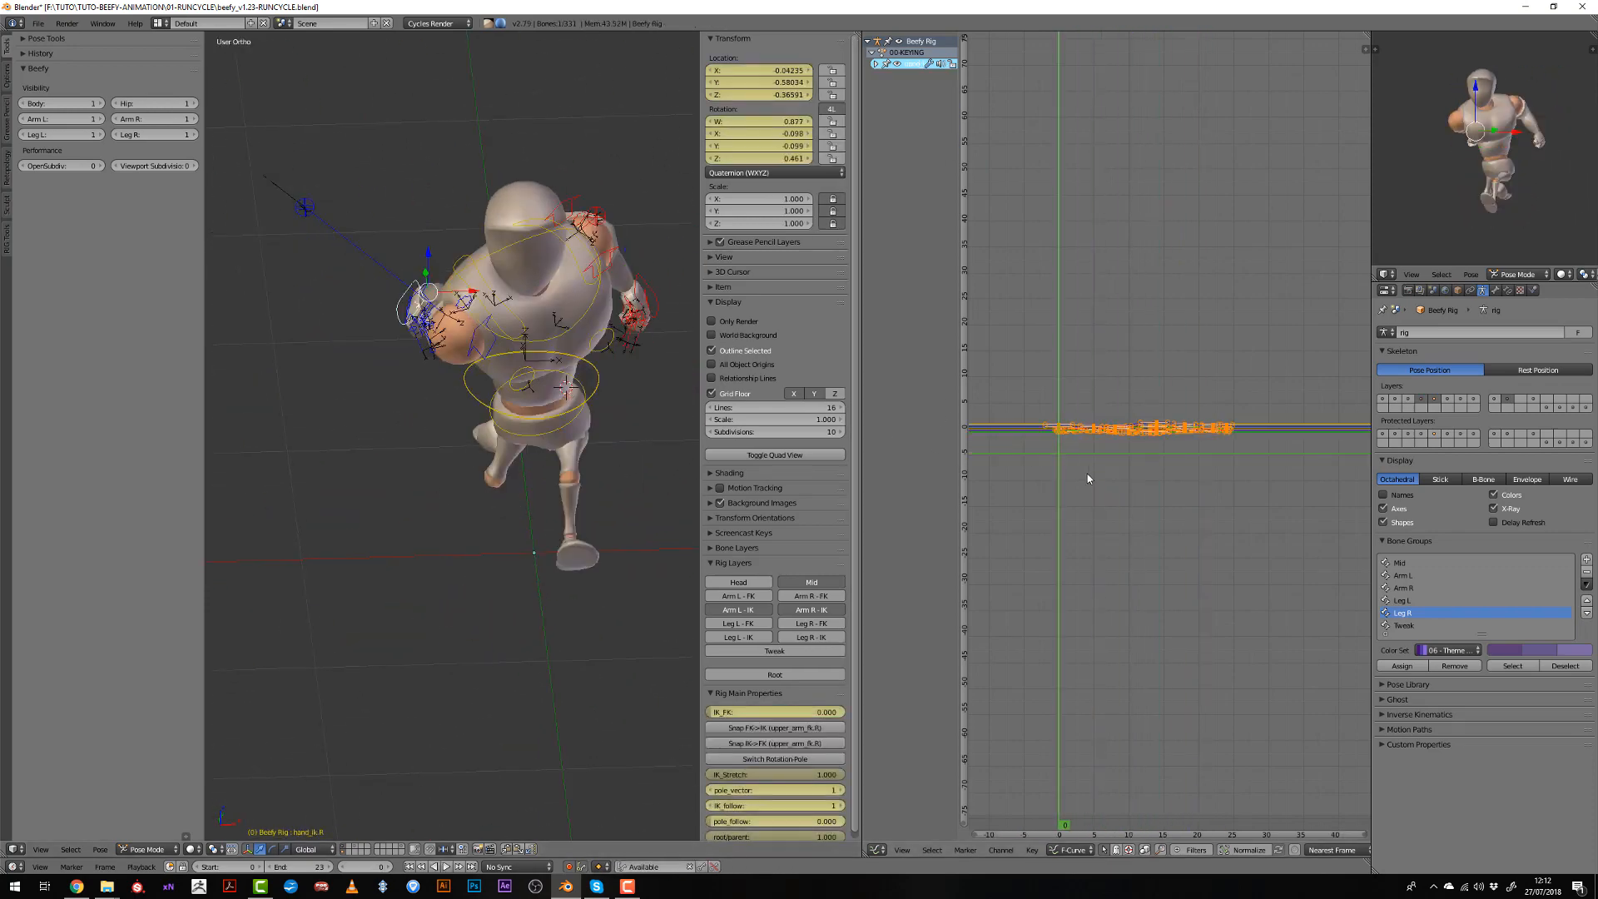
Duplicate hand_ik.R's keyframes along the timeline, offset them by half a cycle and play back the animation.
scroll(1085, 473, up, 3)
key(shift+d)
key(x)
click(1251, 497)
scroll(1184, 535, up, 2)
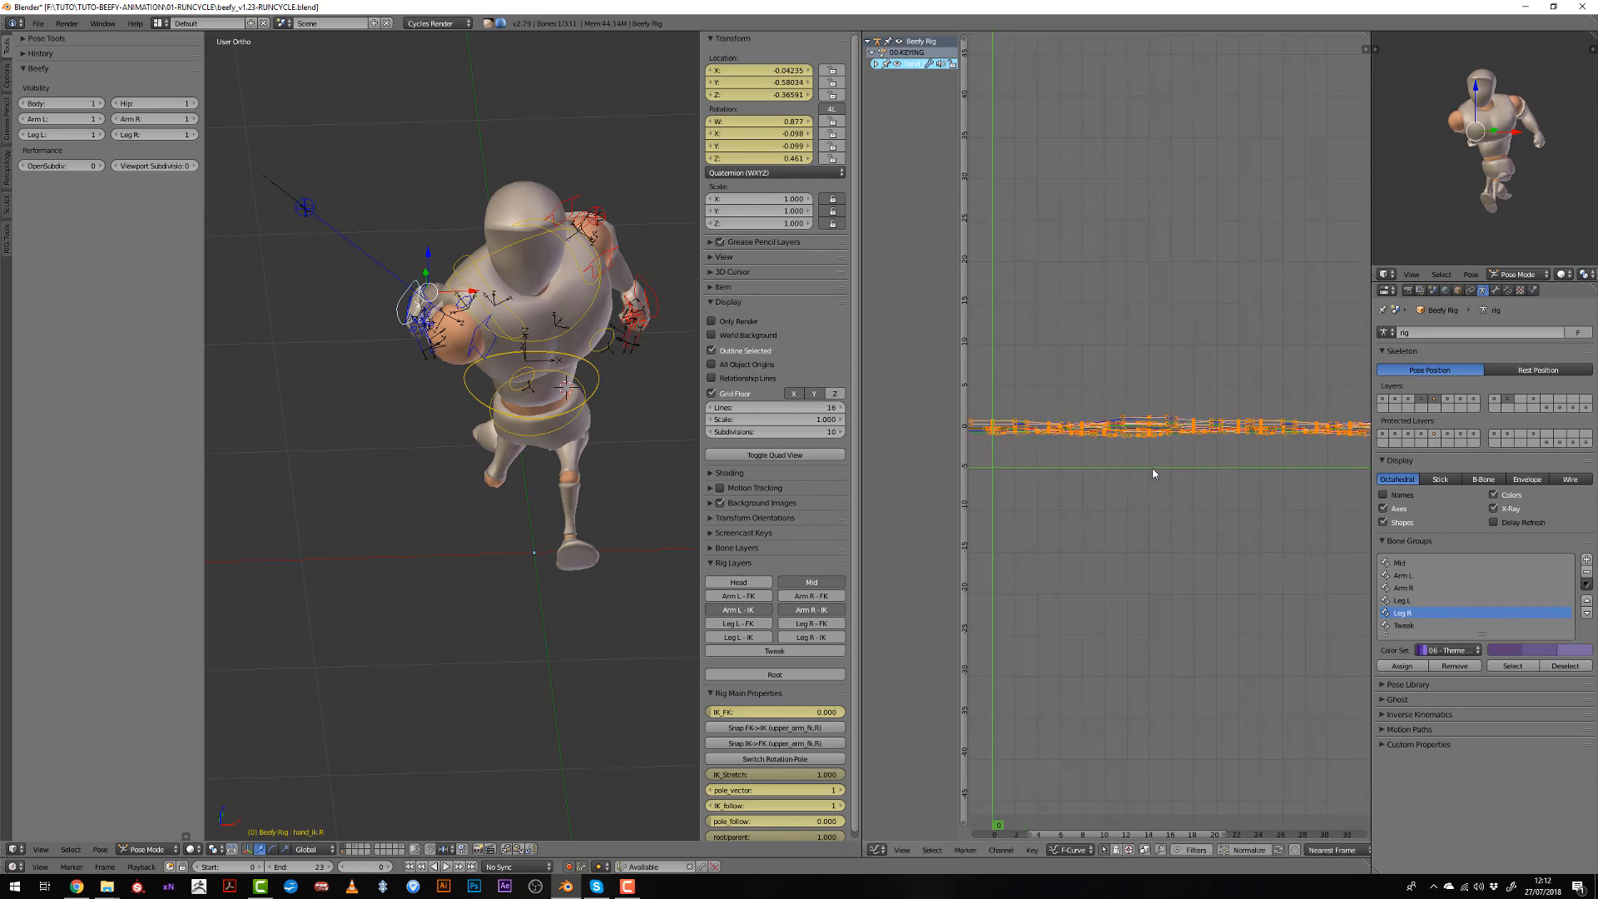
middle_drag(1152, 469, 1191, 458)
drag(1175, 463, 1003, 472)
key(alt+a)
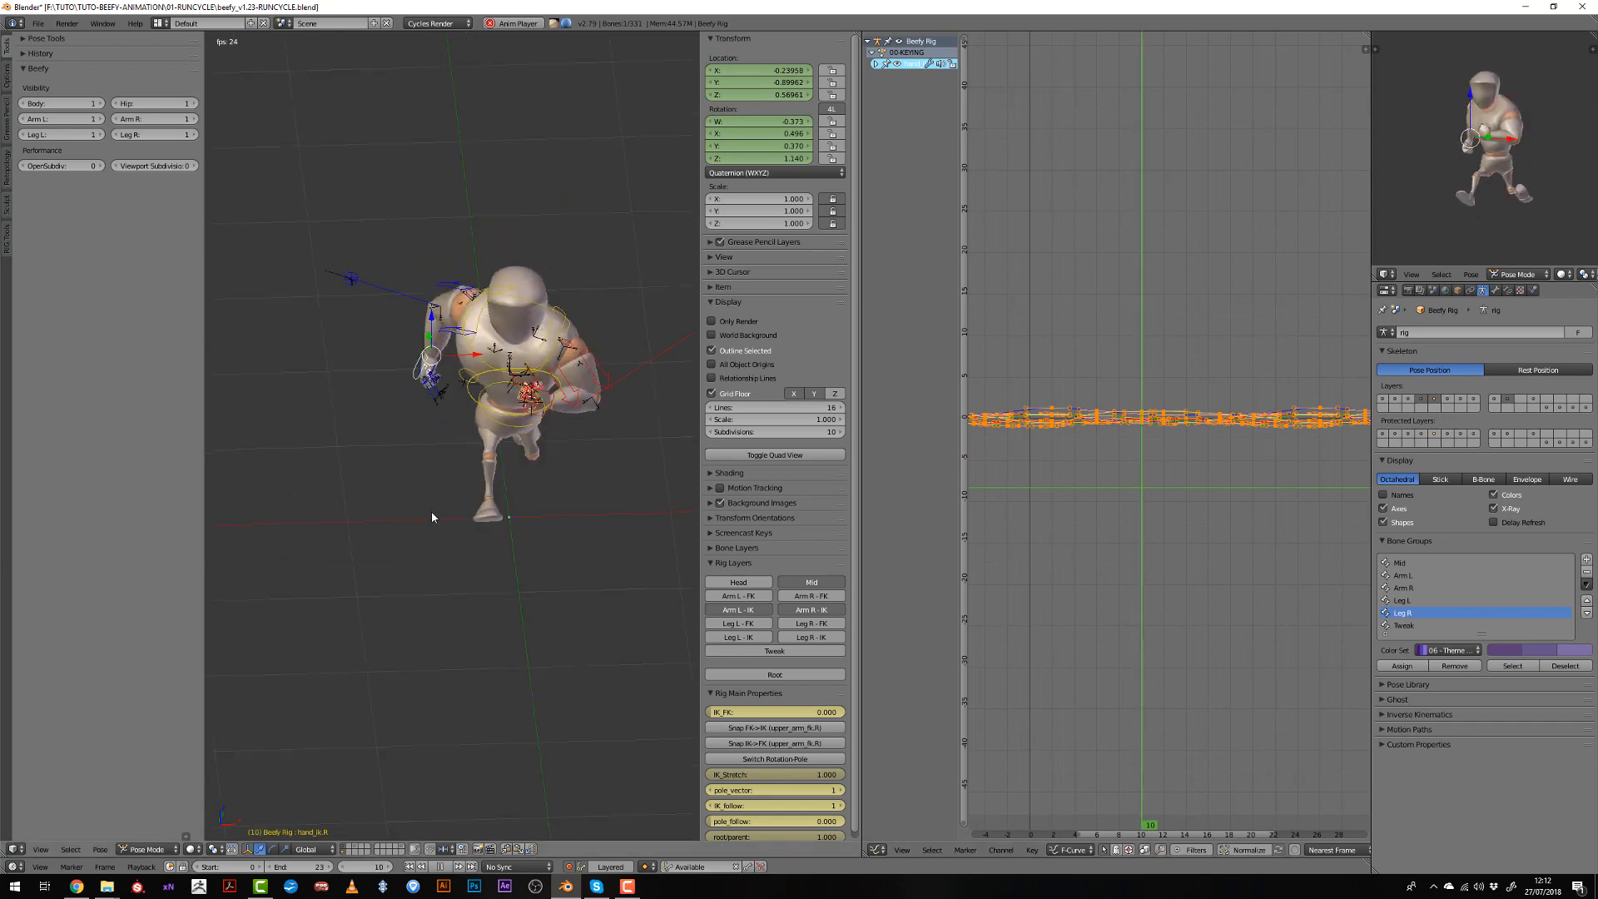
Examine the right upper arm IK target's motion in the run cycle playback from another angle.
middle_drag(435, 516, 453, 482)
right_click(313, 322)
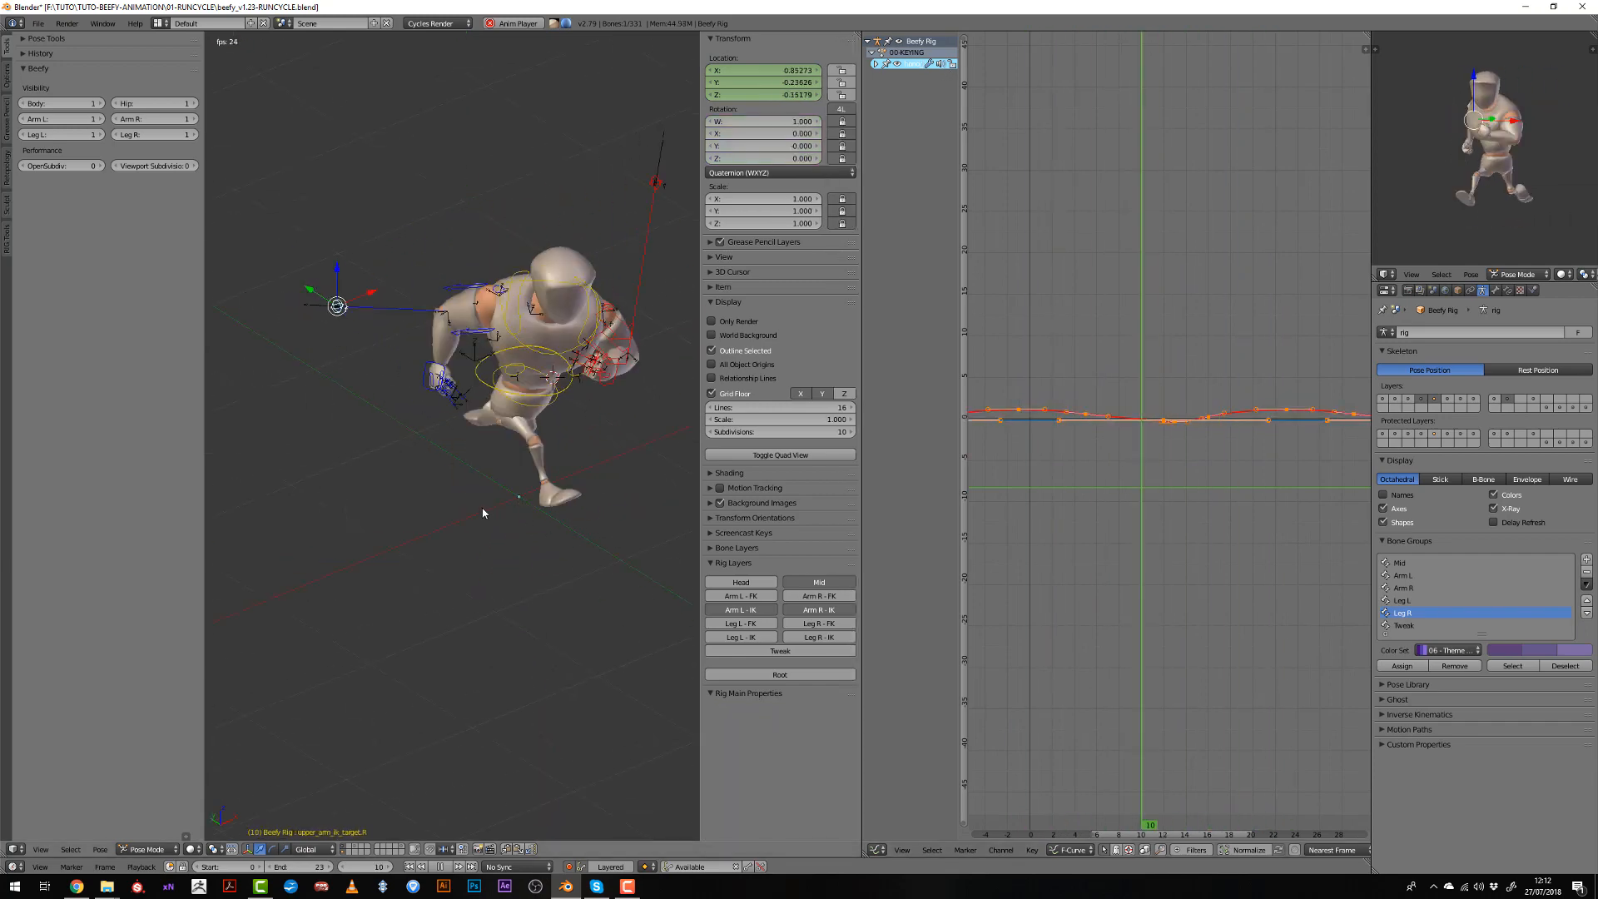
key(Escape)
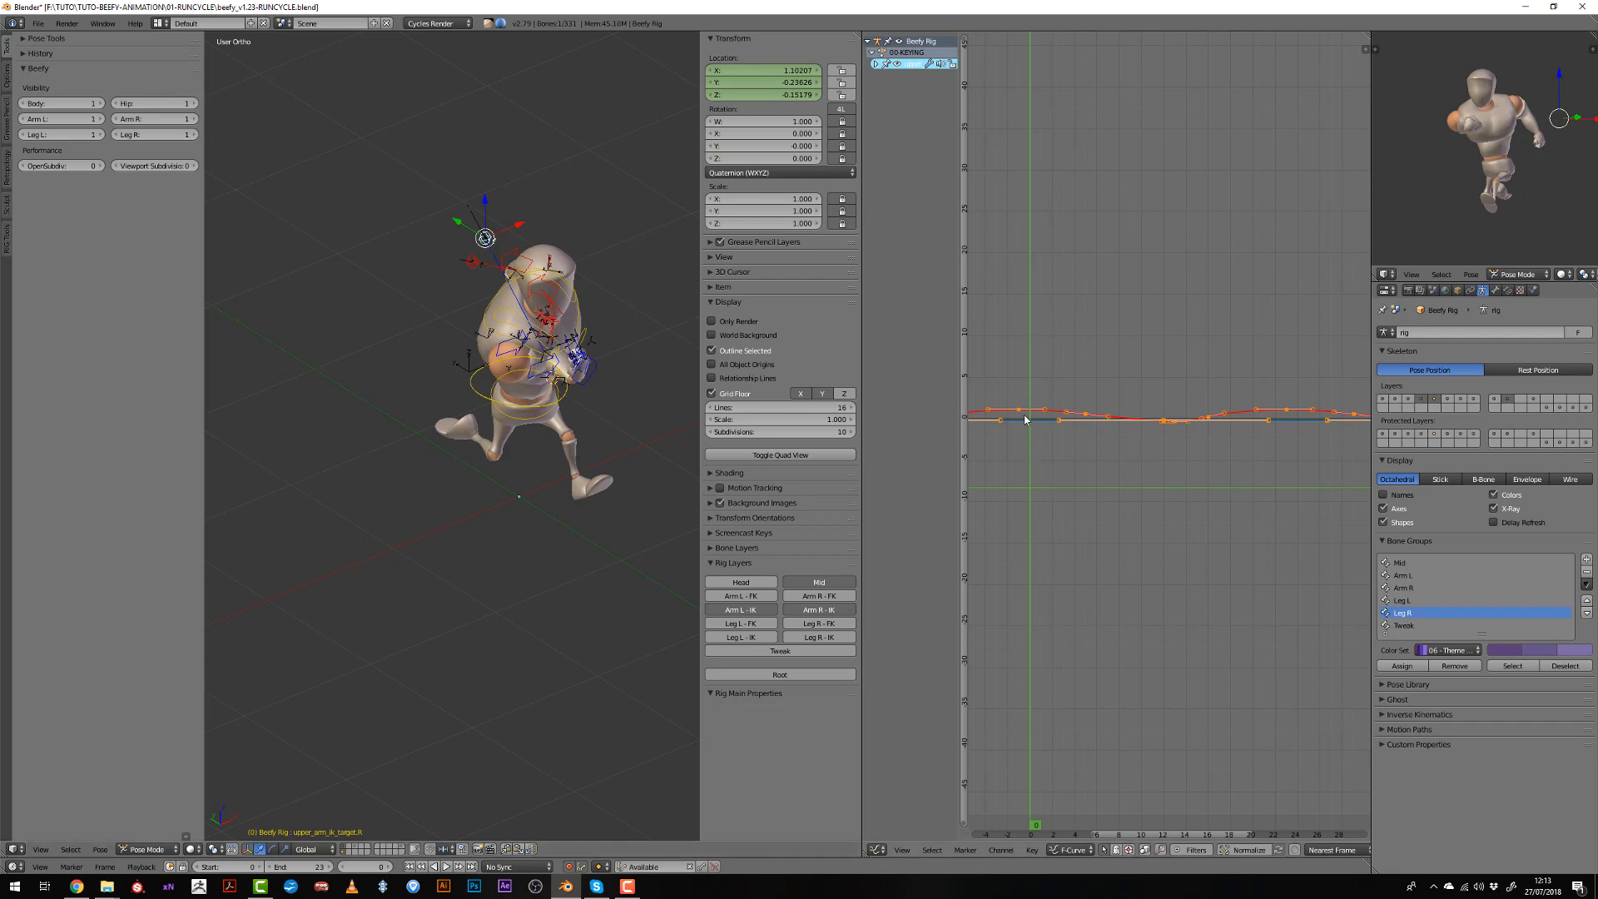
key(alt+a)
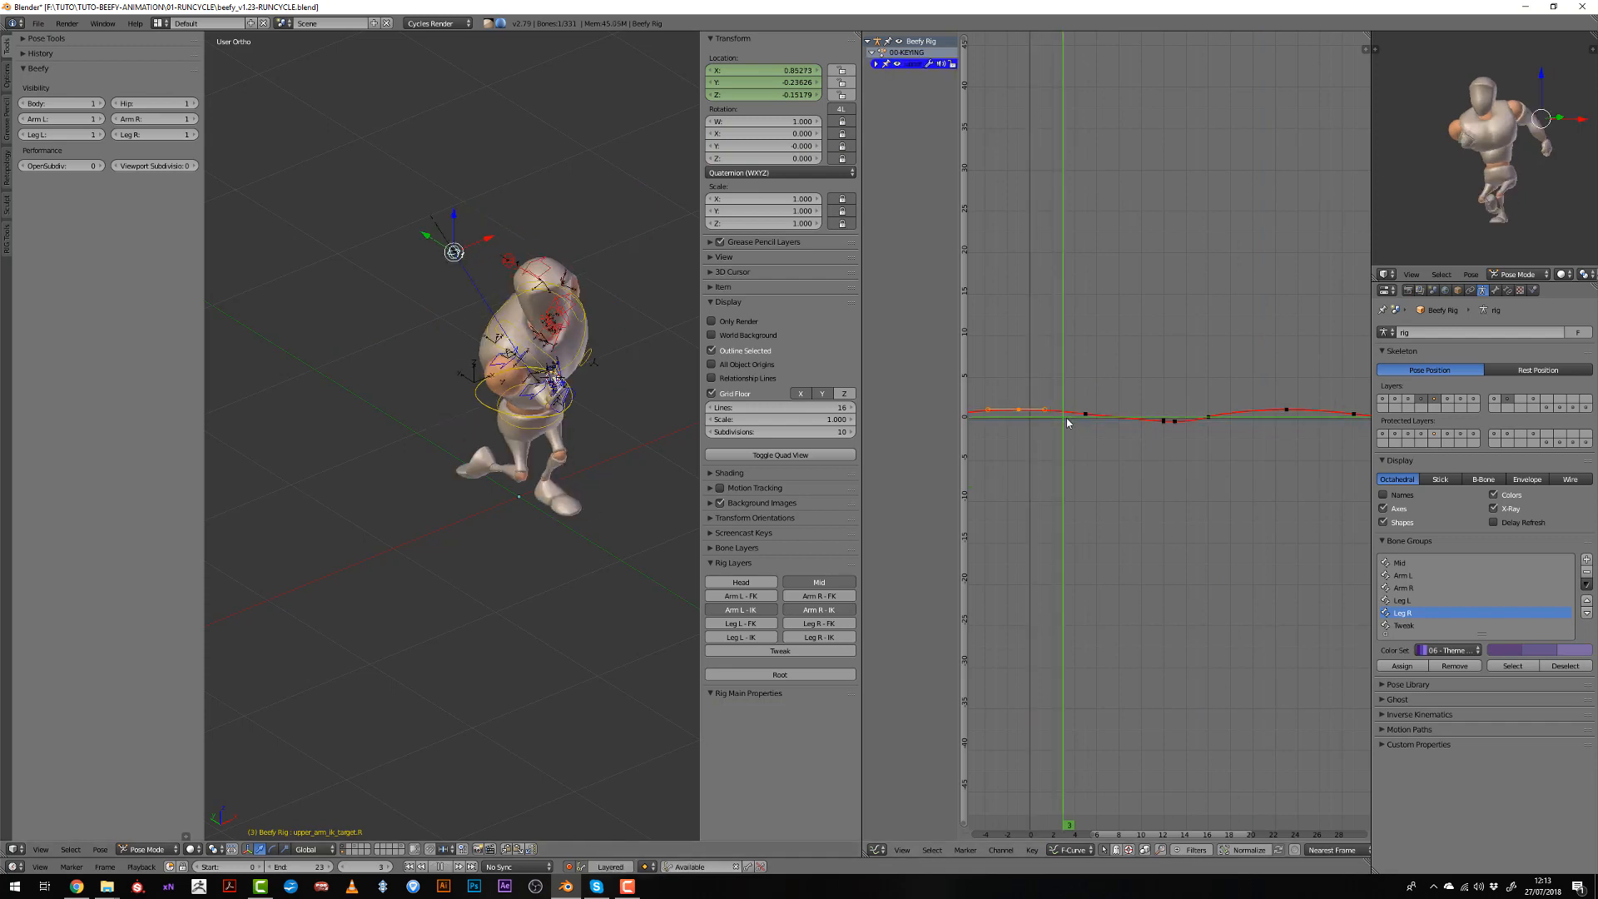
Flip the right upper arm IK target's location curve by scaling it -1 vertically about the bounding box center, and play the animation.
key(Escape)
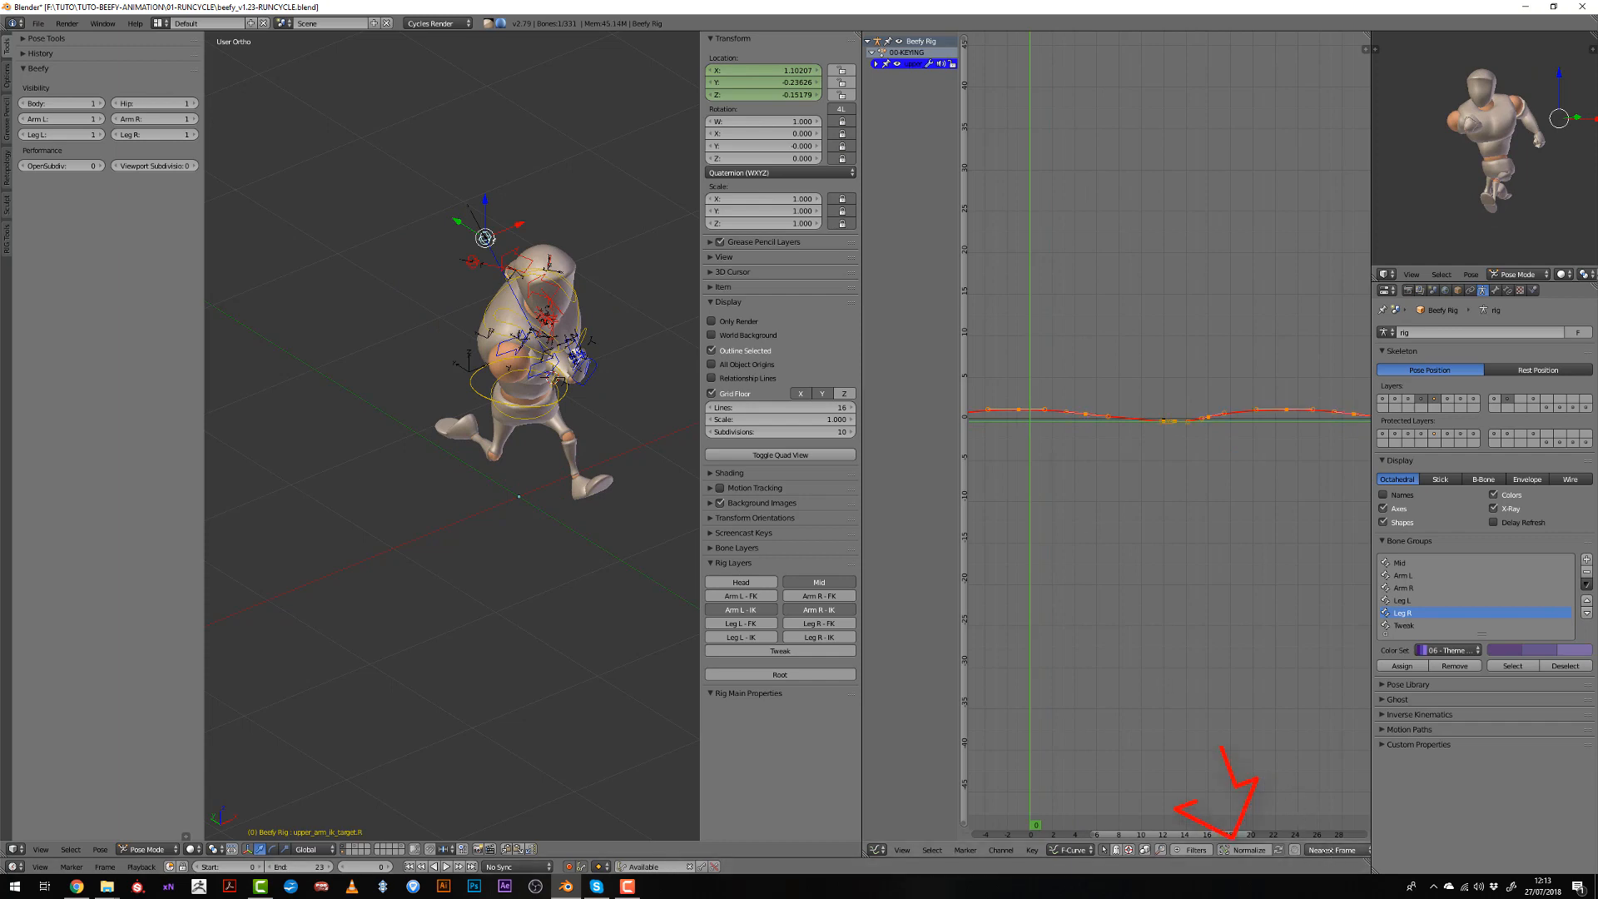
click(1243, 850)
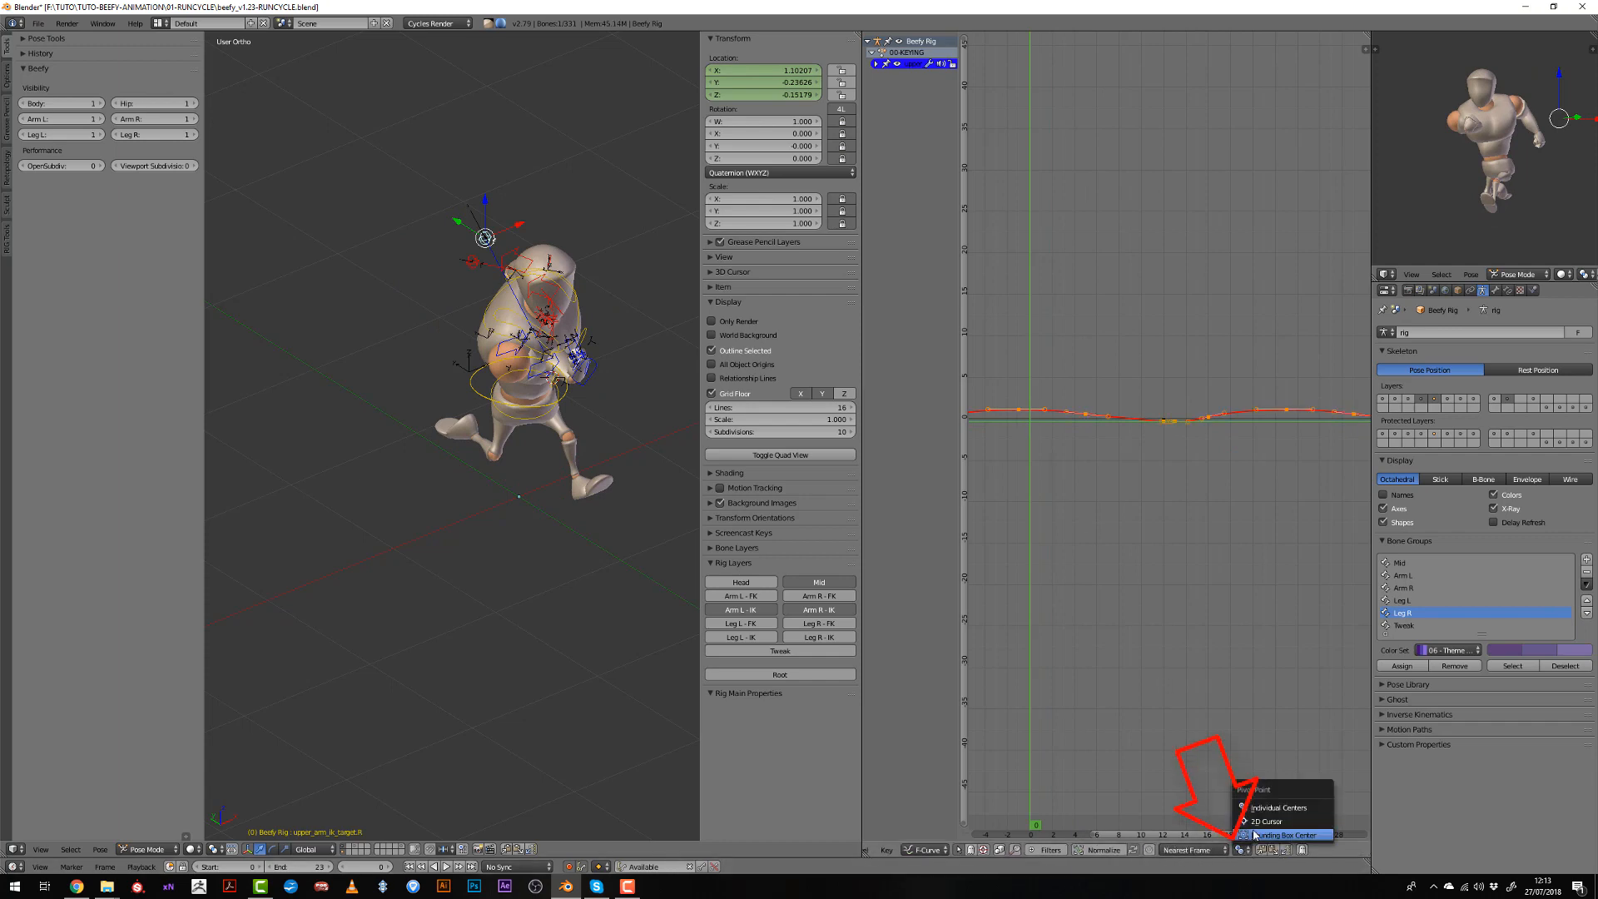
click(1255, 835)
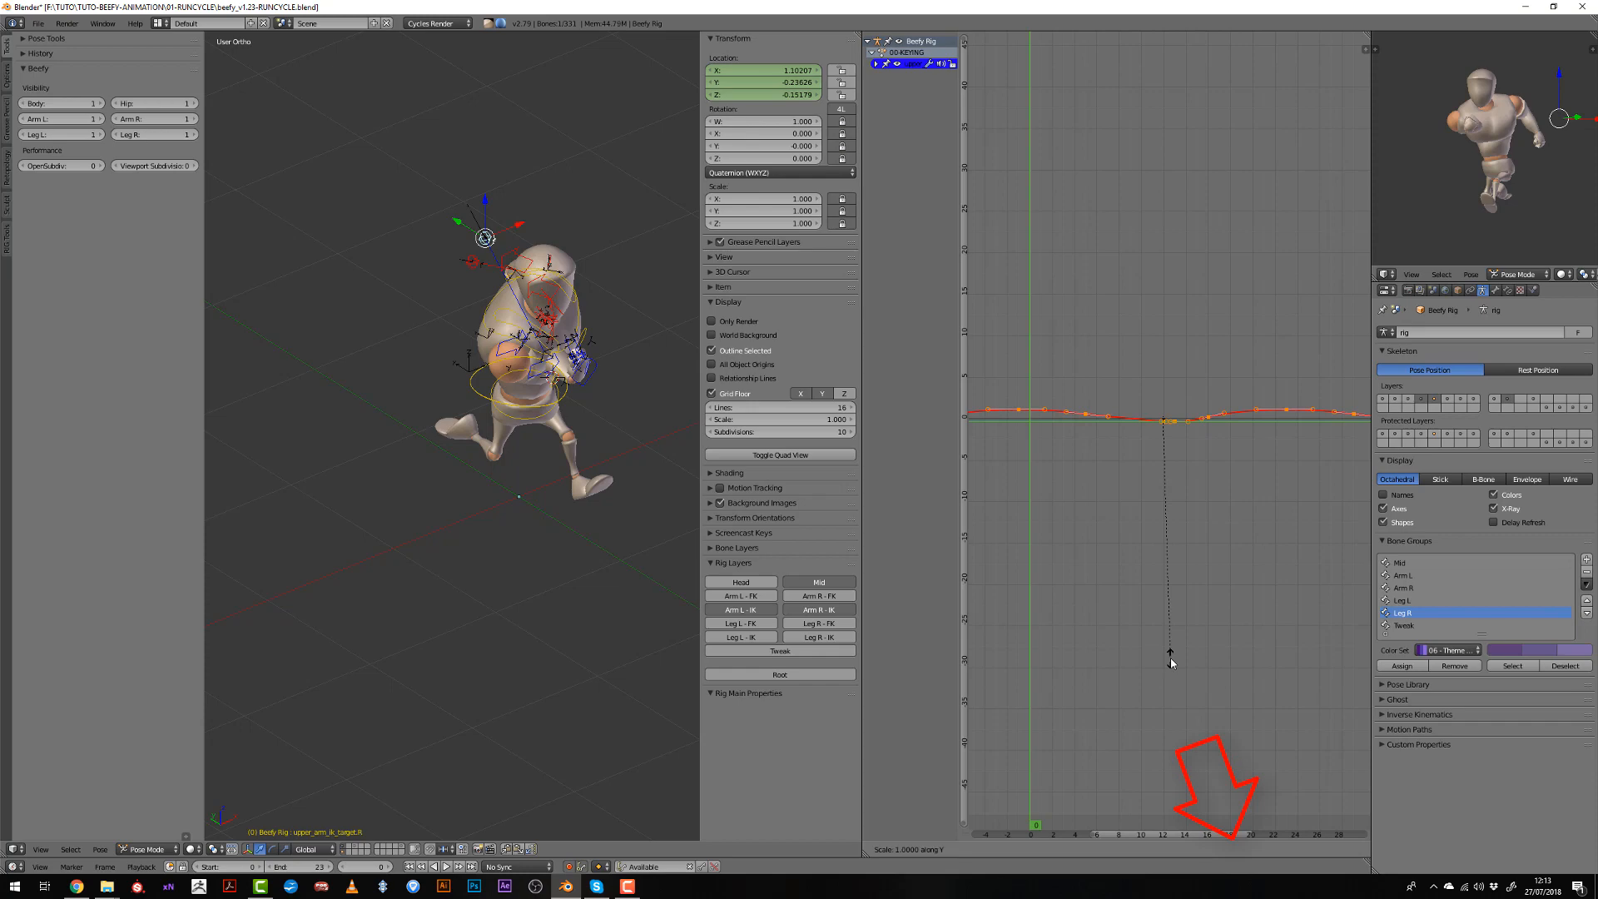
text(-1)
key(Return)
key(alt+a)
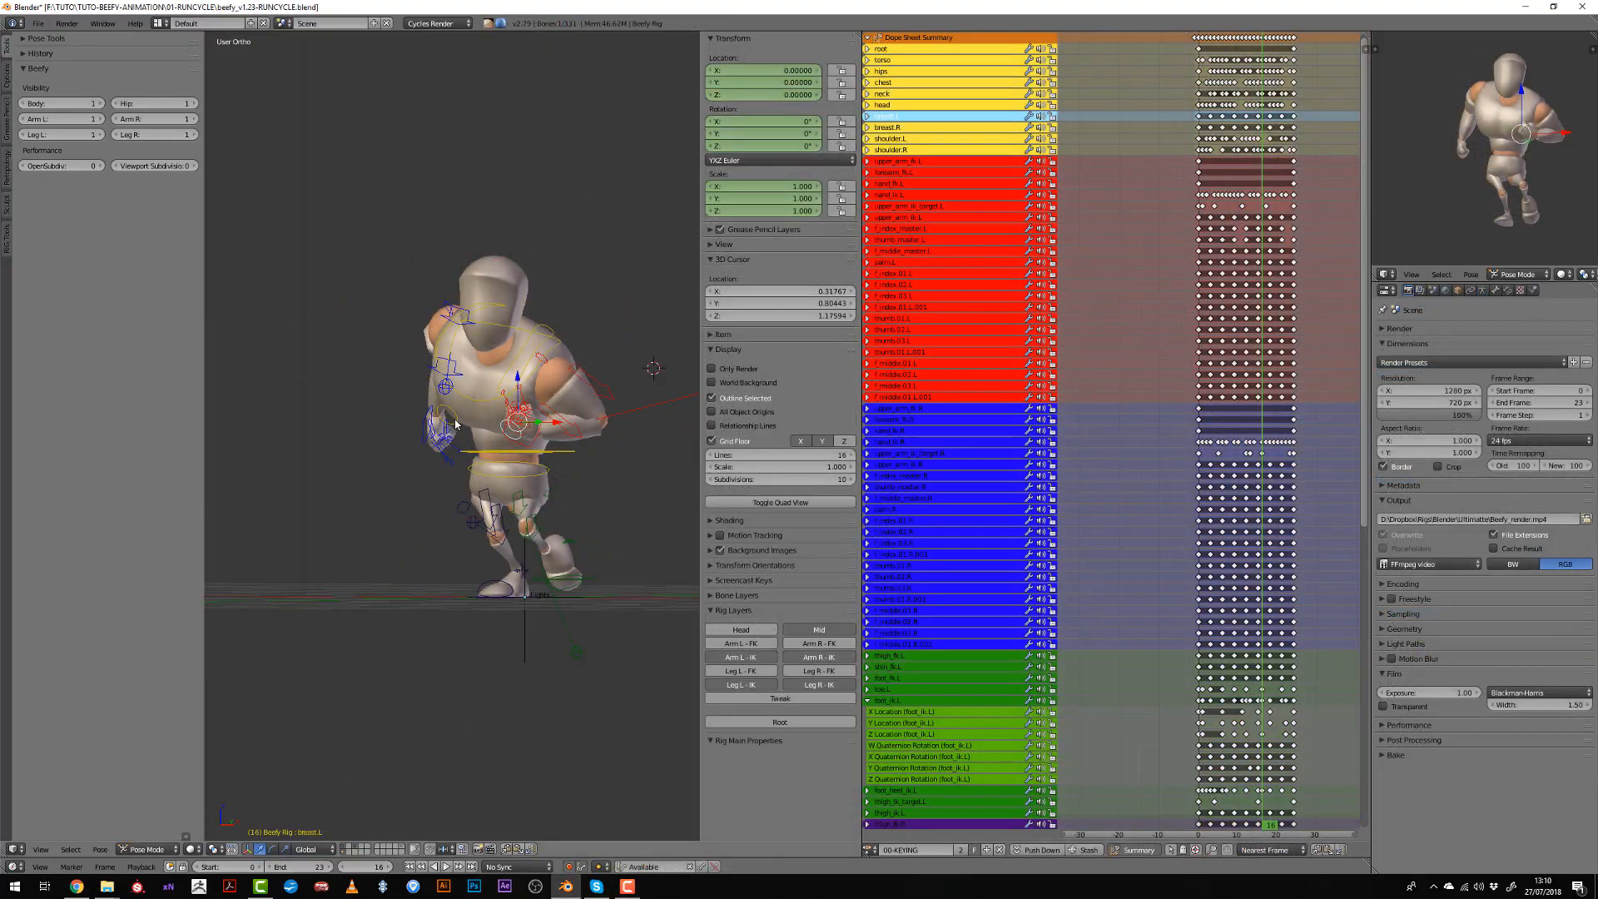
Show the breast.L bone's curves in the Graph Editor in place of the dope sheet and play back the run cycle.
scroll(456, 421, up, 3)
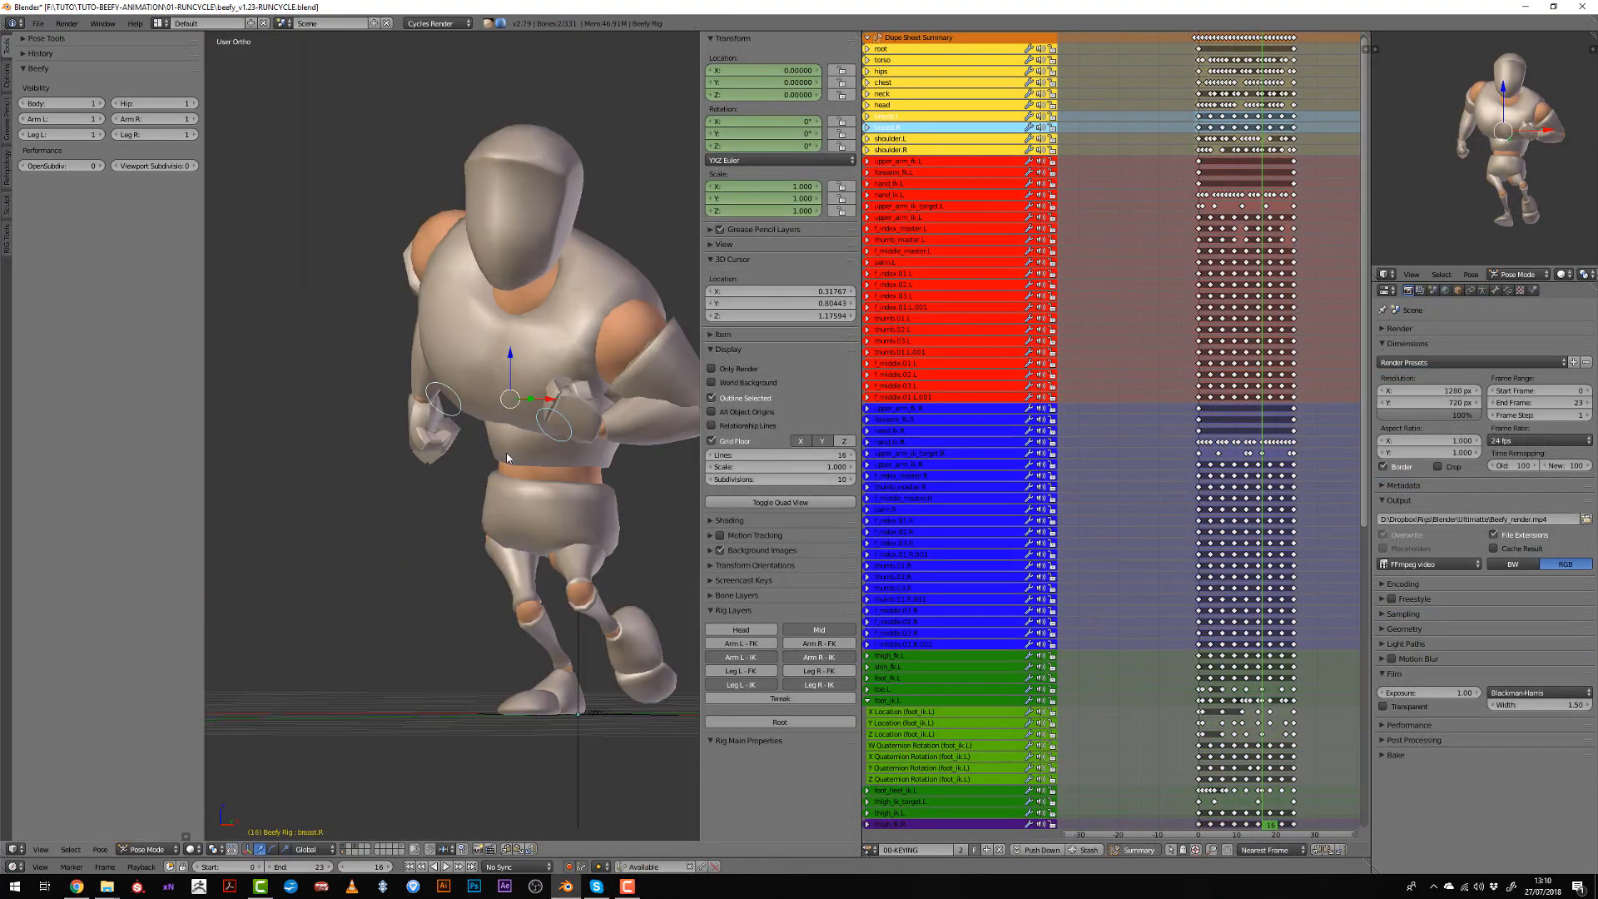
click(875, 850)
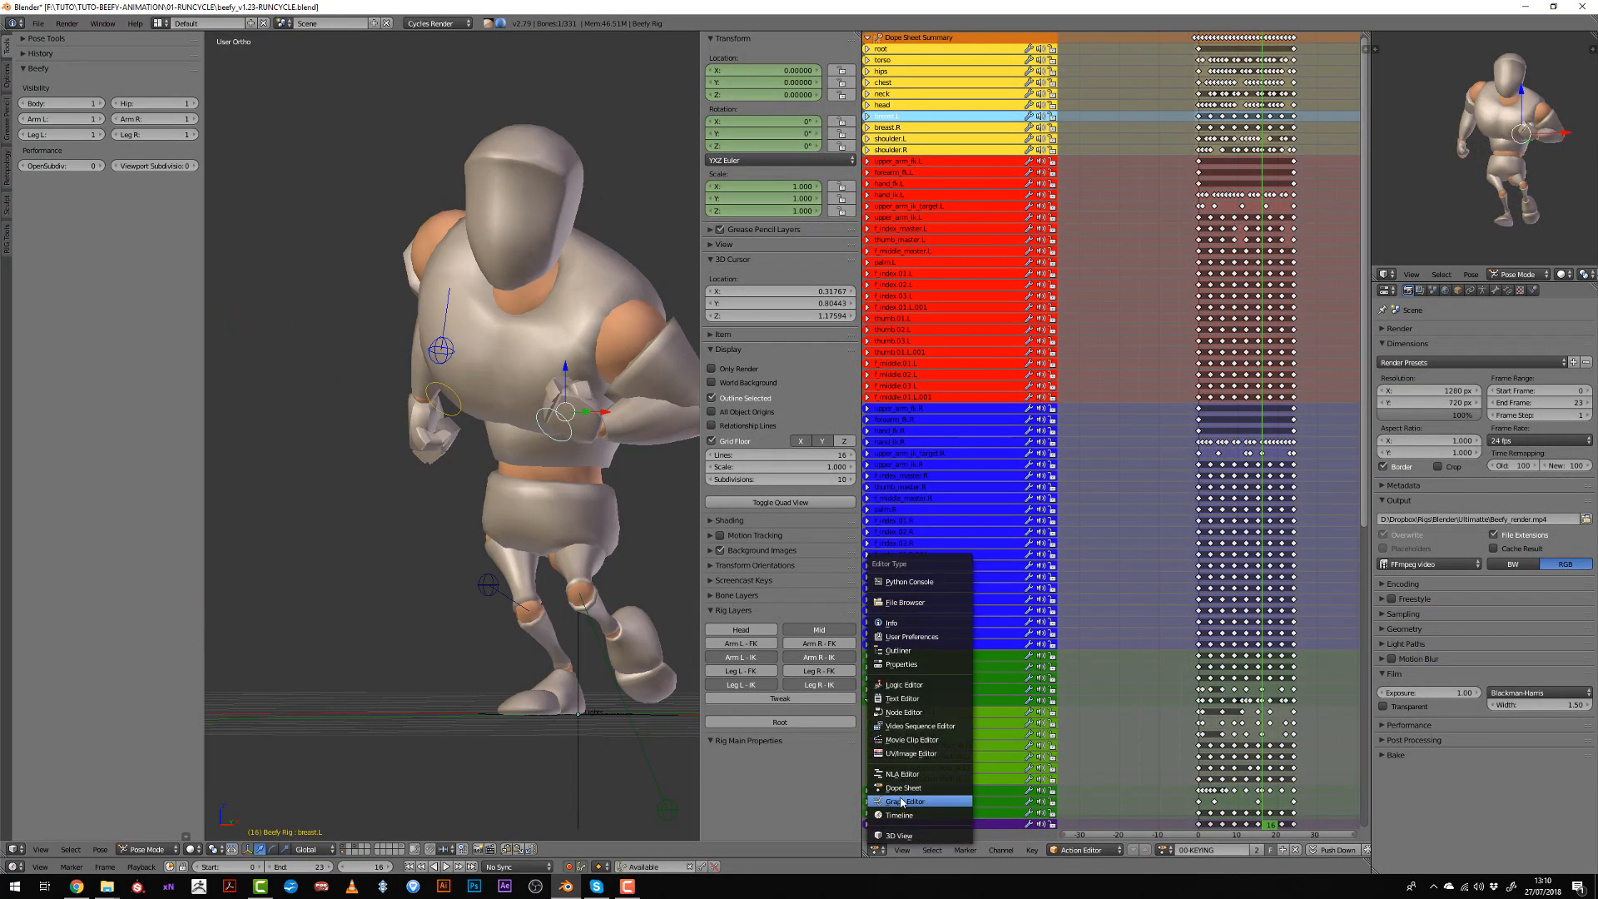
click(907, 797)
key(alt+a)
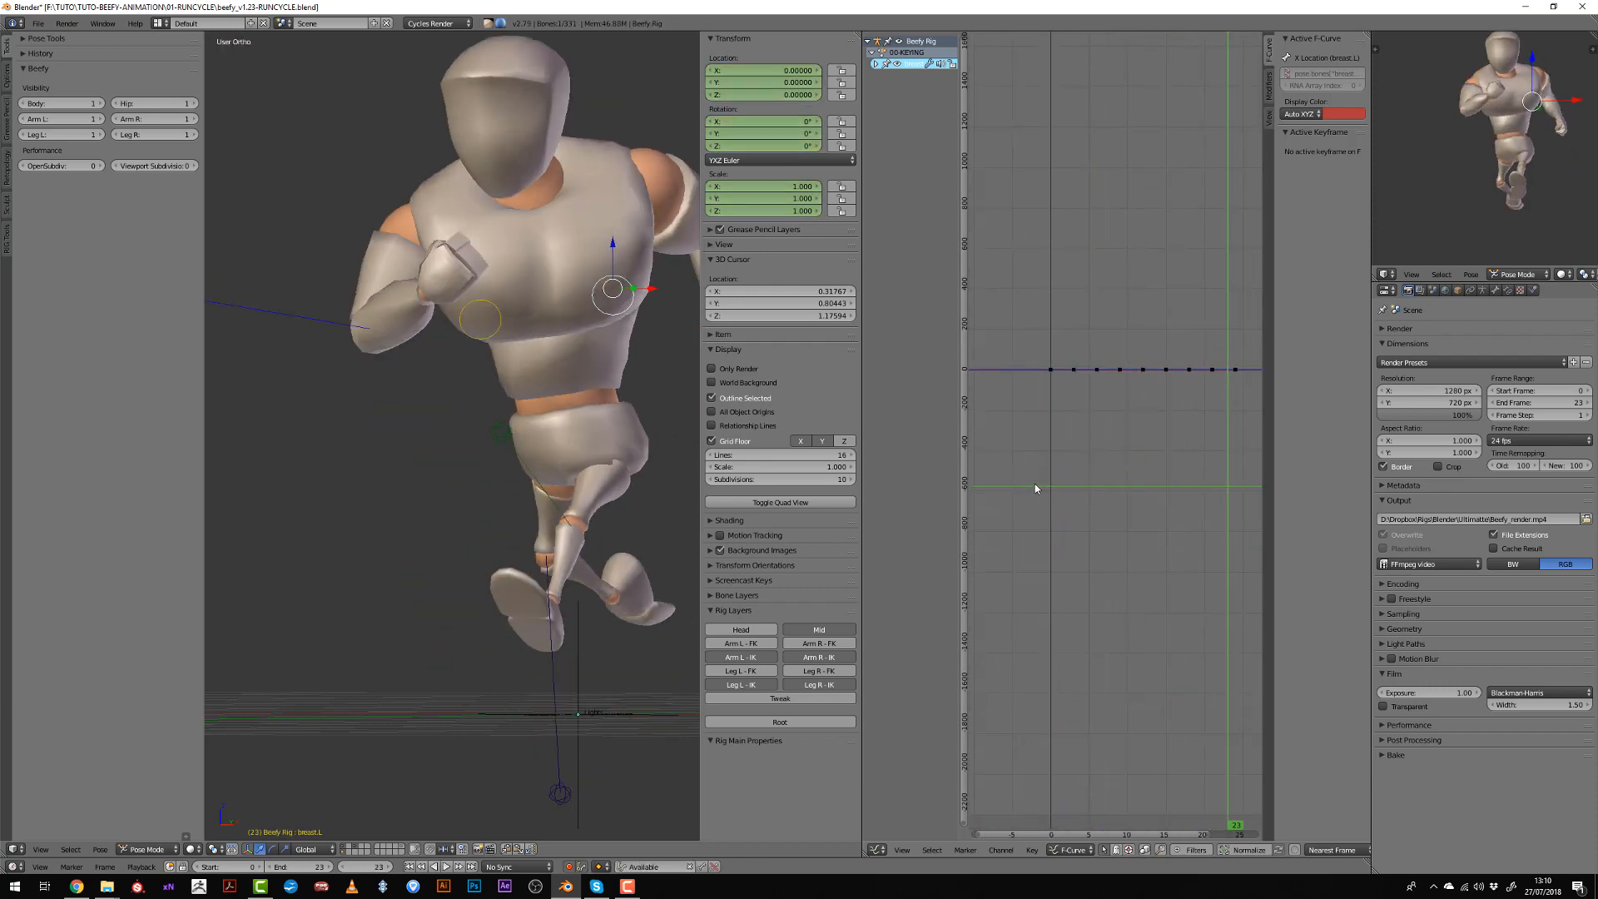
key(Home)
key(alt+a)
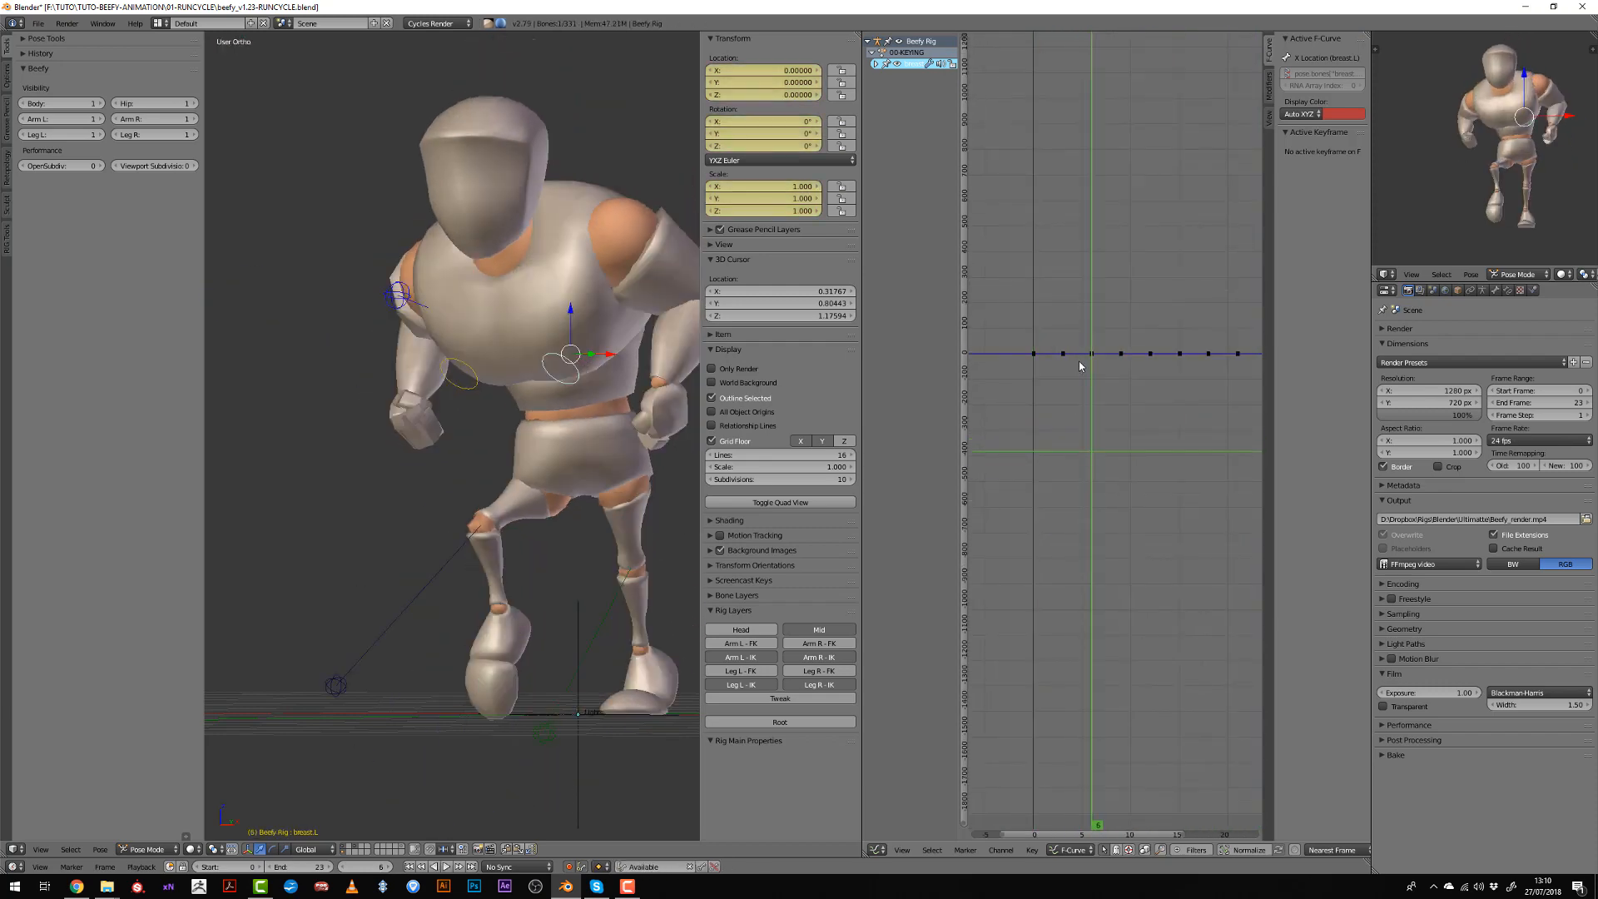
Isolate breast.L's Z location curve and place its frame 6 key at frame 7 with a value of about -0.04.
right_click(1091, 358)
key(g)
right_click(1090, 357)
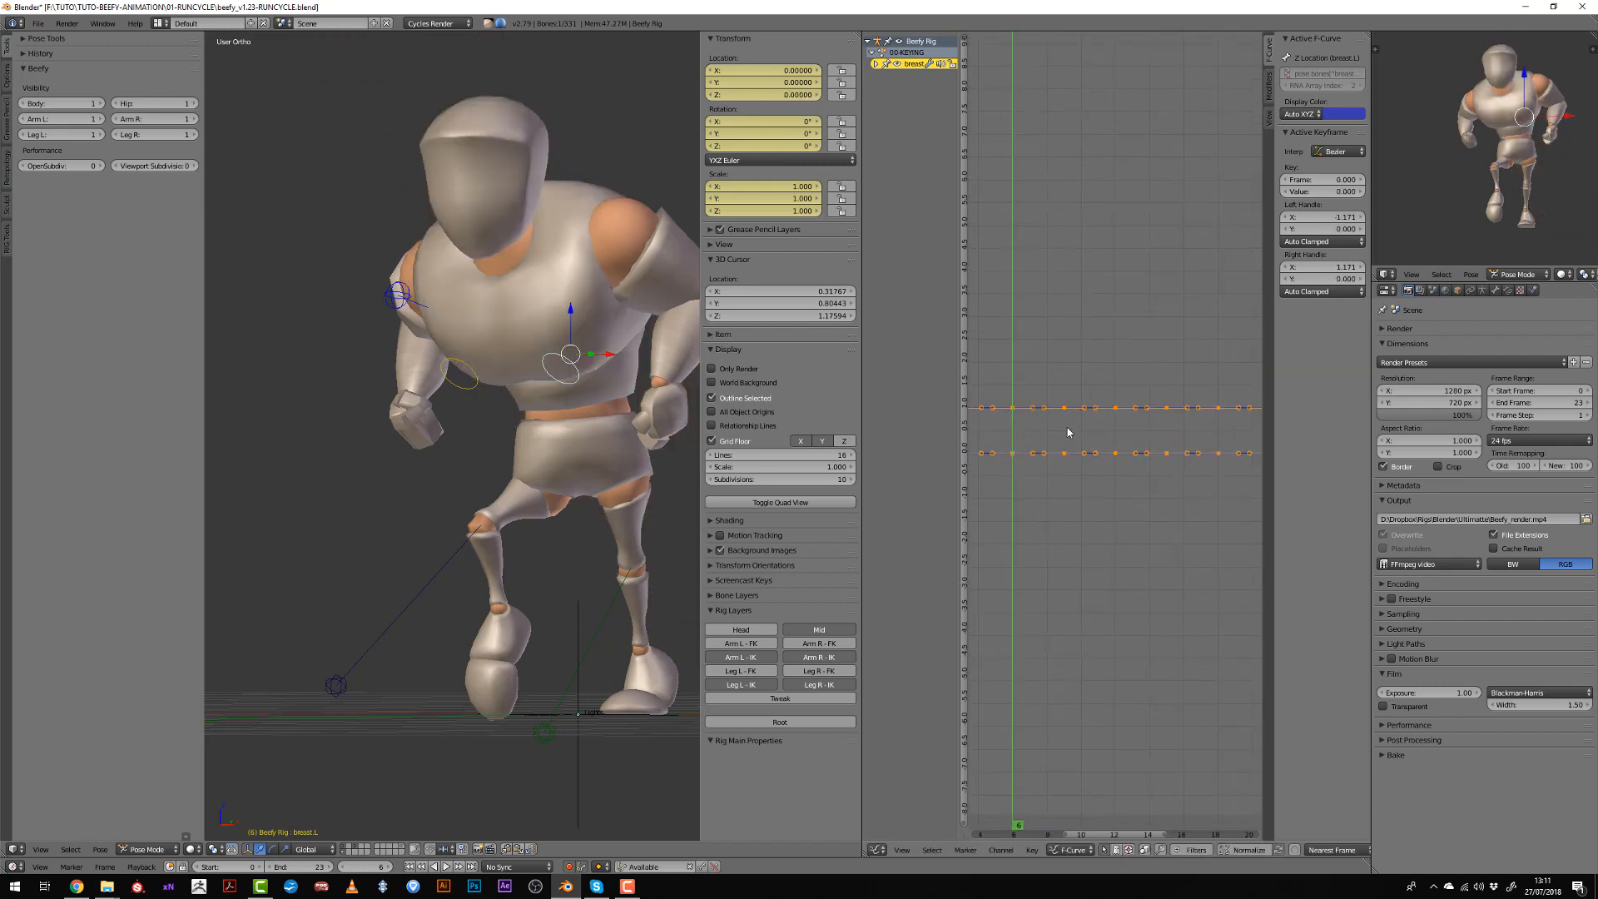
scroll(1082, 437, up, 2)
key(a)
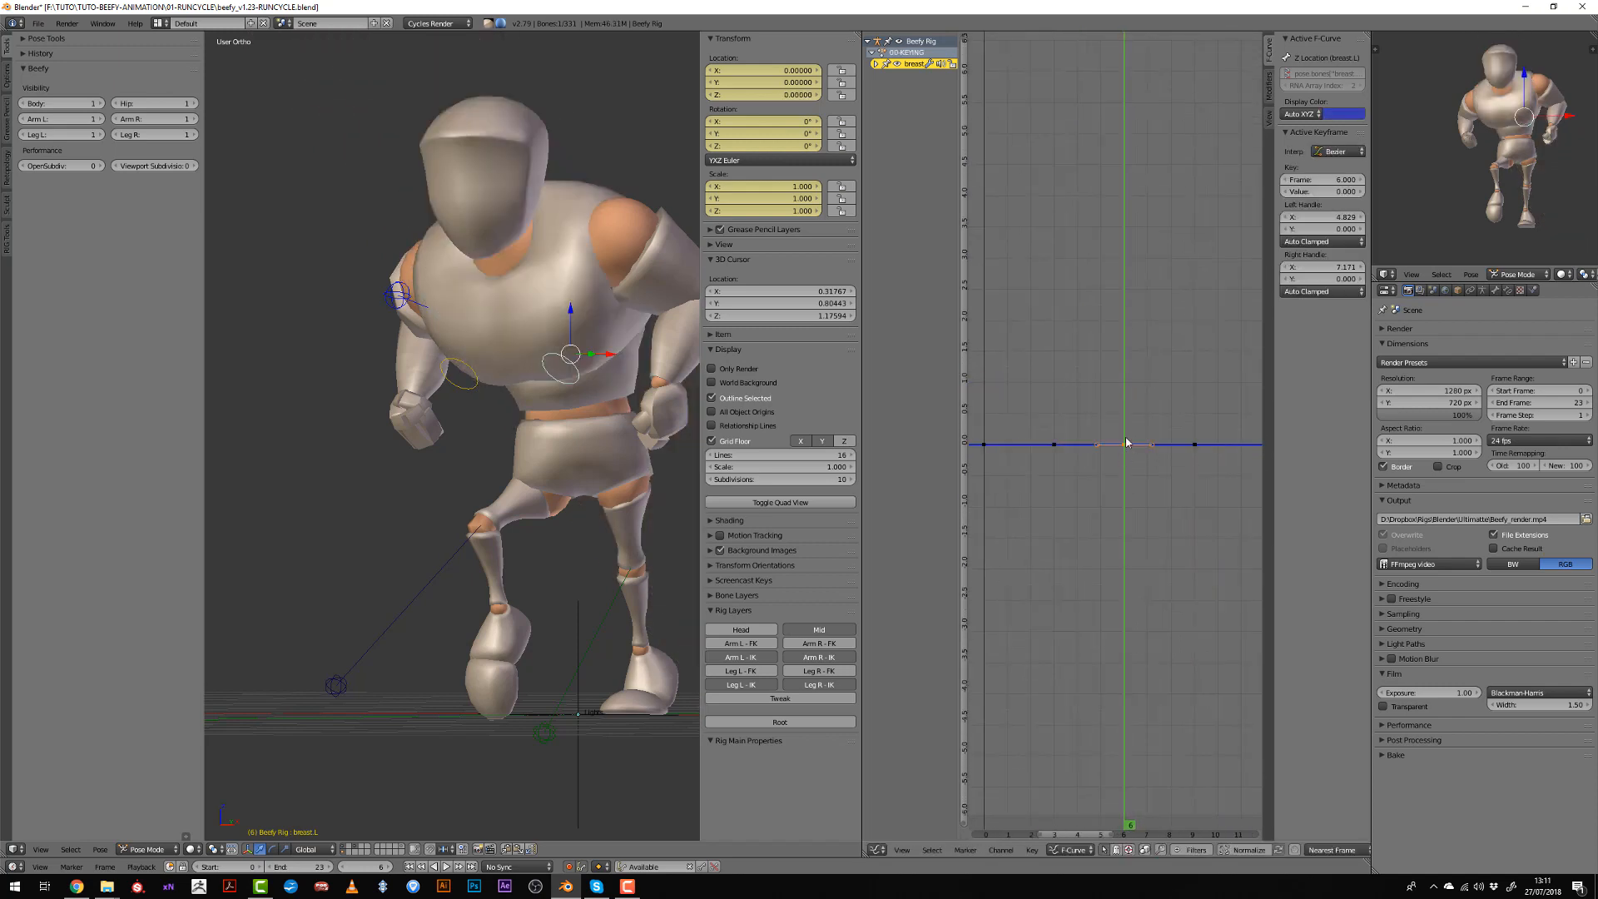
click(1097, 465)
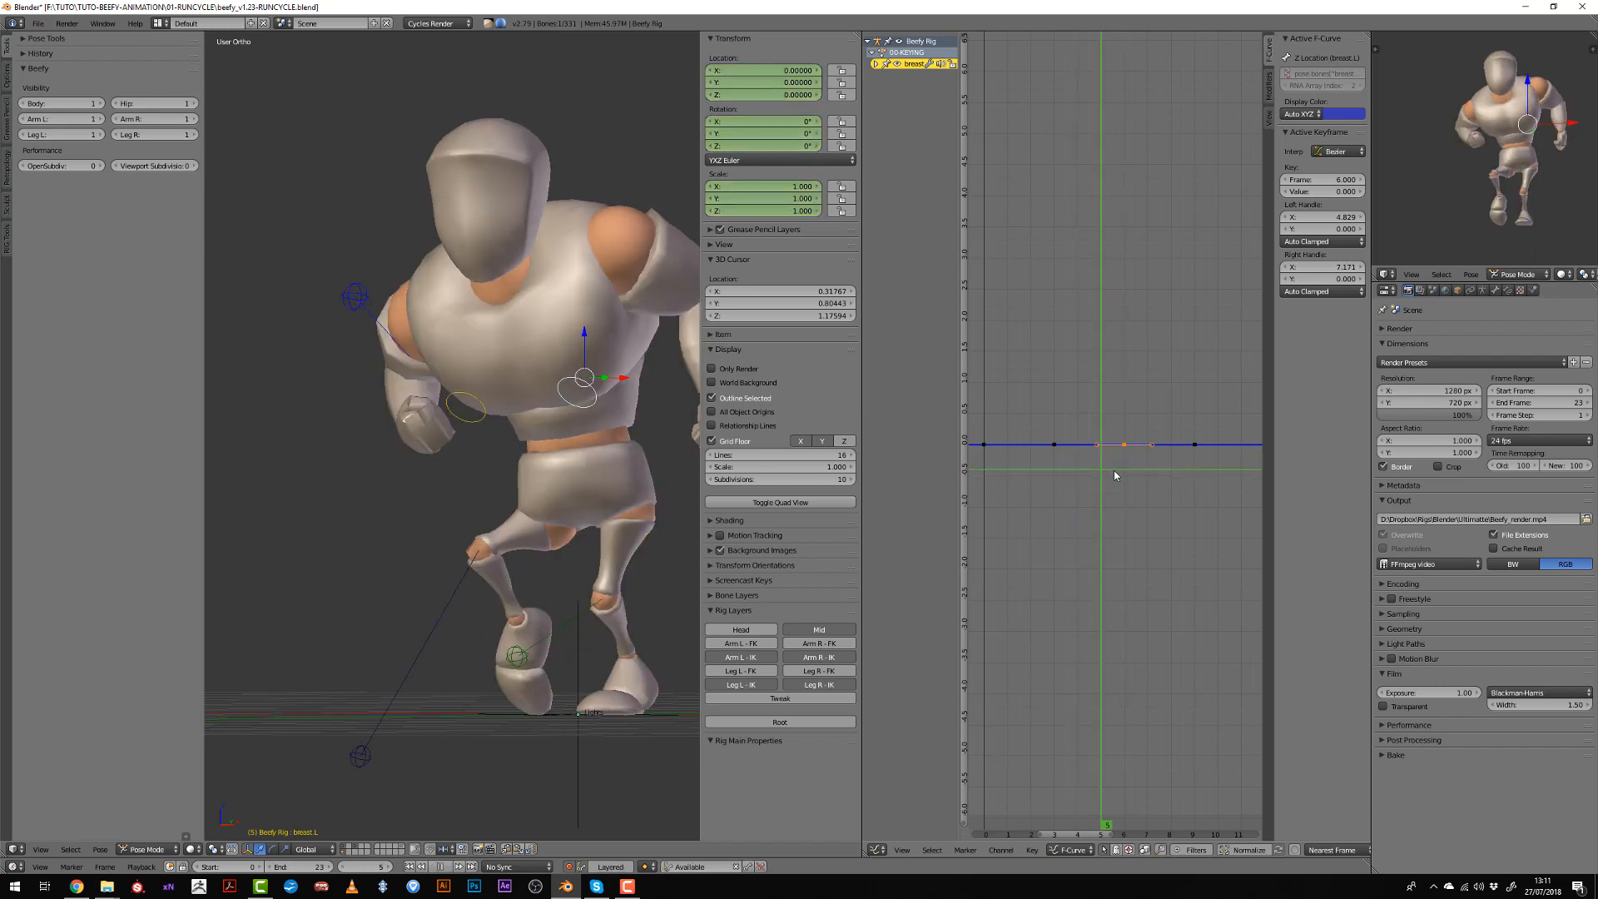
click(1121, 474)
click(1132, 473)
key(Right)
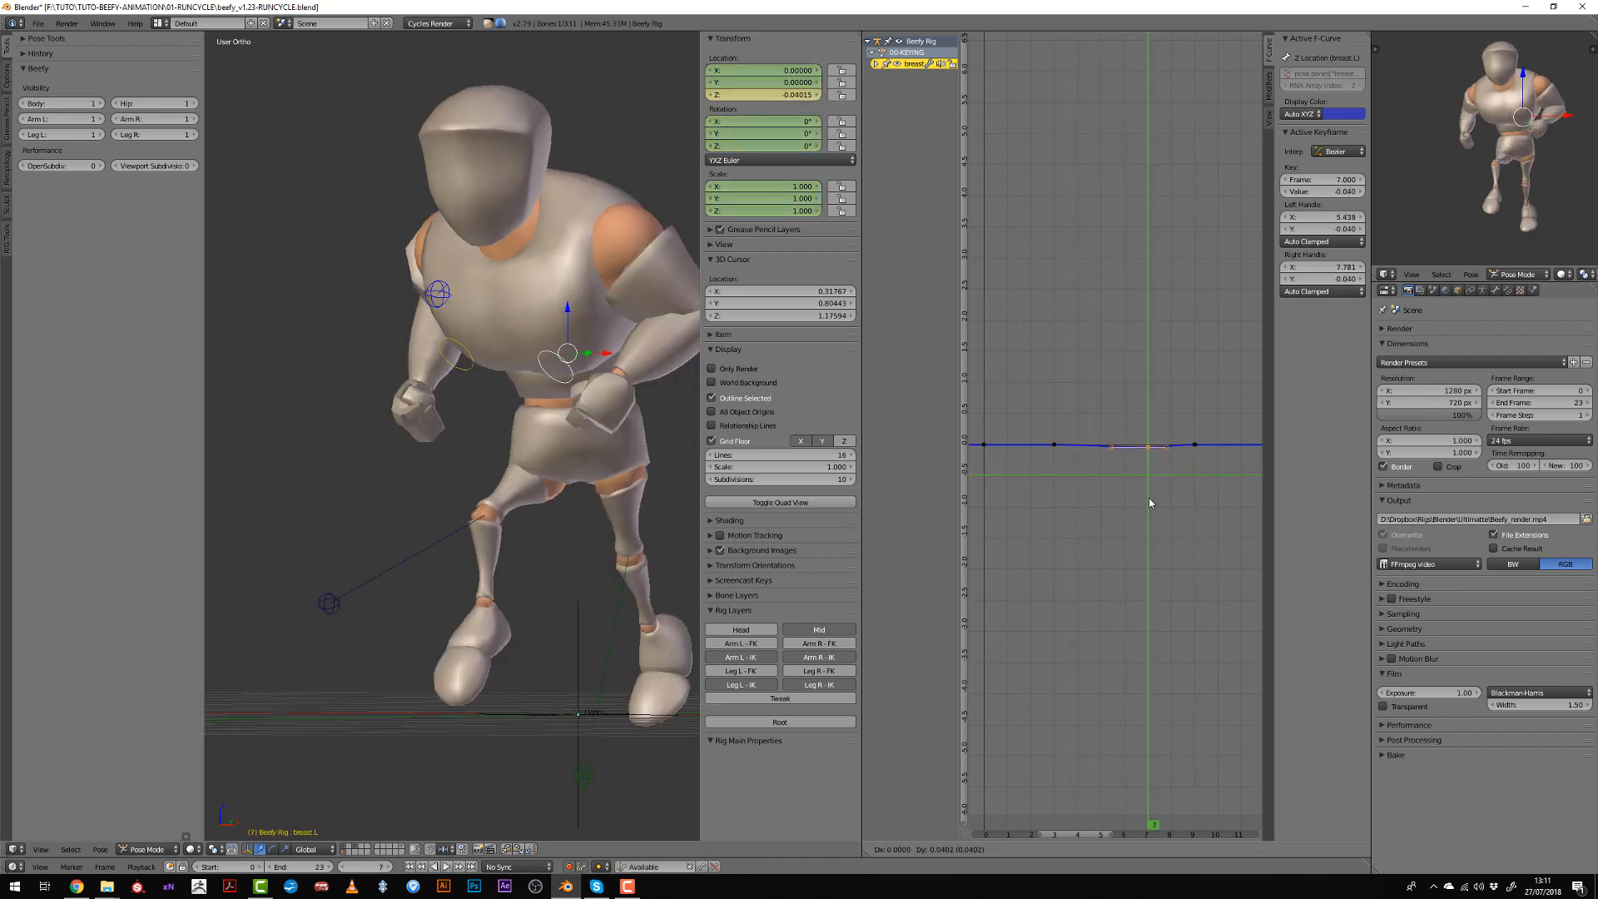
click(1149, 498)
Move breast.L's early Z location key to frame 2 and raise it to about 0.02.
drag(1148, 498, 1028, 484)
right_click(1052, 450)
key(g)
key(x)
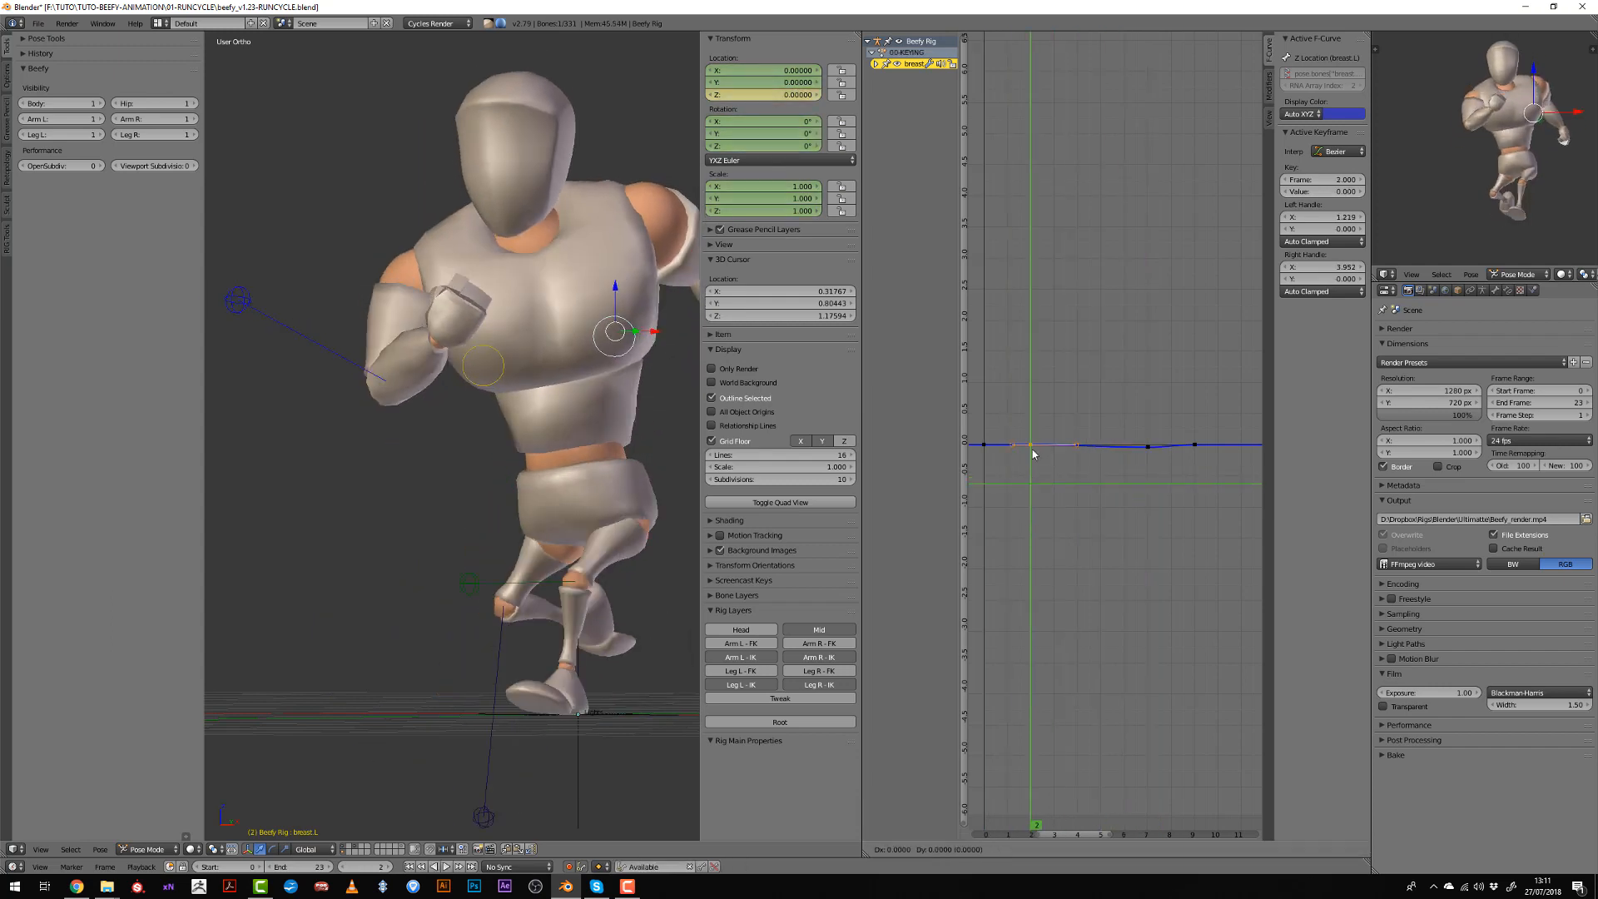
key(Home)
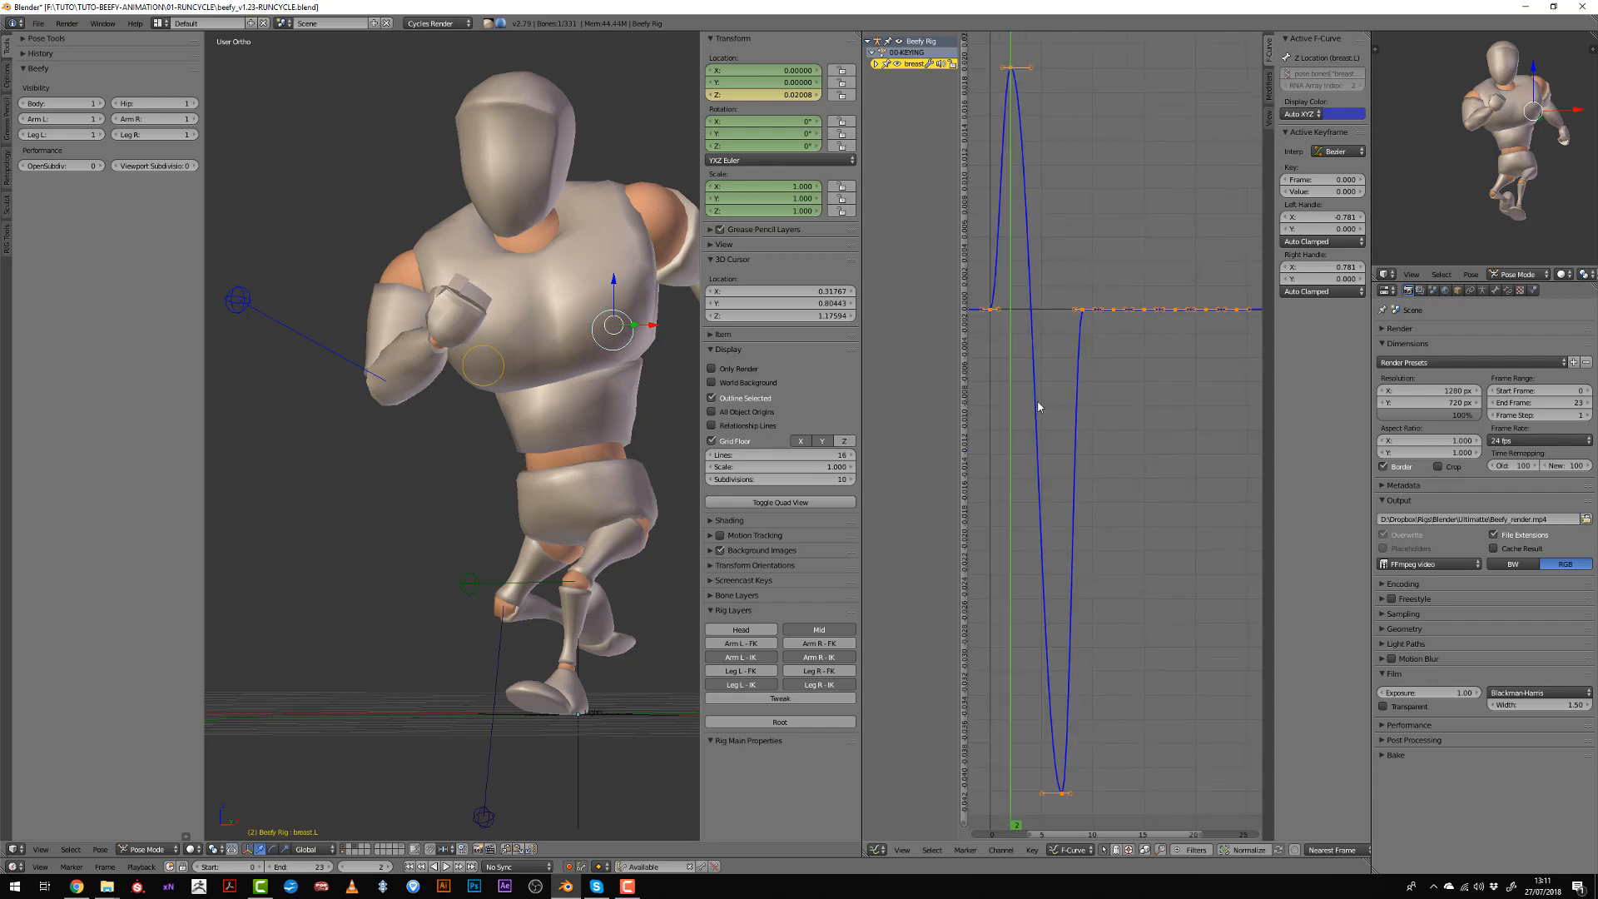
Delete breast.L's flat Z location keys between frames 7 and 15.
key(a)
drag(1051, 481, 1234, 457)
scroll(1177, 453, down, 1)
right_click(1138, 436)
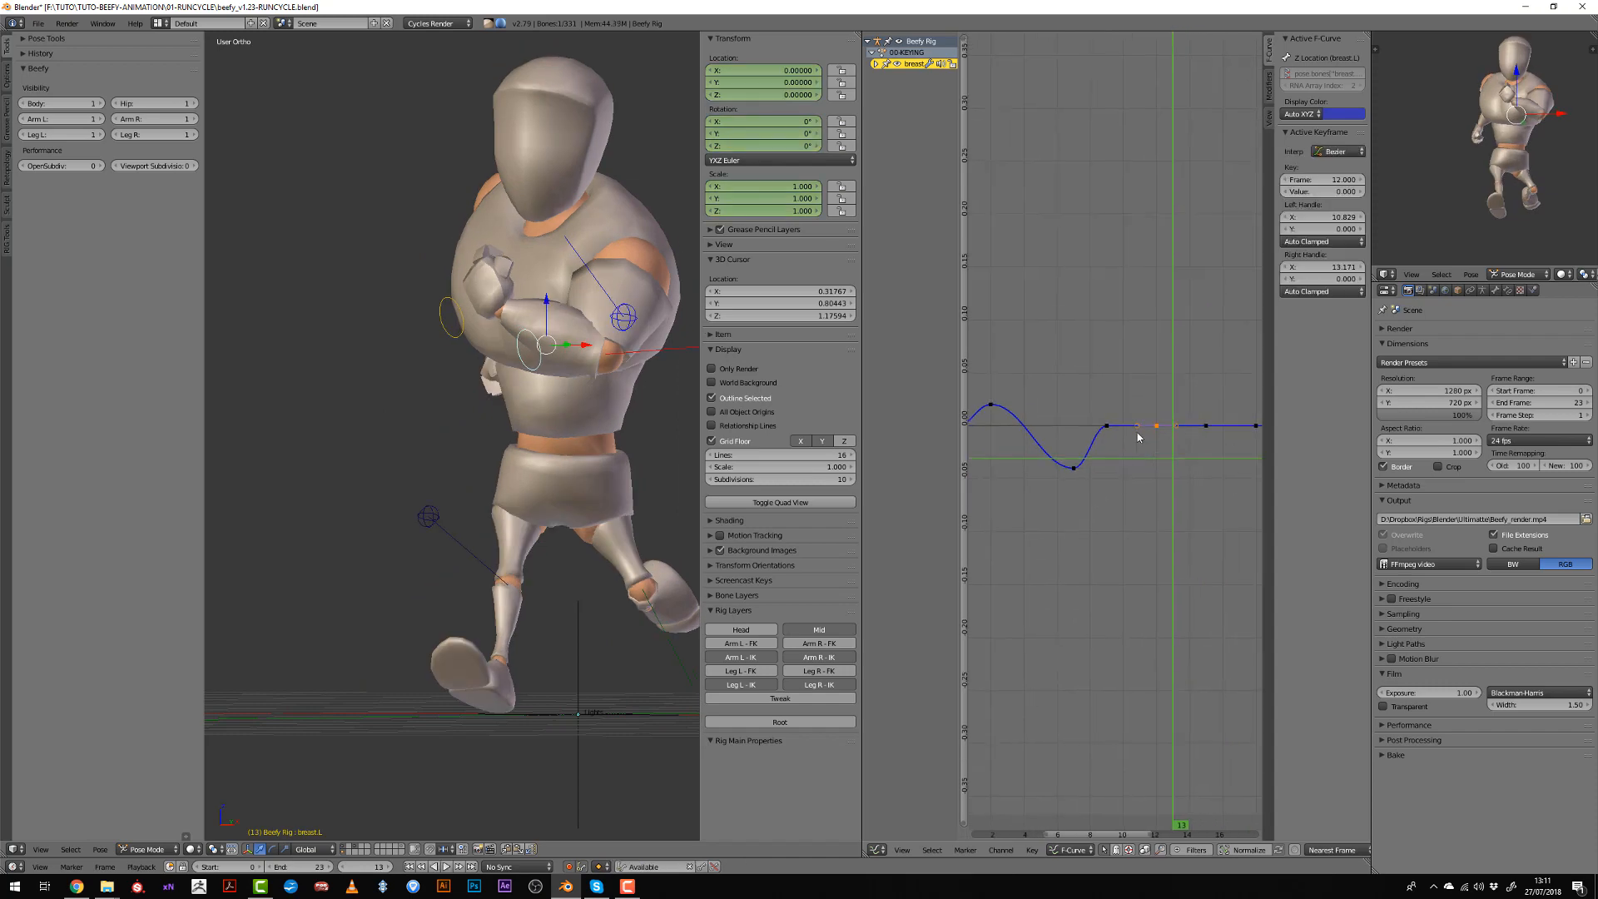
key(alt+a)
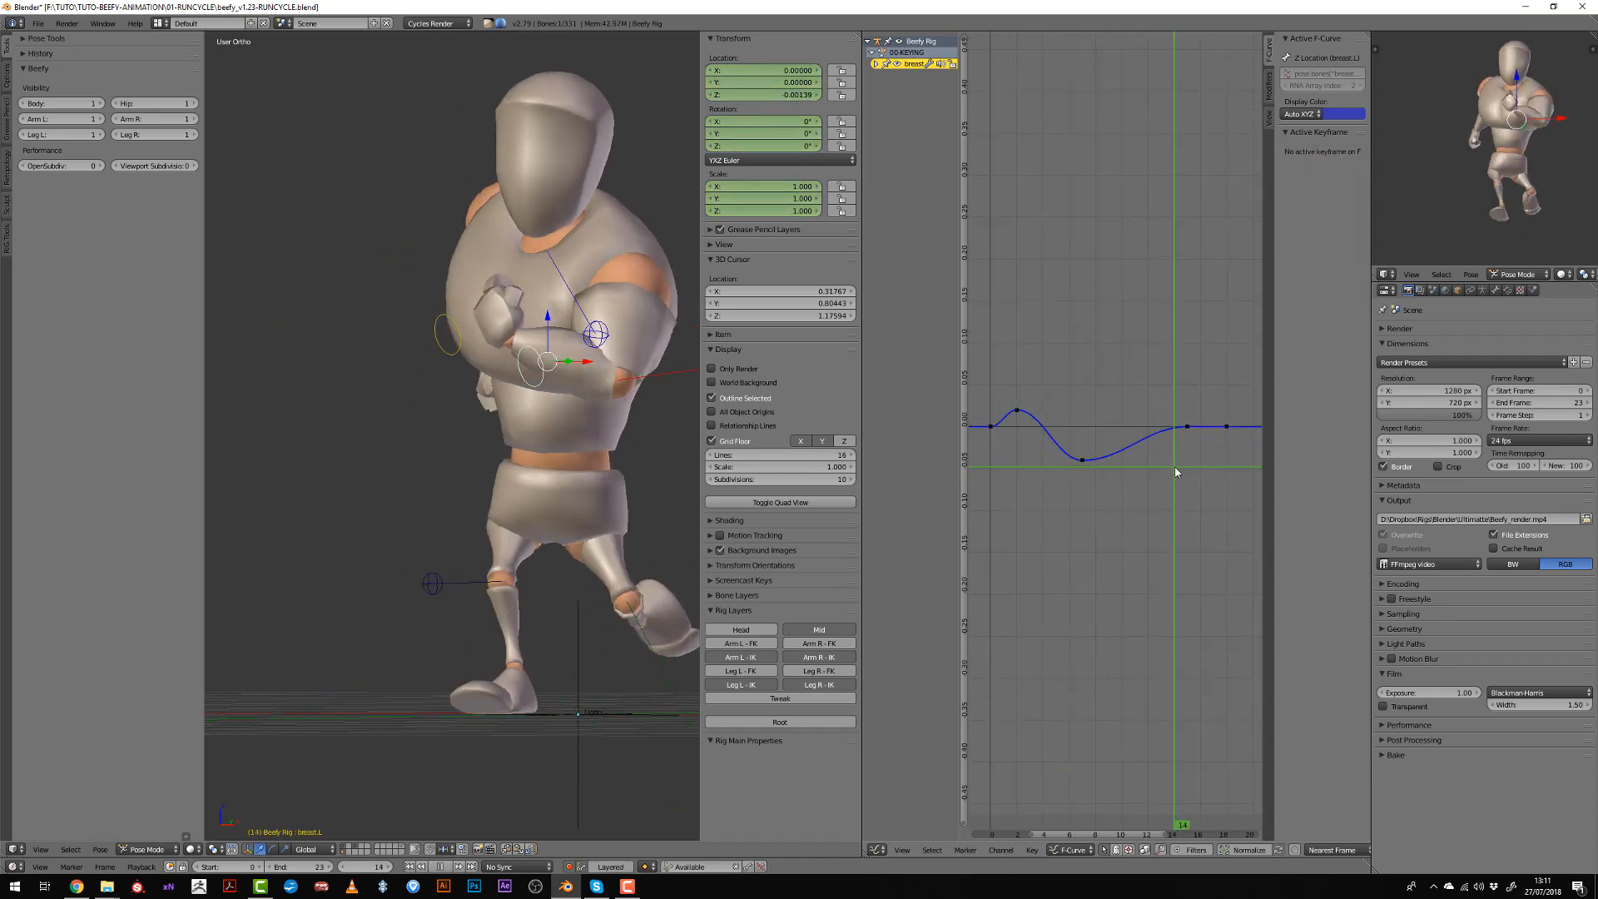
Raise breast.L's frame 15 Z location key to about 0.02 and shift it to frame 14.
drag(1176, 472, 1185, 474)
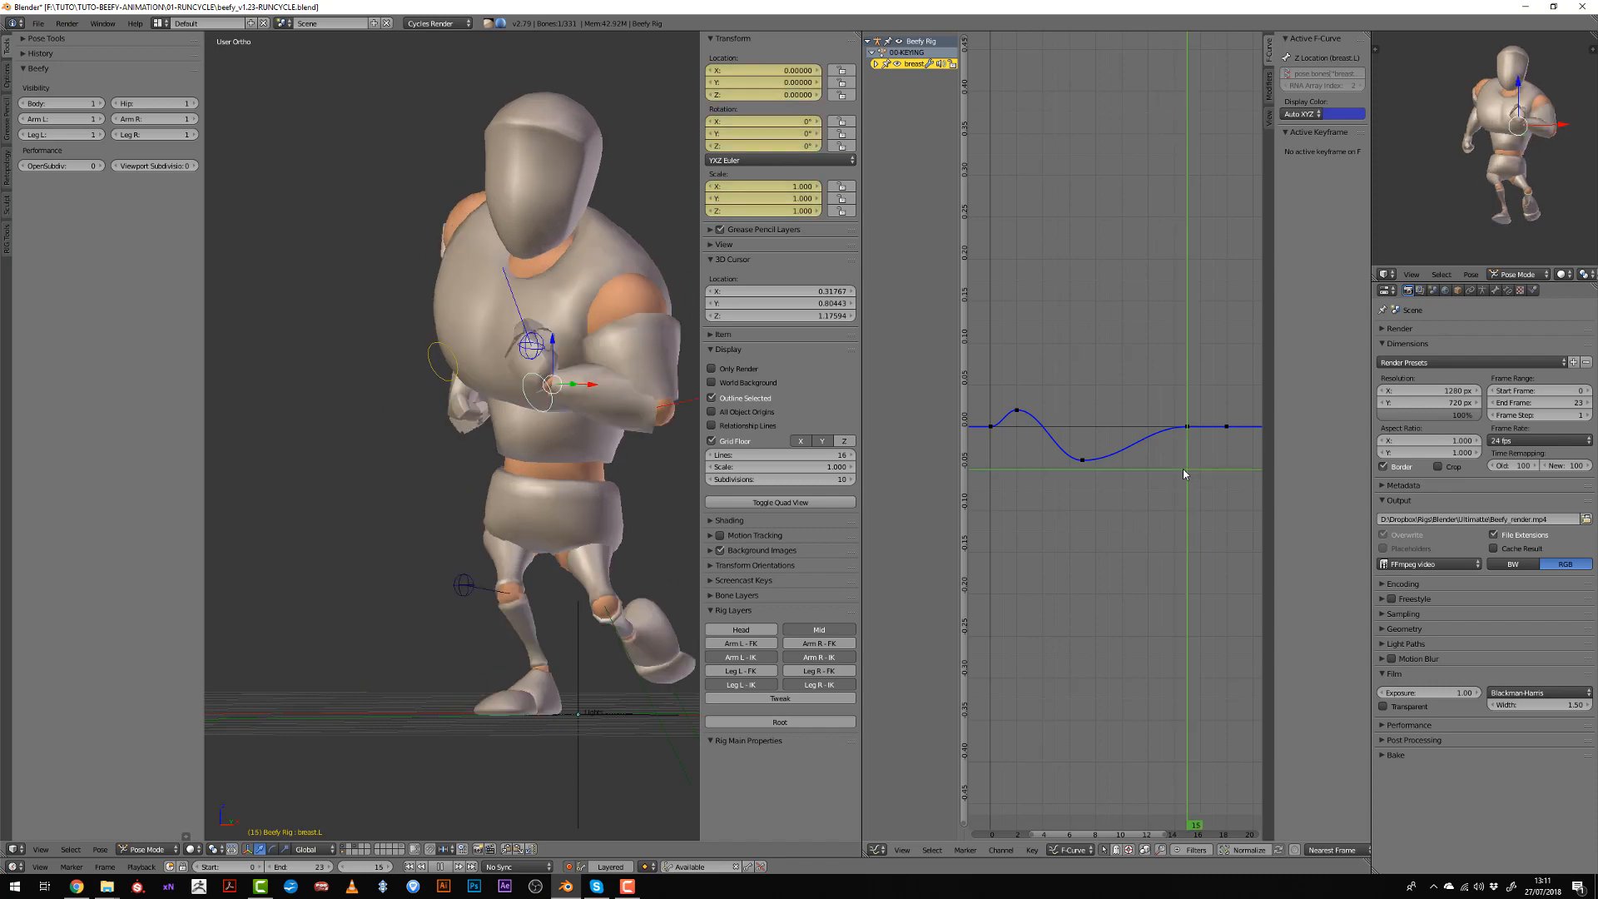
click(1188, 420)
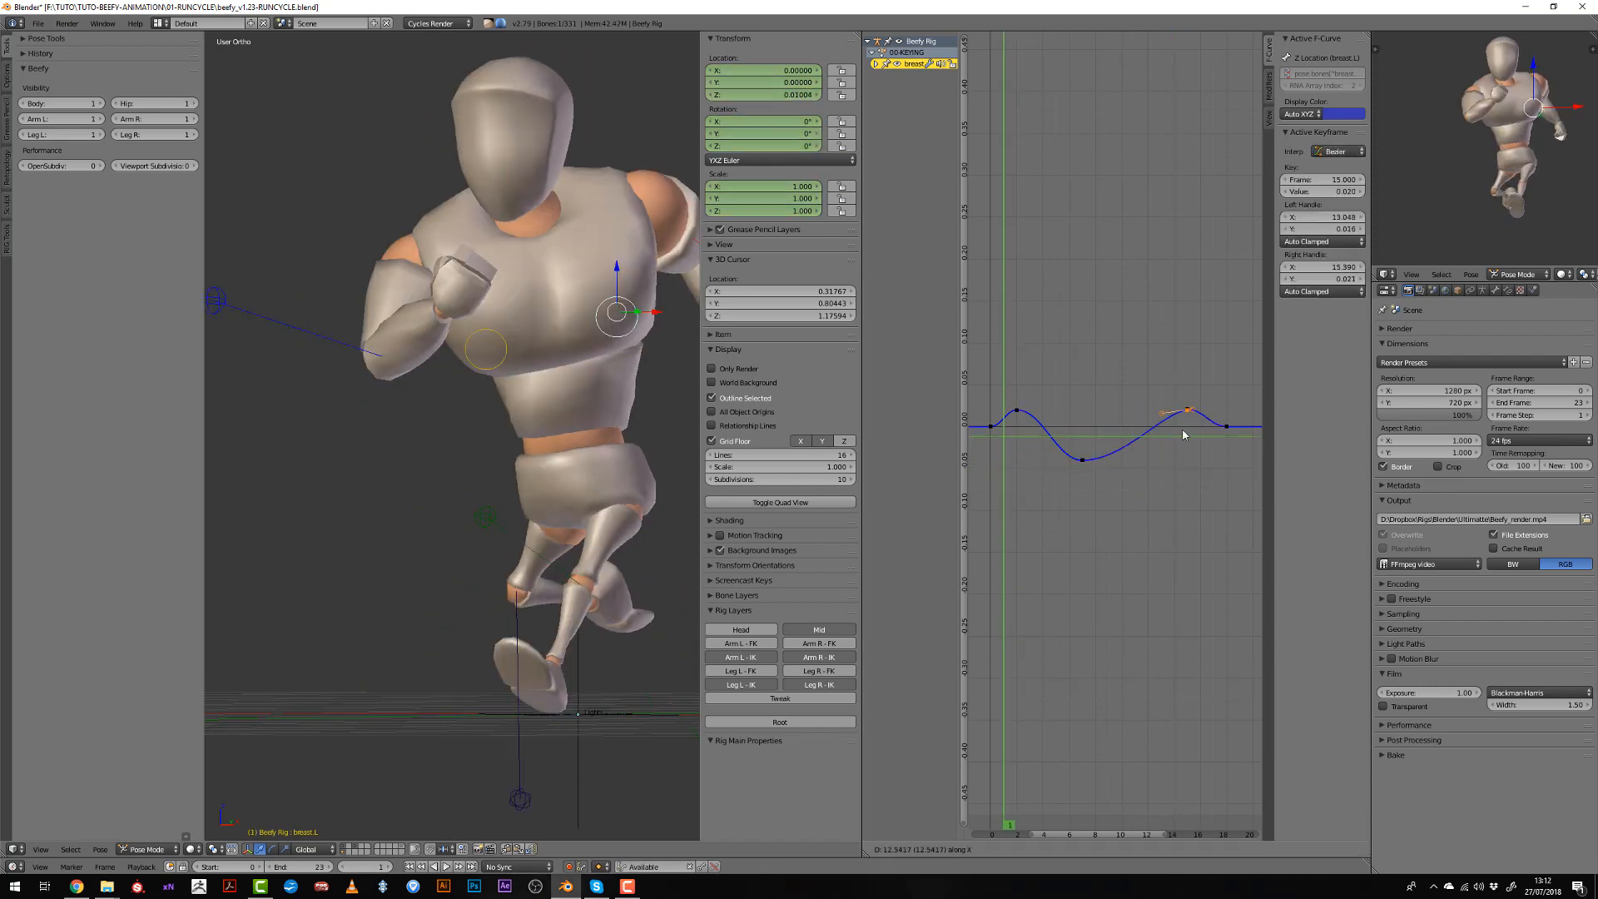
click(1175, 433)
key(a)
key(alt+a)
key(alt+a)
Duplicate breast.L's frame 7 Z location dip to frame 19 and delete the flat key at frame 18.
middle_drag(1116, 460, 1095, 457)
right_click(1061, 456)
drag(1082, 479, 1218, 504)
key(shift+d)
key(x)
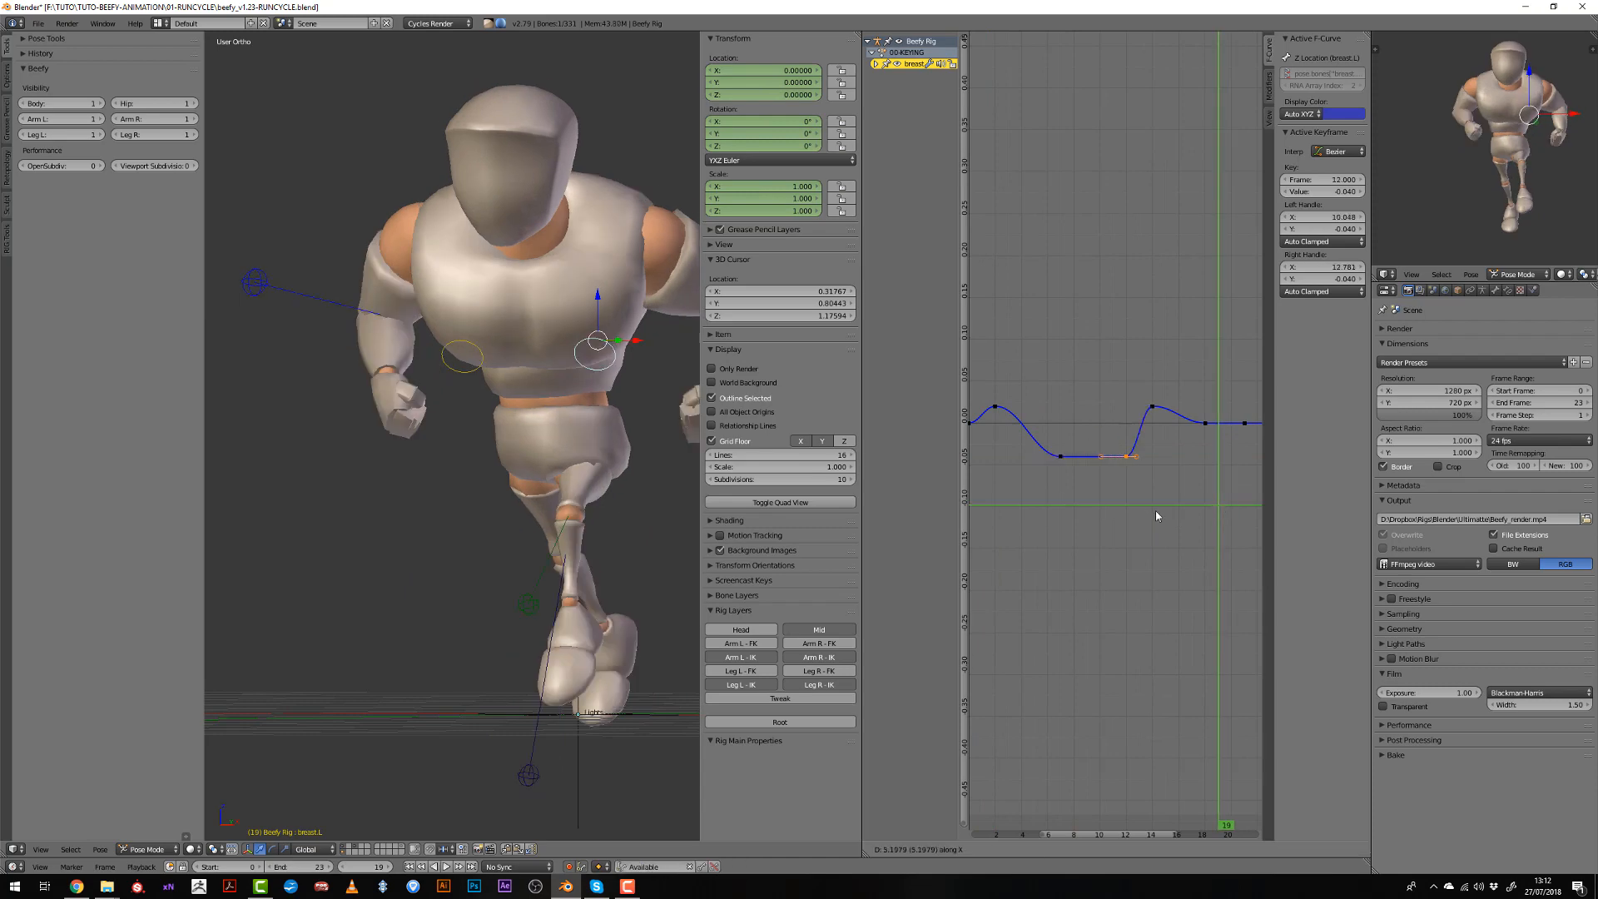
key(x)
click(1203, 425)
Delete the frame 21 key of breast.L's Z location curve and rotate the handles of the frame 24 key.
drag(1123, 463, 1239, 480)
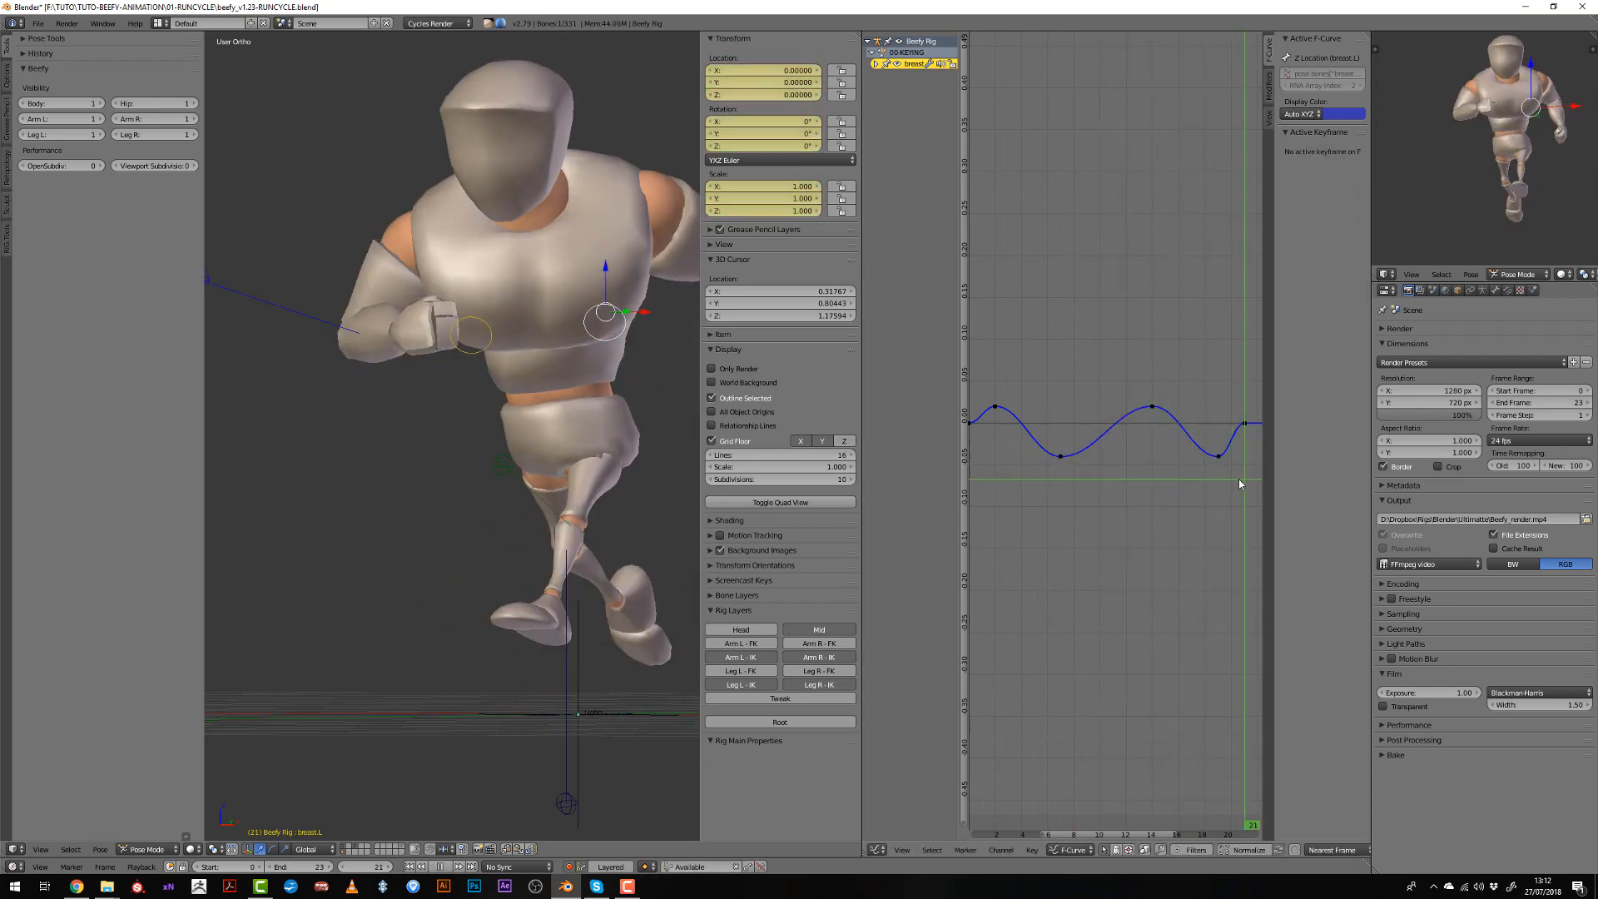
scroll(1236, 480, down, 4)
middle_drag(1215, 469, 1192, 451)
key(alt+a)
click(1199, 411)
right_click(1200, 383)
scroll(1190, 408, up, 2)
text(r)
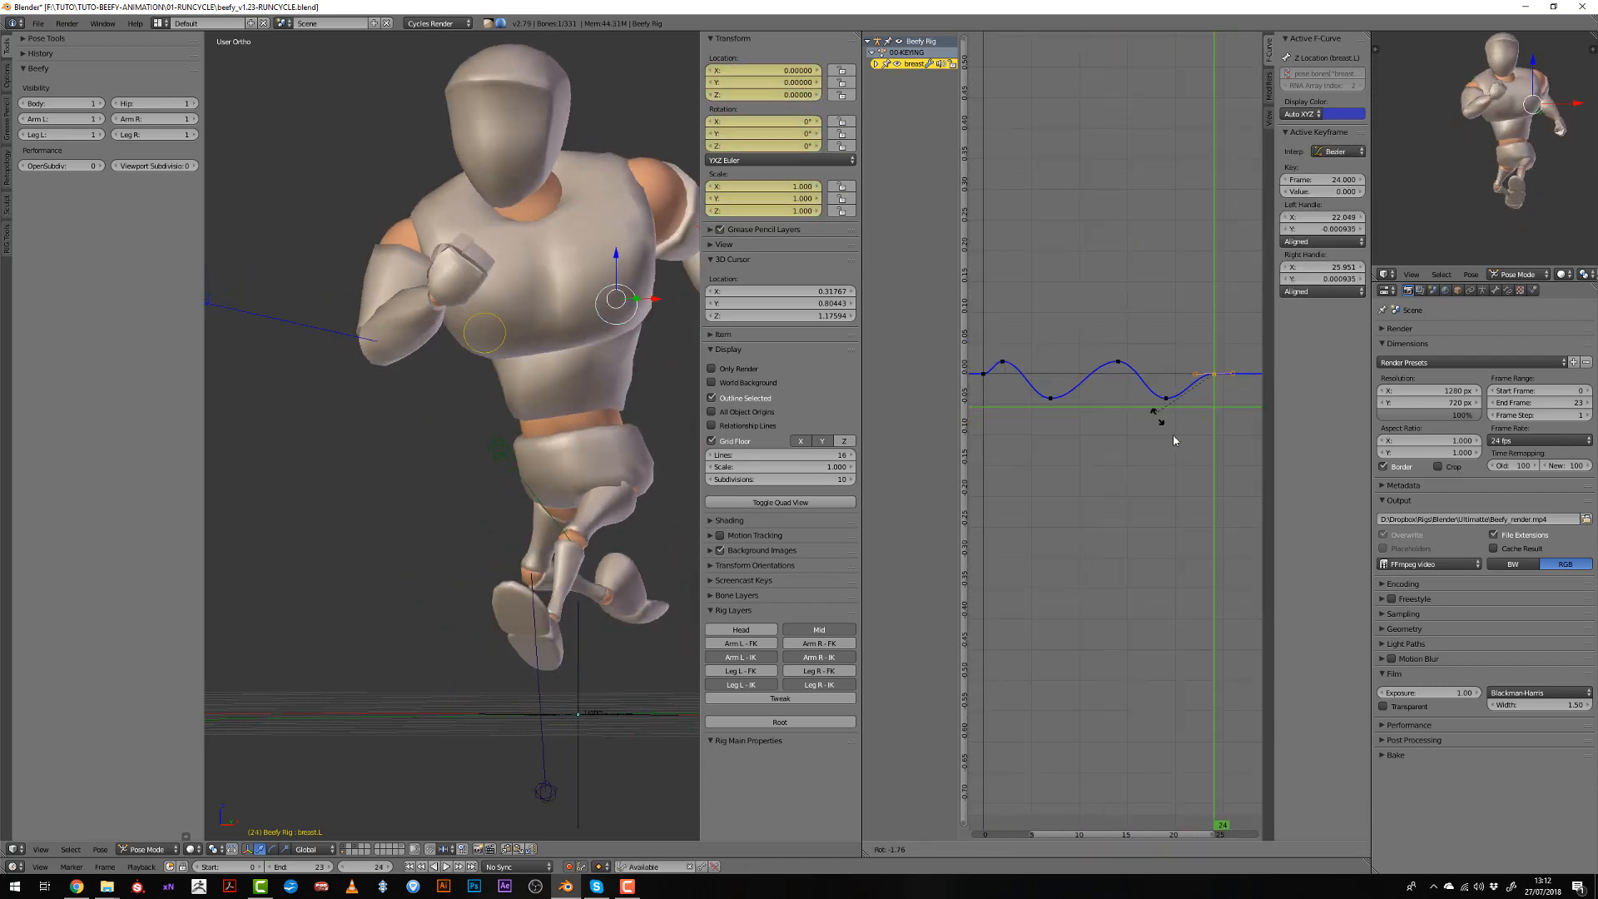
text(24)
key(Return)
Shift the peak and dip keys of breast.L's Z location curve forward by one frame.
scroll(1120, 429, up, 4)
middle_drag(1158, 448, 1243, 482)
drag(1232, 481, 1107, 477)
scroll(1107, 477, down, 1)
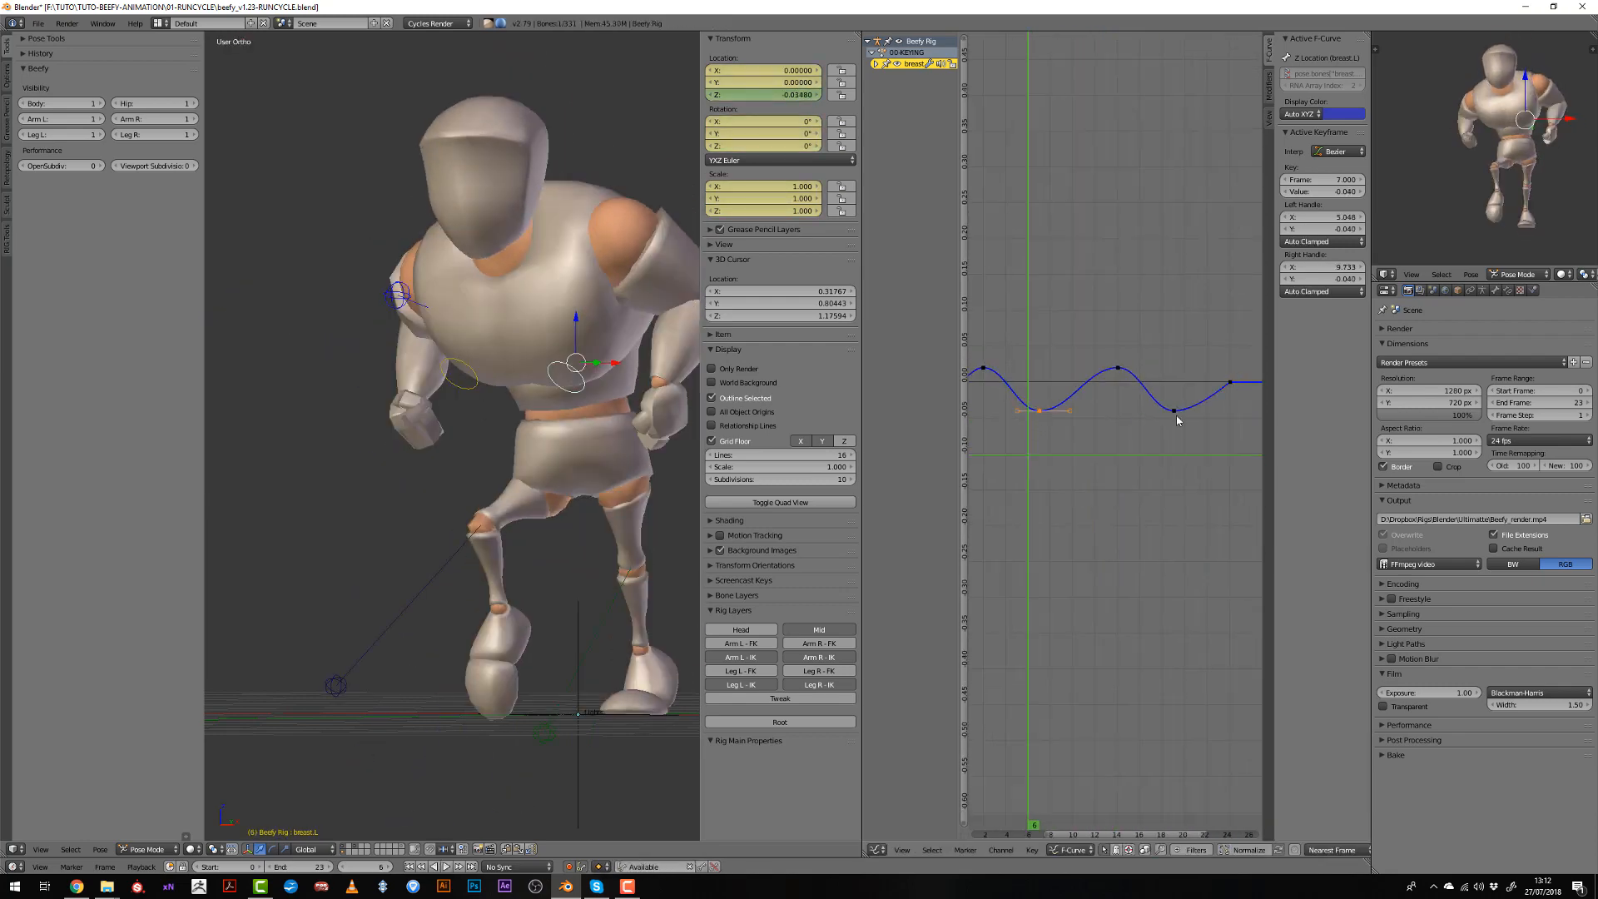
key(g)
key(x)
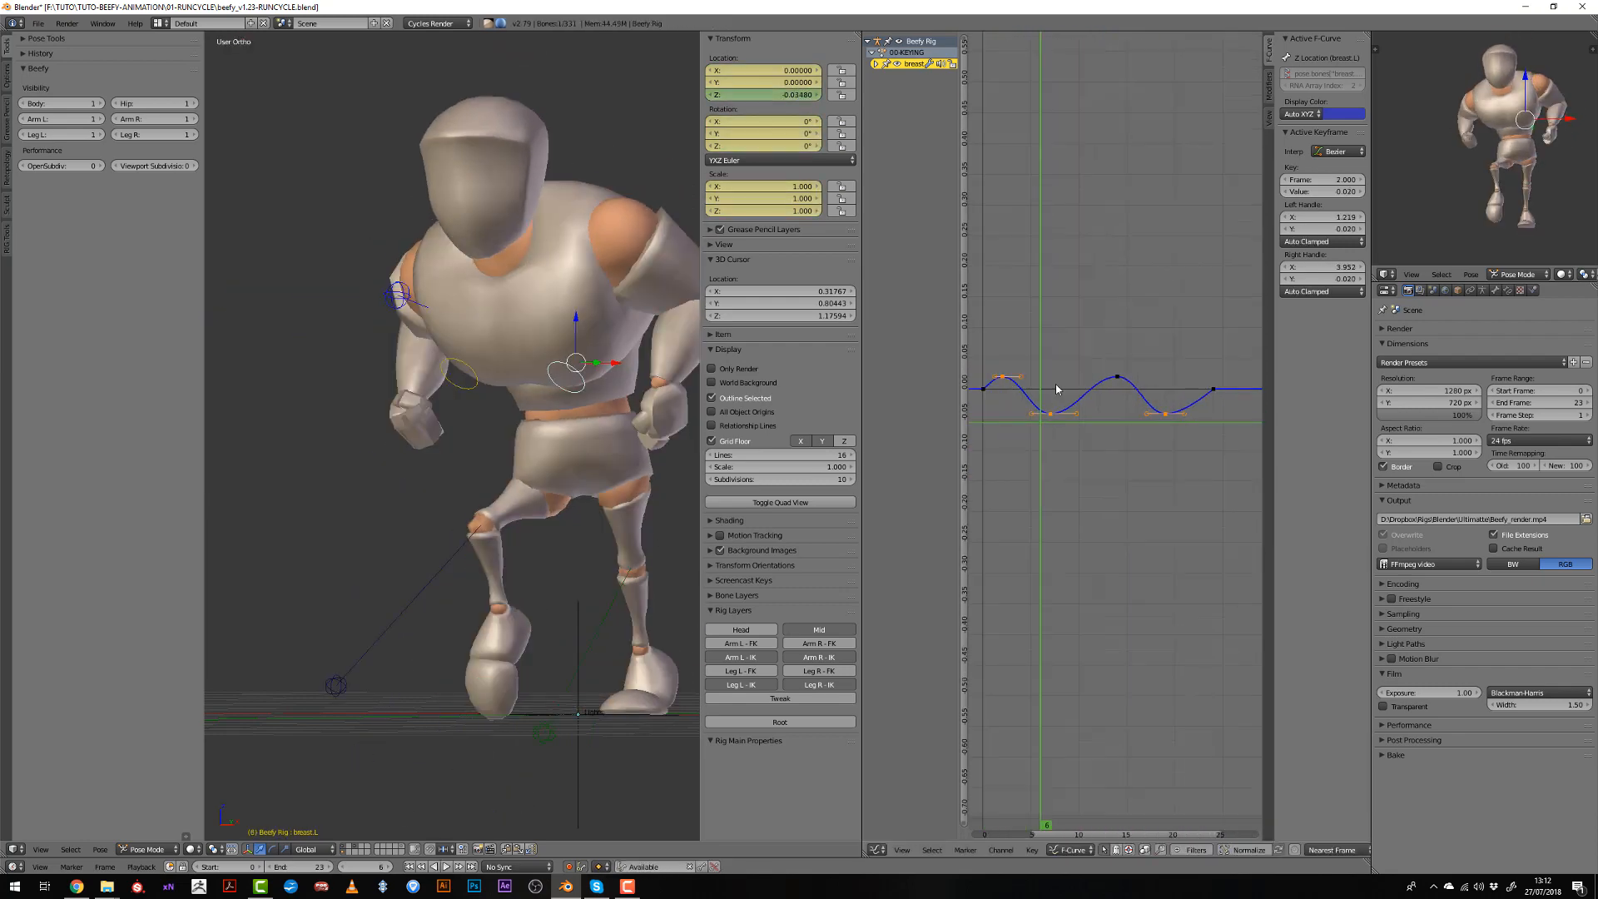
click(1100, 405)
Shape a small rebound at frame 9 between Z location dips at frames 8 and 10 using a duplicated key, and play the animation.
drag(1003, 406, 1107, 408)
scroll(1007, 402, up, 5)
scroll(1116, 417, up, 3)
right_click(1092, 406)
key(shift+d)
click(1110, 407)
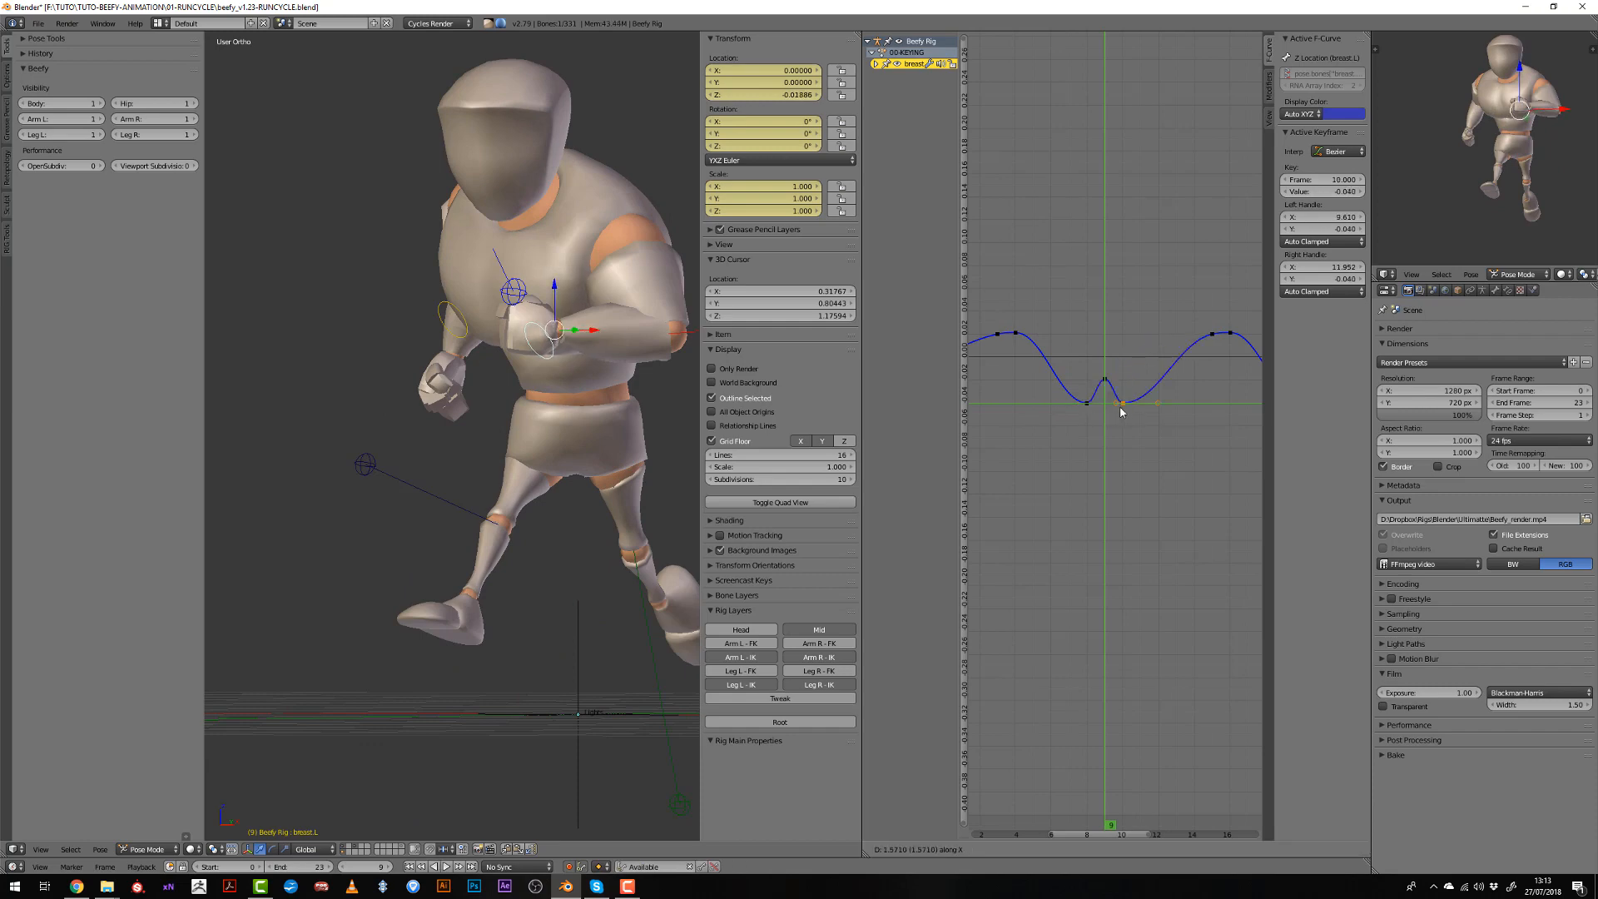
click(1124, 414)
key(alt+a)
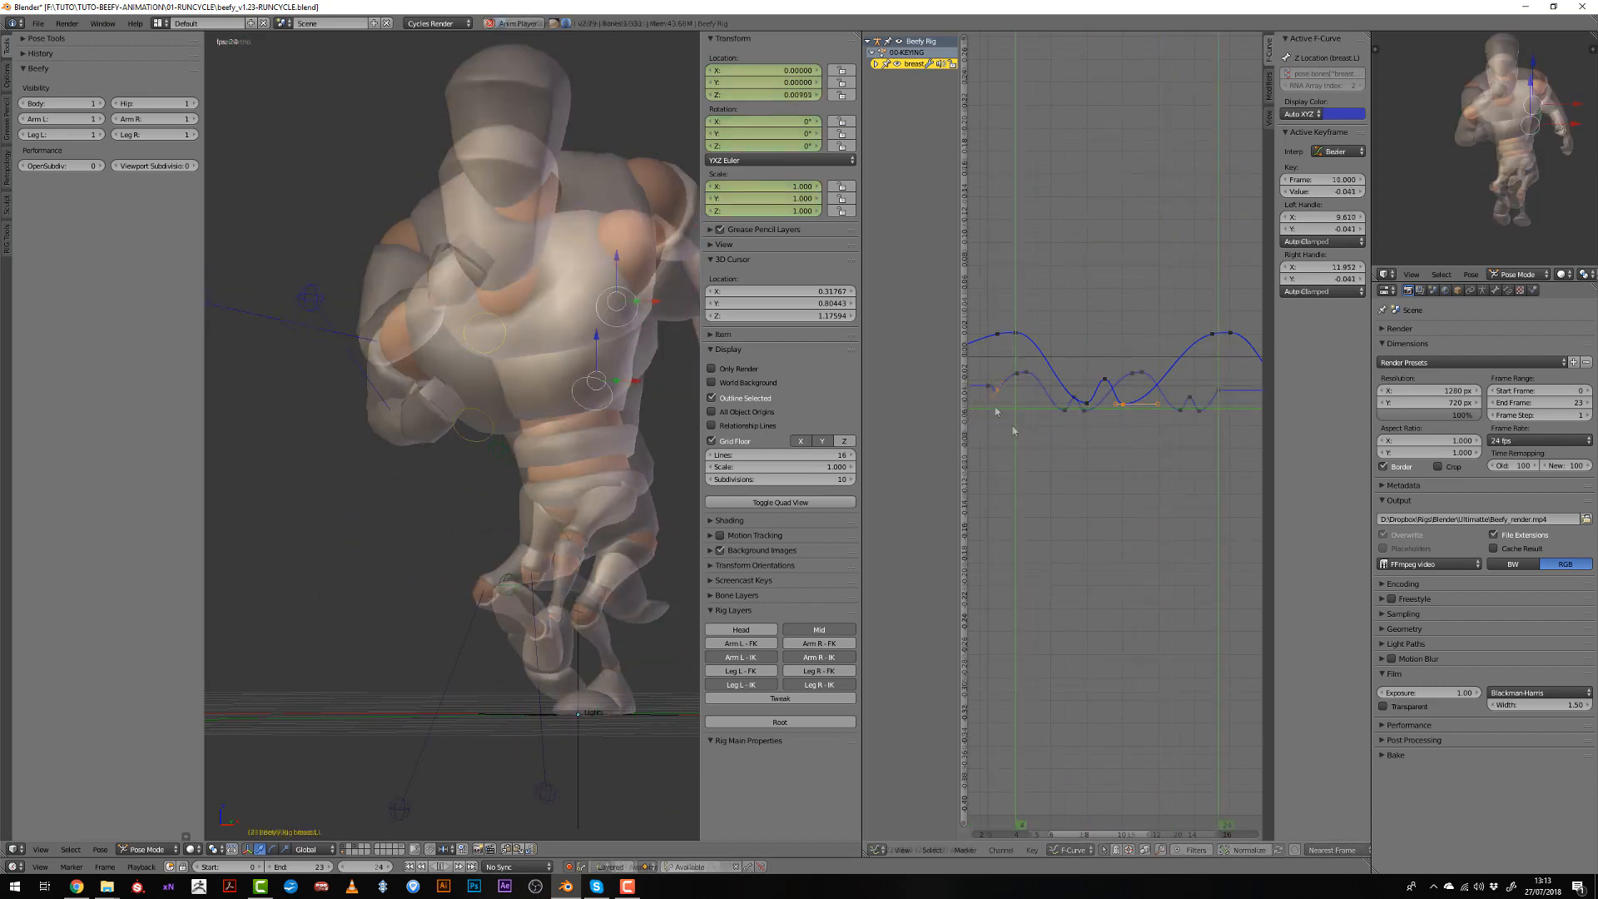
middle_drag(542, 463, 670, 456)
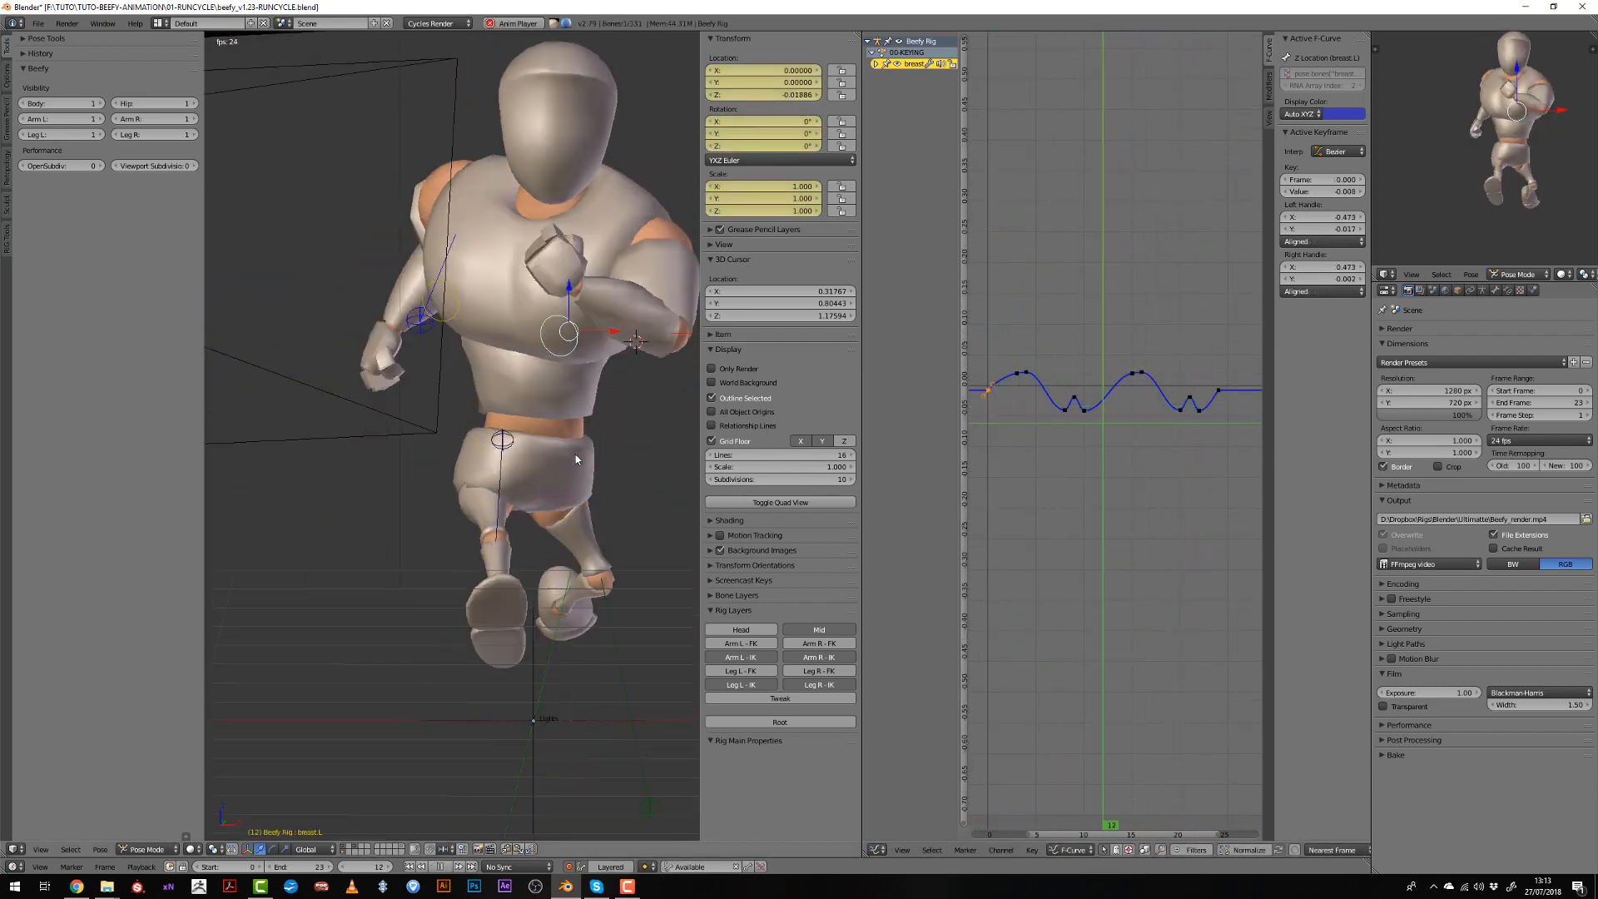
key(alt+a)
Duplicate breast.L's small frame 9 rebound key into the second half of the cycle and scrub through the motion.
click(1065, 419)
drag(1066, 424, 1122, 396)
click(1071, 397)
key(shift+d)
key(x)
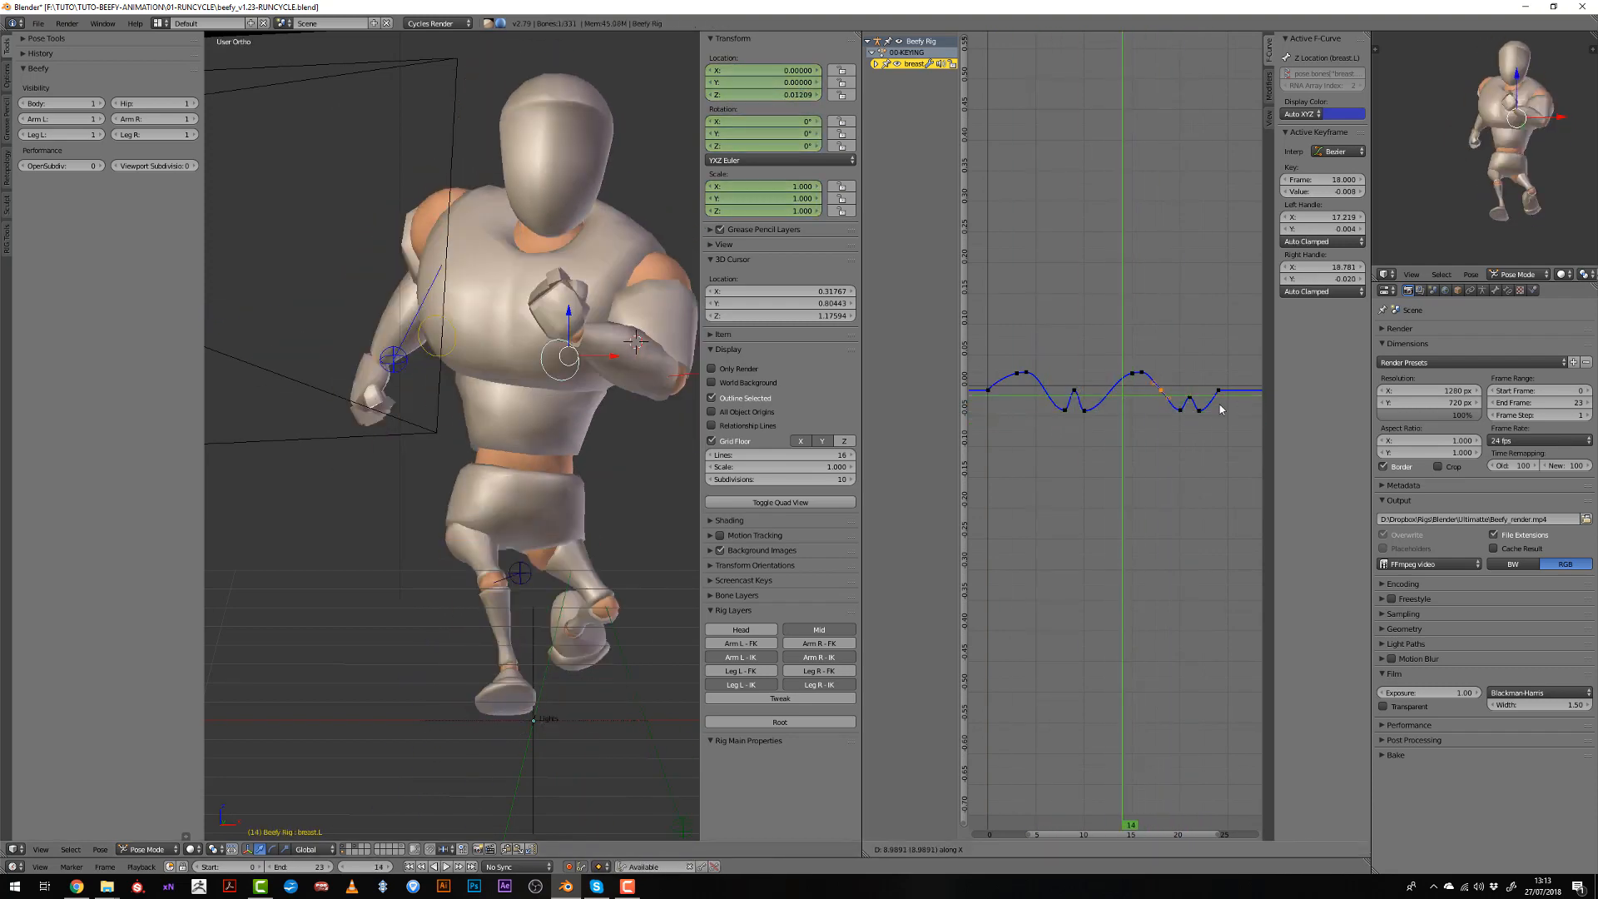
click(1243, 412)
drag(1243, 412, 1058, 433)
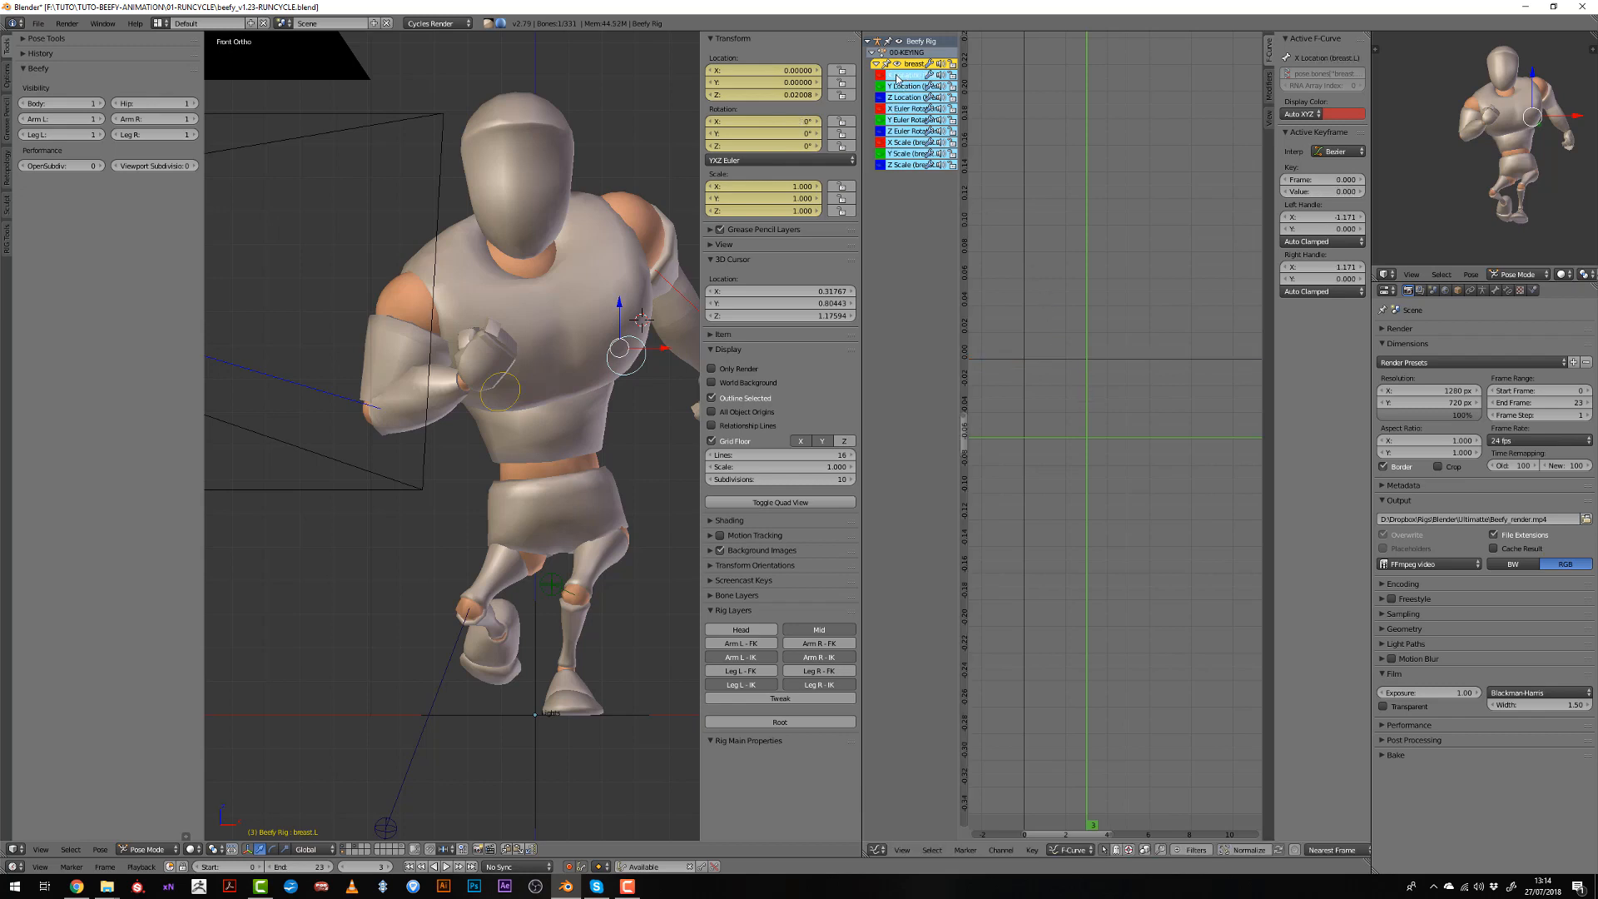
Lower breast.L's X location key at frame 3 to about -0.014.
click(1093, 416)
key(Up)
key(Up)
key(Up)
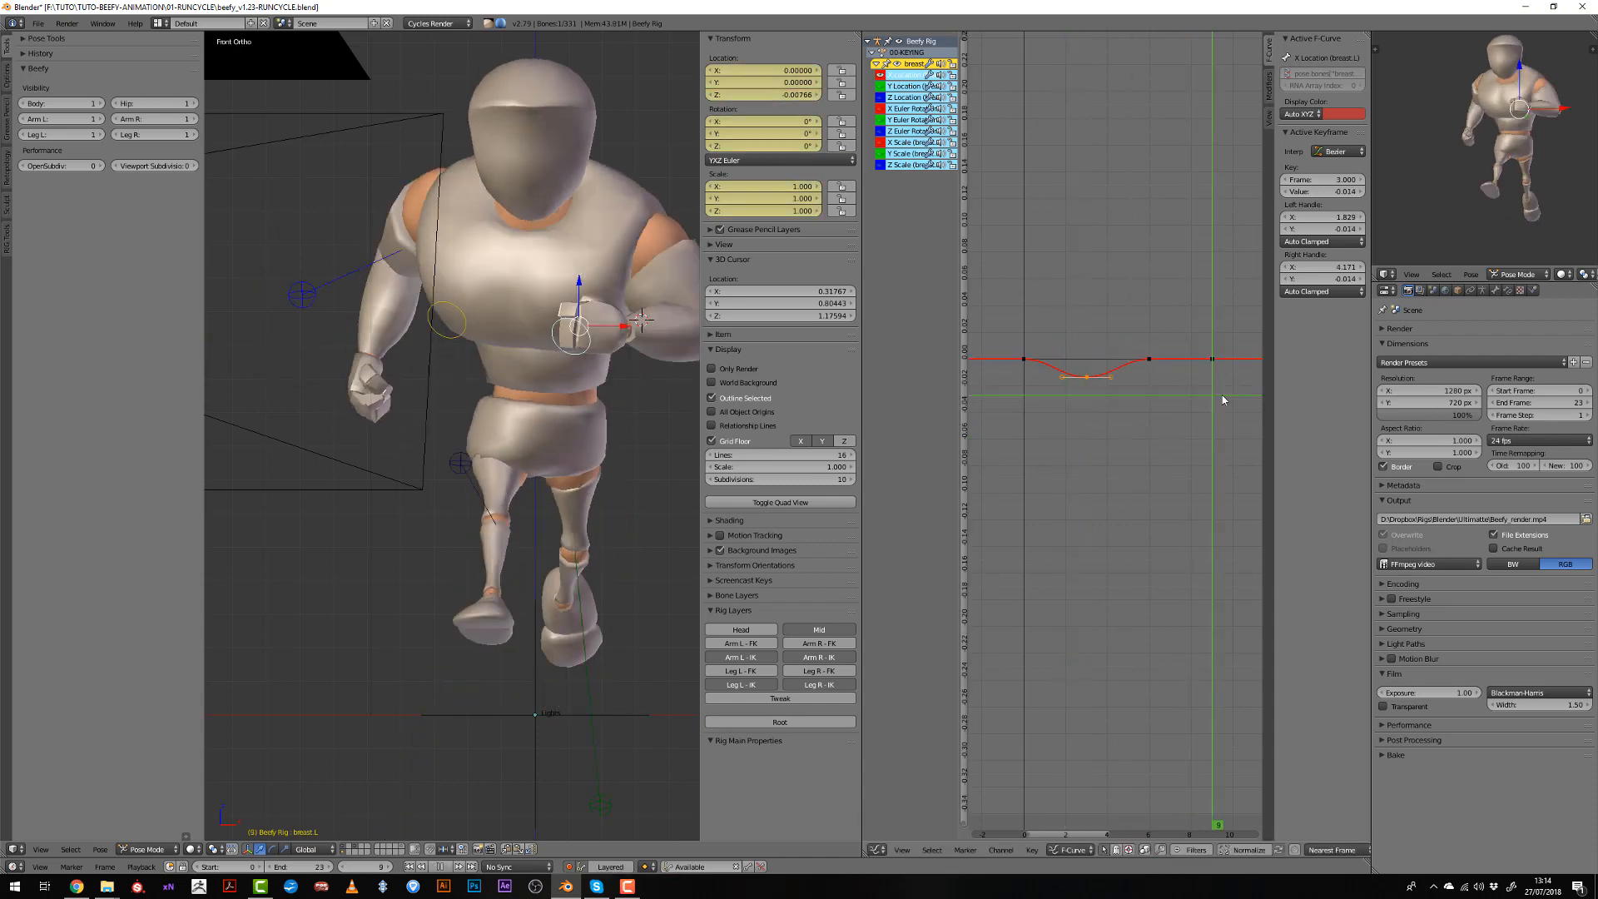
Move breast.L's X location dip to frame 5 and raise the frame 12 key to about 0.036.
scroll(1213, 399, down, 6)
click(1128, 396)
click(1087, 403)
ctrl+click(1088, 402)
key(Up)
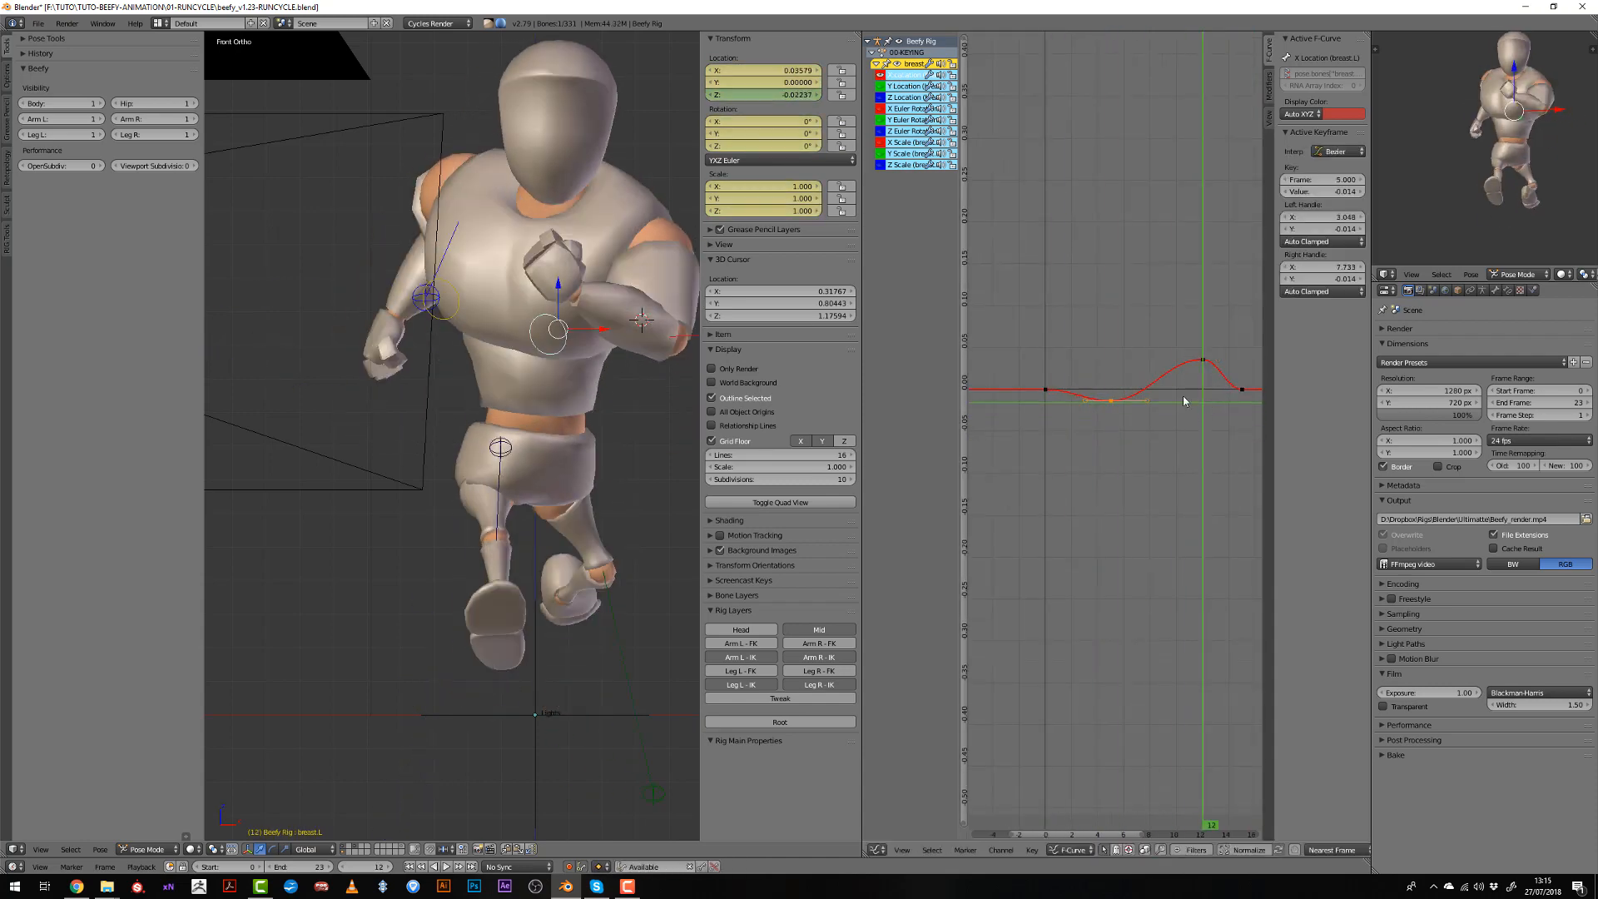
Duplicate the X location peak to frames 0 and 24 and the dip to frame 17, and play the animation.
middle_drag(1184, 403, 1073, 405)
right_click(1087, 366)
key(shift+d)
scroll(1165, 408, down, 6)
key(shift+d)
click(991, 417)
key(alt+a)
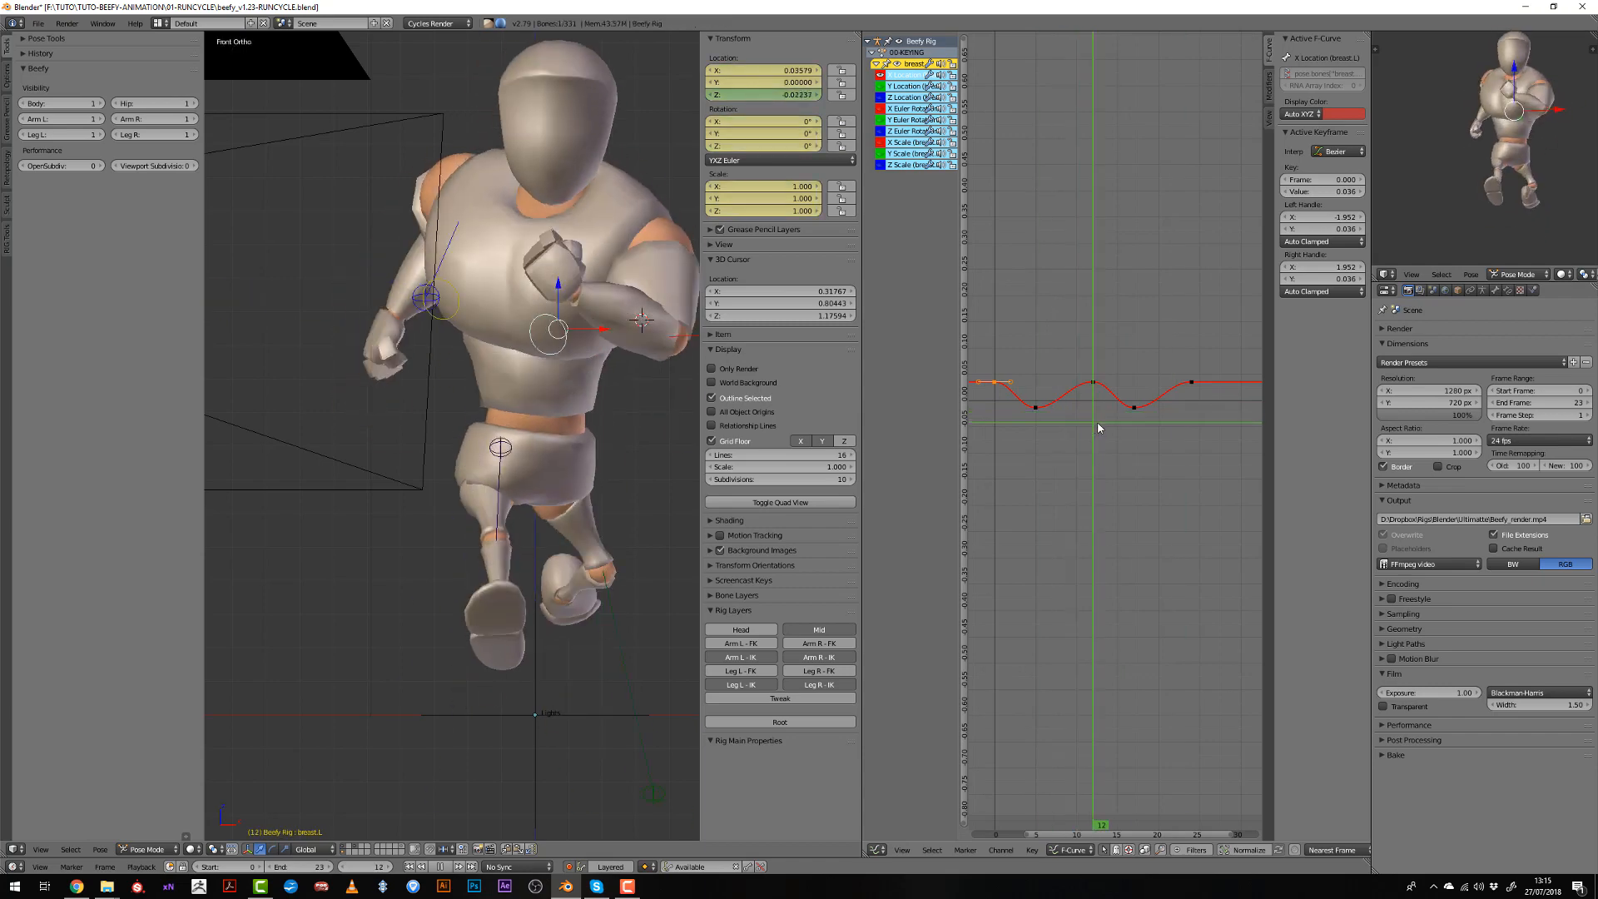
Shift the middle peak of breast.L's X location curve to frame 14 and play the animation.
key(alt+a)
scroll(1100, 425, up, 2)
right_drag(1087, 379, 1031, 408)
click(1105, 383)
key(alt+a)
Move the two X location dips of breast.L to frames 6 and 19 and adjust the height of the second one.
right_click(1136, 403)
shift+right_click(1022, 405)
key(g)
click(1169, 414)
click(1100, 407)
key(alt+a)
right_drag(1158, 409, 1159, 403)
click(1204, 394)
middle_drag(1020, 391, 1050, 389)
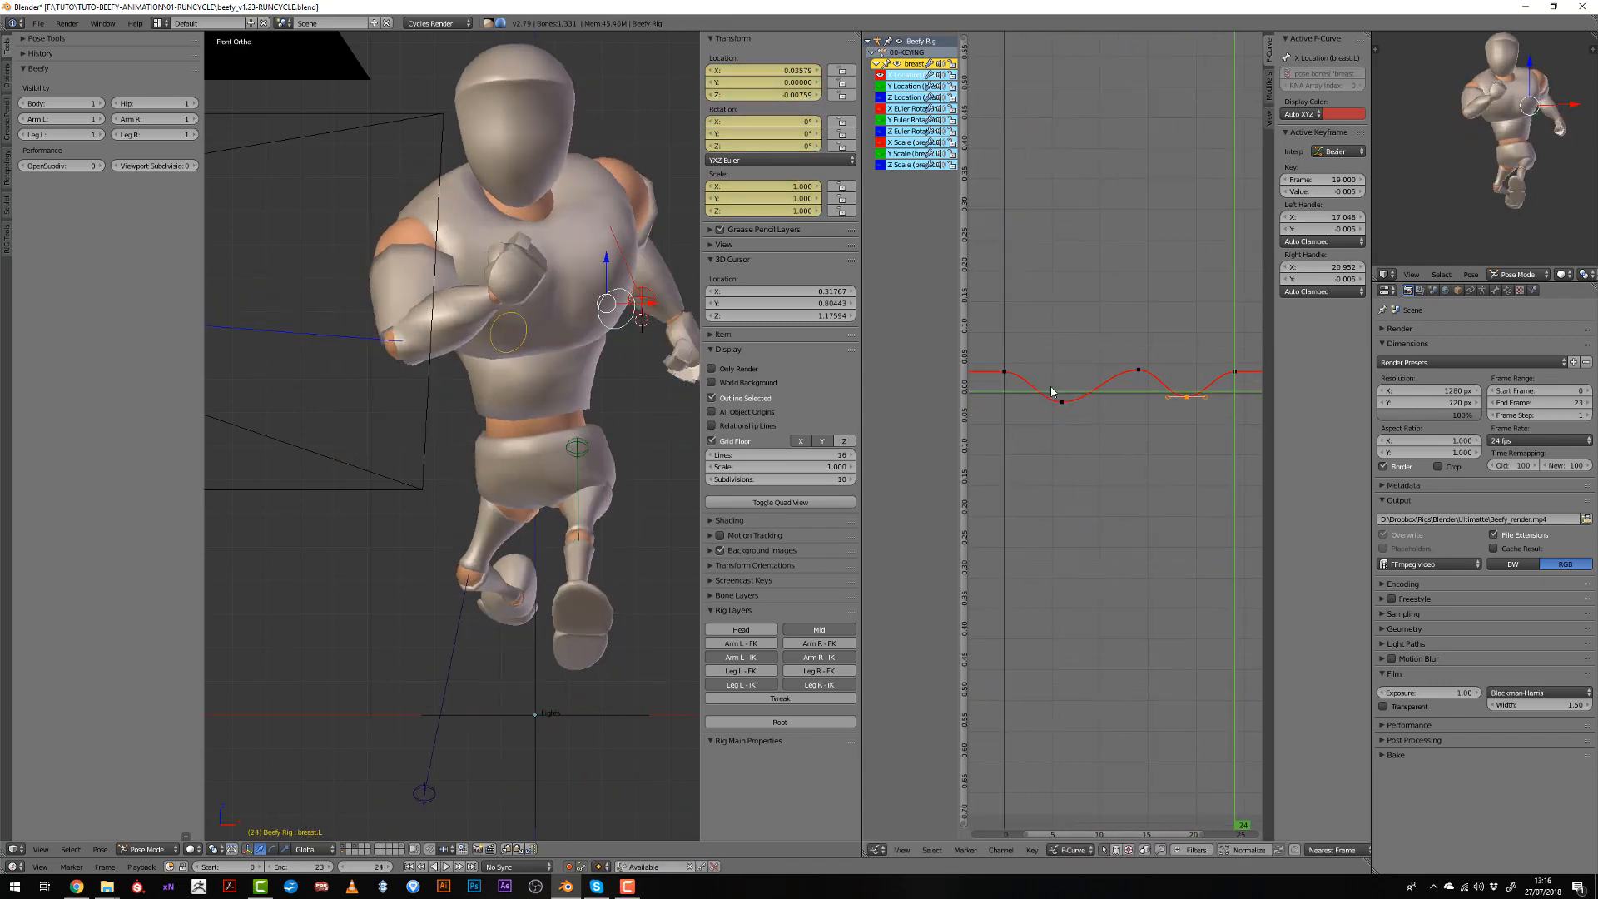
Lower breast.L's X location key at frame 0 below zero, raise the frame 19 key and set the frame 24 key to about 0.021.
mouse_move(1009, 424)
mouse_down()
mouse_move(1057, 425)
mouse_move(1005, 397)
mouse_up()
right_drag(1004, 381, 1004, 397)
drag(1007, 398, 1188, 394)
right_drag(1188, 396, 1190, 377)
drag(1192, 390, 1226, 393)
right_click(1235, 386)
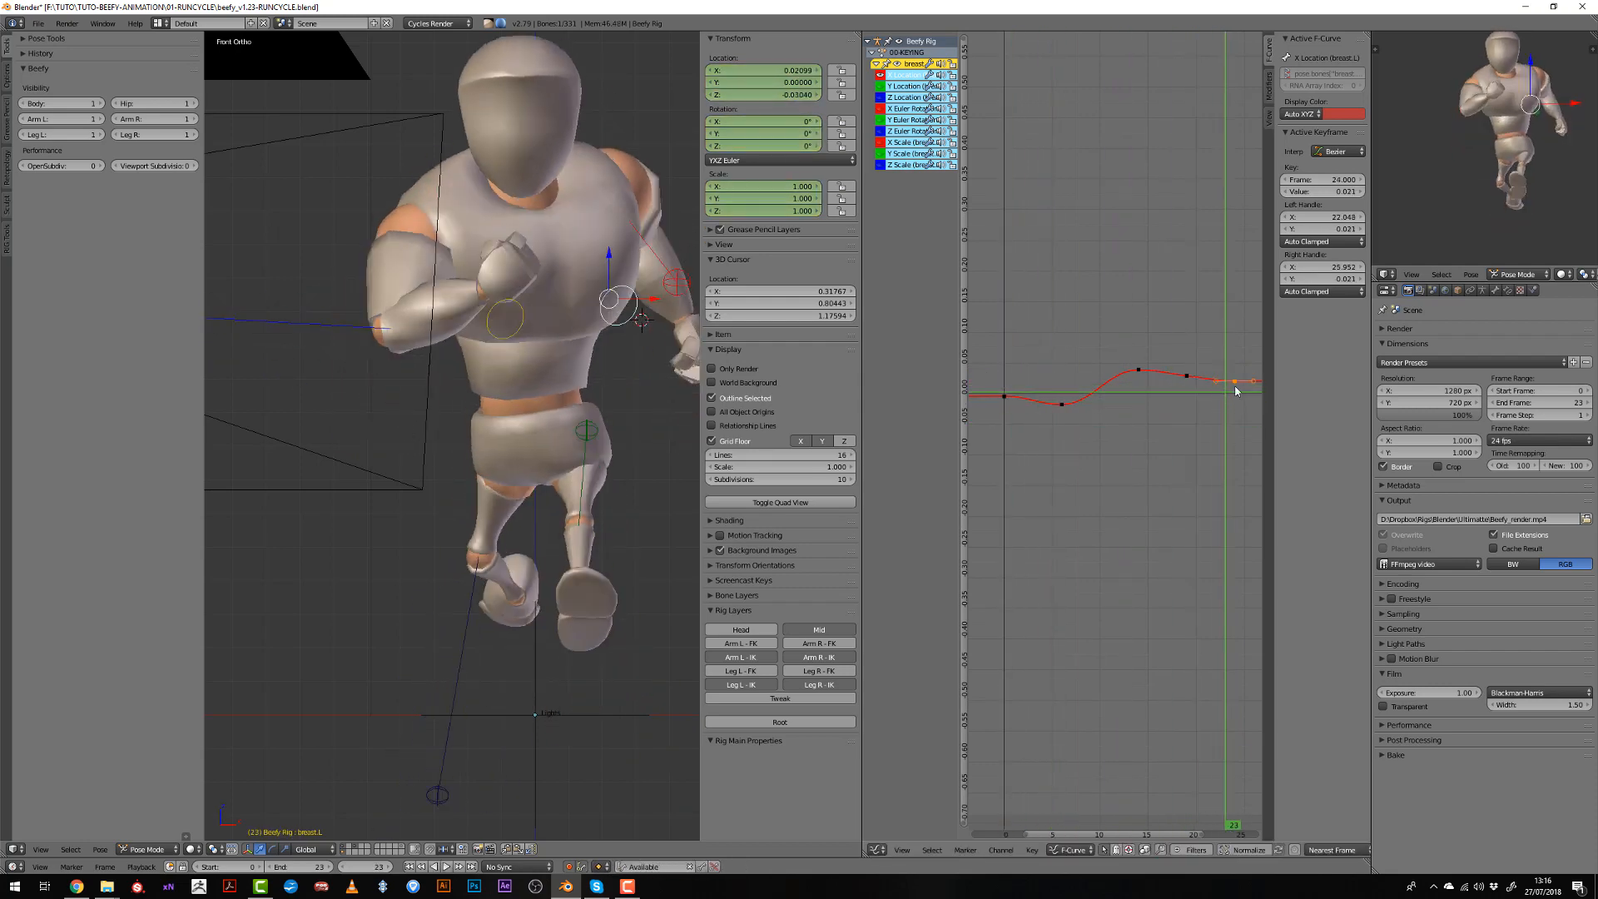
Rotate the handles of breast.L's X location keys at frames 24 and 0 to smooth the loop, checking the playback.
key(r)
click(1229, 404)
click(1056, 420)
key(alt+a)
right_click(1004, 398)
key(r)
click(998, 406)
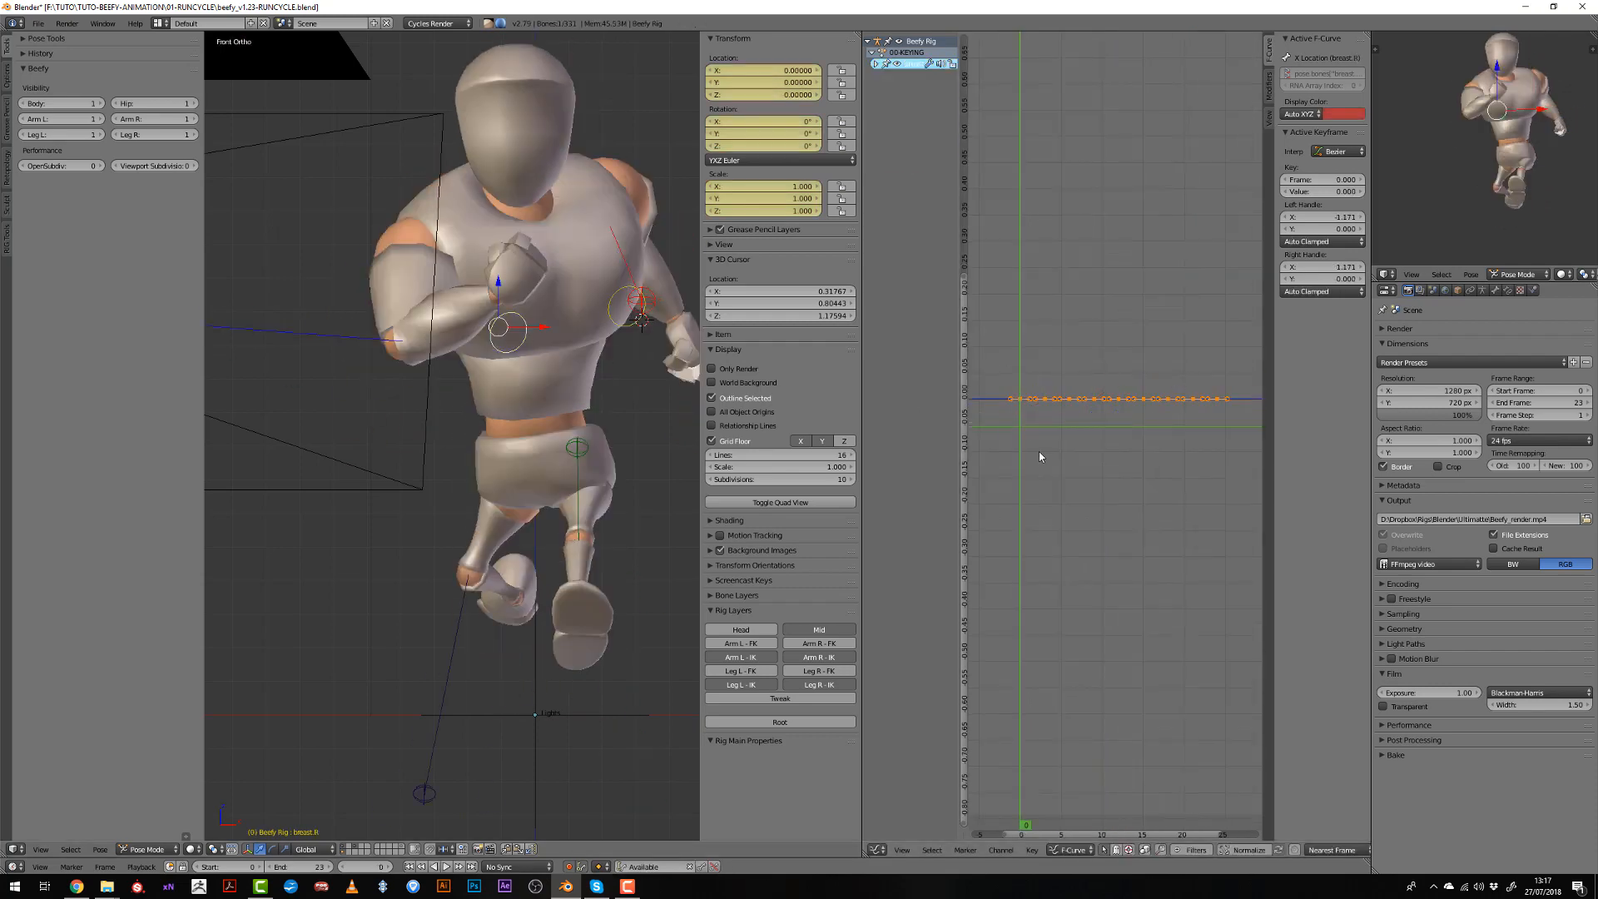
Paste breast.L's copied curves onto breast.R and duplicate the keys as a second cycle following the first.
key(ctrl+v)
key(shift+d)
click(1217, 453)
Shift all of breast.R's keys 12 frames earlier and check the playback from the side.
key(a)
key(a)
key(g)
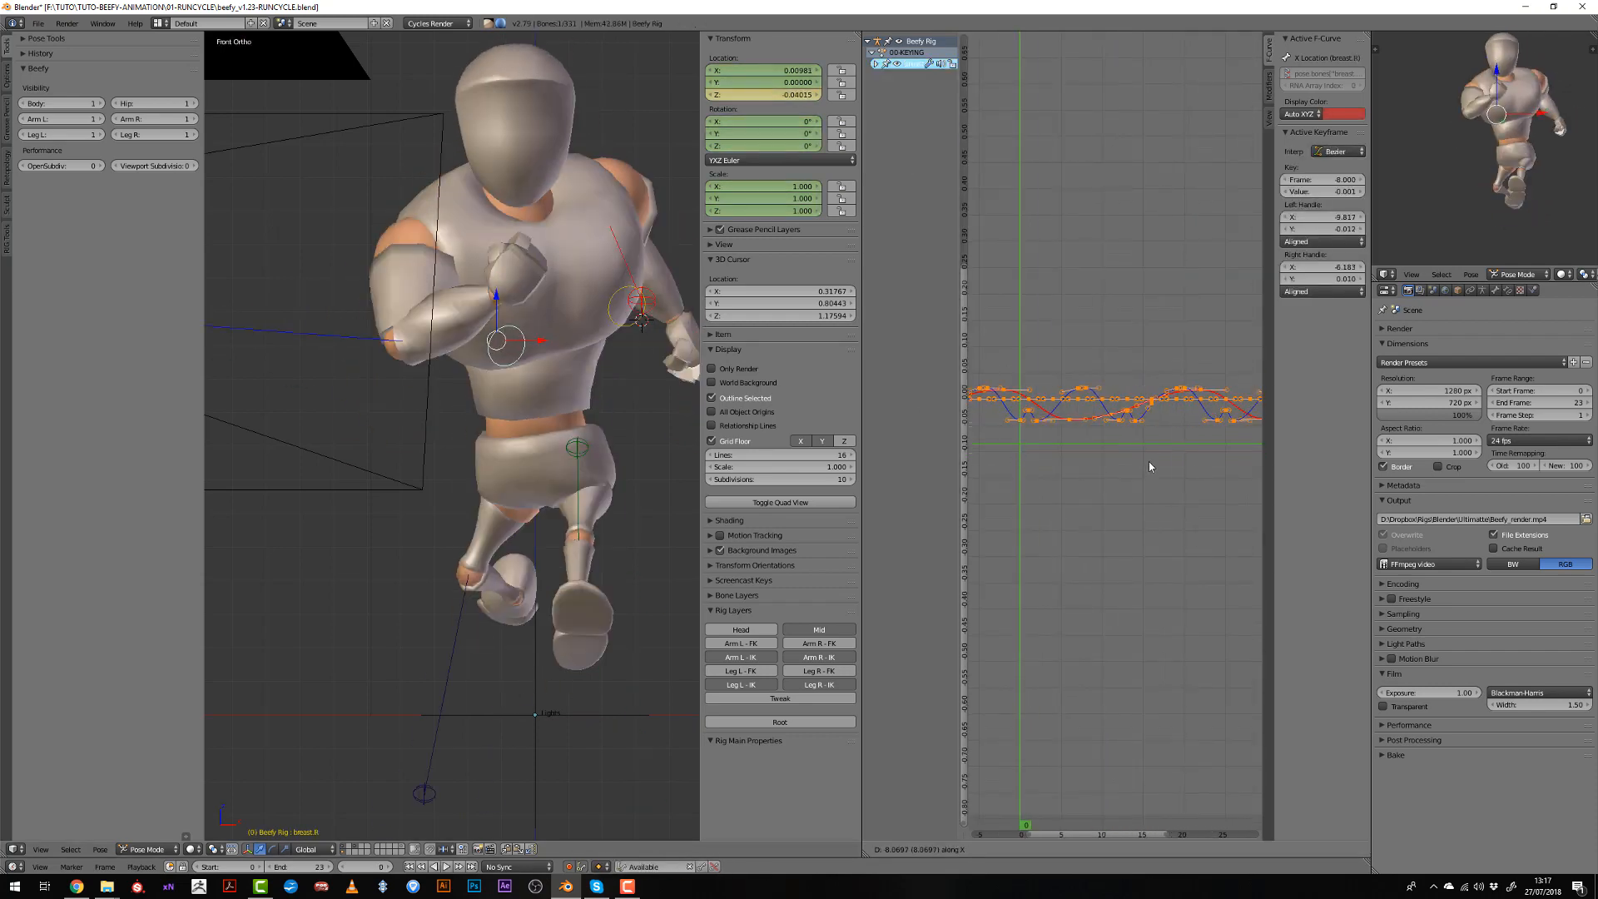
click(1118, 467)
scroll(1117, 467, down, 3)
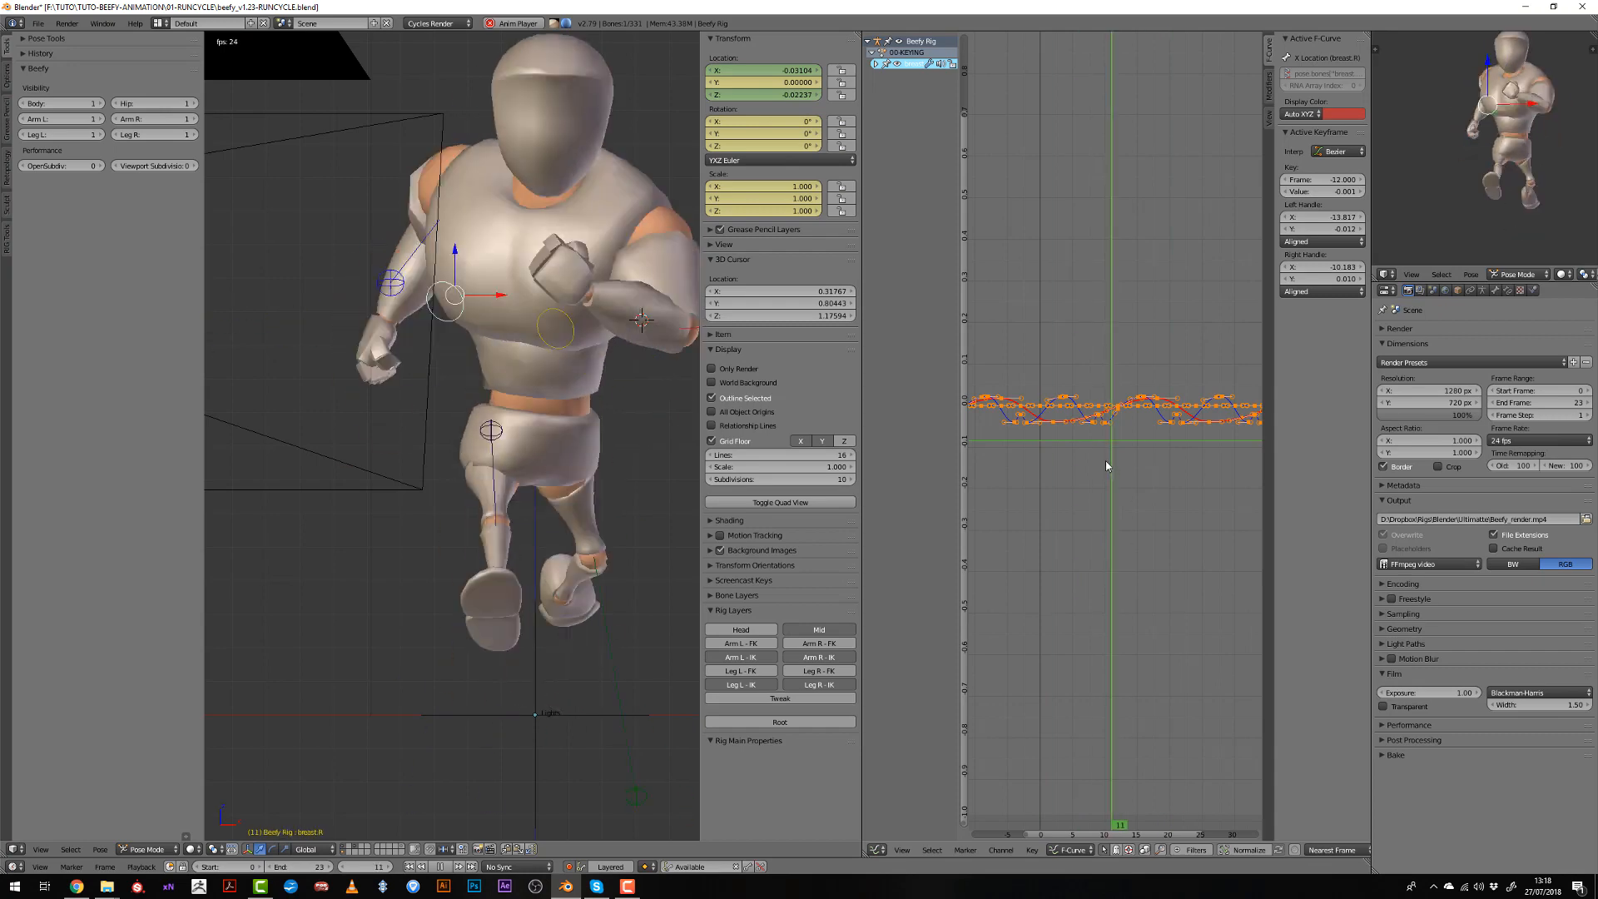
click(1030, 492)
scroll(1030, 490, down, 1)
scroll(575, 399, down, 2)
key(alt+a)
middle_drag(574, 399, 431, 408)
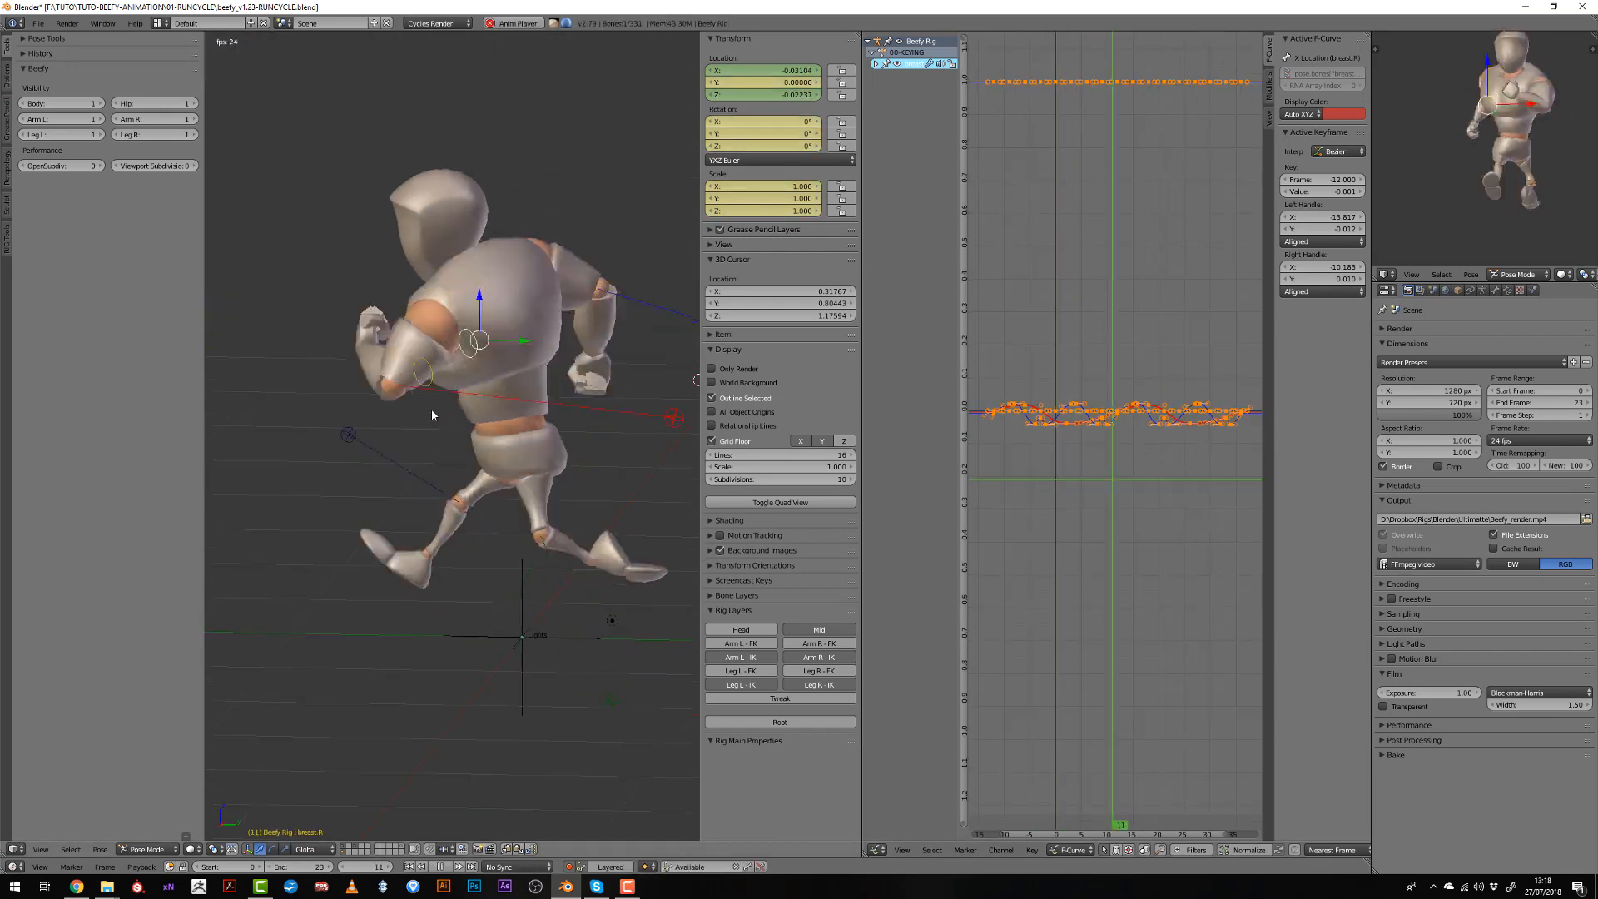
scroll(1053, 450, up, 1)
key(Escape)
Set the handles of breast.R's frame 0 keys to Free and copy these keys to frame 24.
click(1042, 451)
key(v)
key(f)
scroll(1095, 433, down, 1)
drag(1200, 492, 1180, 495)
key(shift+d)
key(x)
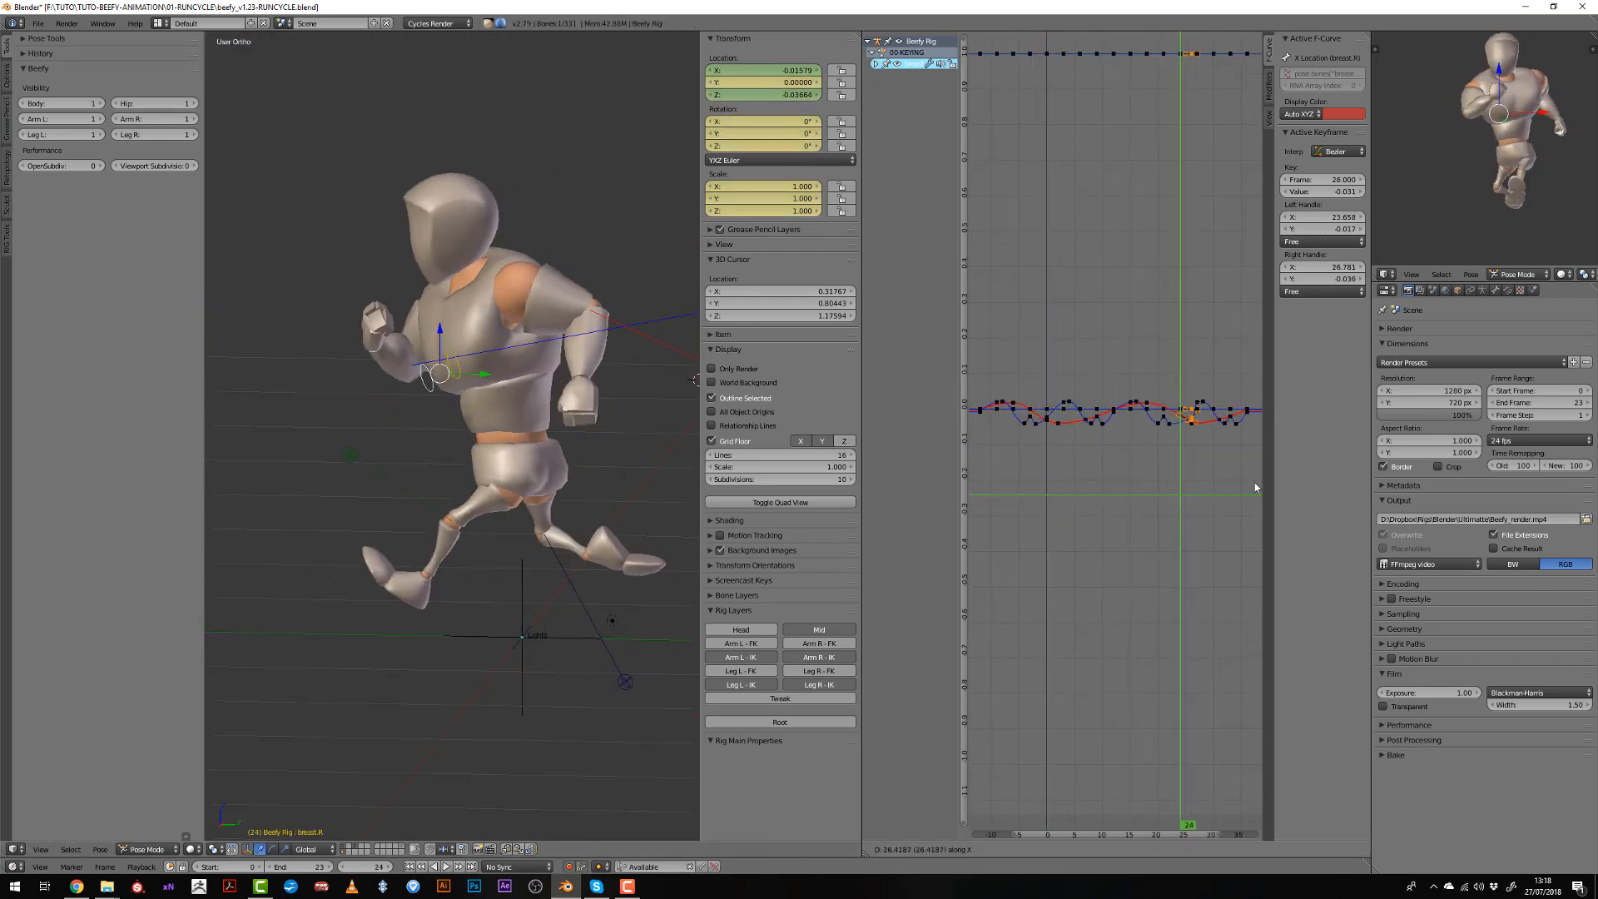
Delete breast.R's surplus keys before frame 0 and after frame 24.
scroll(1165, 458, down, 7)
key(a)
key(b)
drag(1006, 173, 1075, 492)
drag(1163, 196, 1215, 500)
key(x)
scroll(1206, 513, up, 4)
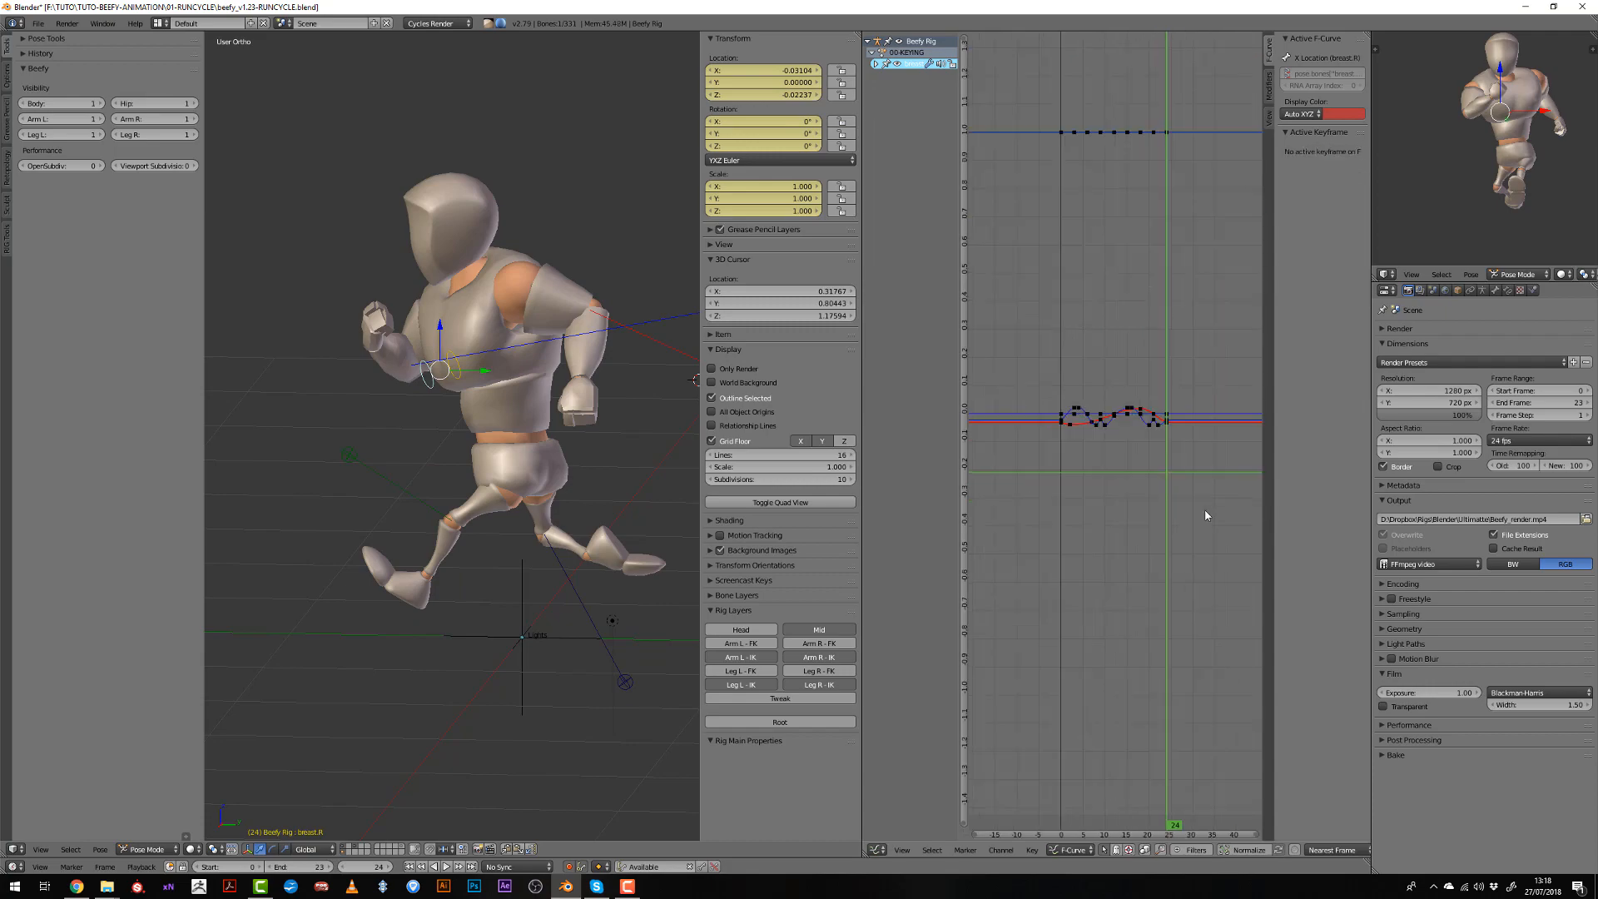
Play the animation and replace the curve editor with the Dope Sheet showing the action's channels.
key(alt+a)
click(876, 850)
click(899, 769)
middle_drag(1195, 592, 1173, 395)
Hide the viewport's tool shelf and properties and deselect all bones to review the run cycle.
key(t)
middle_drag(389, 578, 678, 546)
key(n)
key(a)
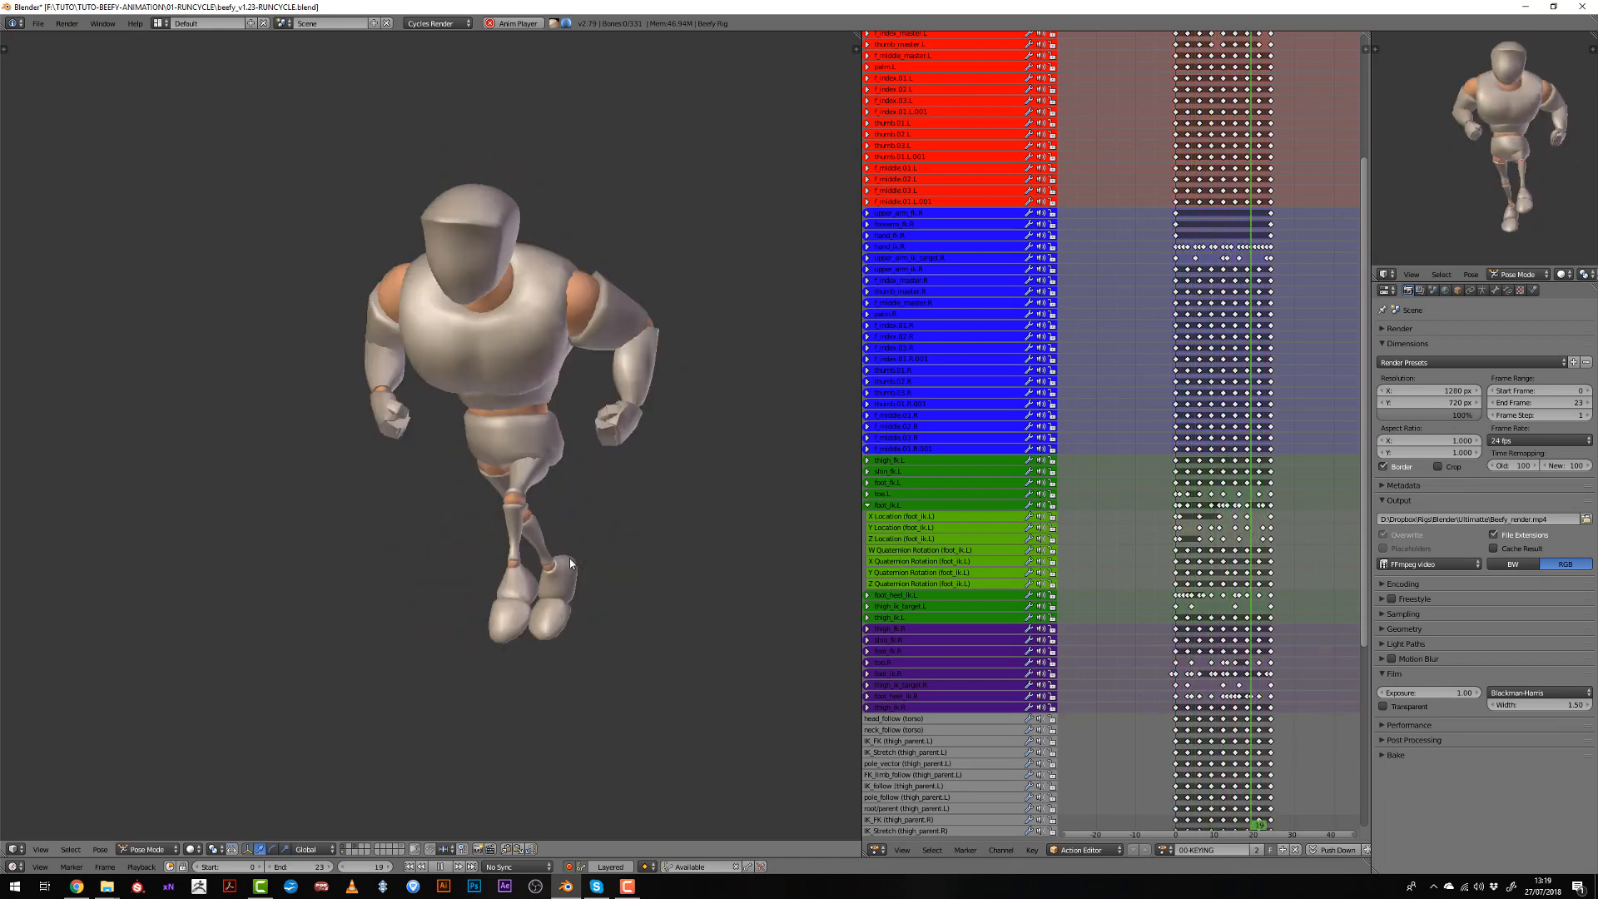
Stop the playback and save over the existing file beefy_v1.23-RUNCYCLE.blend.
key(alt+a)
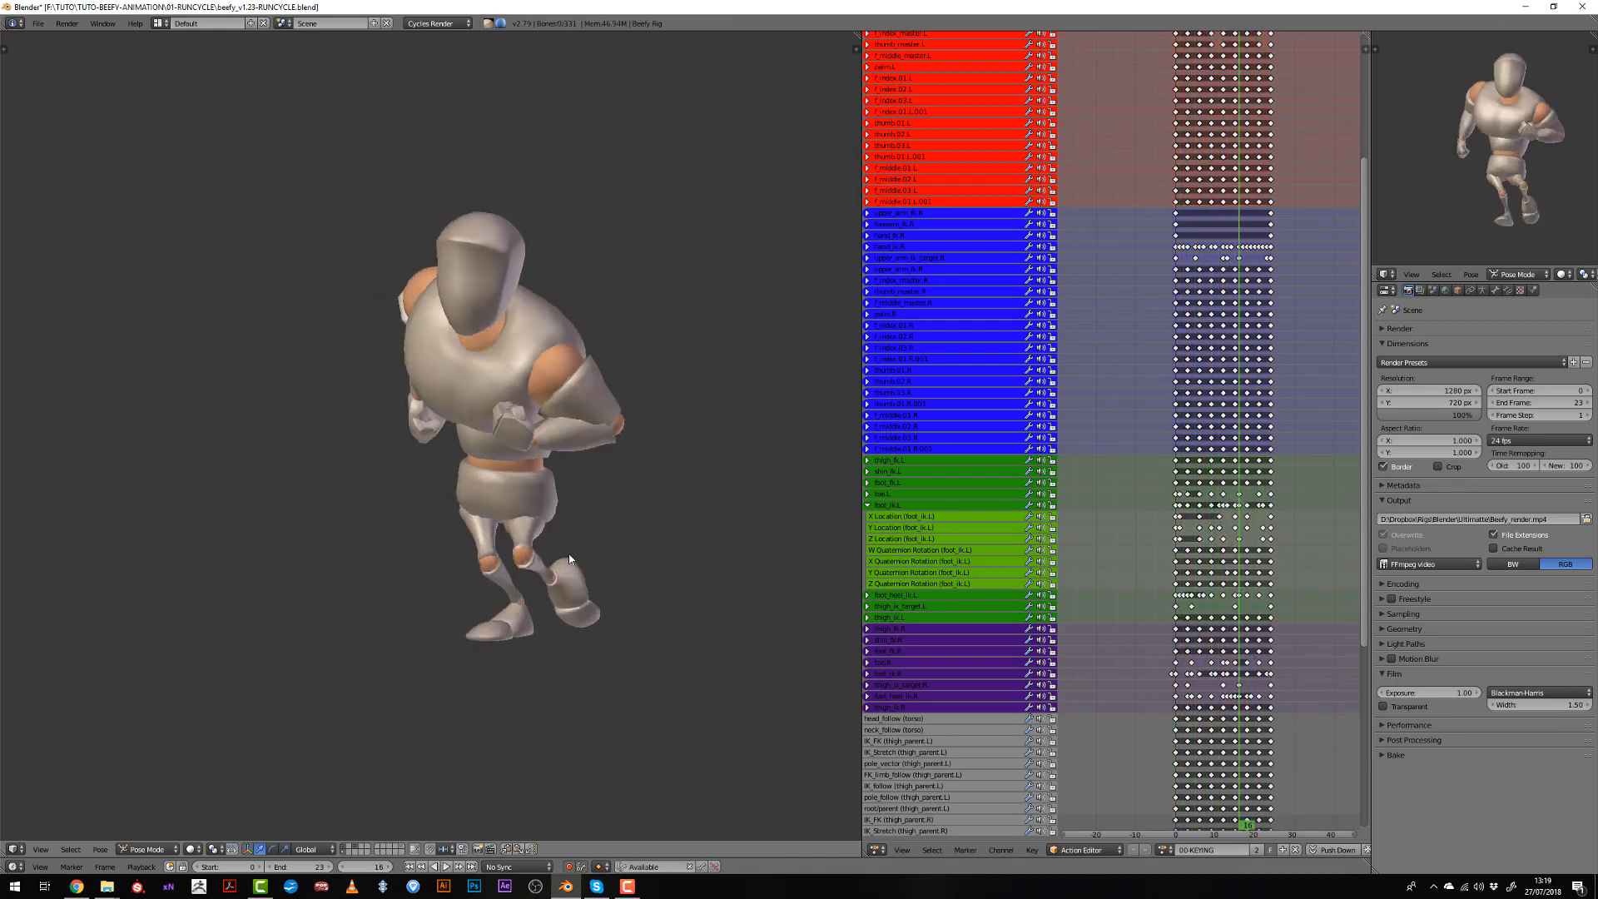
scroll(597, 543, down, 1)
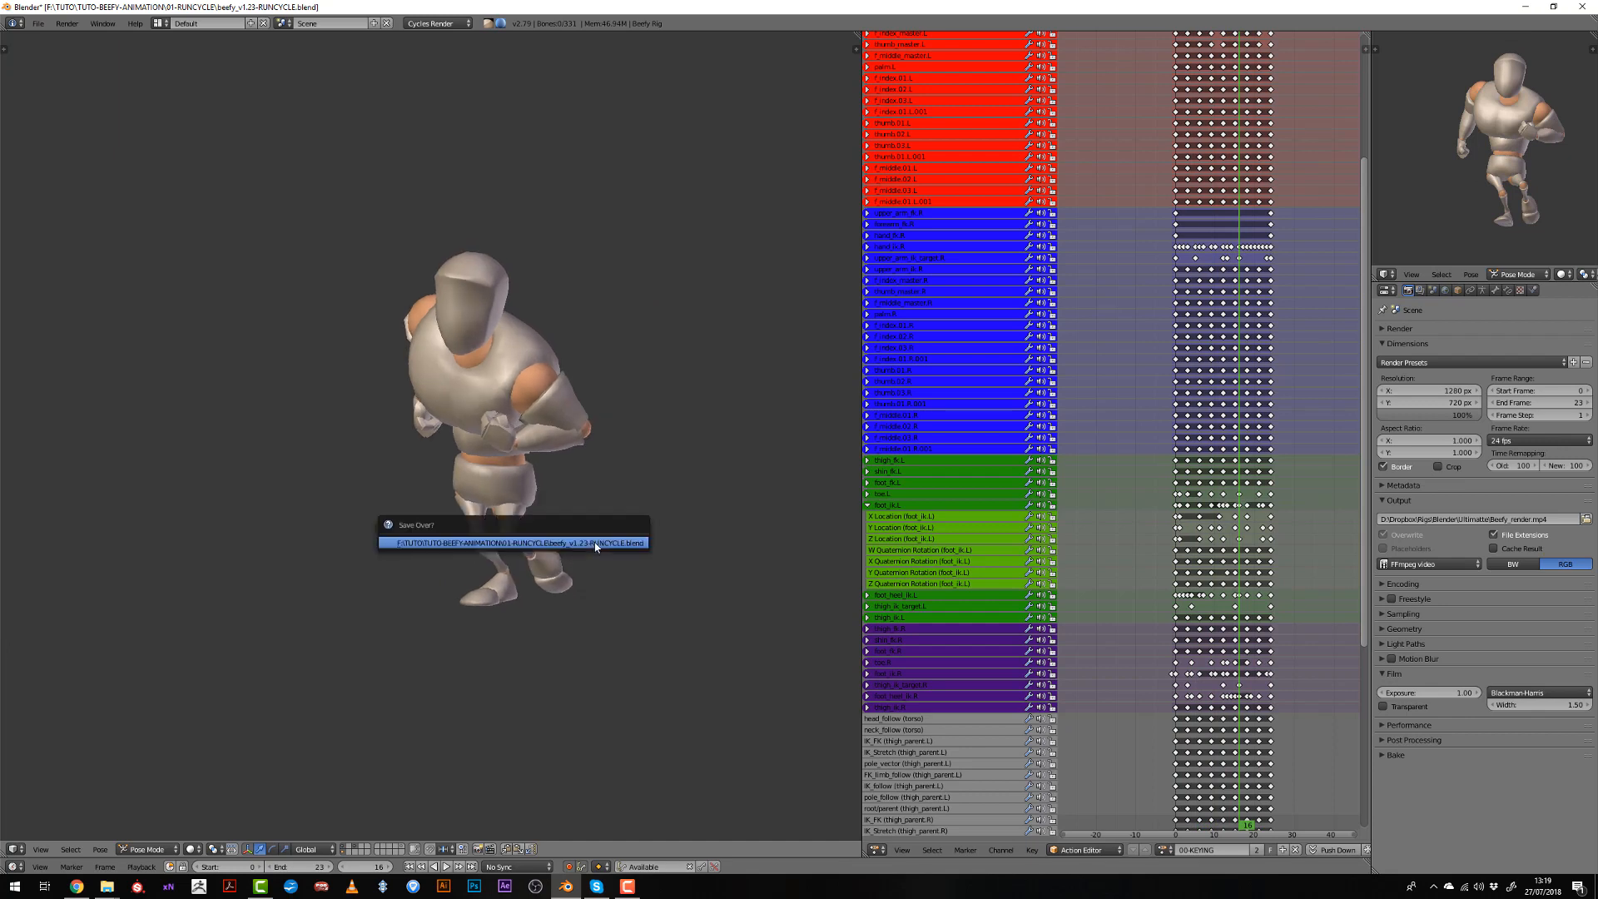
click(595, 543)
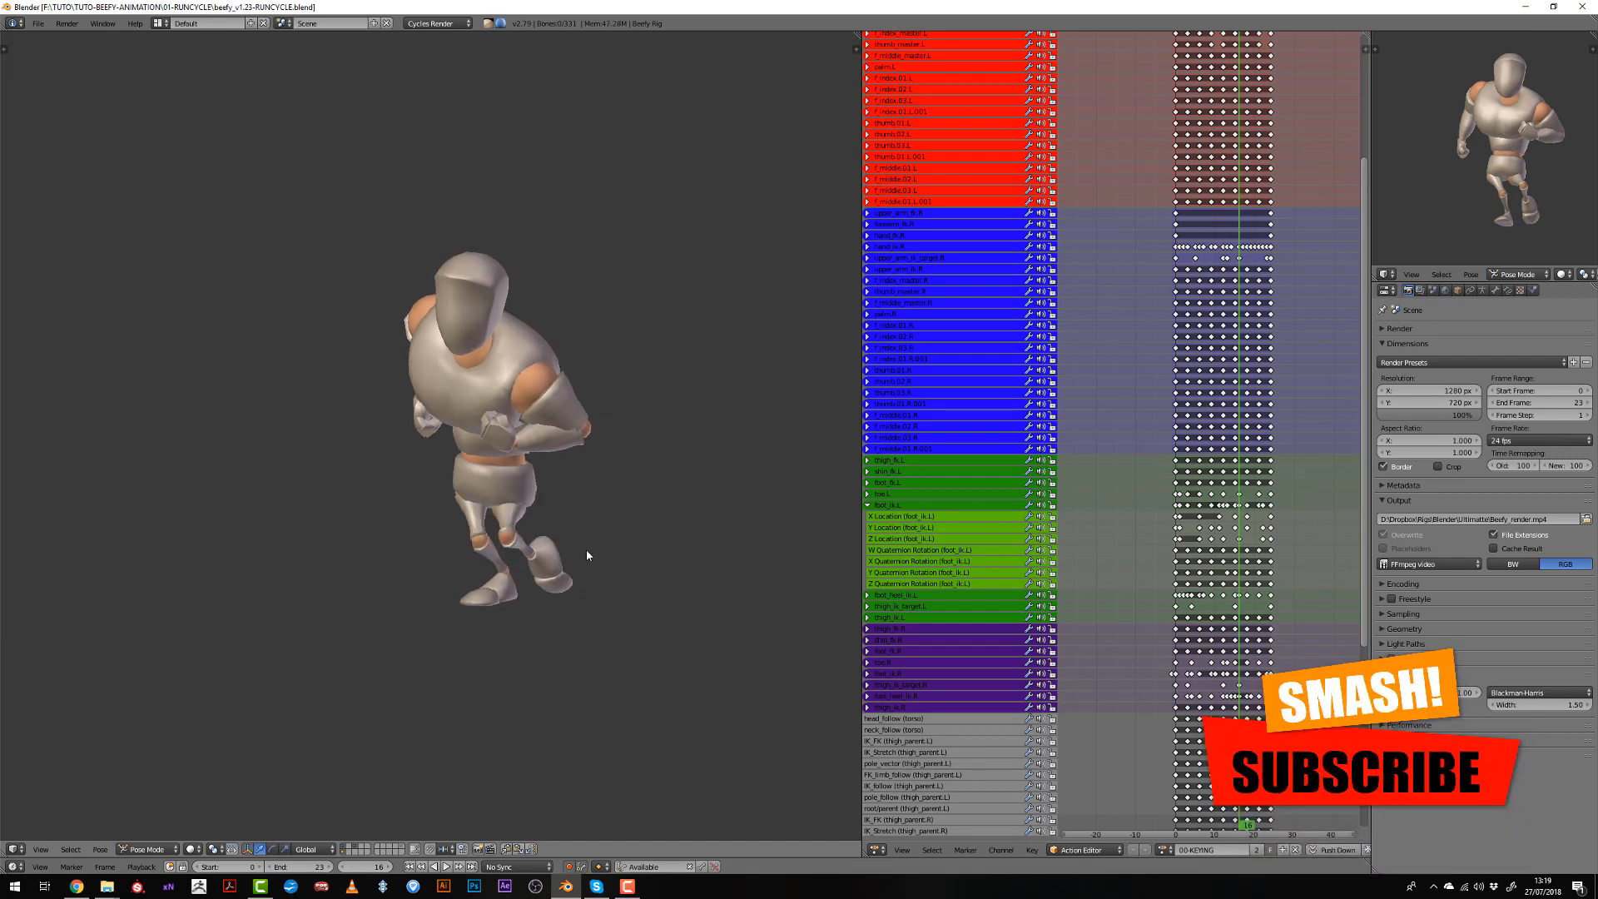